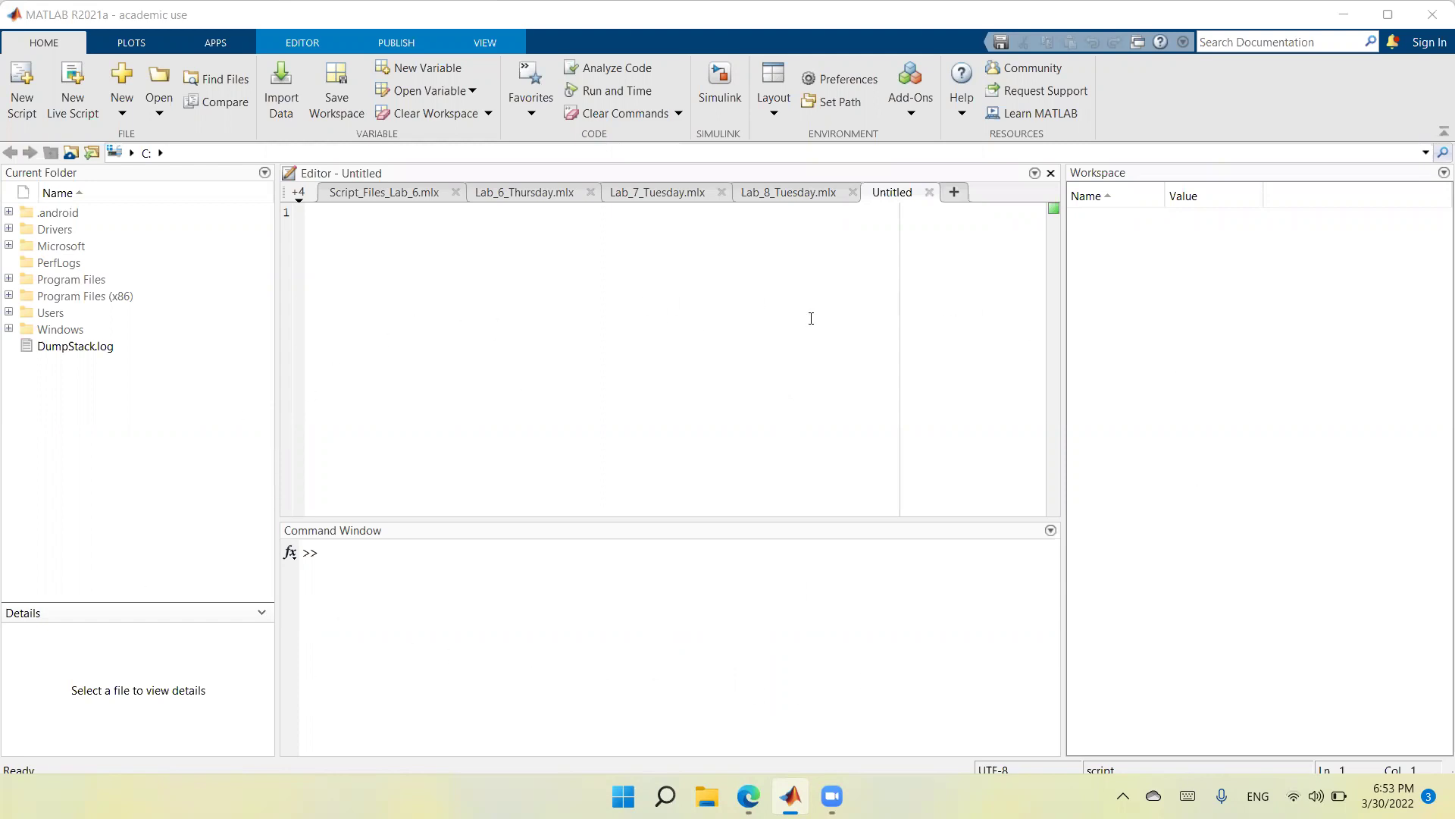
# Start Simulink from MATLAB, create a blank model and maximize its window
pyautogui.click(716, 84)
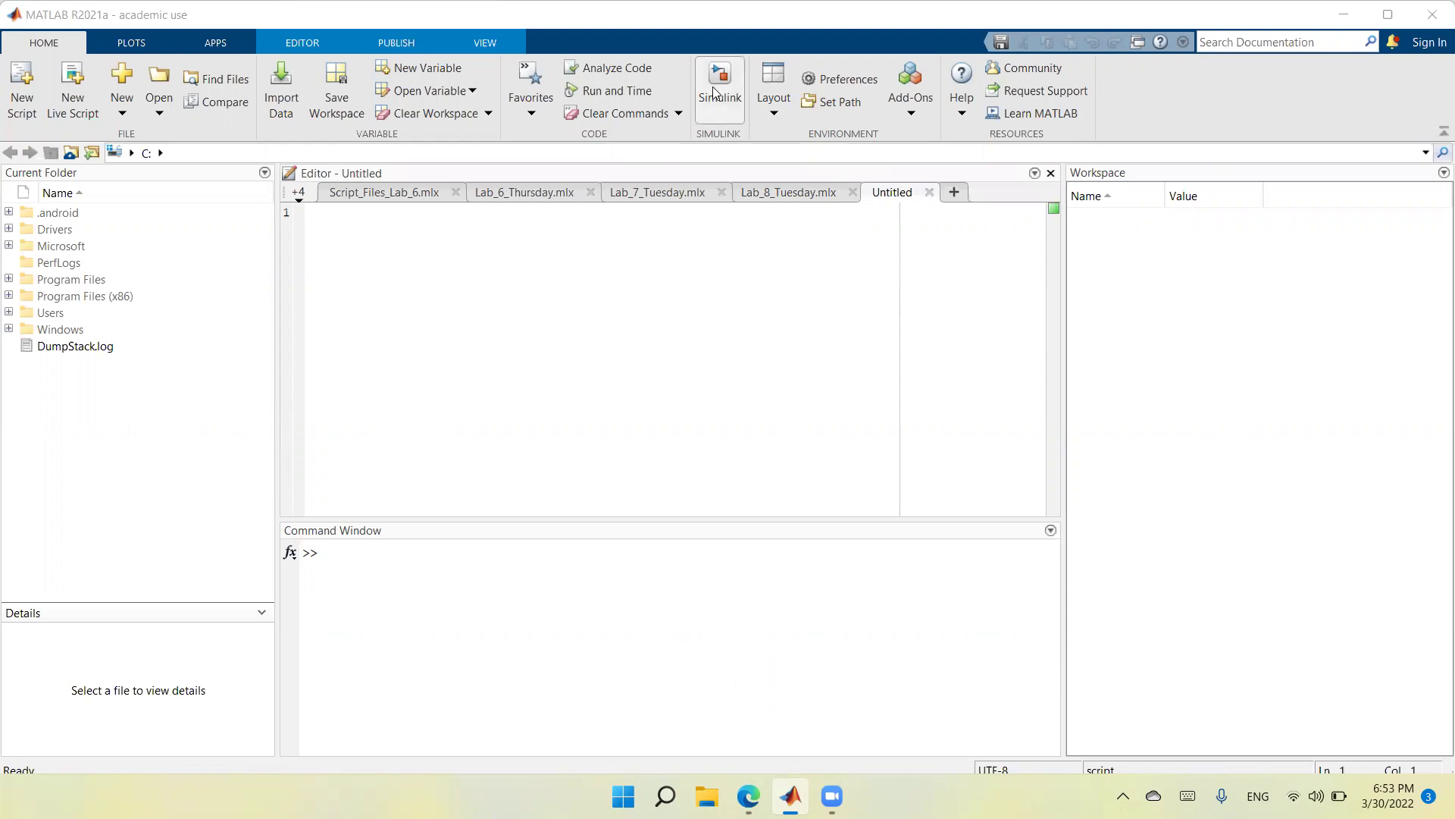
pyautogui.moveTo(419, 334)
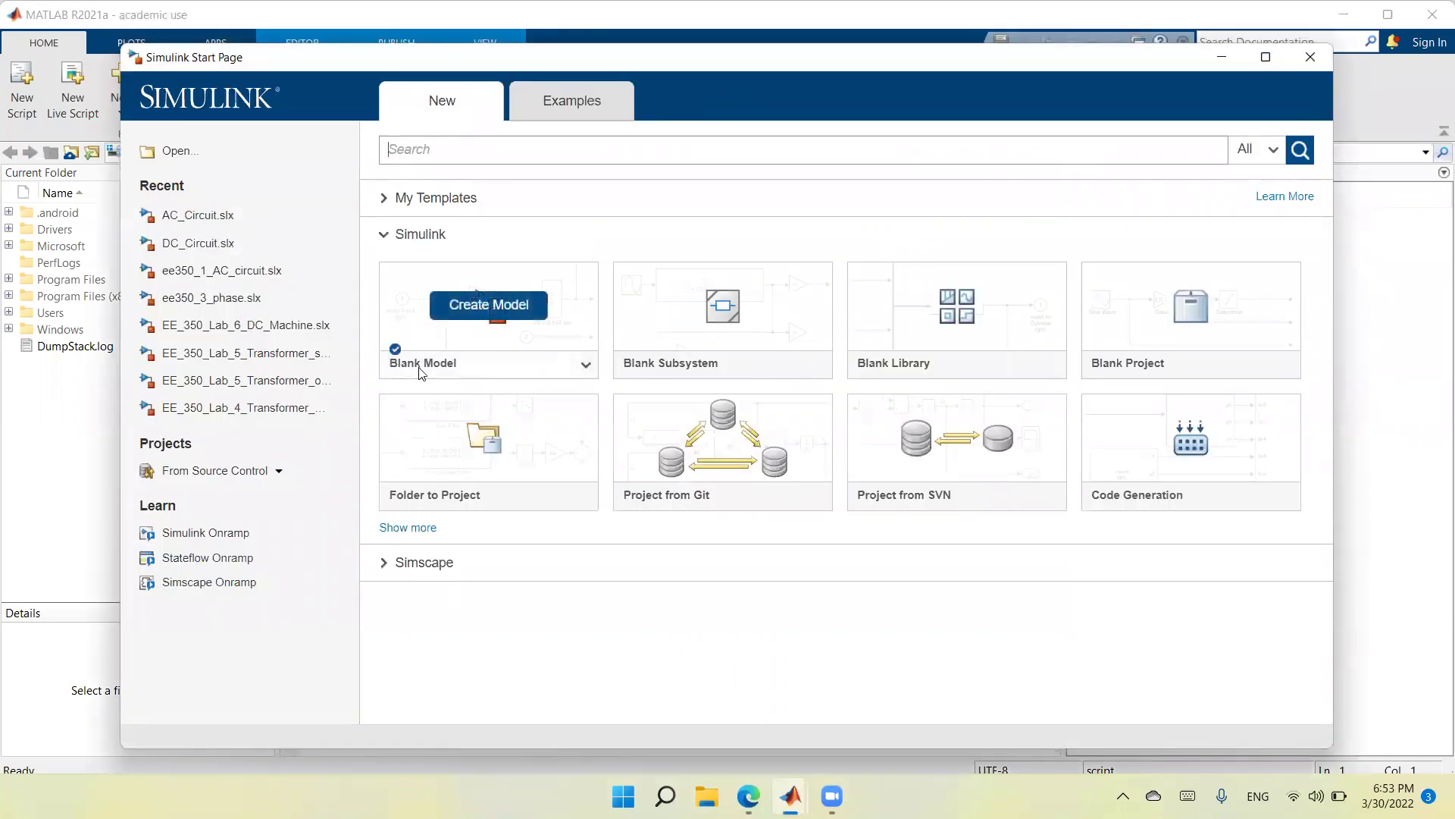
pyautogui.click(491, 365)
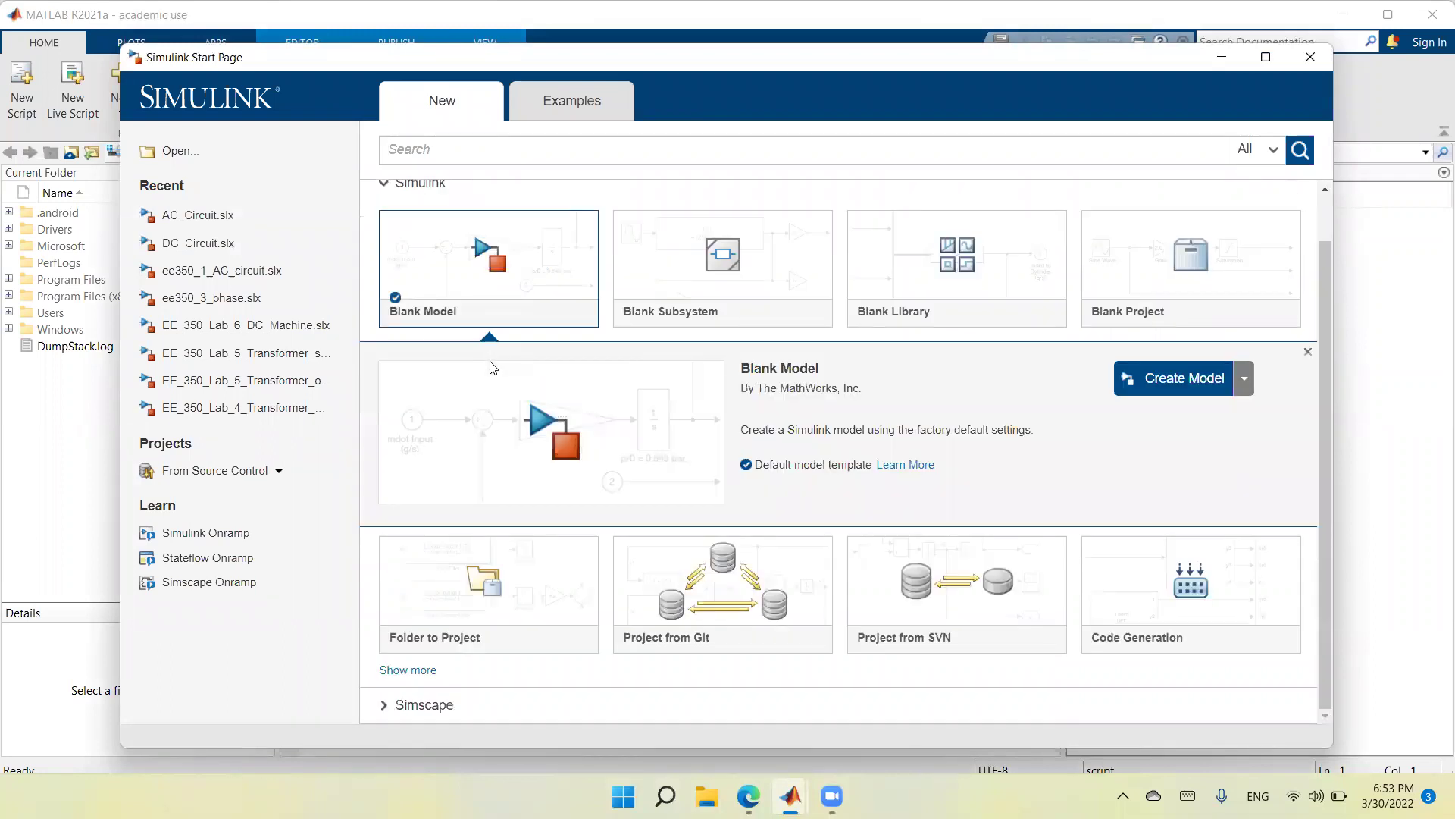
pyautogui.moveTo(514, 282)
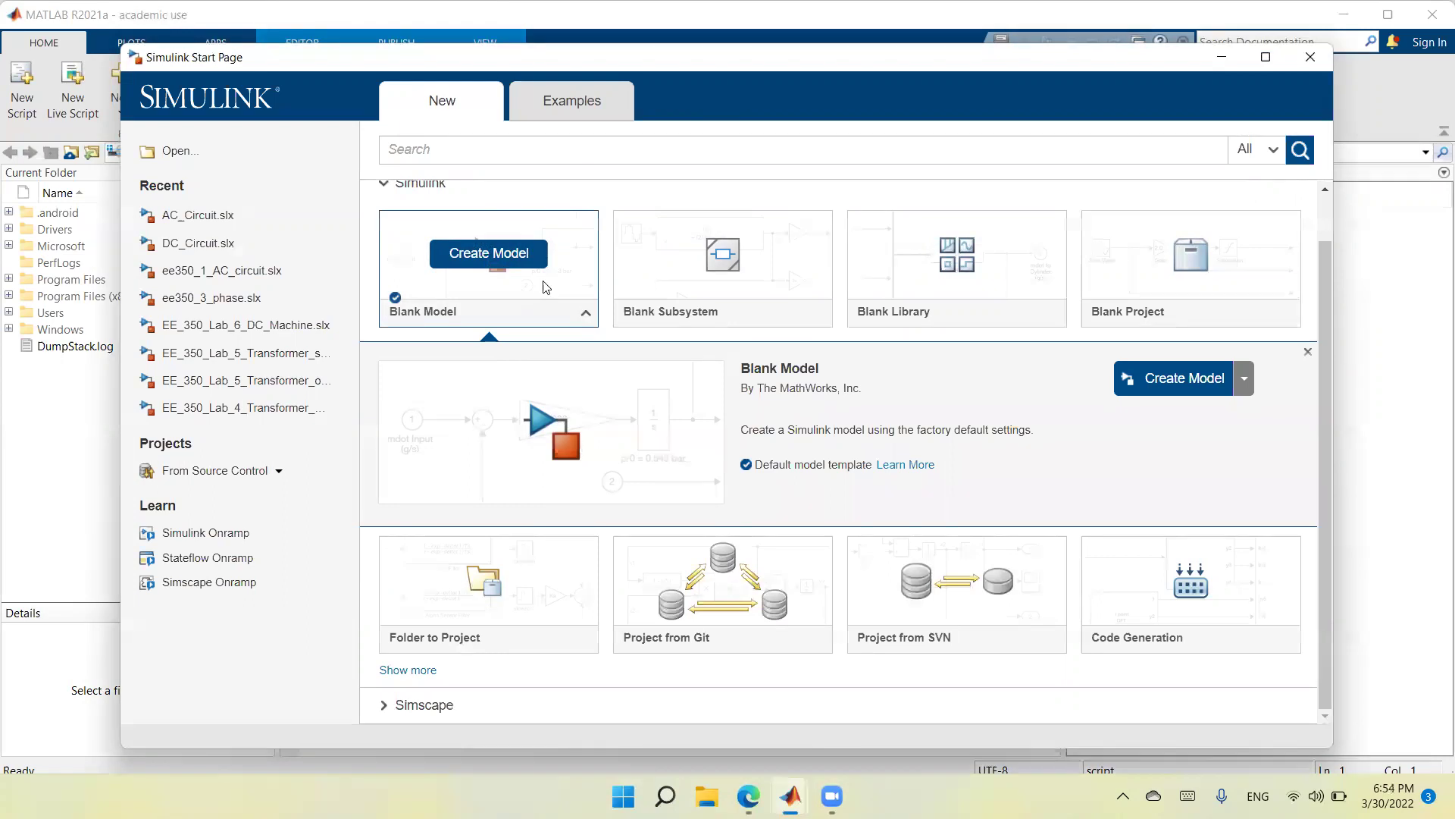
pyautogui.click(546, 288)
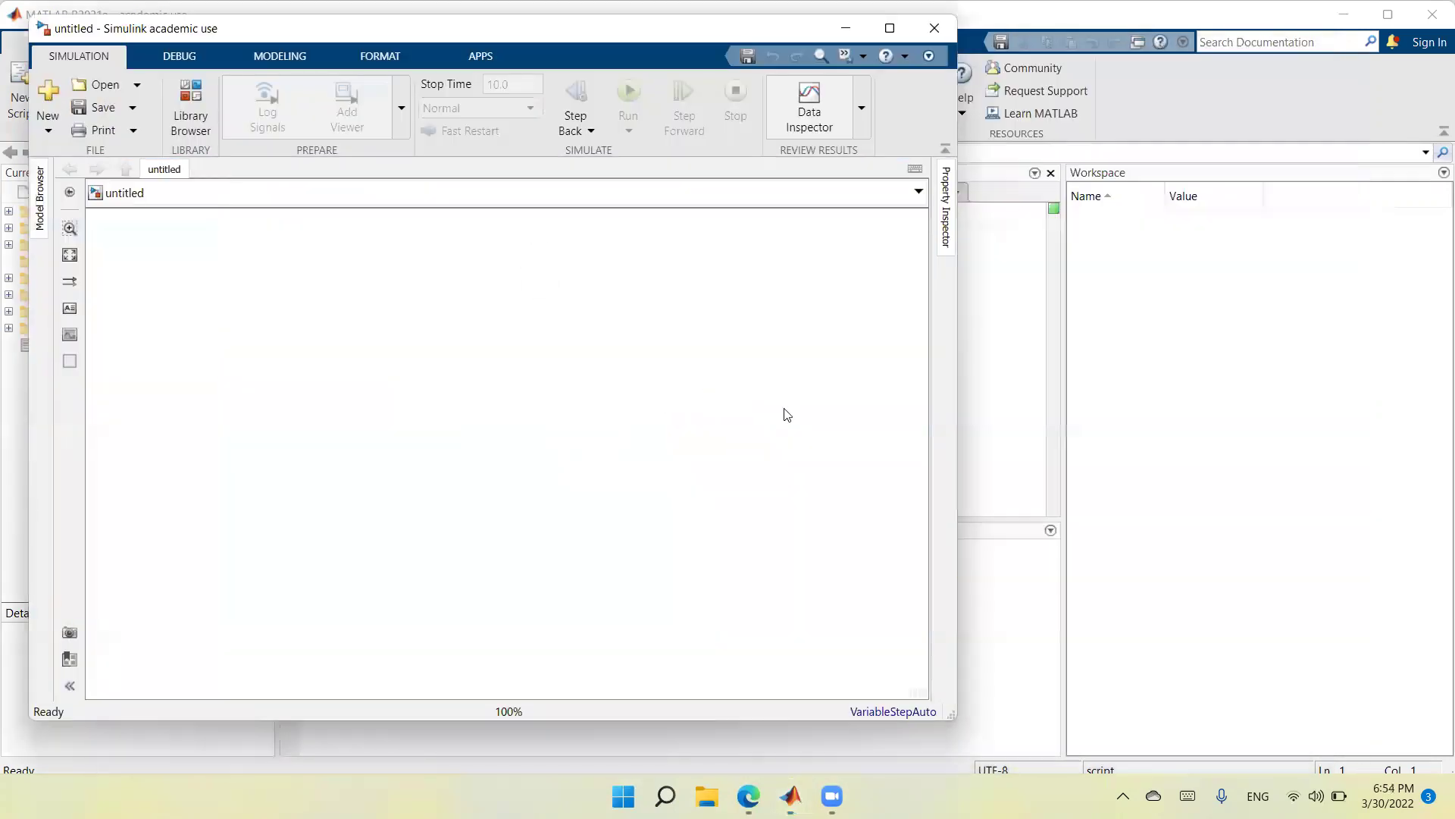
pyautogui.click(890, 28)
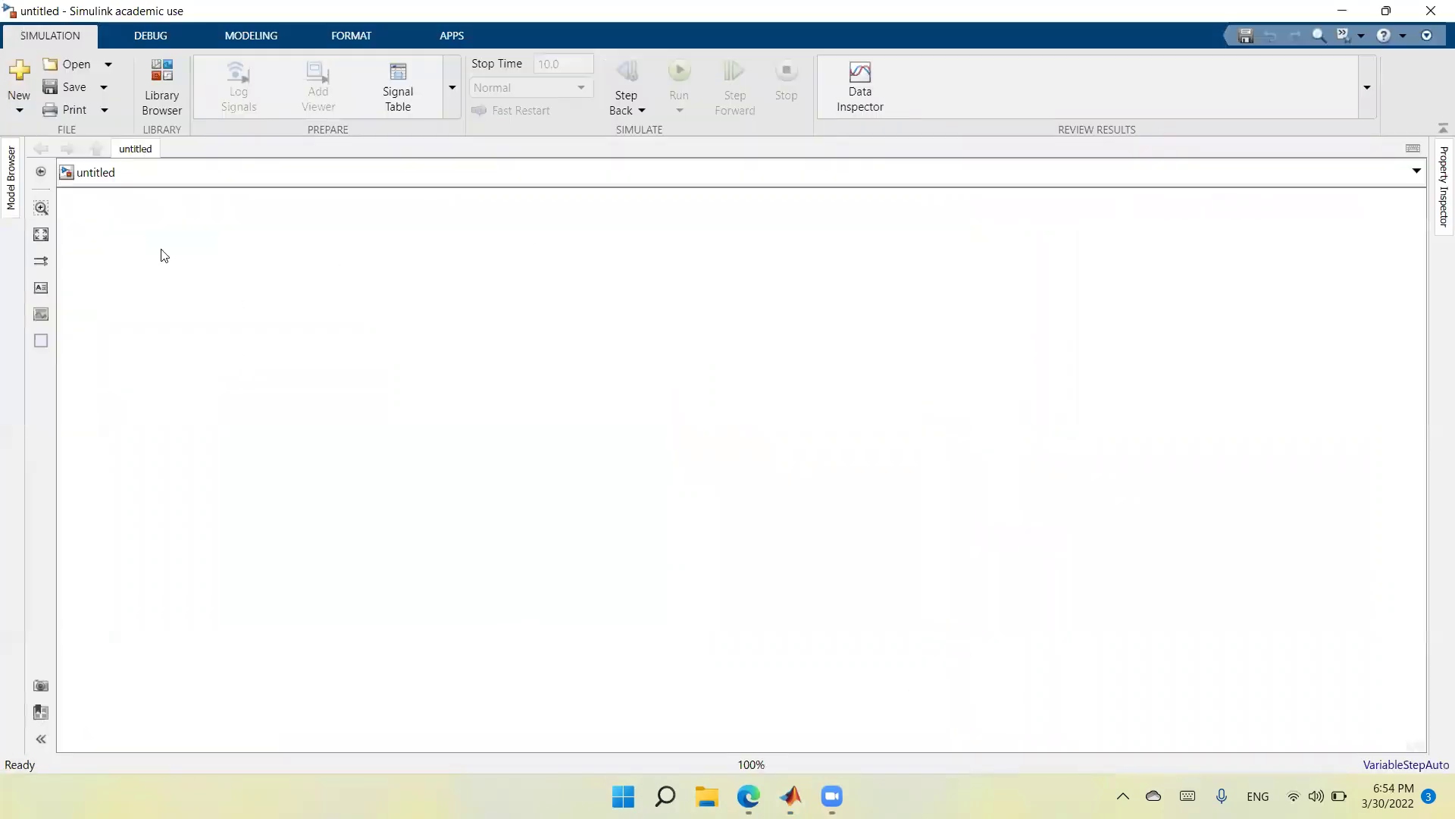
# Save the model to the Desktop as AC_Resistive in the Simulink Models (*.slx) format
pyautogui.click(64, 88)
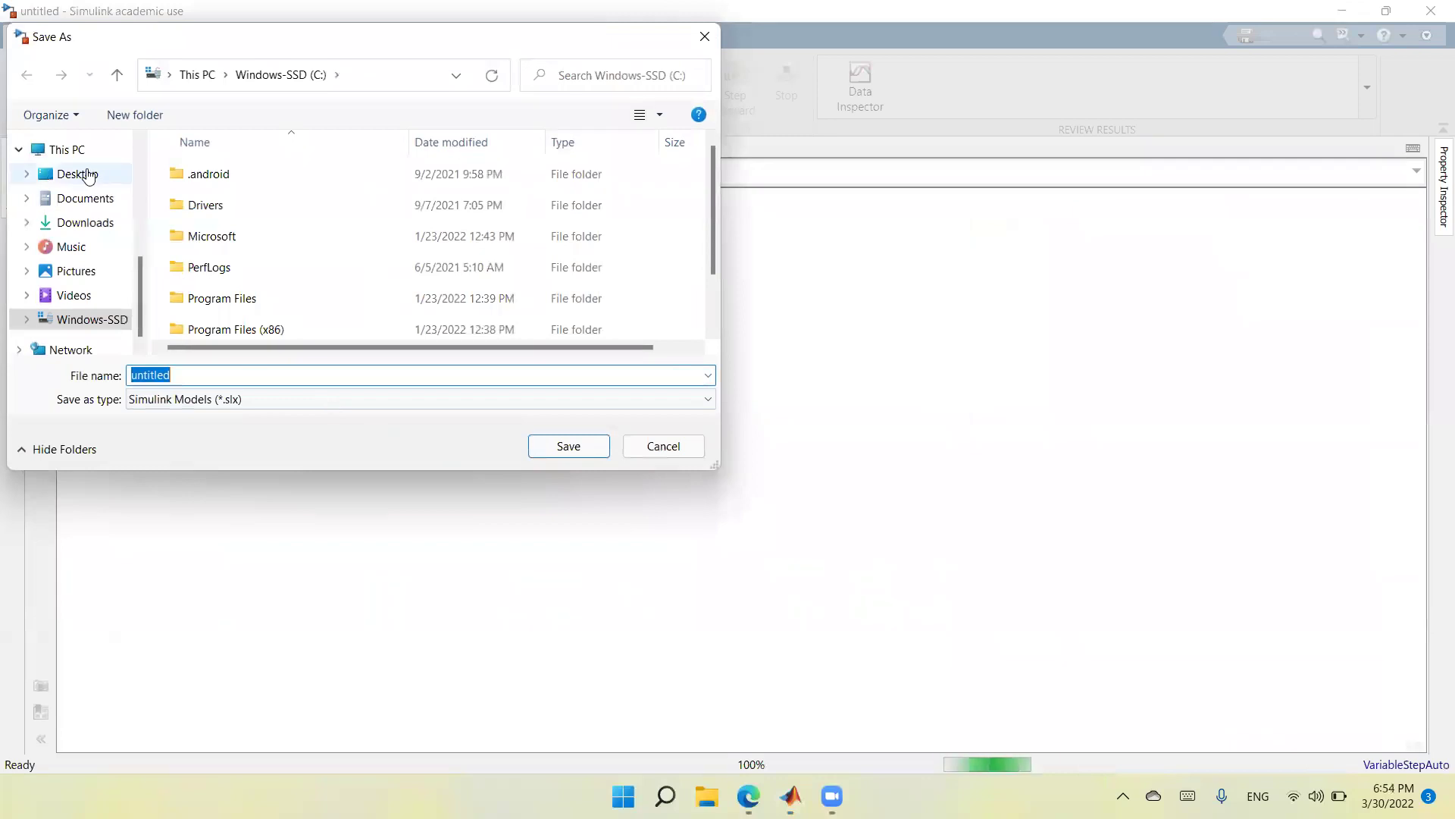
pyautogui.click(77, 174)
pyautogui.doubleClick(227, 371)
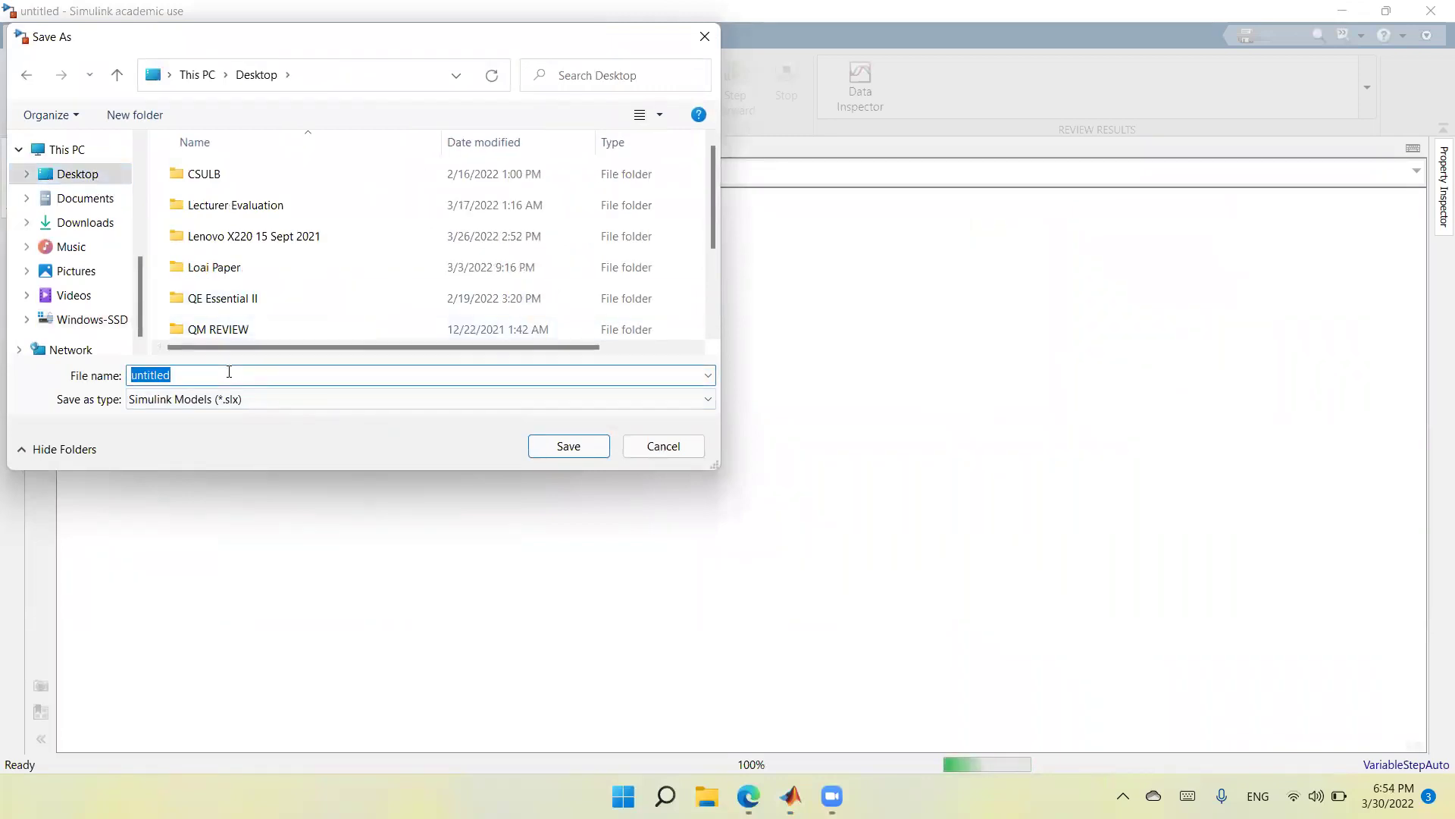
pyautogui.write('Ac')
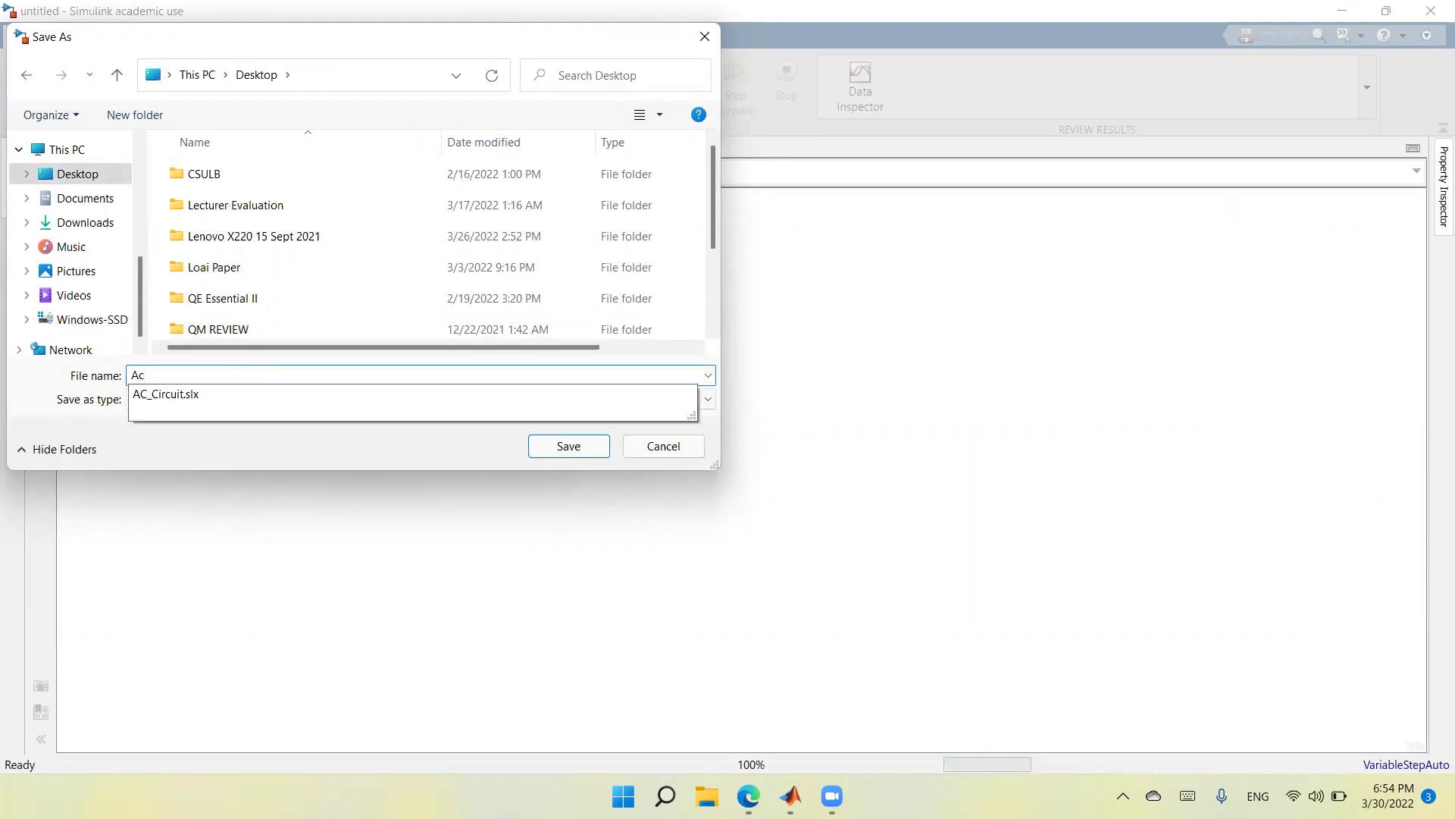
pyautogui.press('BackSpace')
pyautogui.write('C_Resist')
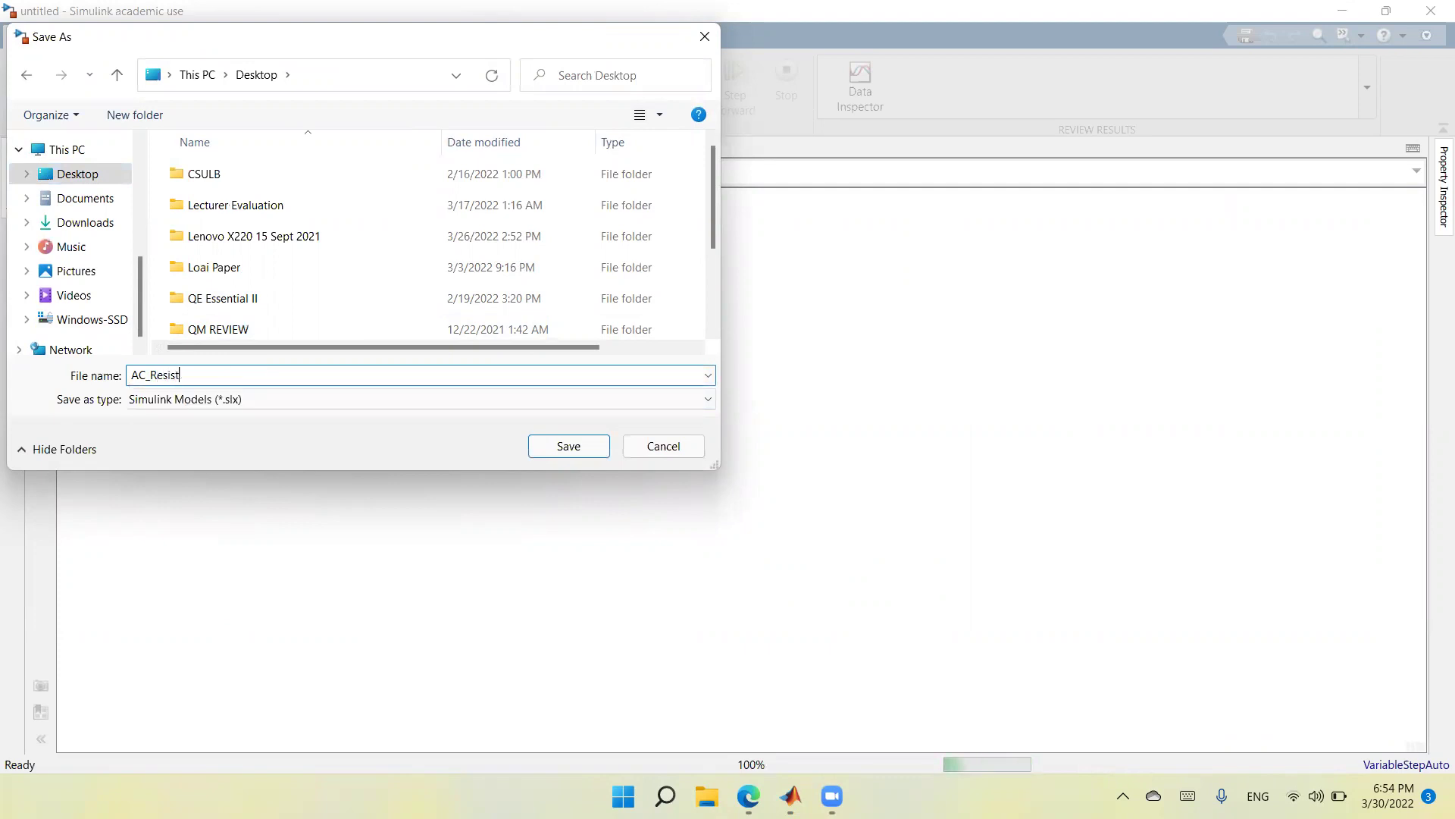
pyautogui.write('ive')
pyautogui.press('Tab')
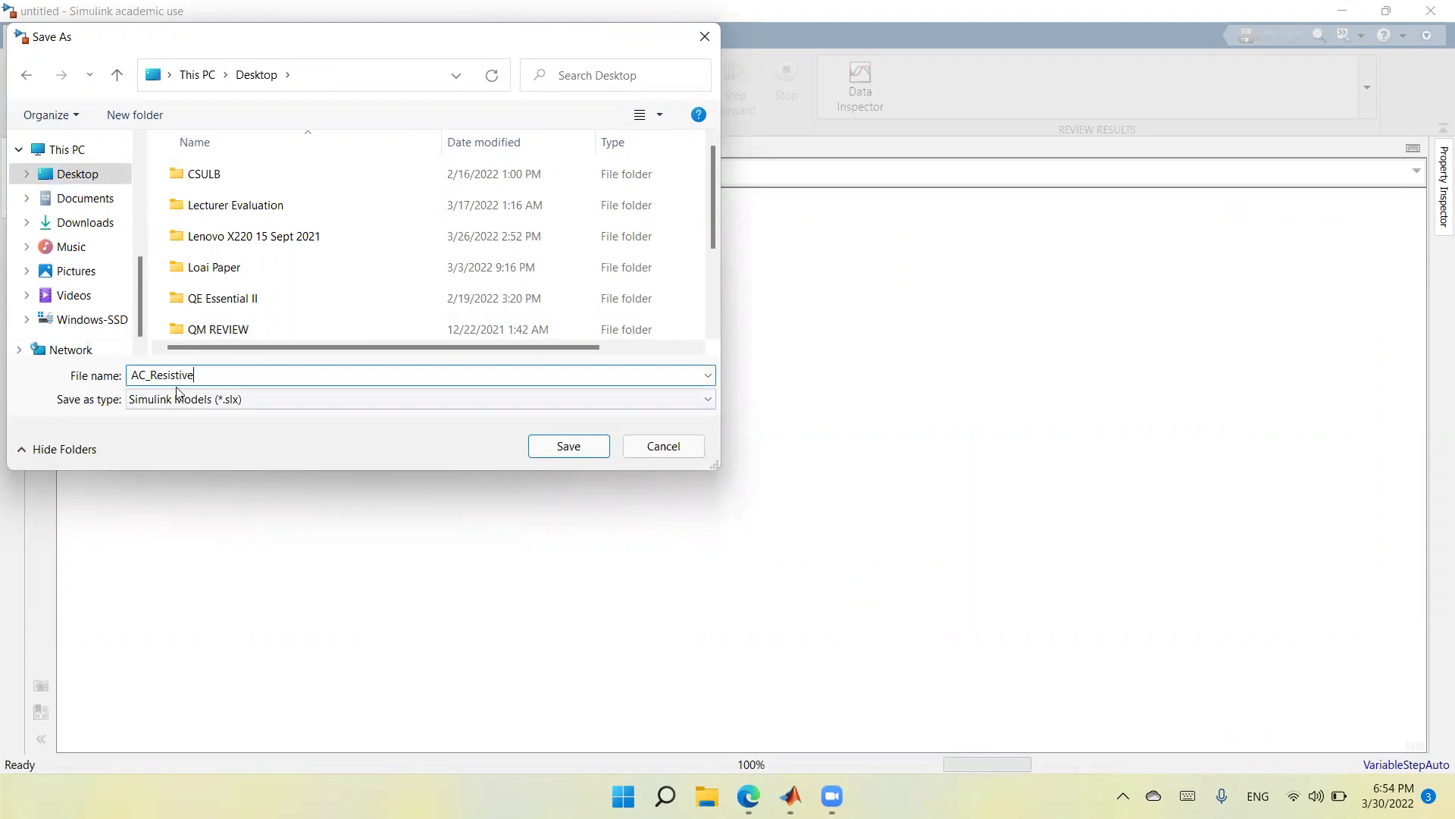
pyautogui.click(562, 448)
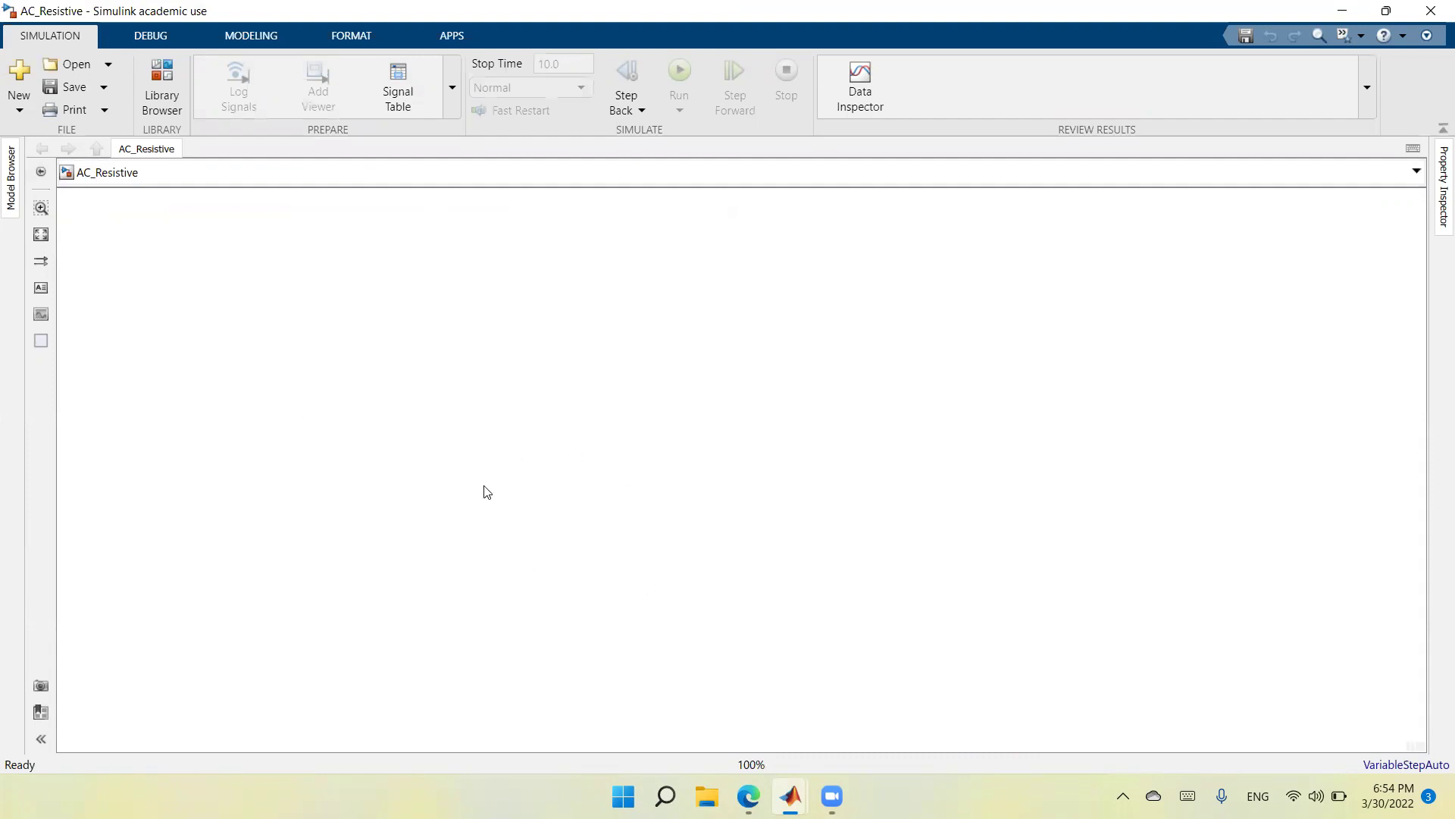
# Add an AC Voltage Source from Simscape/Electrical/Specialized Power Systems/Sources and place it in the left part of the model canvas
pyautogui.click(161, 95)
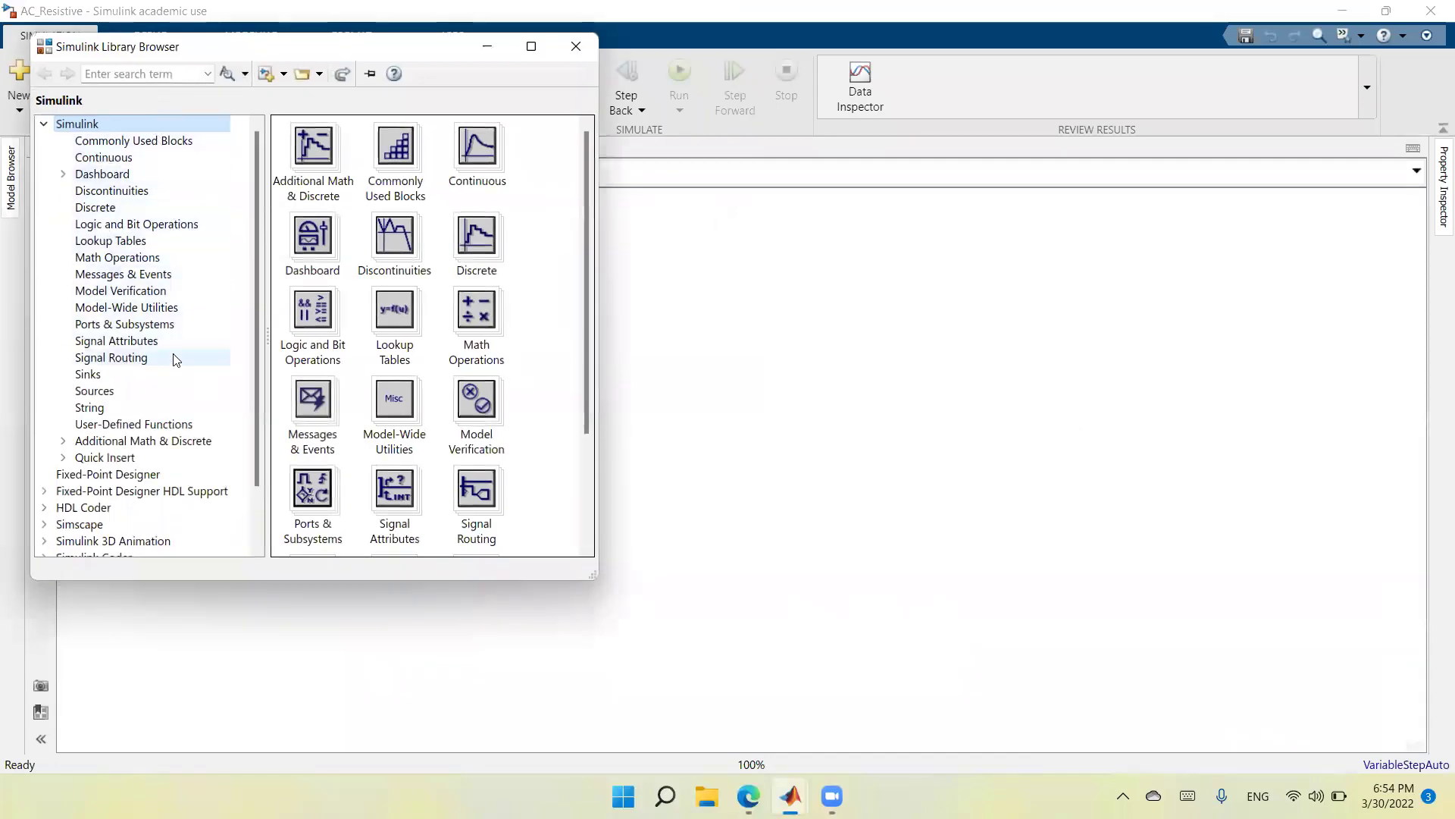
pyautogui.click(88, 529)
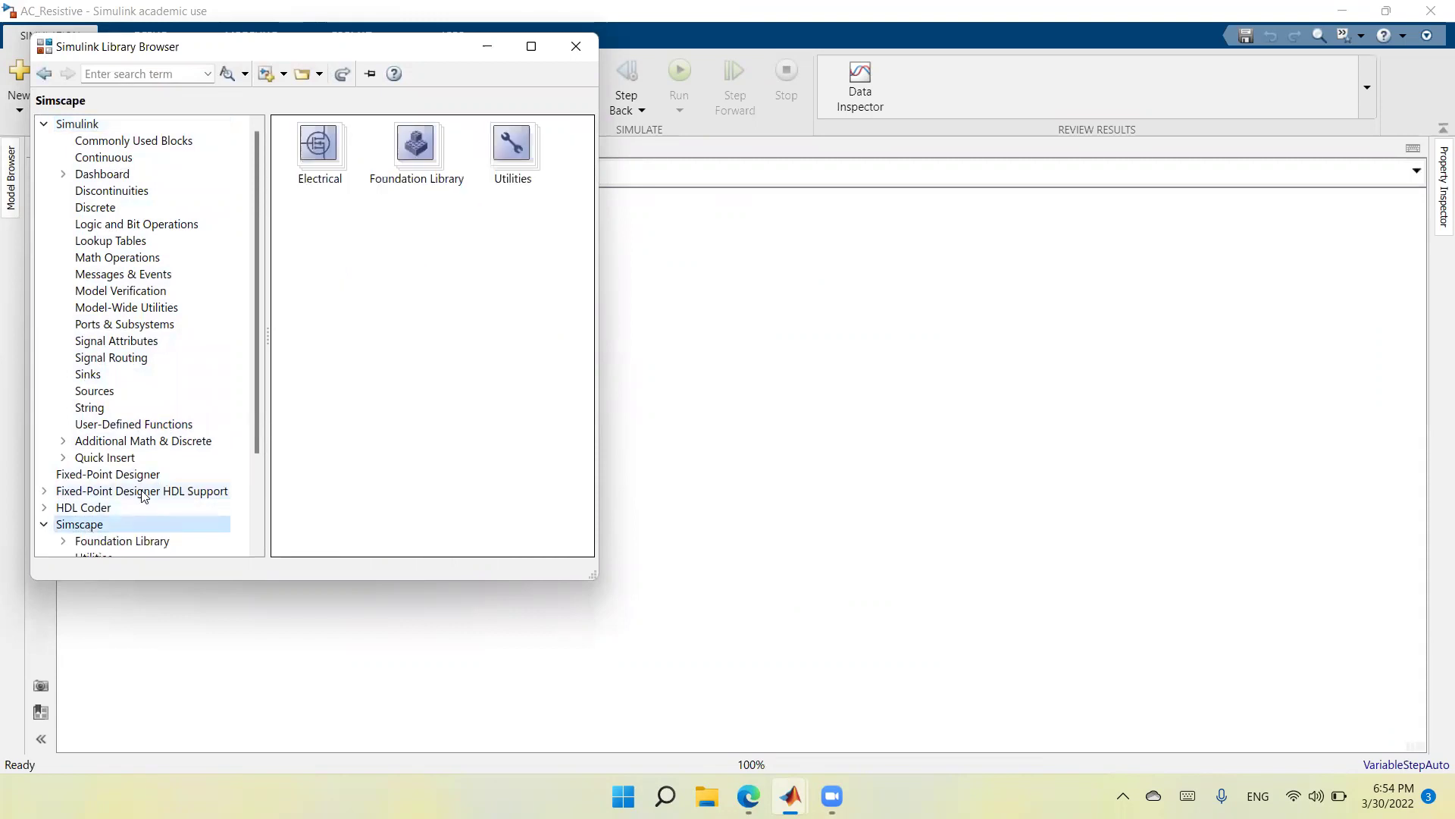
pyautogui.scroll(-3, 144, 502)
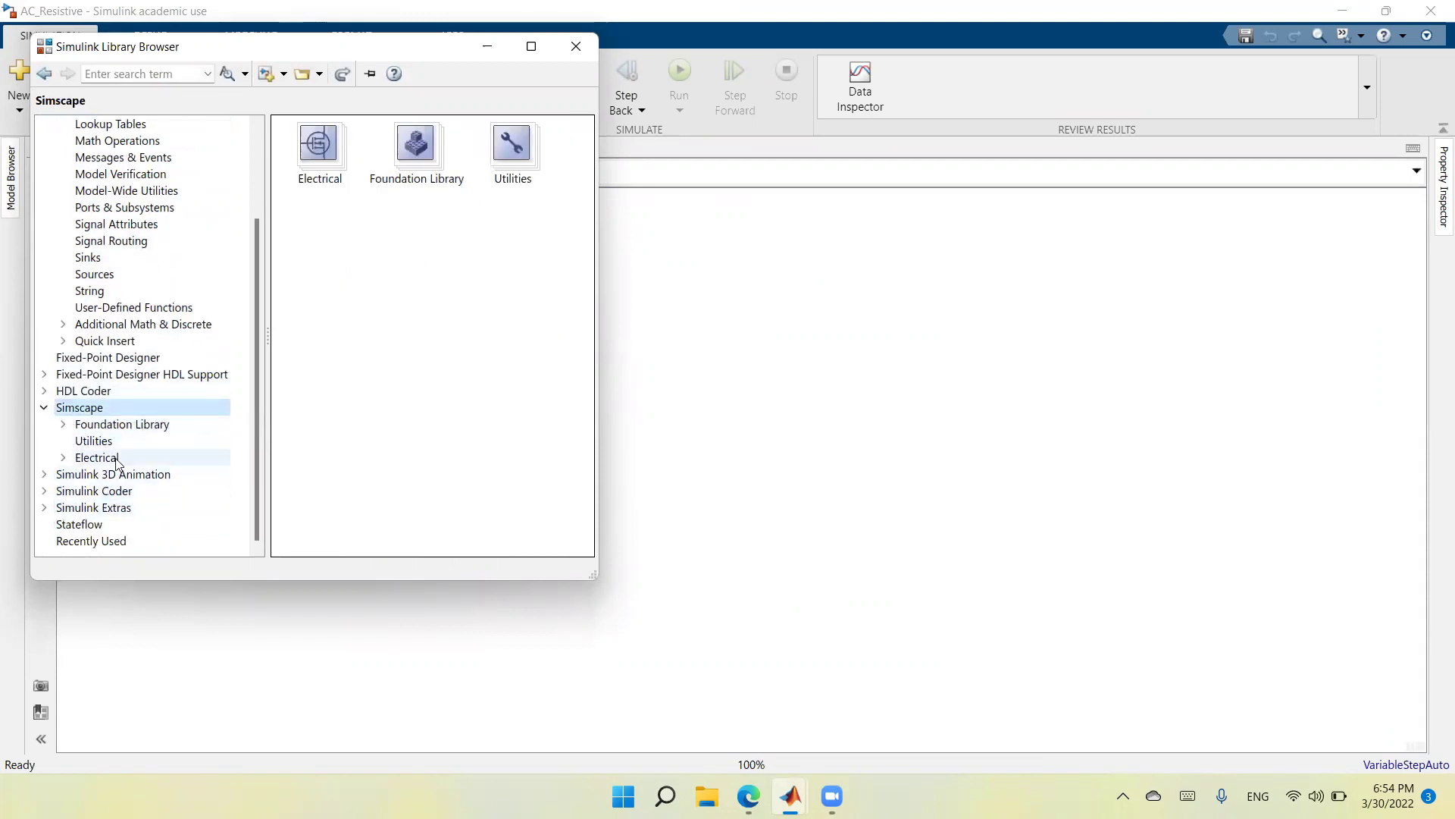
pyautogui.click(97, 458)
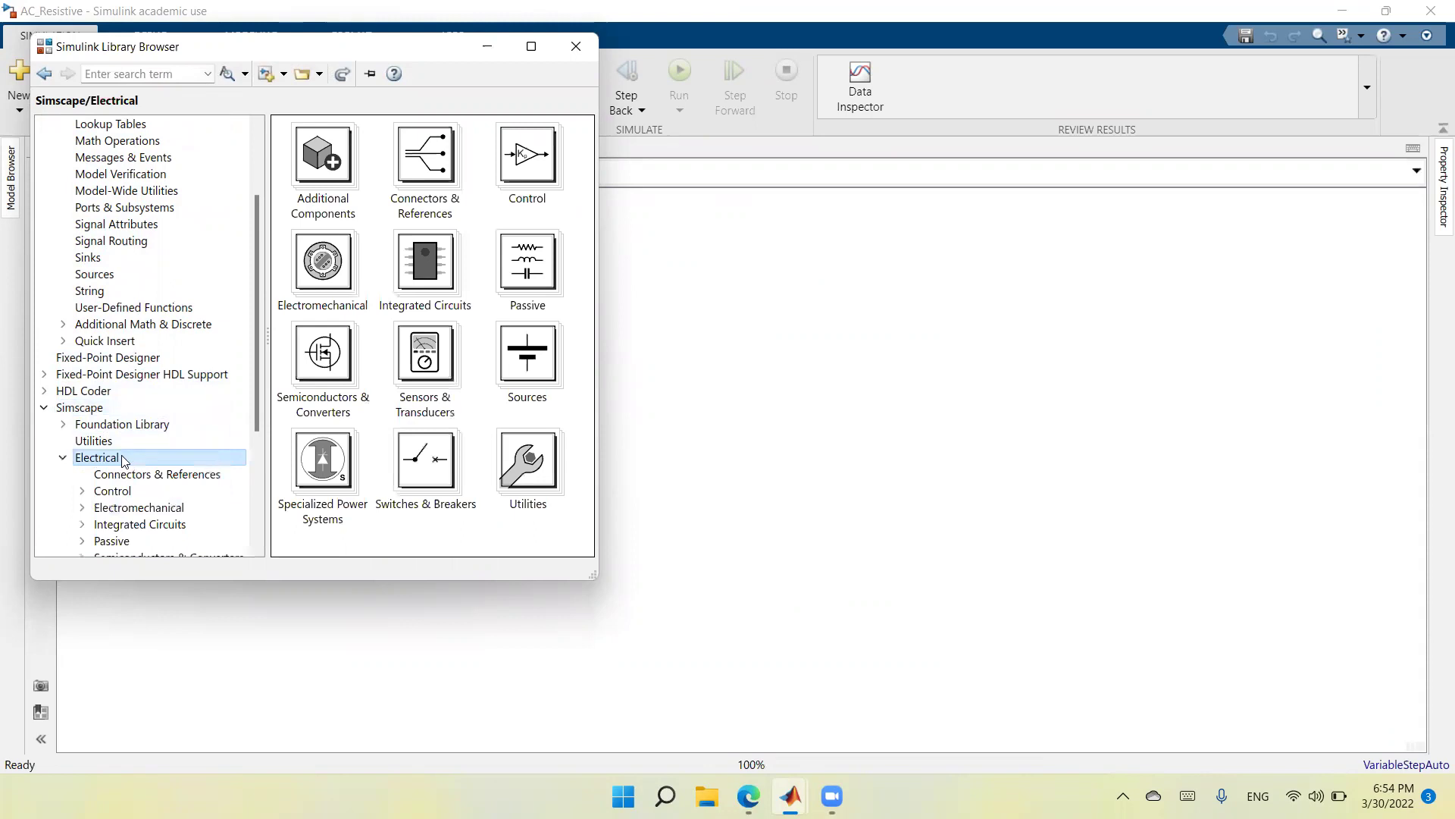
pyautogui.scroll(-4, 126, 464)
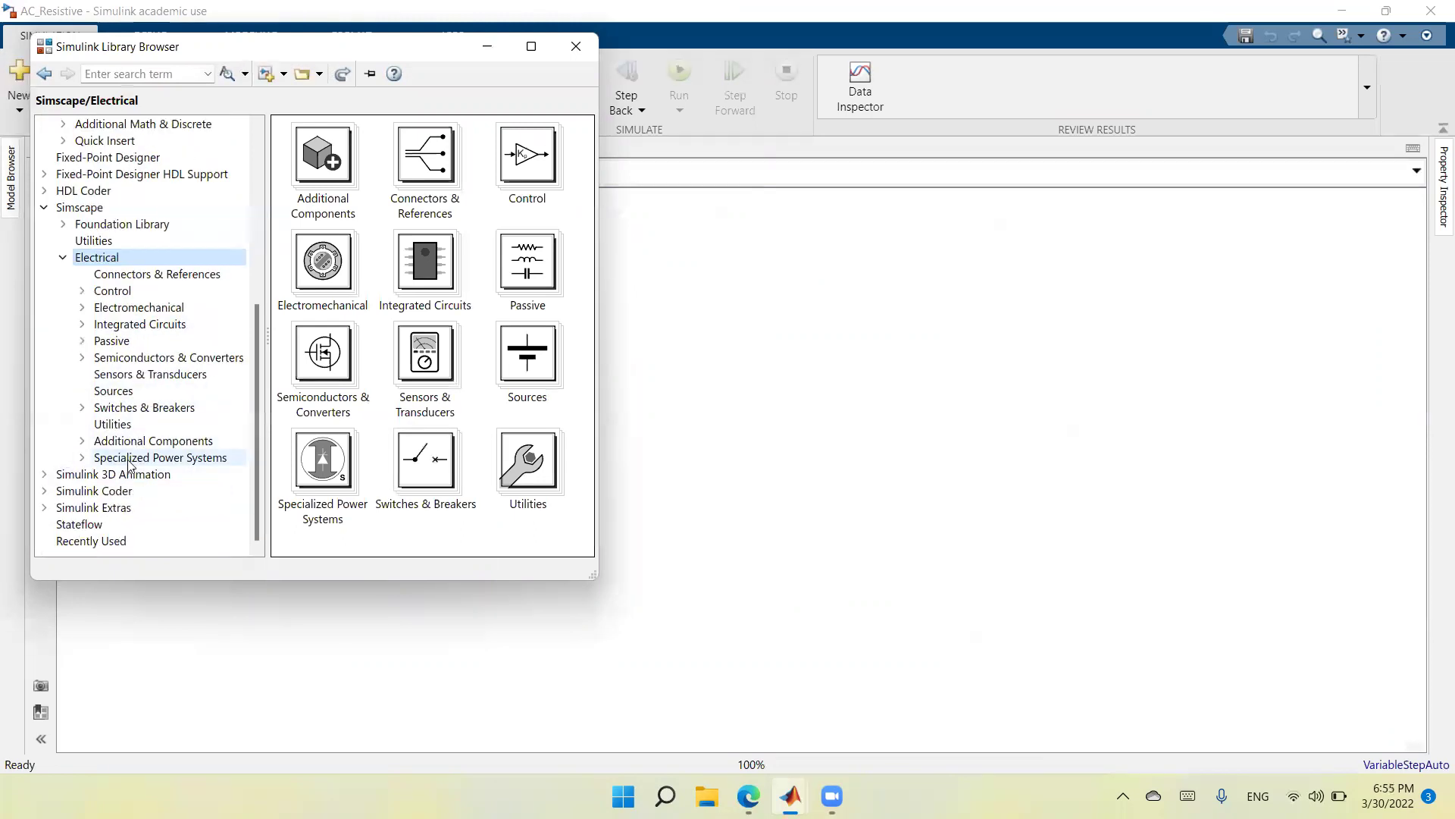
pyautogui.click(166, 459)
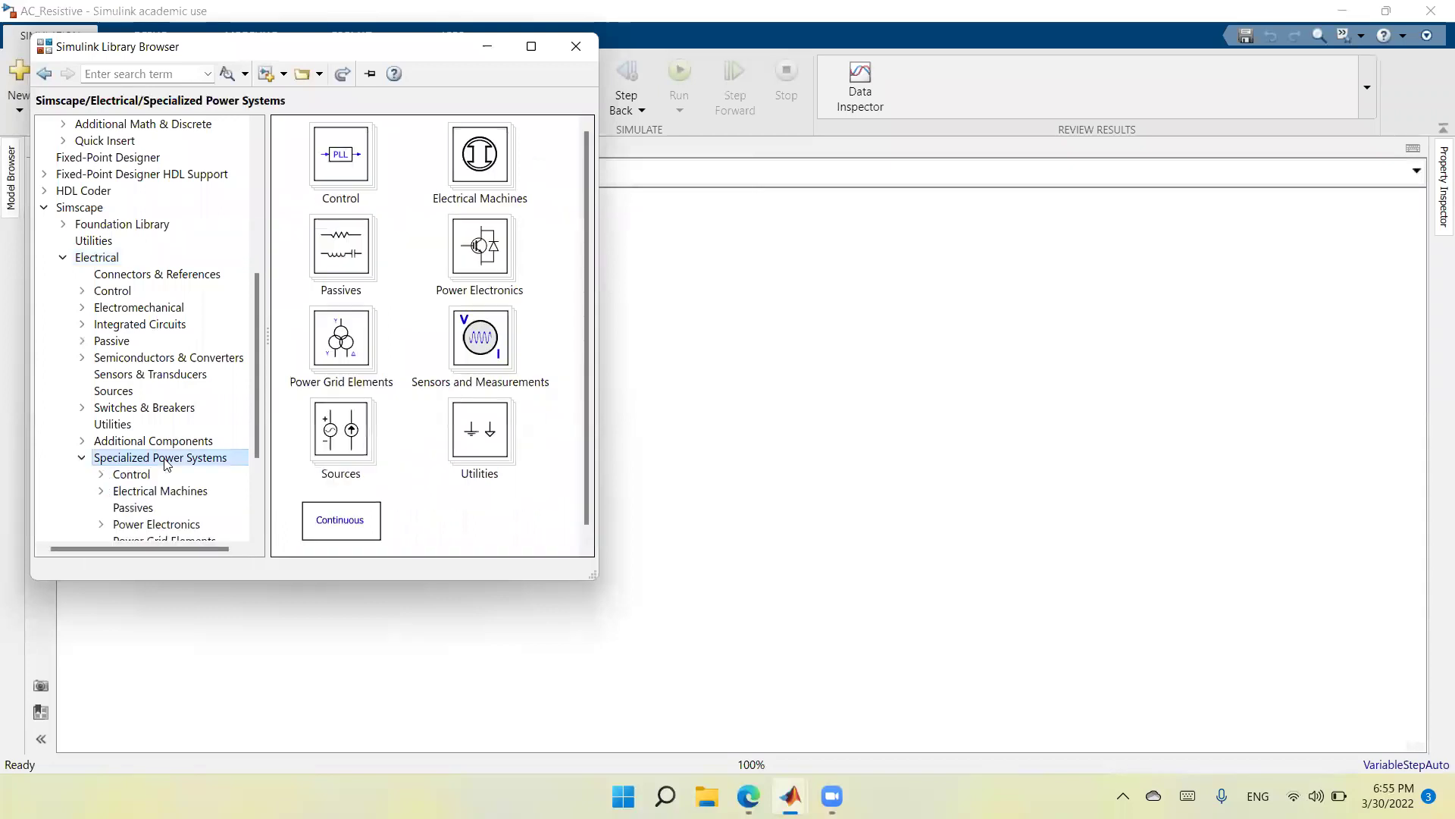
pyautogui.scroll(-1, 166, 464)
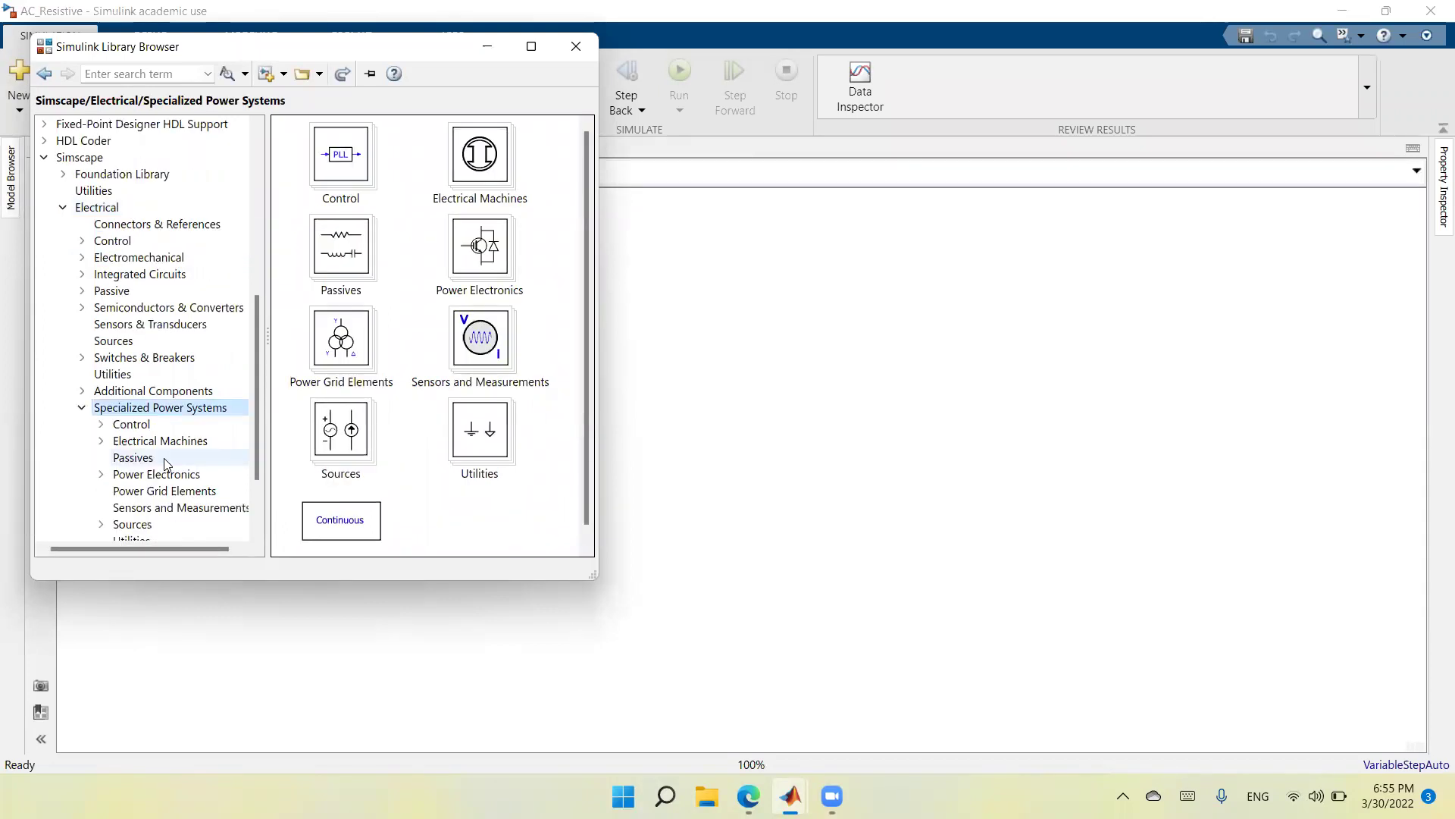
pyautogui.scroll(-1, 166, 464)
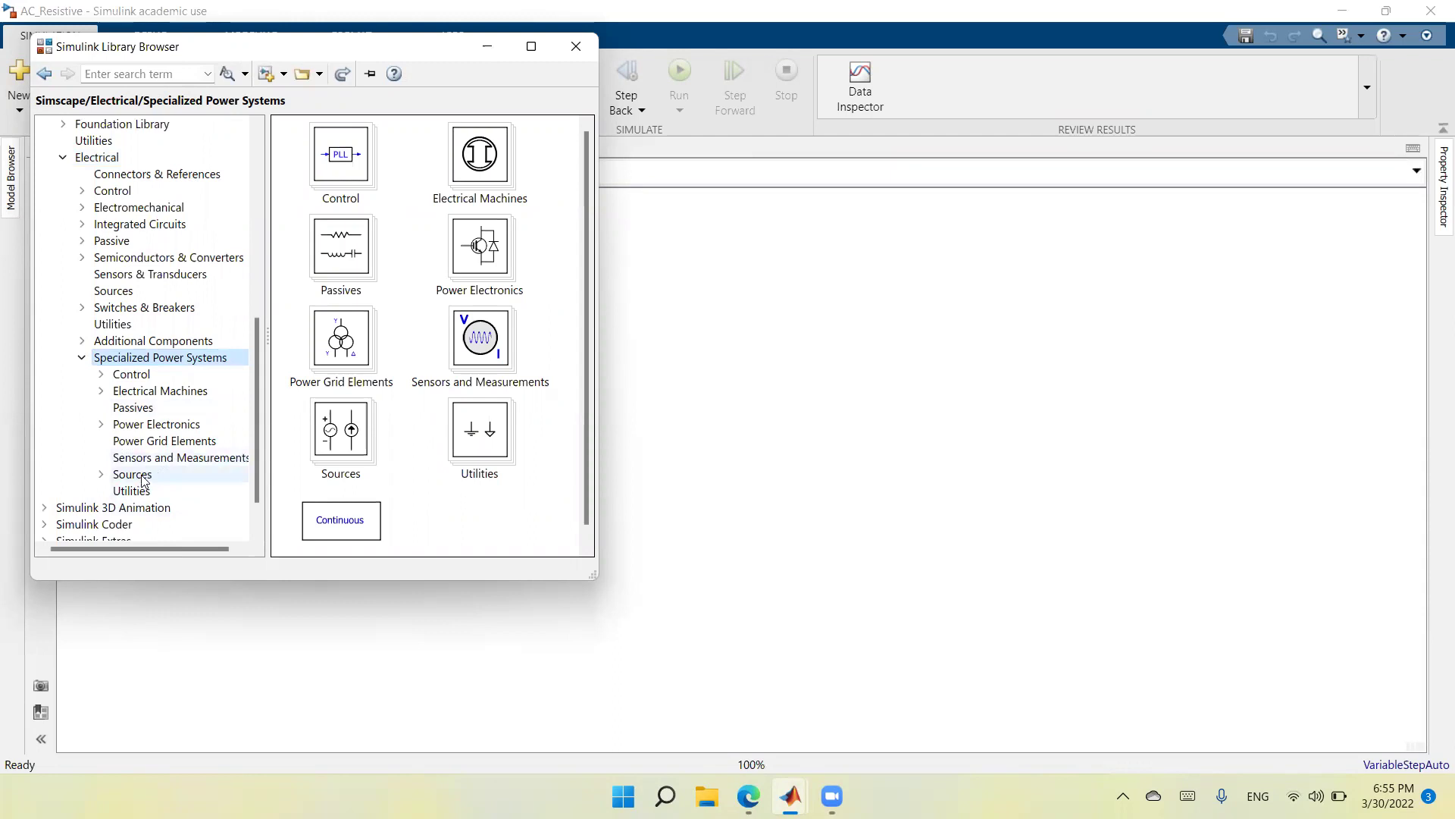
pyautogui.click(133, 475)
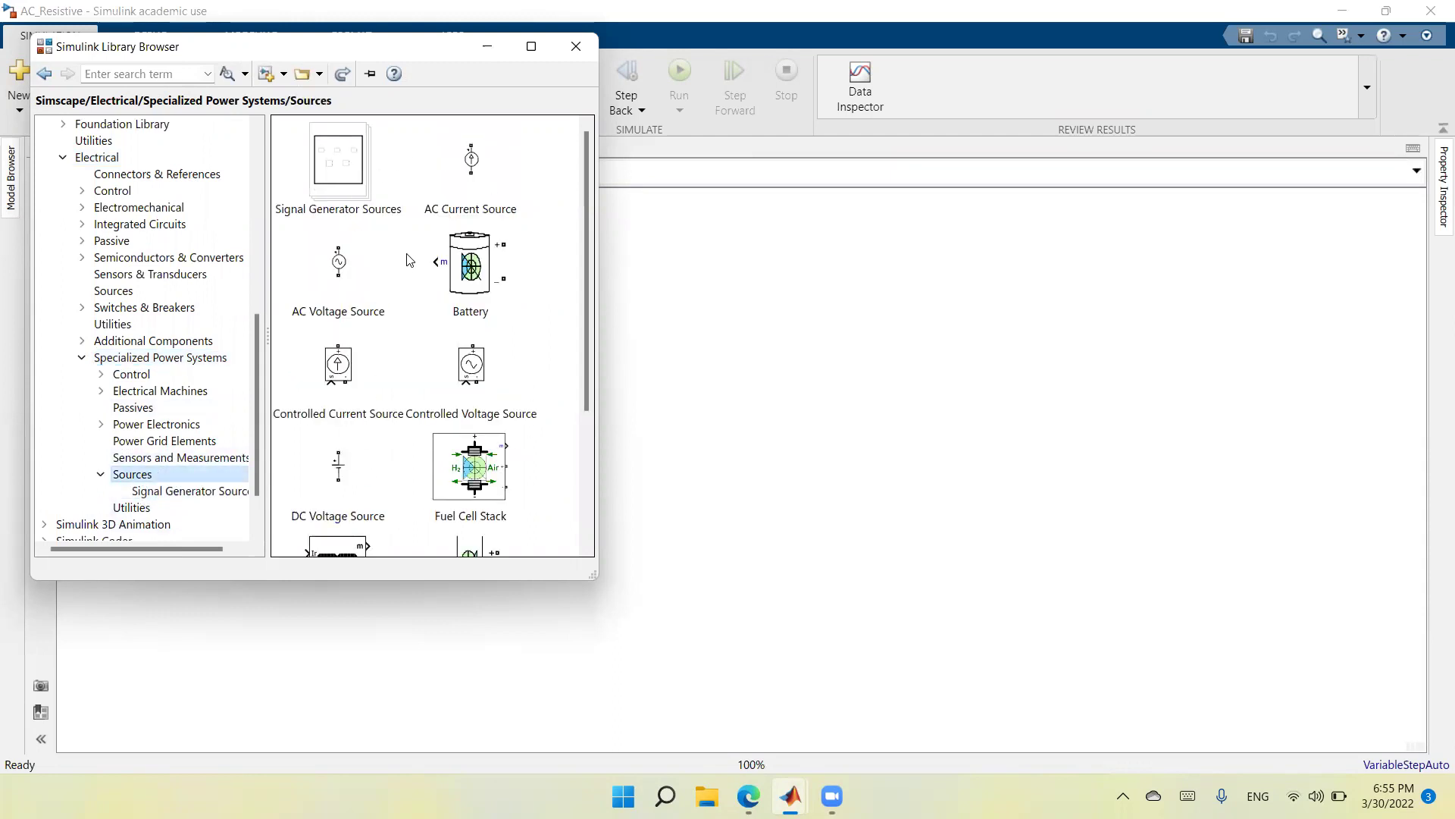
pyautogui.moveTo(340, 265); pyautogui.dragTo(697, 468)
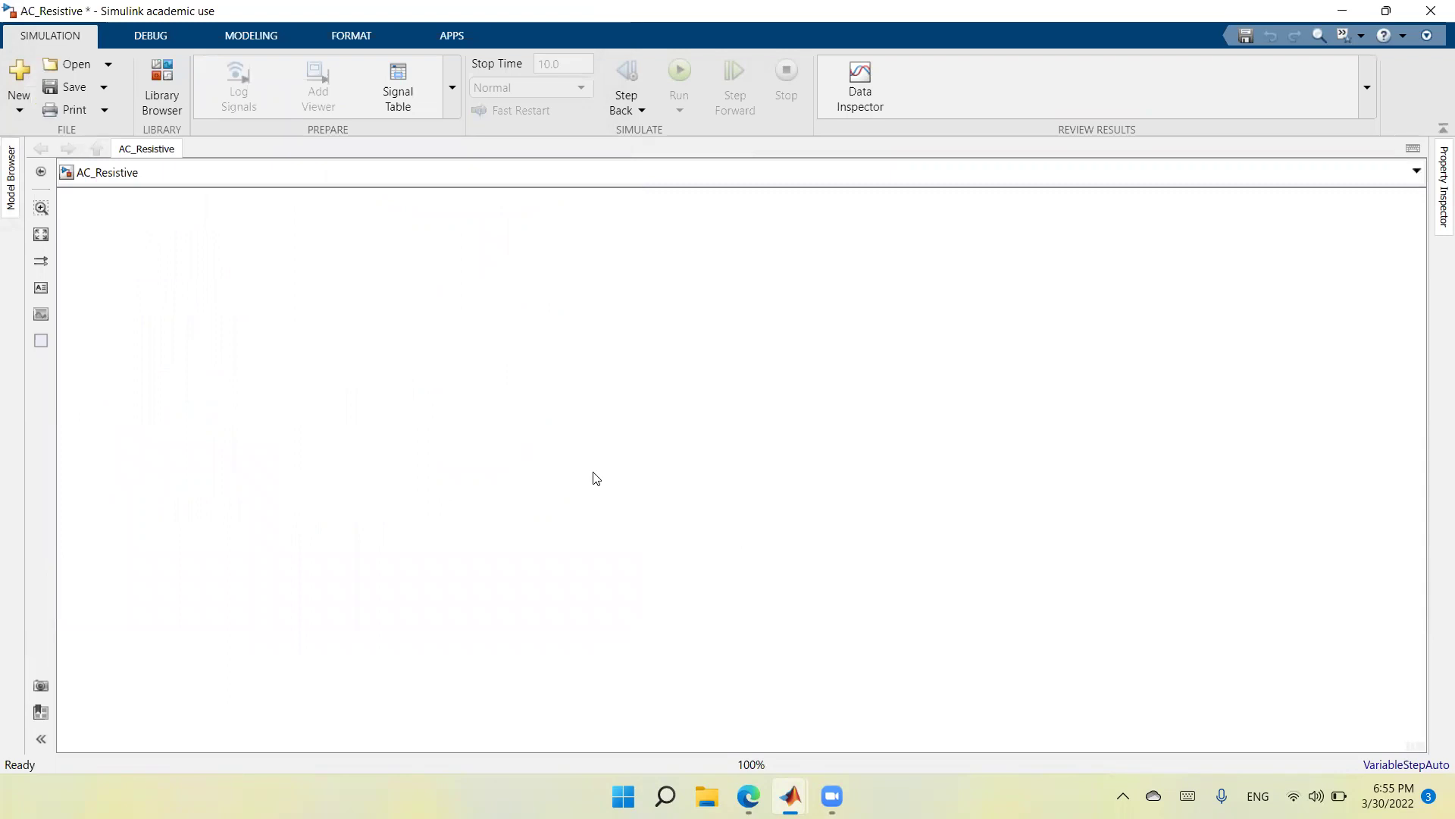
pyautogui.moveTo(689, 466); pyautogui.dragTo(386, 470)
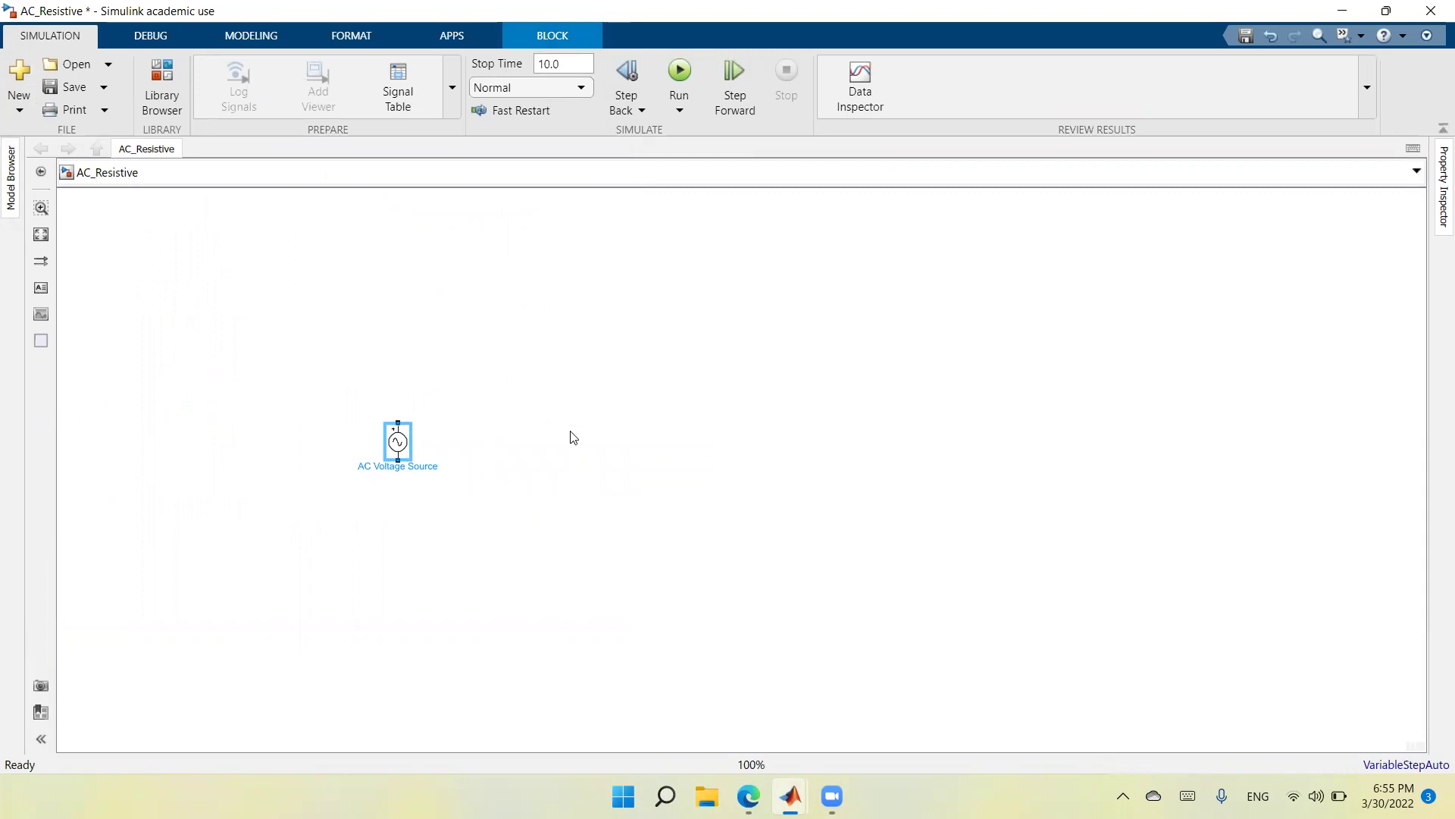
# Set the AC Voltage Source's peak amplitude to 10 V and its frequency to 50 Hz
pyautogui.doubleClick(399, 445)
pyautogui.doubleClick(631, 393)
pyautogui.write('10')
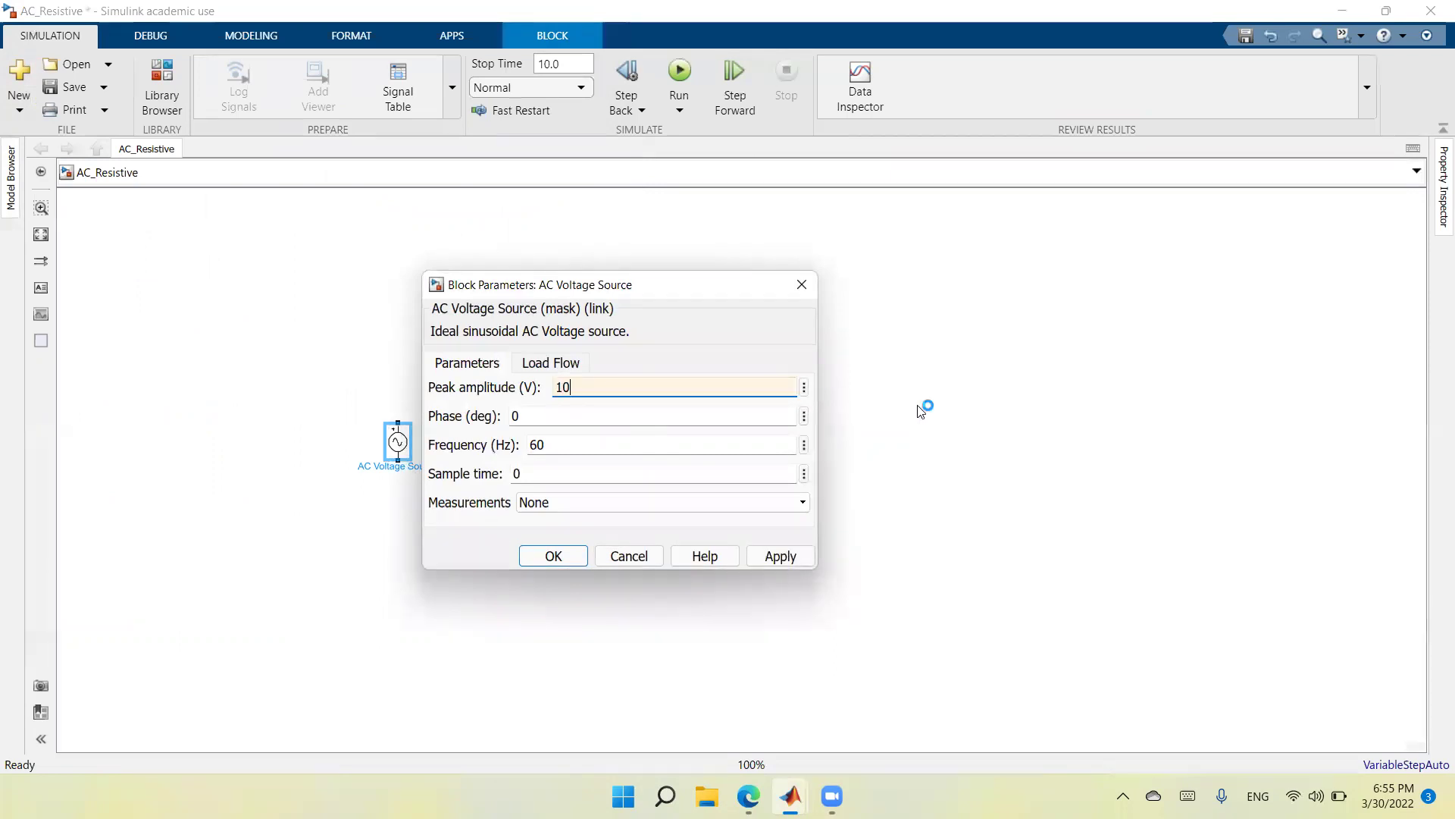
pyautogui.click(634, 416)
pyautogui.doubleClick(514, 416)
pyautogui.doubleClick(594, 444)
pyautogui.write('5')
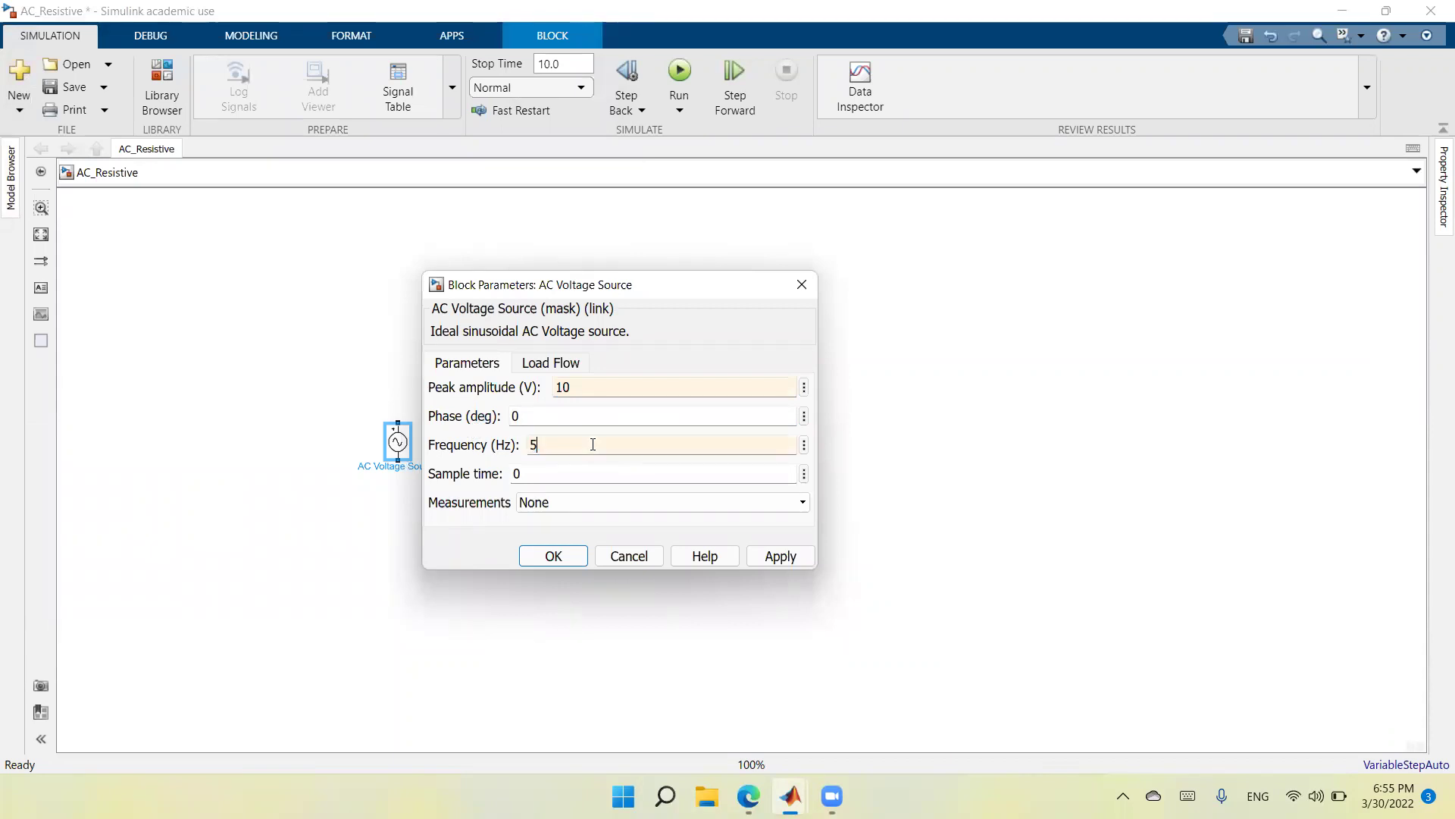
pyautogui.write('0')
pyautogui.click(777, 563)
pyautogui.click(559, 563)
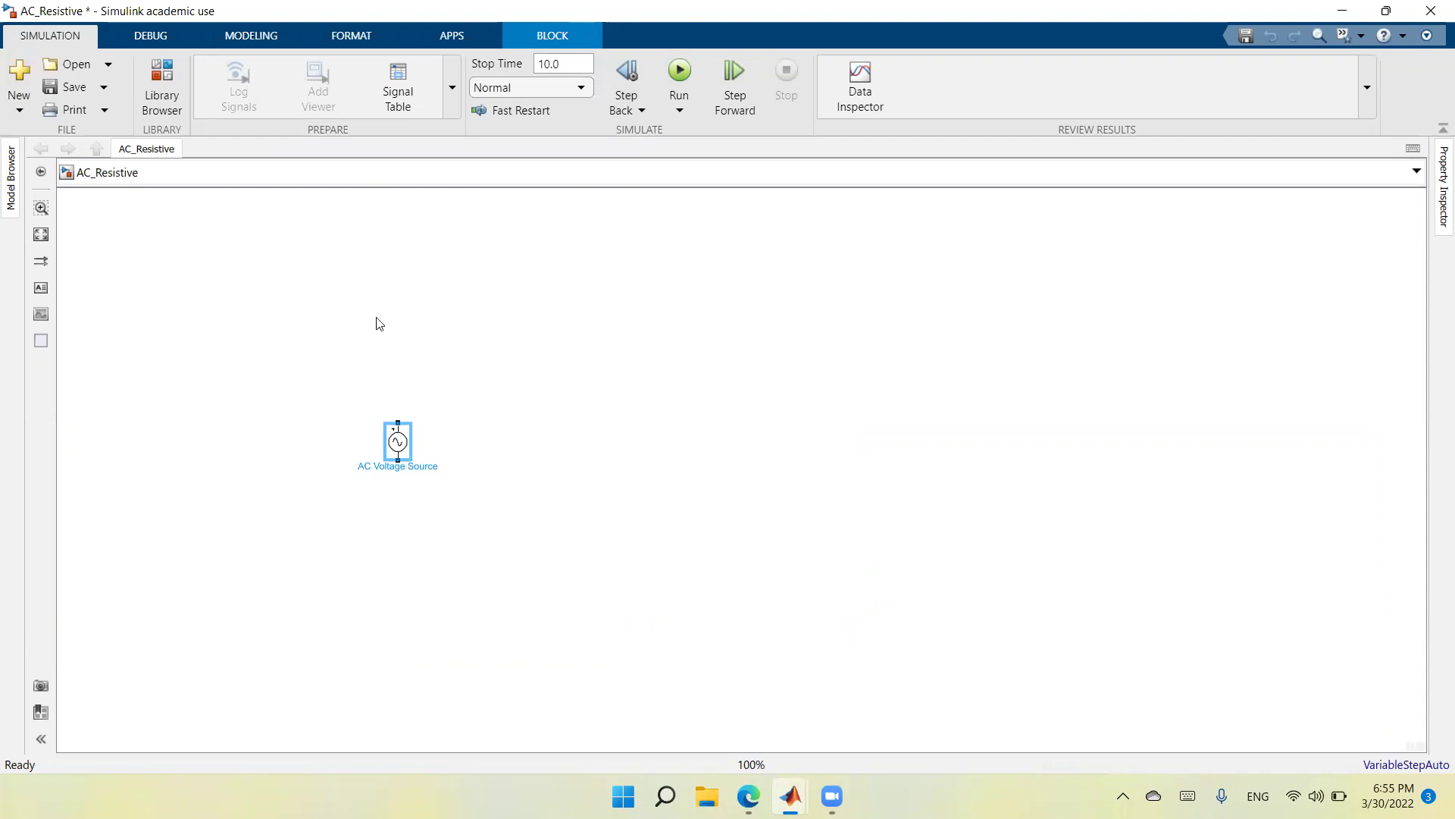
# Add a Series RLC Branch from the Specialized Power Systems Passives library, placing it to the upper right of the voltage source
pyautogui.click(159, 91)
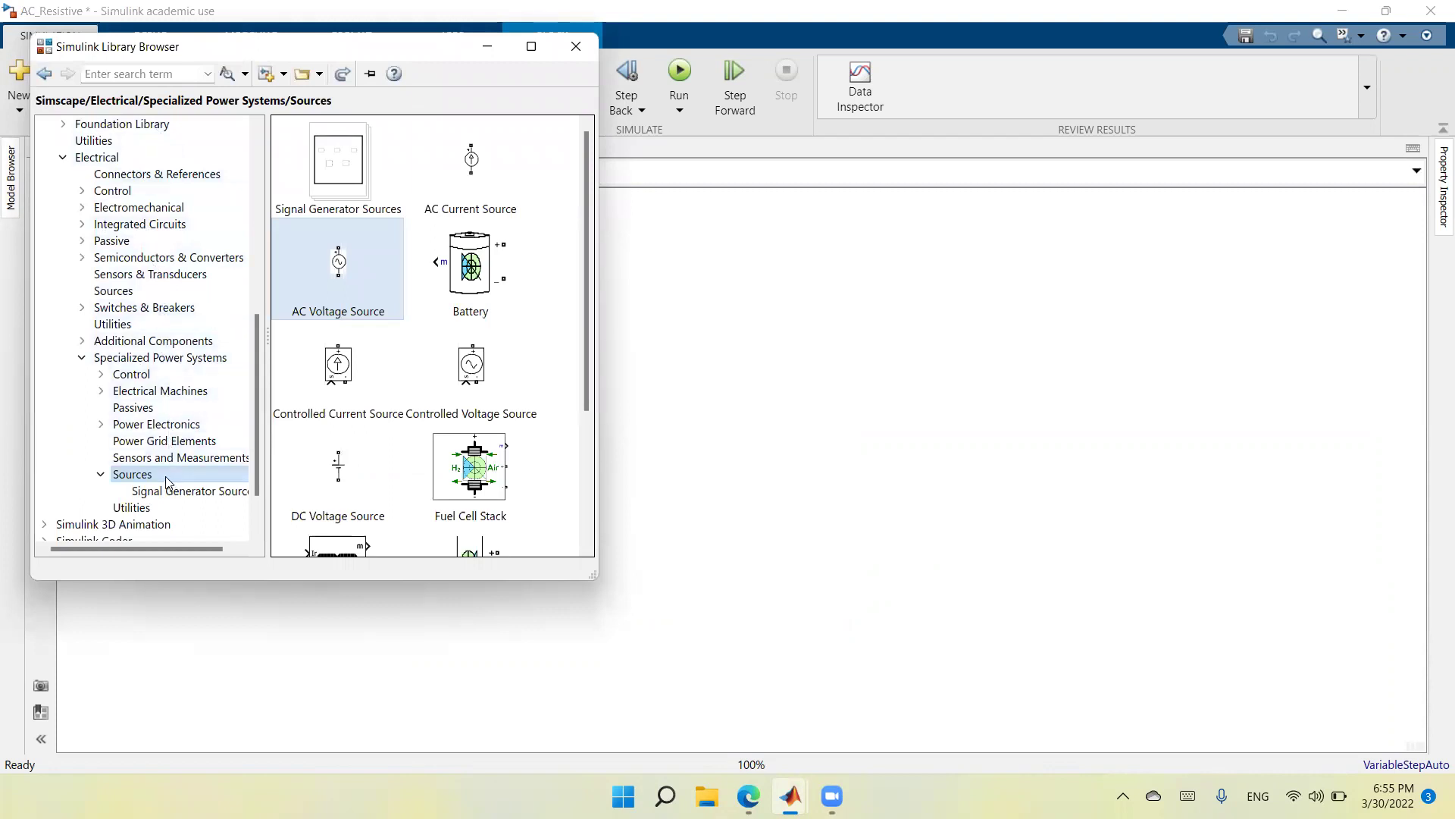
pyautogui.click(152, 409)
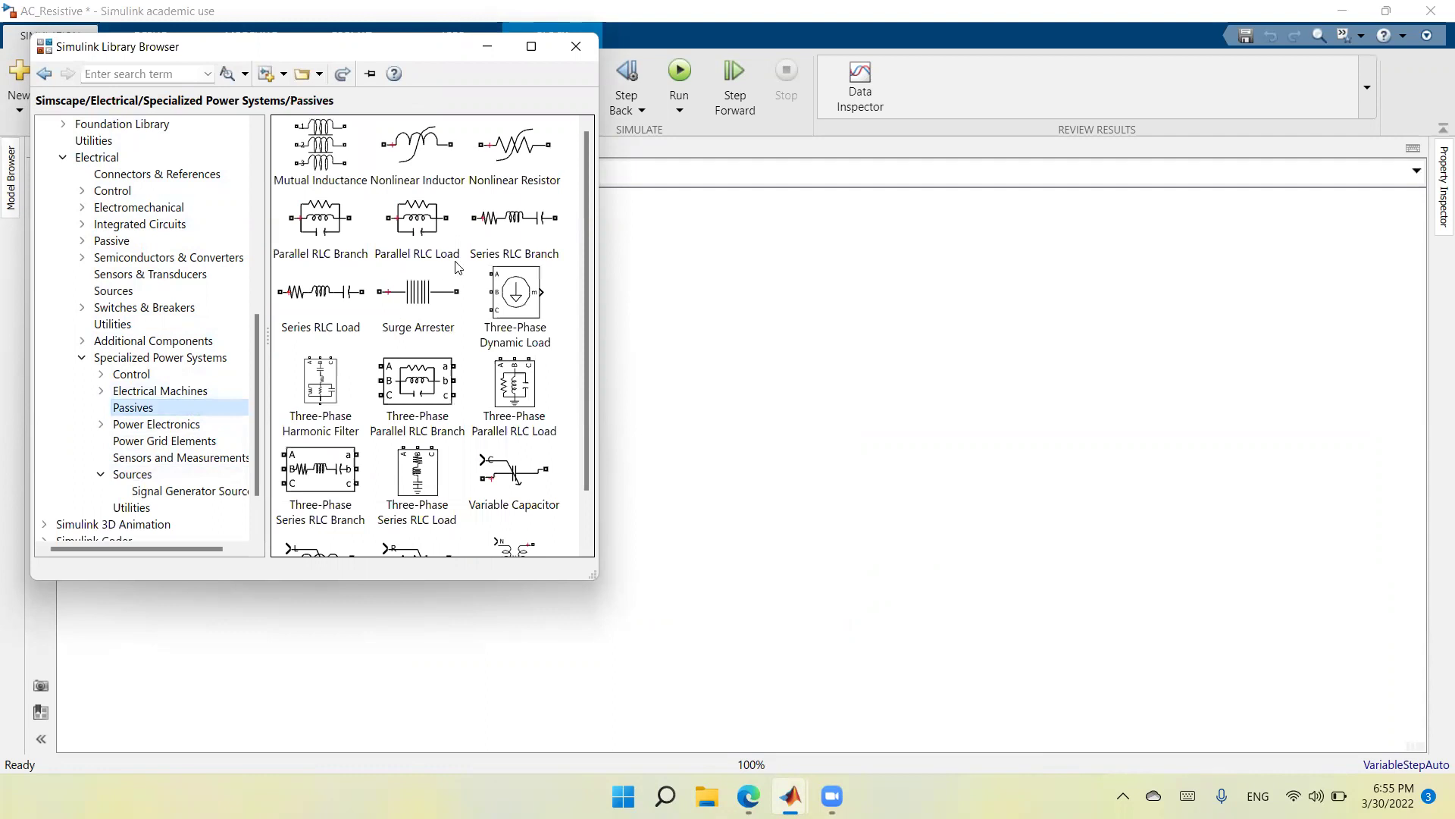
pyautogui.click(498, 219)
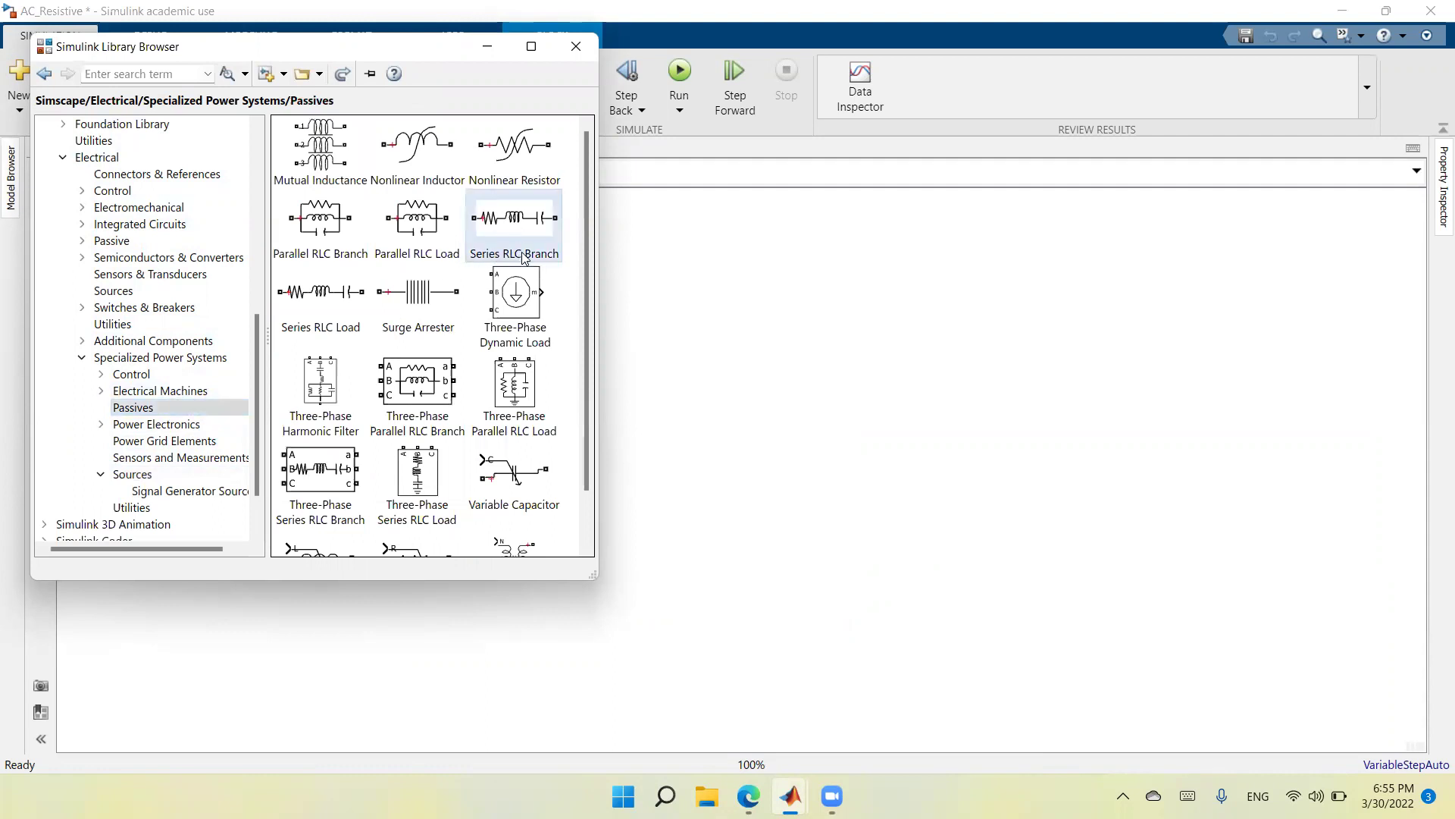
pyautogui.moveTo(525, 220); pyautogui.dragTo(701, 388)
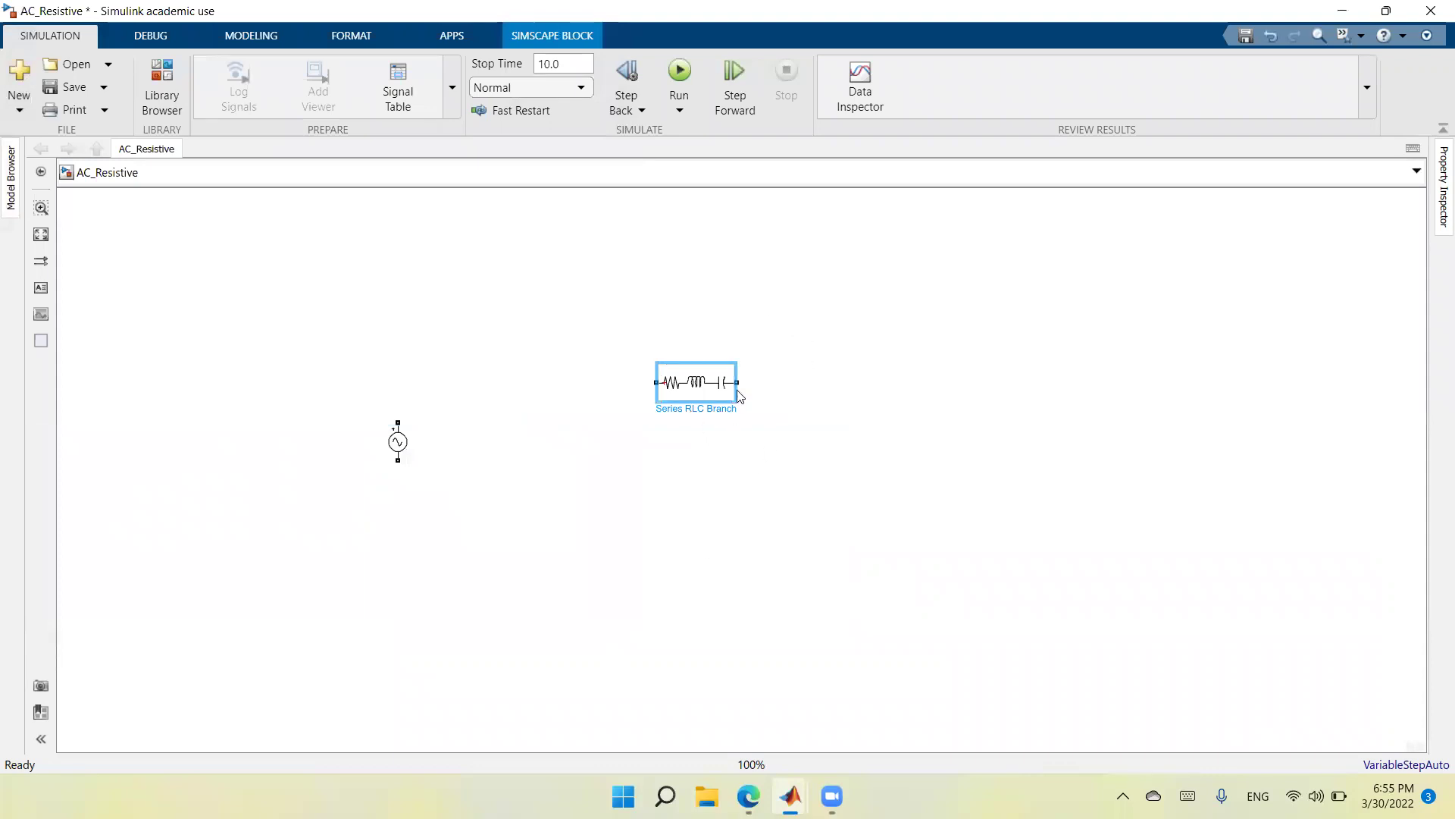
# Set the Series RLC Branch to branch type R with a resistance of 3 ohms
pyautogui.doubleClick(710, 387)
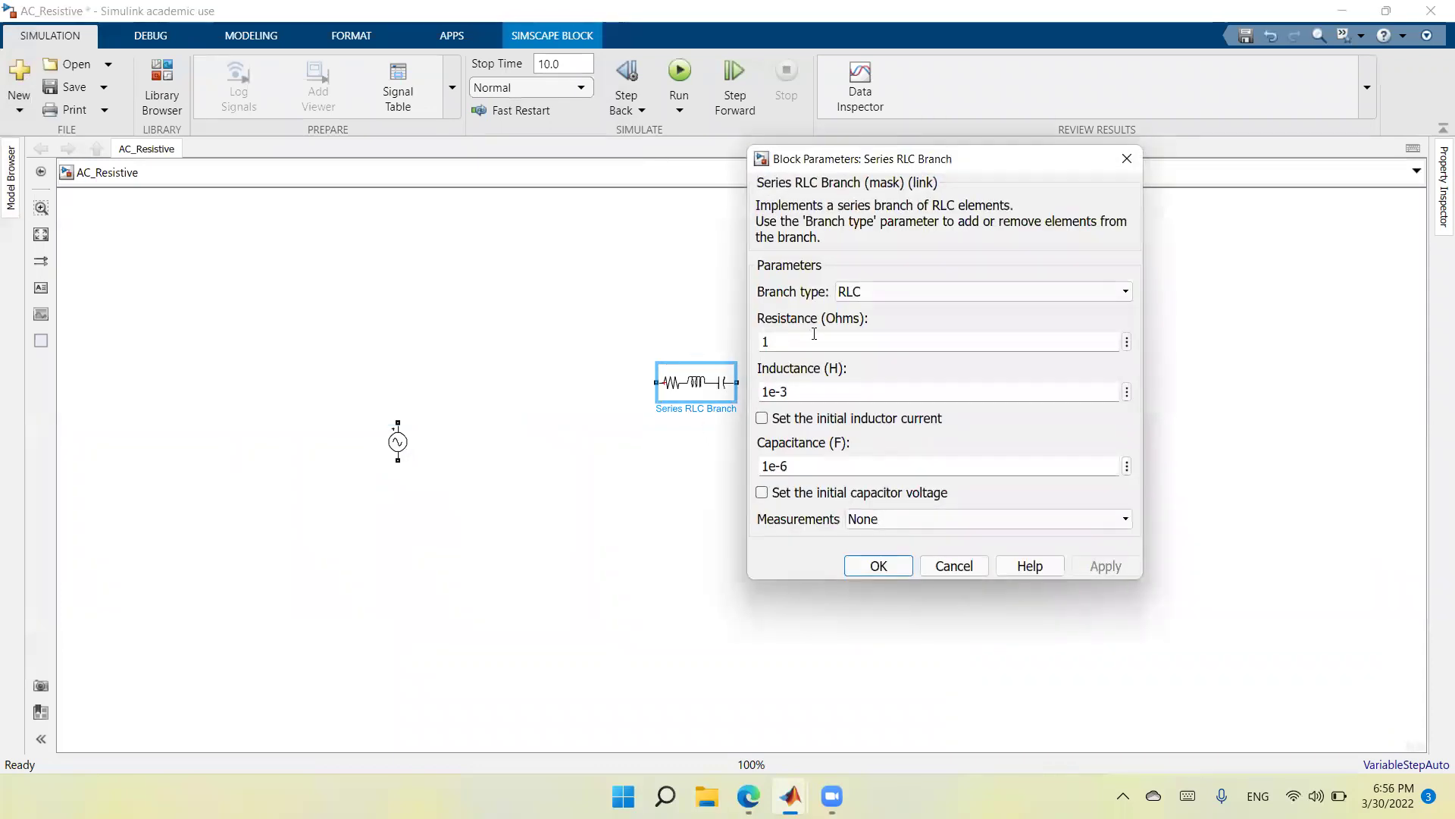
pyautogui.click(902, 292)
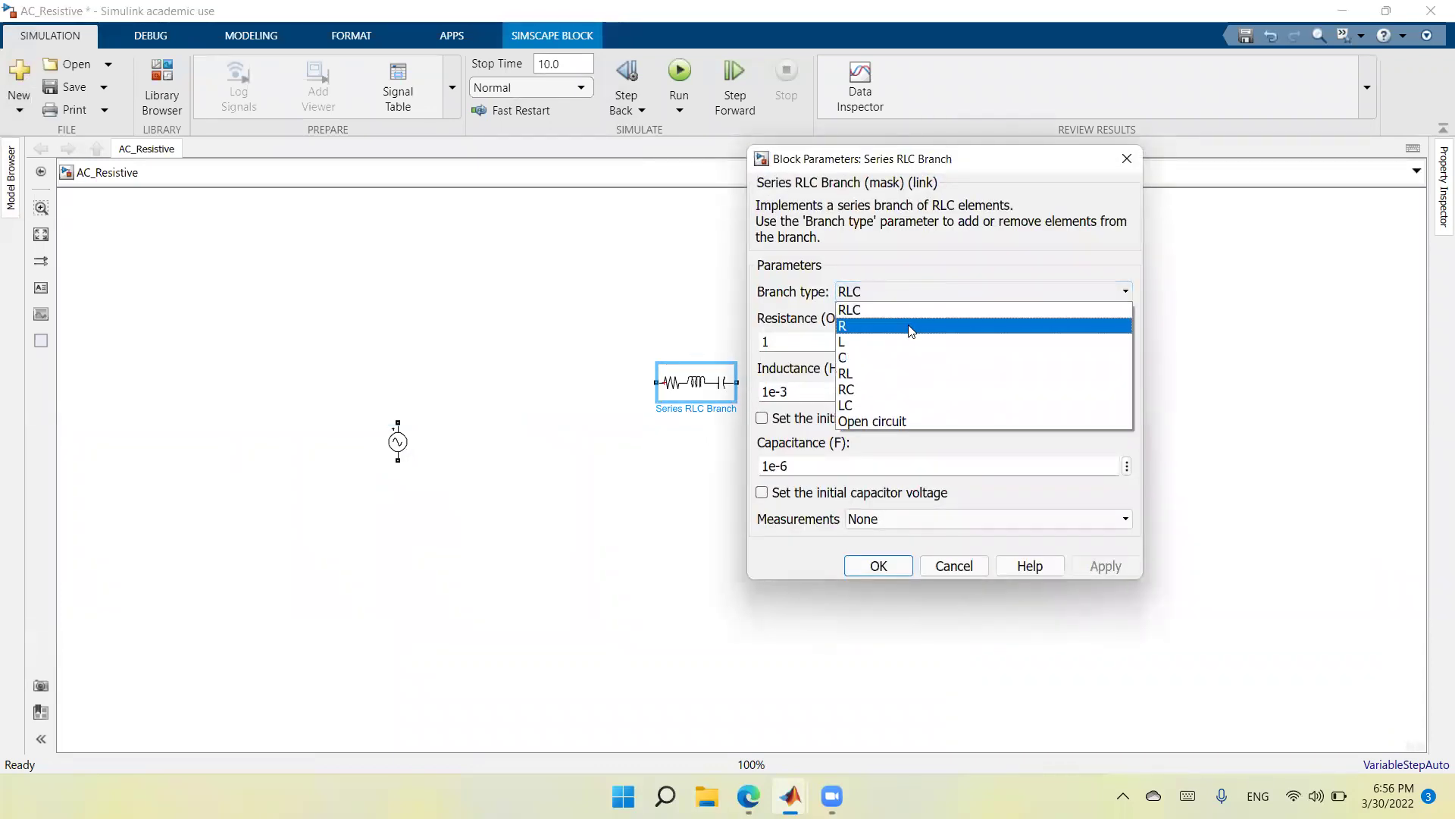
pyautogui.click(913, 326)
pyautogui.doubleClick(824, 344)
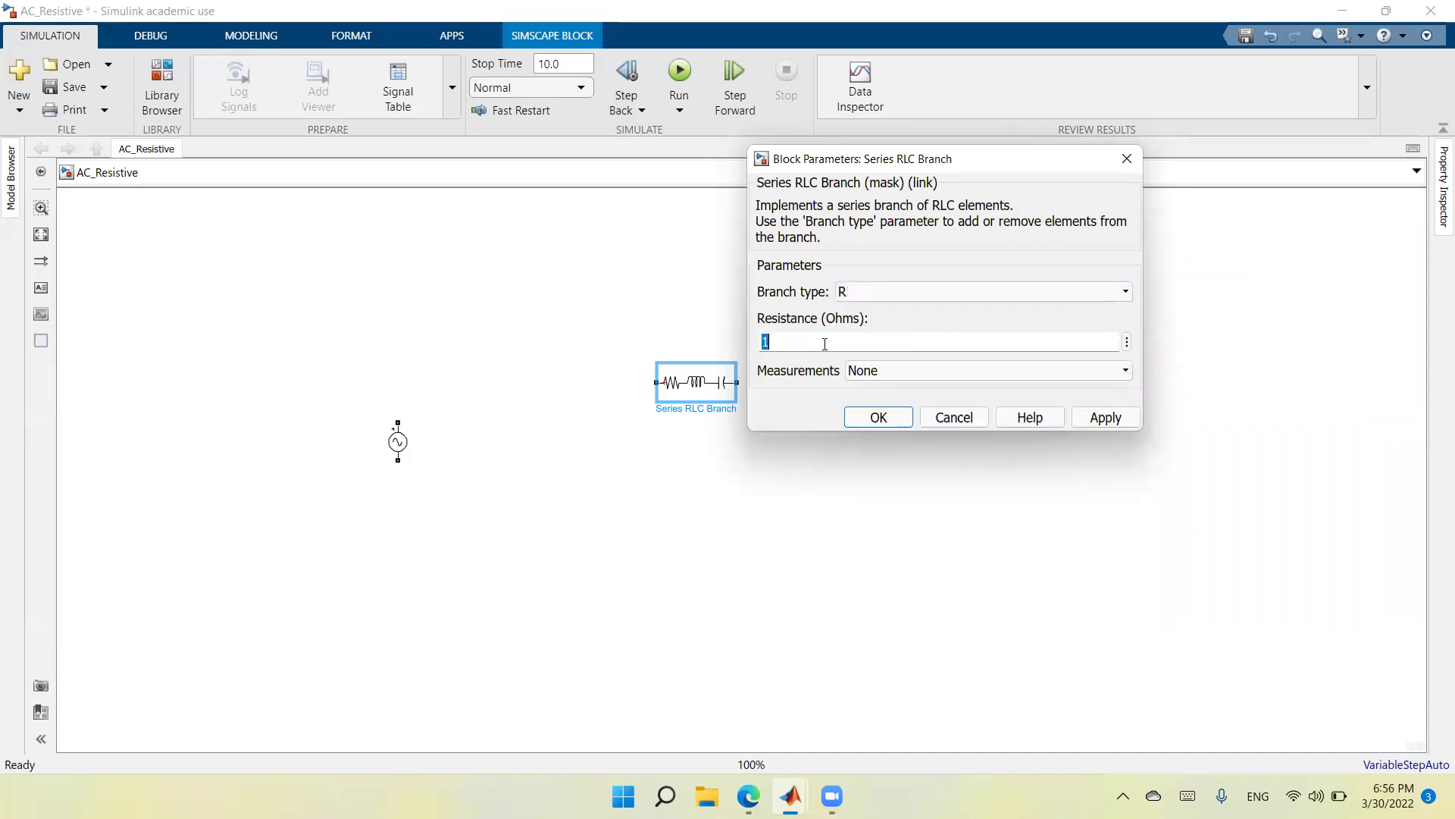
pyautogui.write('3')
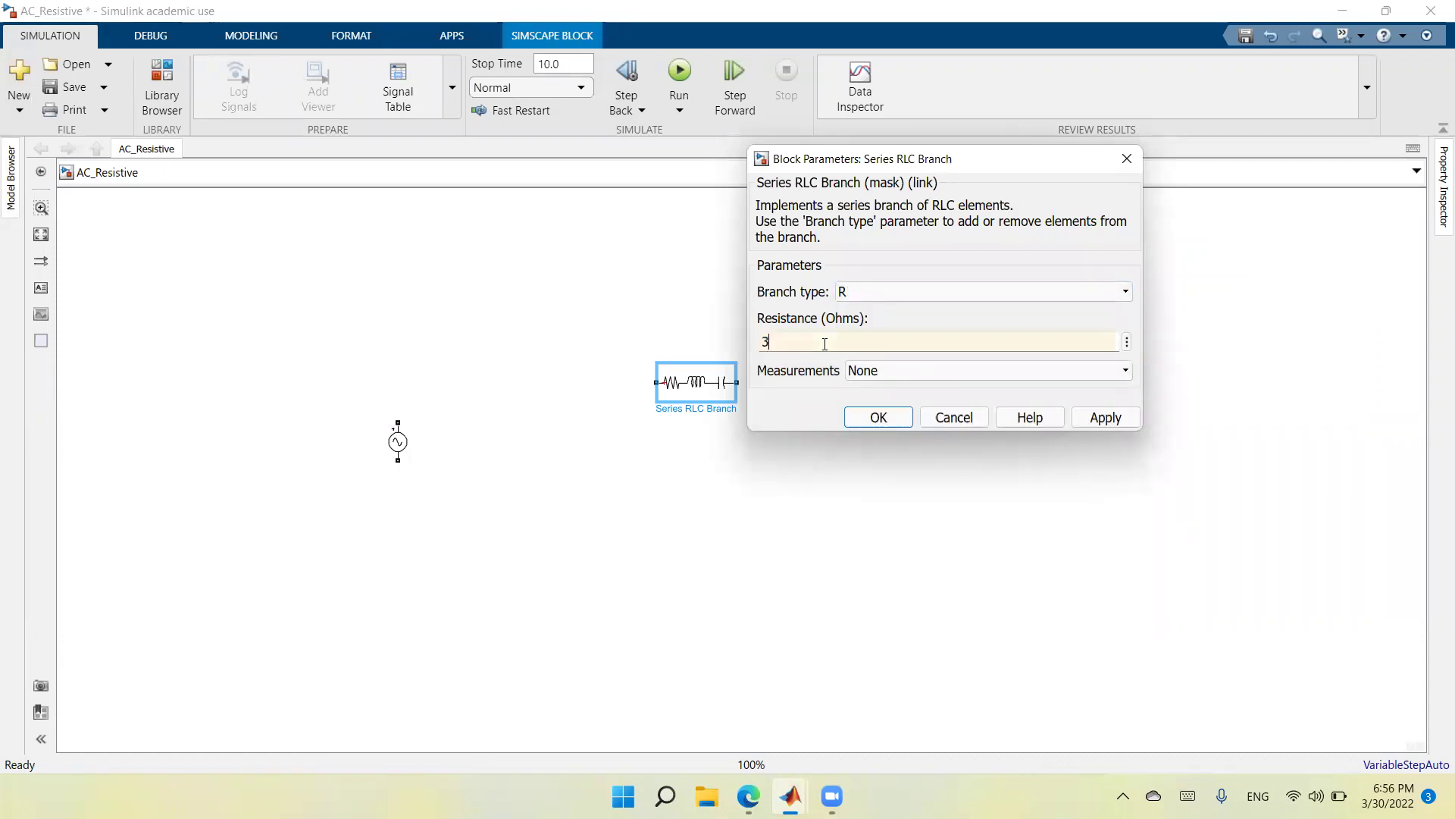
pyautogui.click(1104, 417)
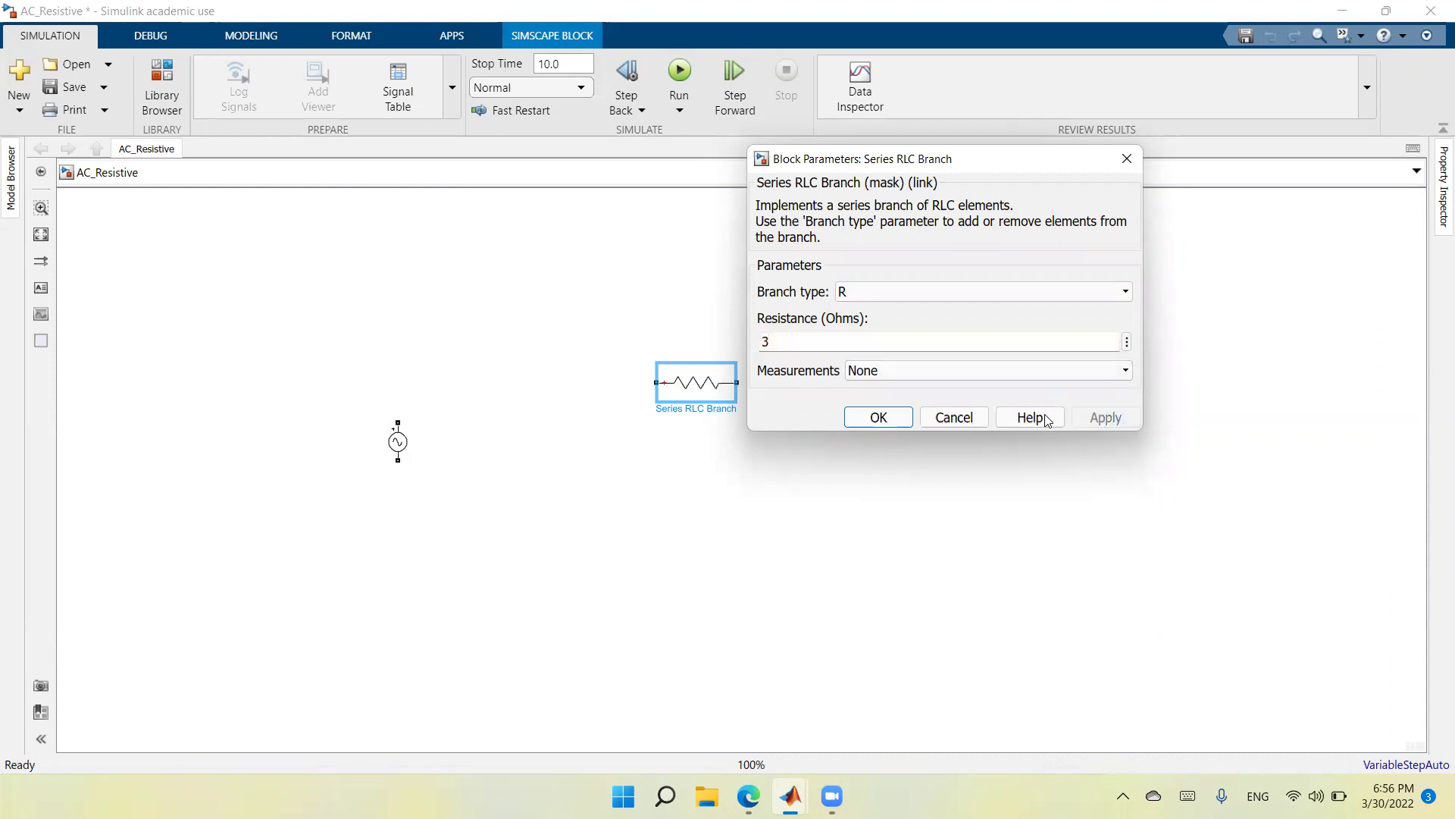
# Rename the Series RLC Branch block as "R= 3 Ohms" and move it closer to the AC voltage source
pyautogui.click(879, 416)
pyautogui.tripleClick(711, 412)
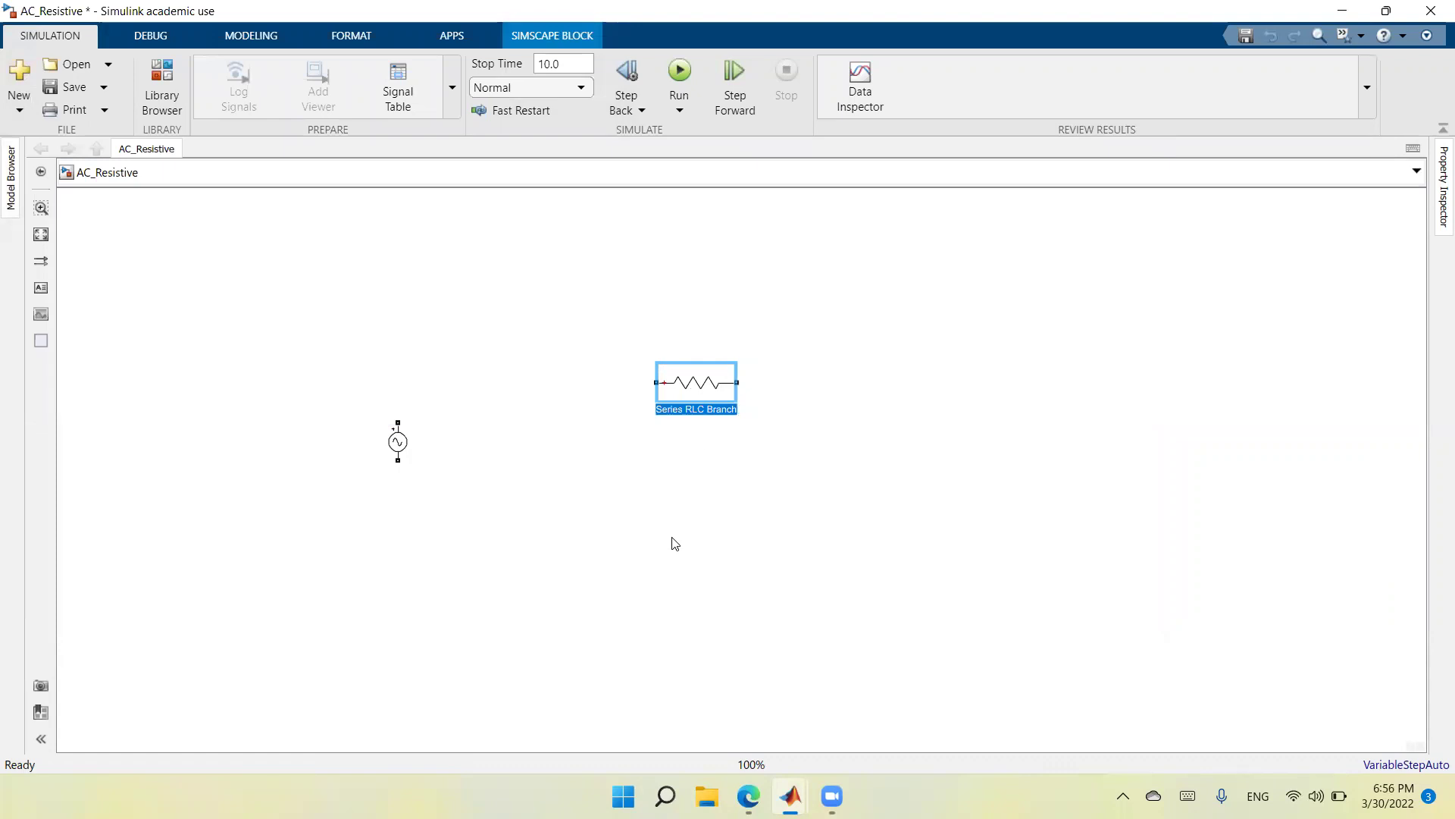
pyautogui.write('R= 3')
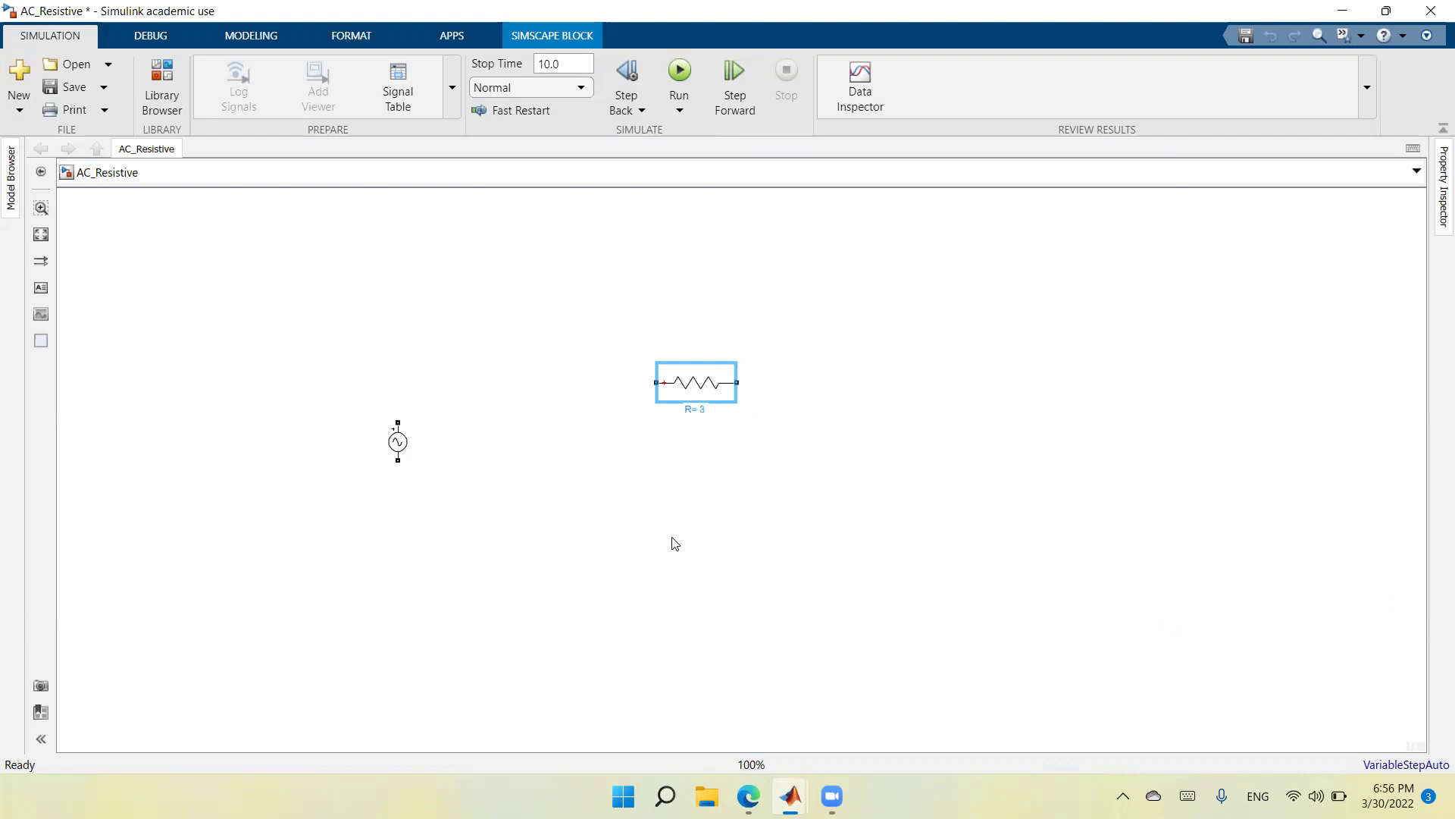
pyautogui.write(' Ohms')
pyautogui.click(625, 559)
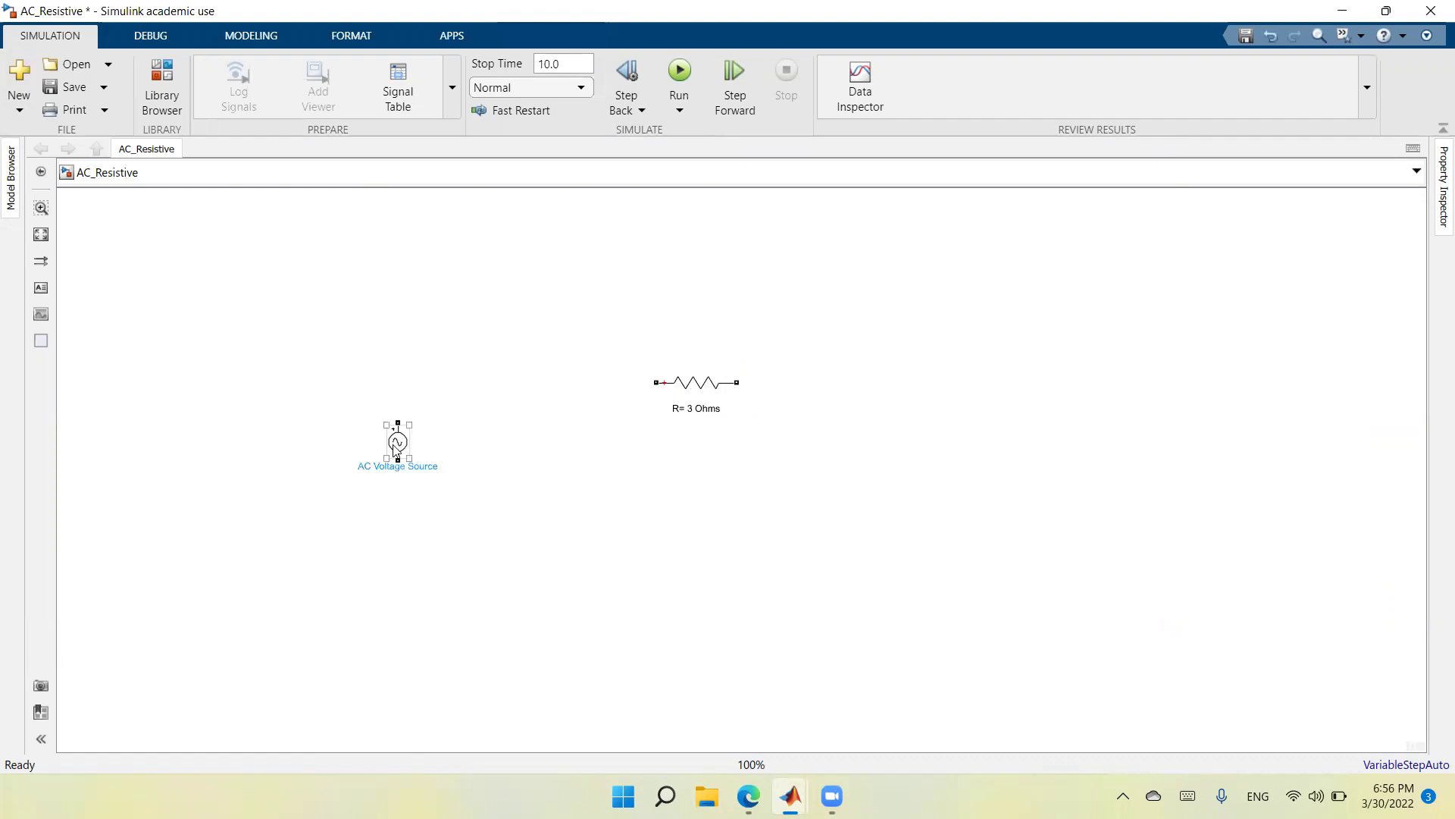
pyautogui.moveTo(693, 386); pyautogui.dragTo(584, 379)
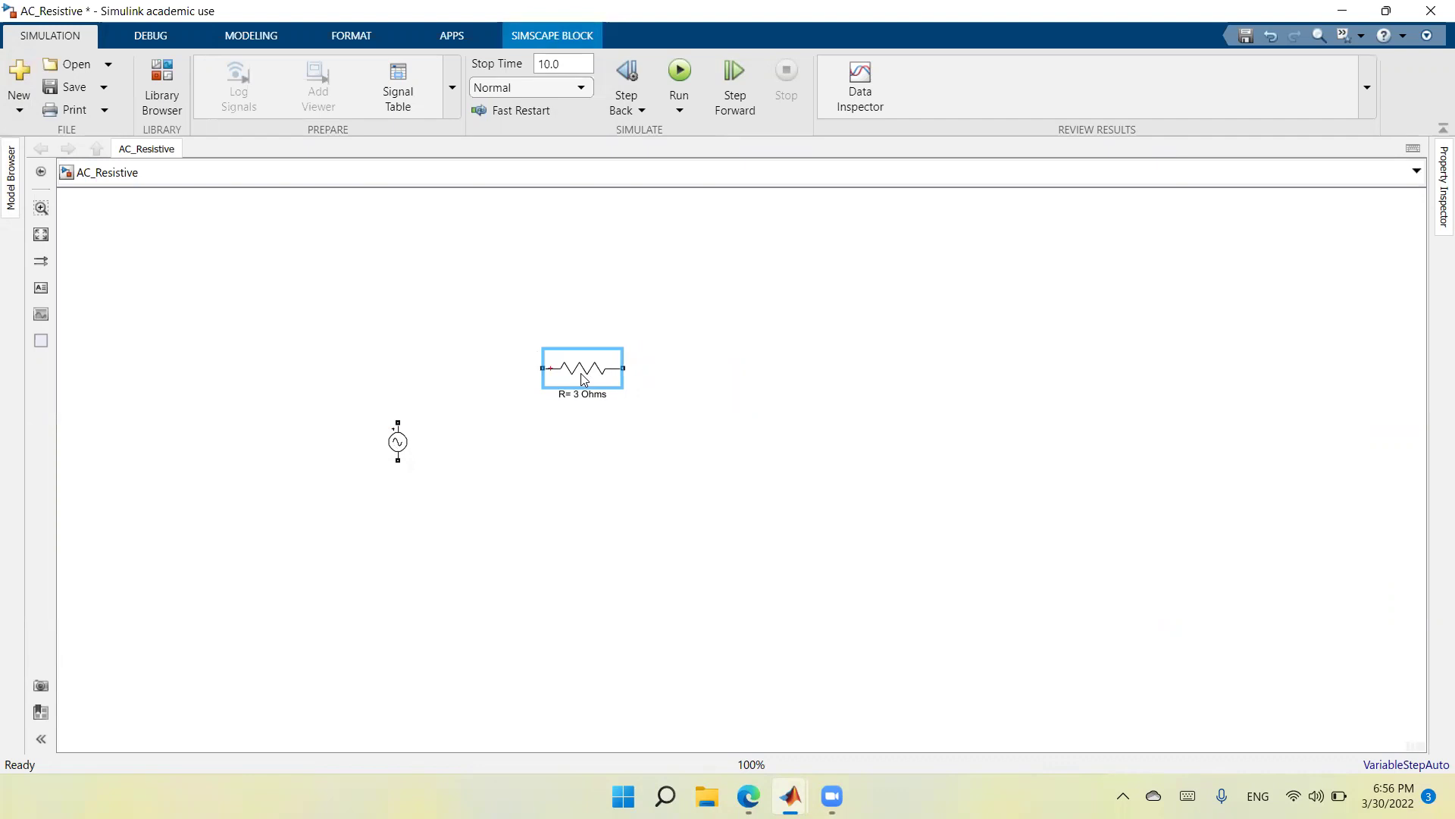
pyautogui.click(556, 611)
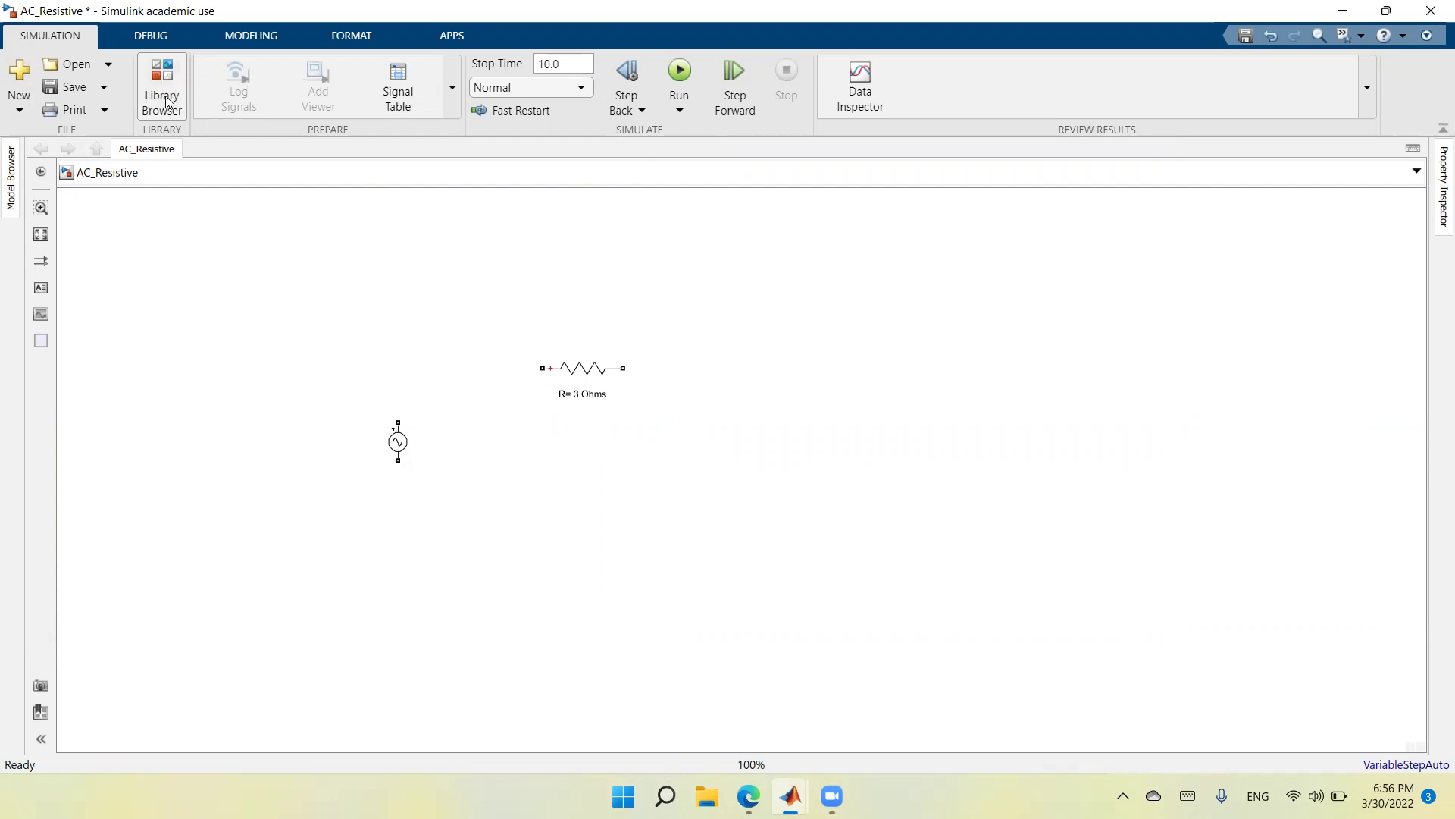
# Add a Current Measurement block from Specialized Power Systems and place it before the resistor, with its negative terminal joined to the resistor
pyautogui.doubleClick(911, 342)
pyautogui.write('meas')
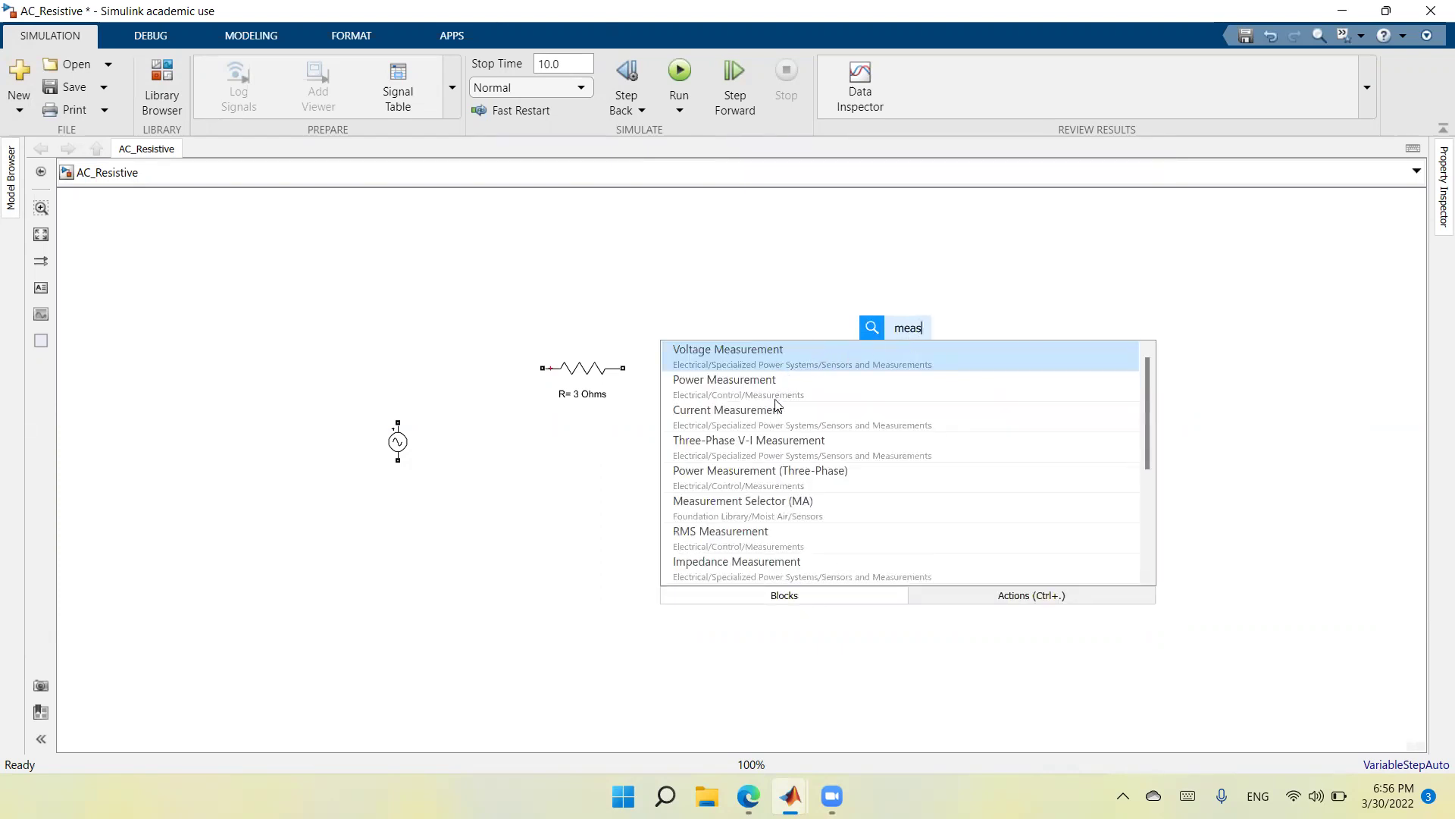
pyautogui.click(724, 422)
pyautogui.moveTo(907, 342); pyautogui.dragTo(474, 372)
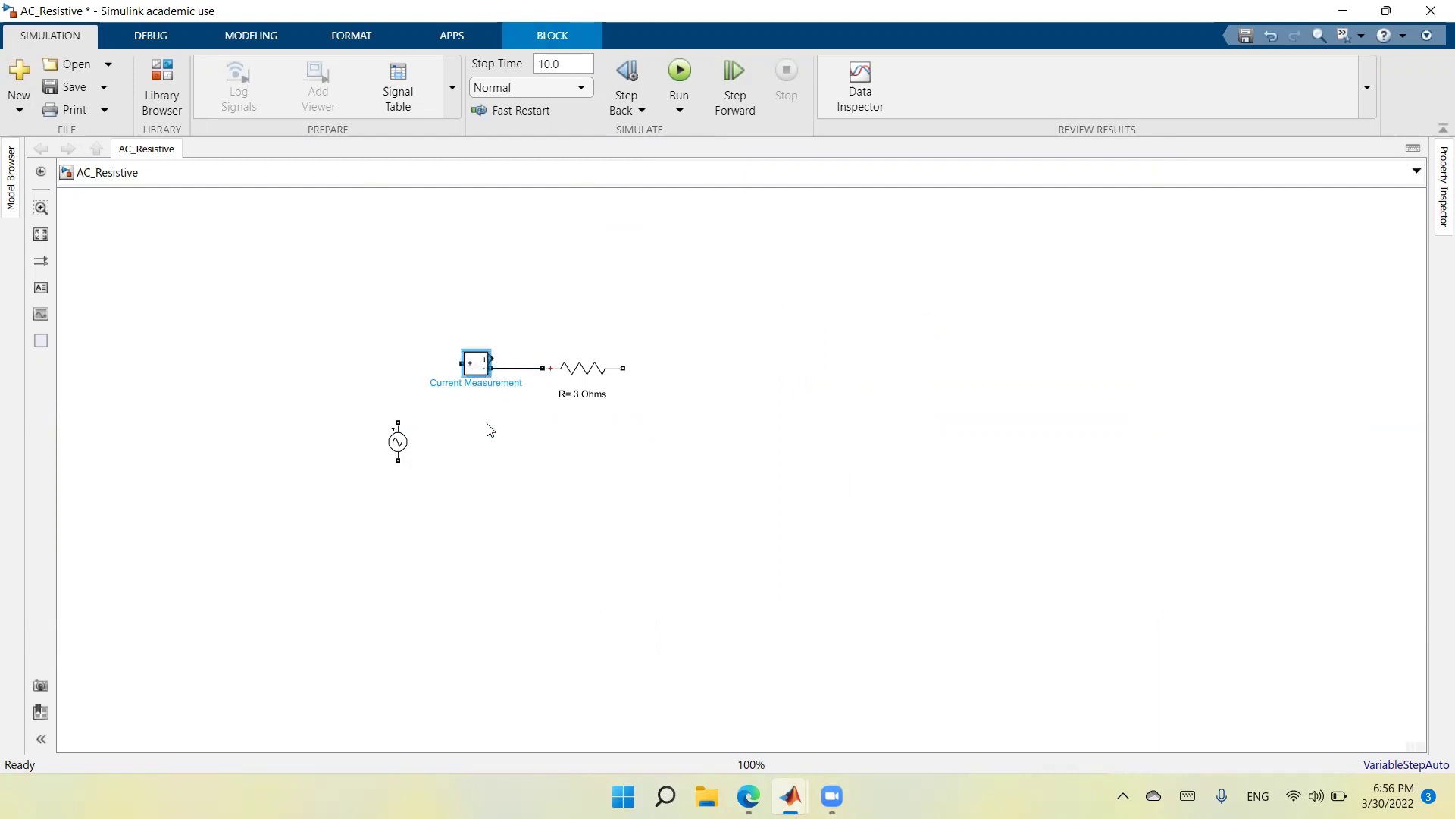
# Wire the source's positive terminal to the Current Measurement input and the resistor's free end back to the source's negative terminal
pyautogui.click(460, 361)
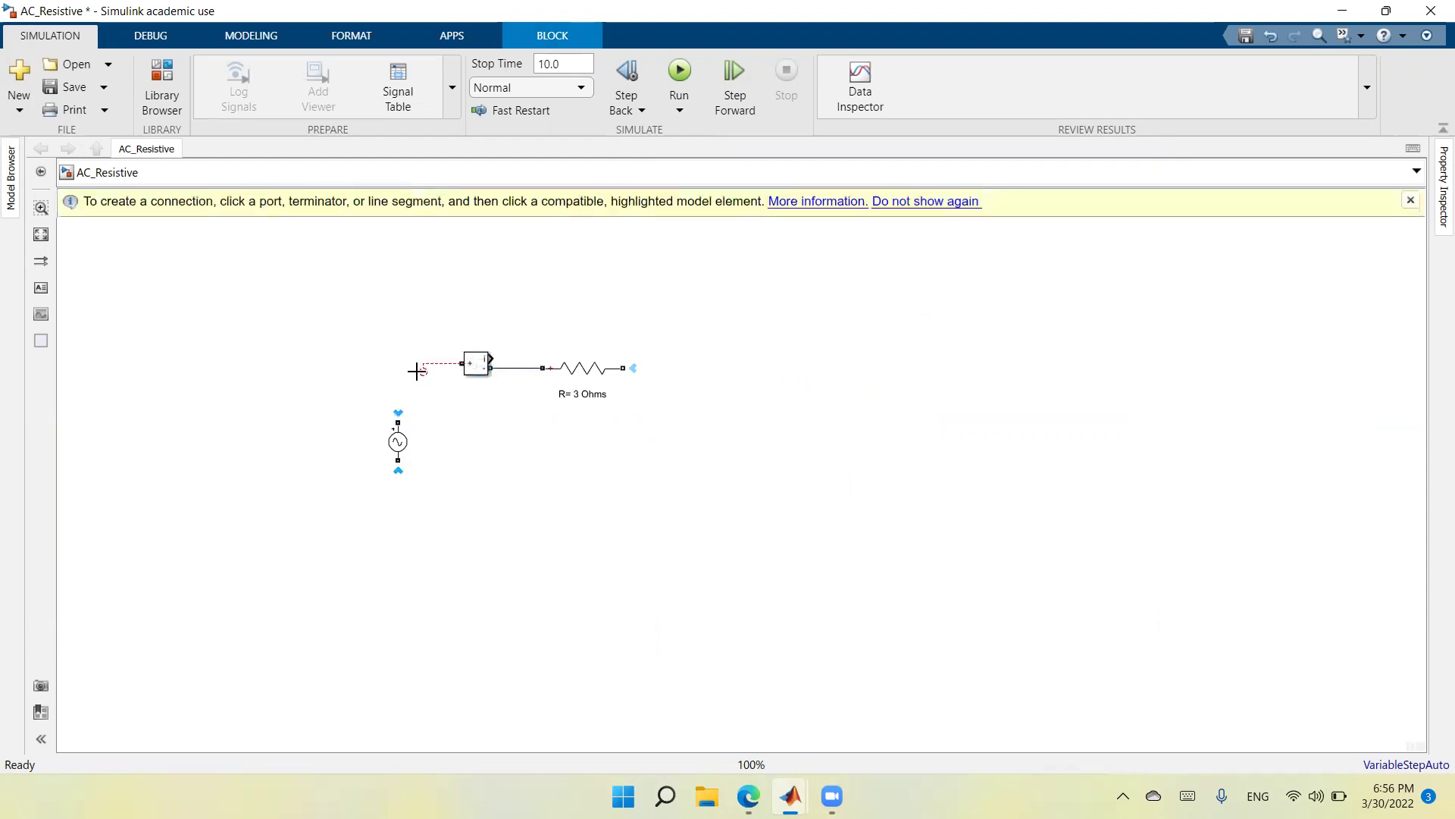
pyautogui.click(391, 423)
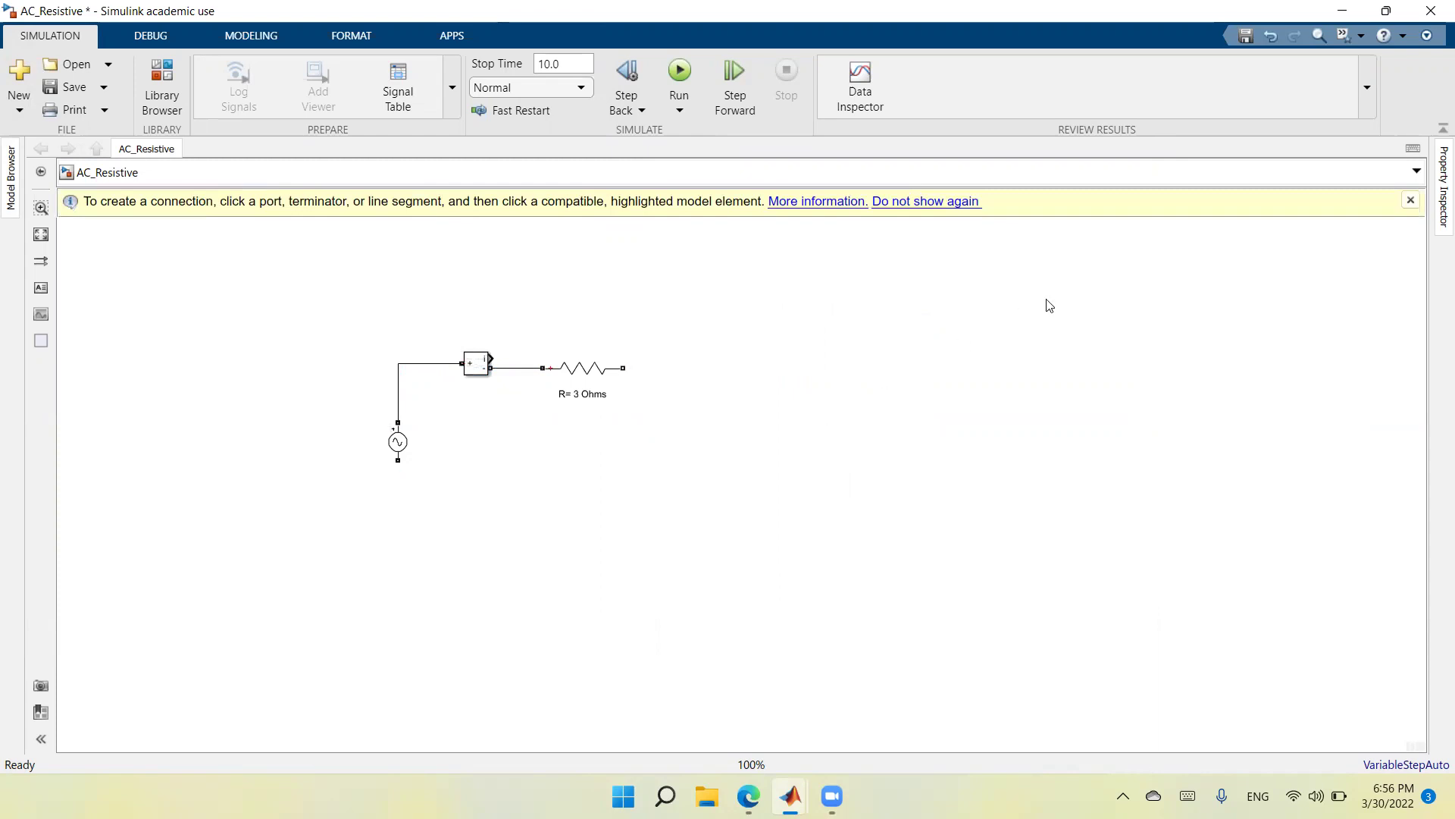
pyautogui.click(1407, 201)
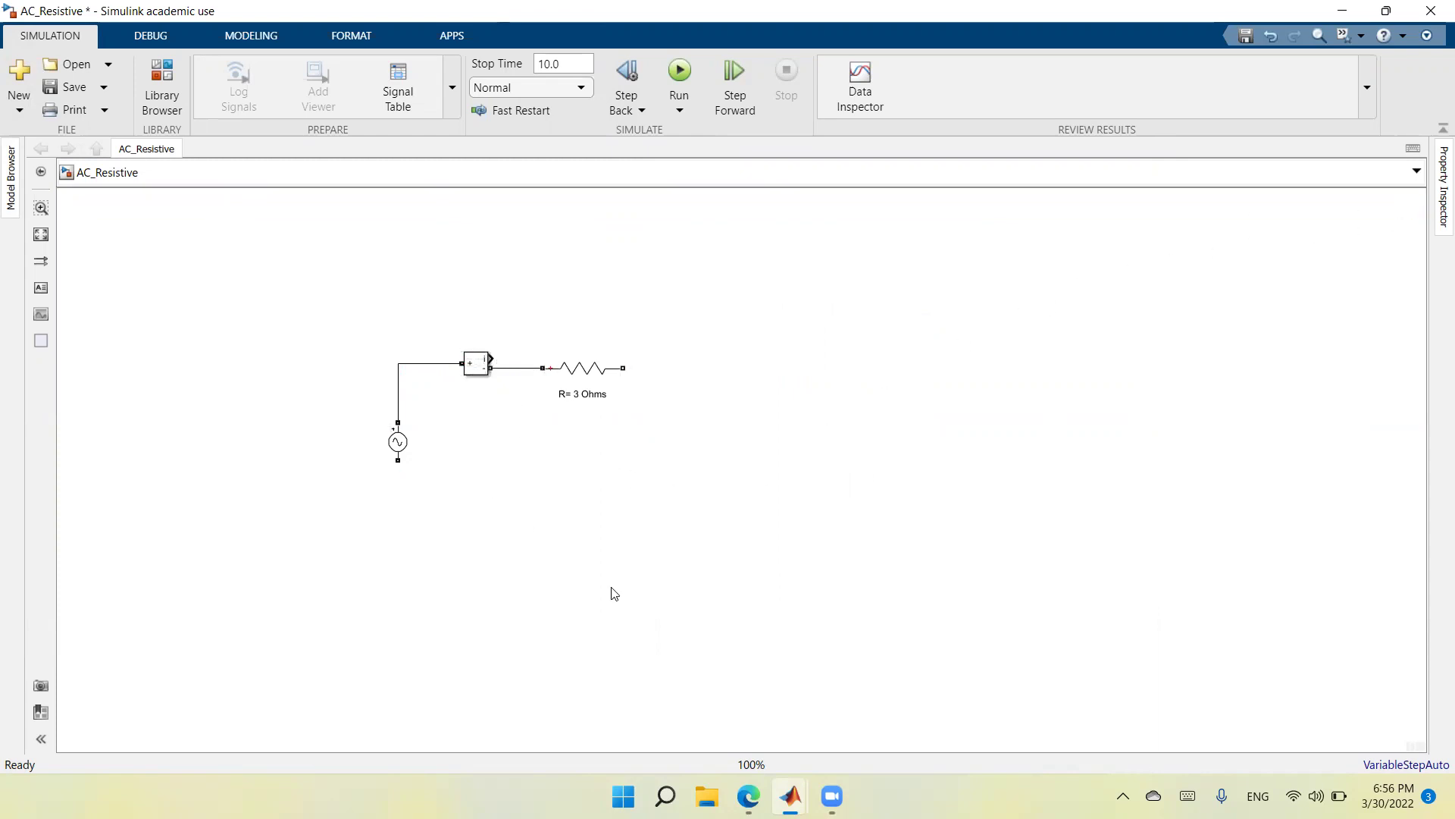
pyautogui.moveTo(623, 368); pyautogui.dragTo(396, 435)
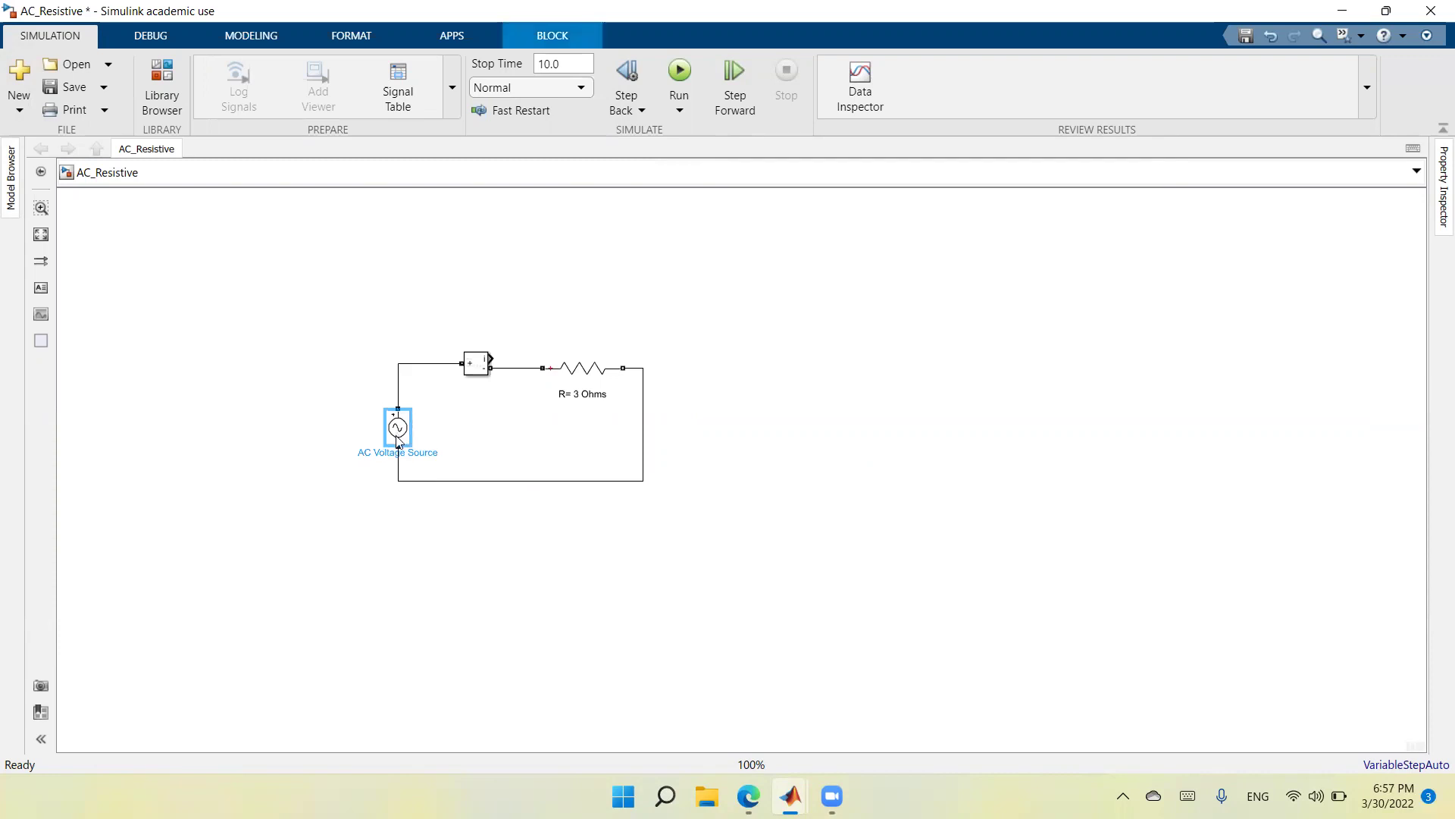
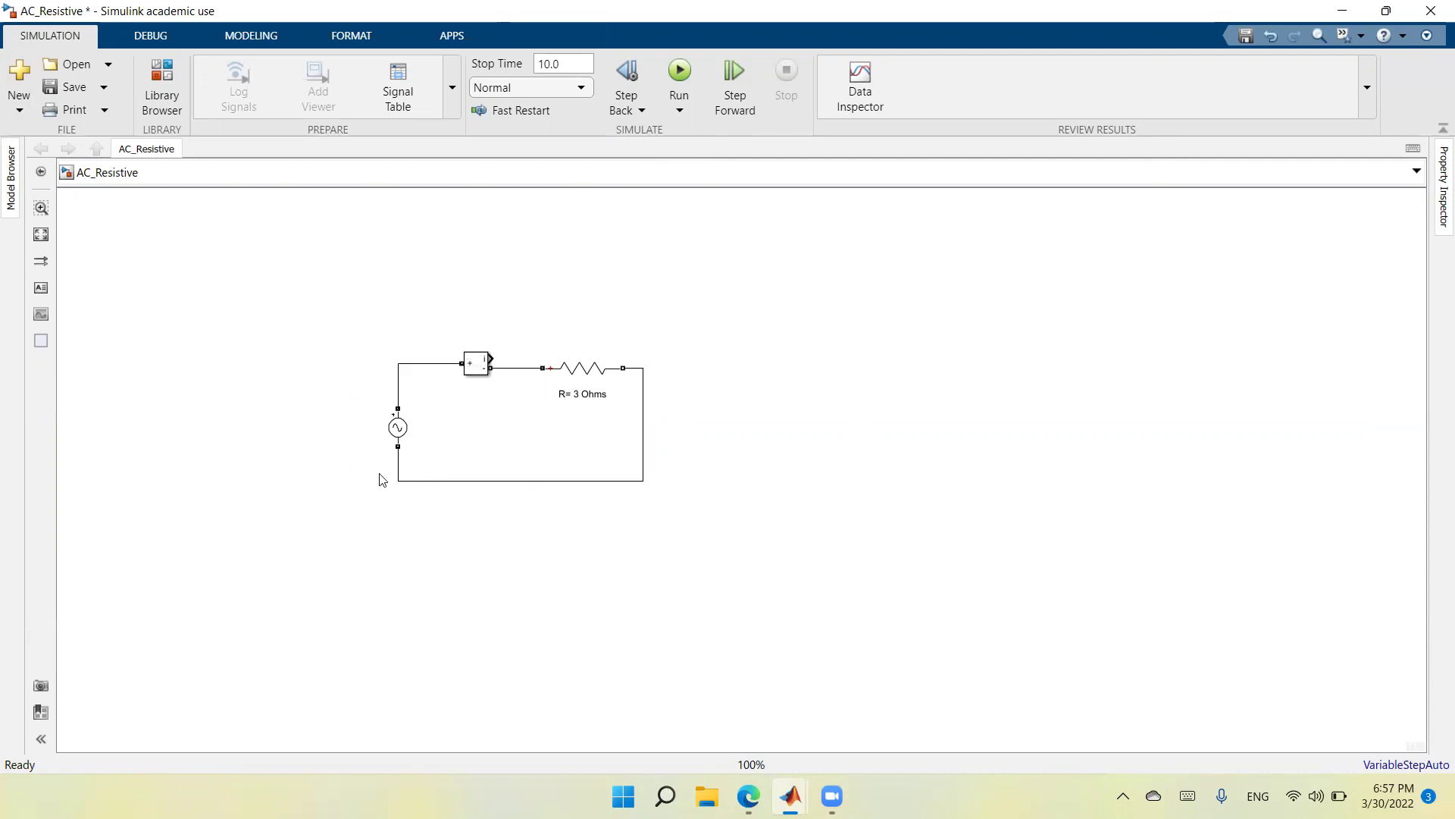
# Add an RMS block from Specialized Power Systems above the circuit and connect it to the Current Measurement's signal output
pyautogui.click(479, 363)
pyautogui.click(480, 388)
pyautogui.doubleClick(714, 605)
pyautogui.write('rms')
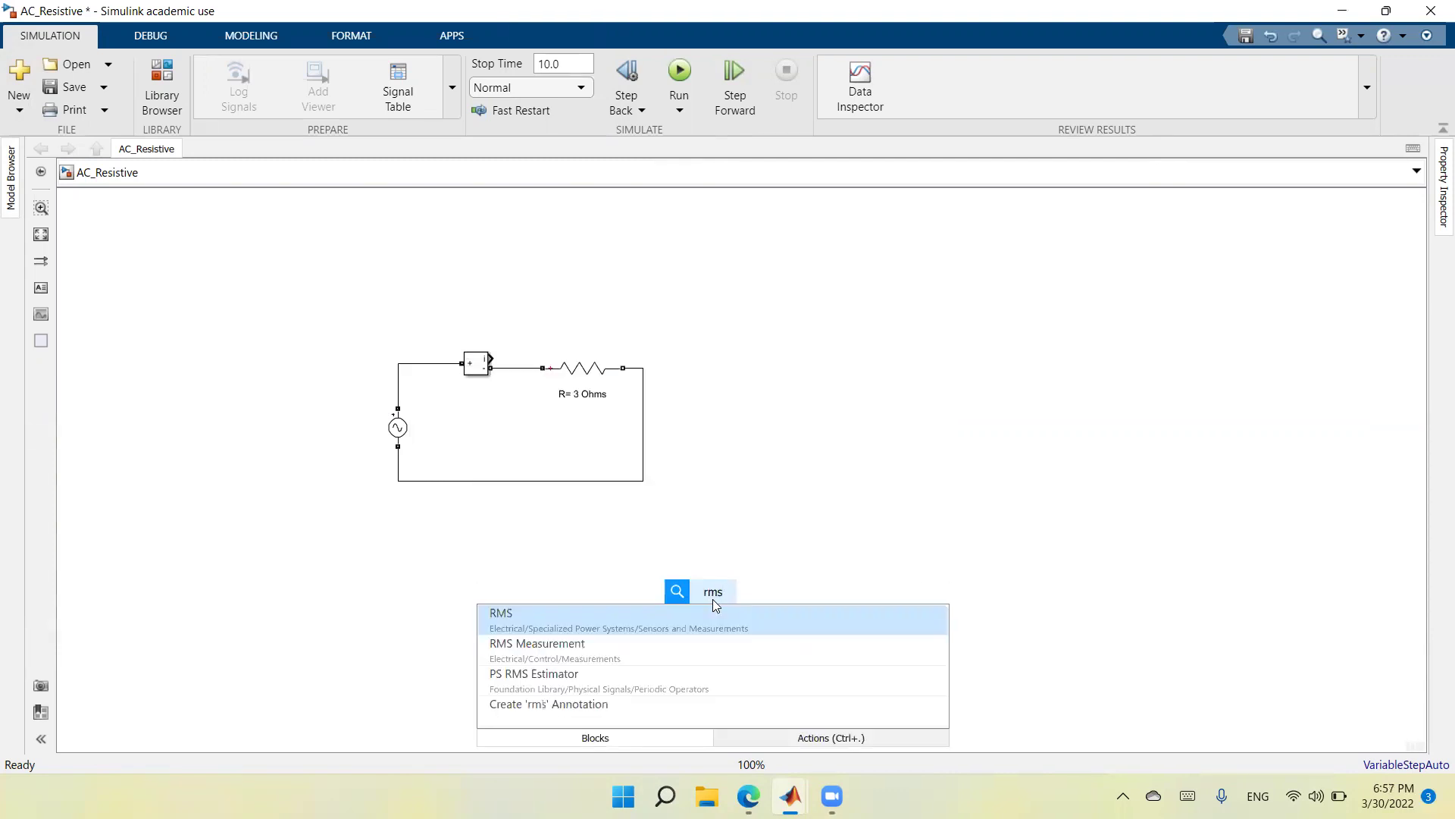
pyautogui.click(662, 619)
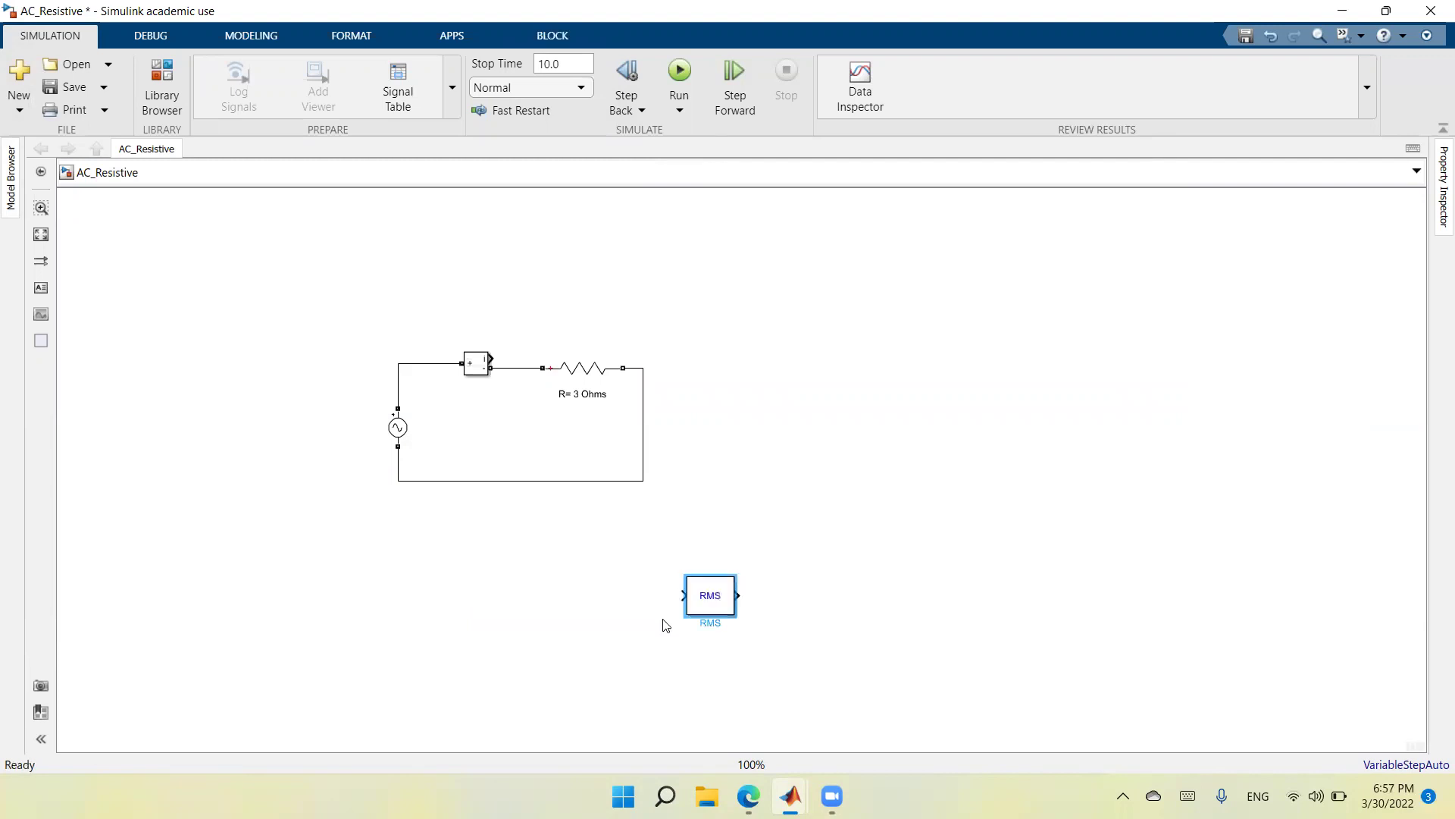
pyautogui.moveTo(717, 600); pyautogui.dragTo(496, 357)
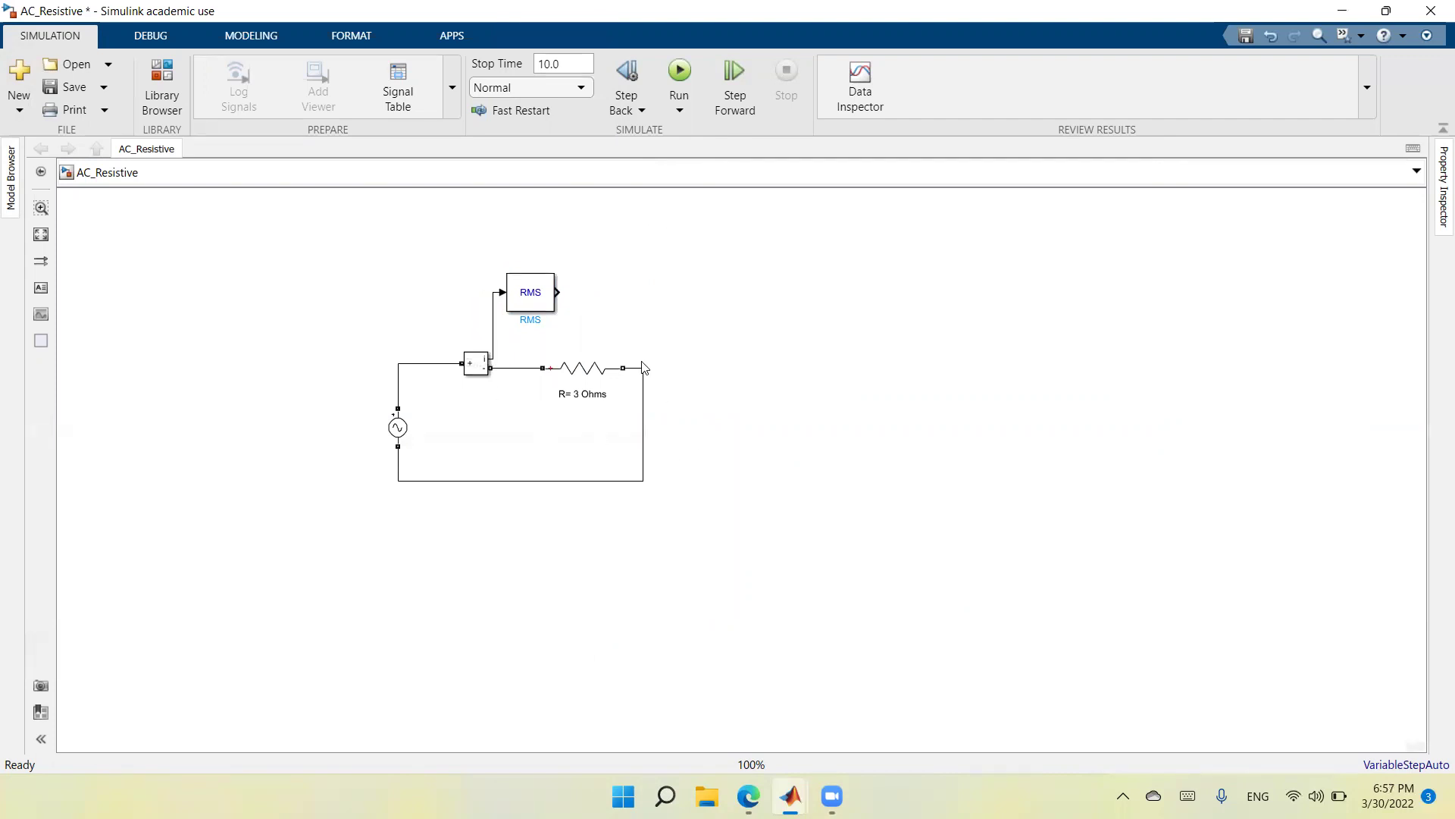
# Add a Simulink Display block connected to the RMS output, and widen the circuit loop by shifting its vertical return wire outward
pyautogui.doubleClick(638, 623)
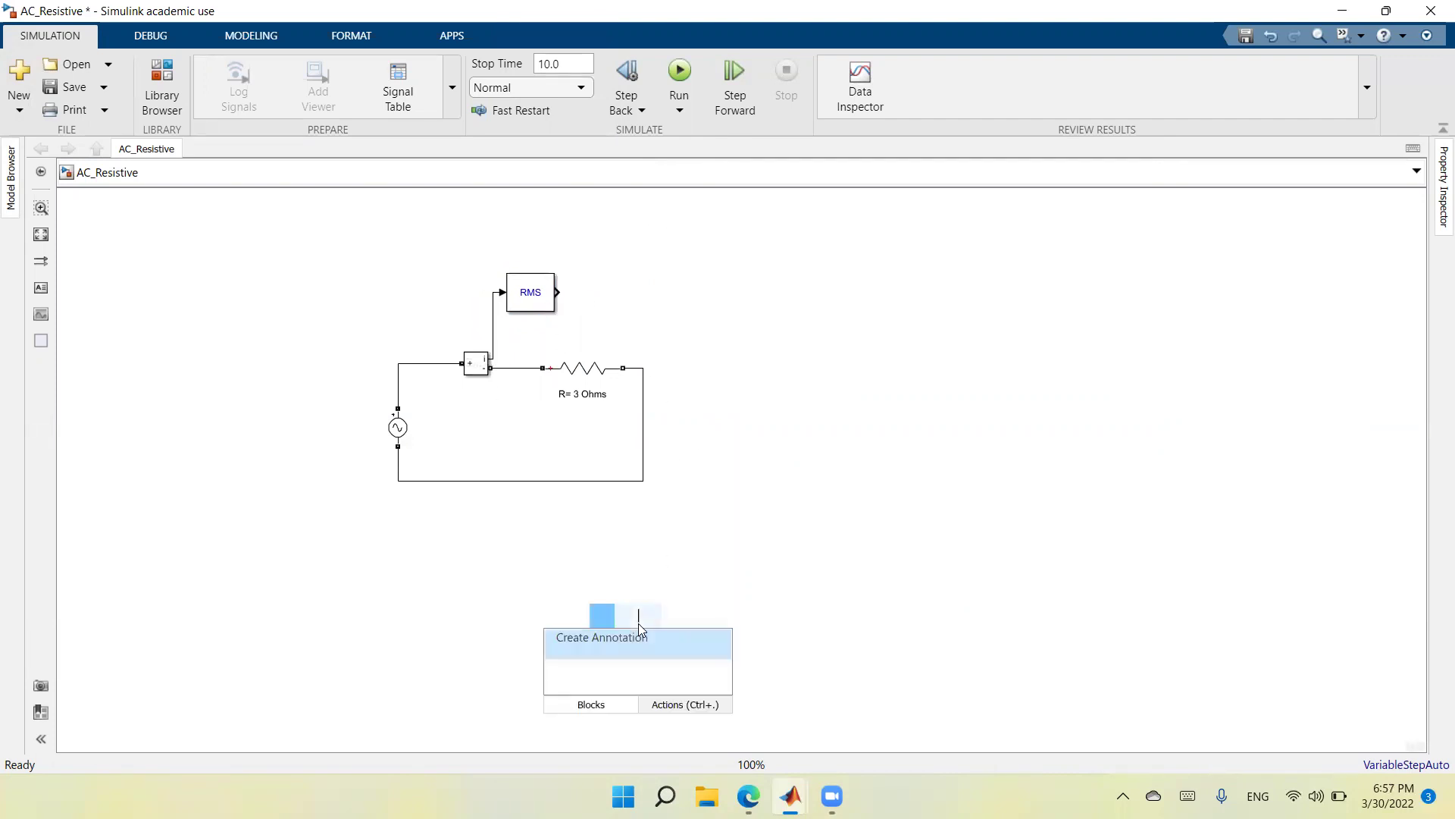
pyautogui.write('disp')
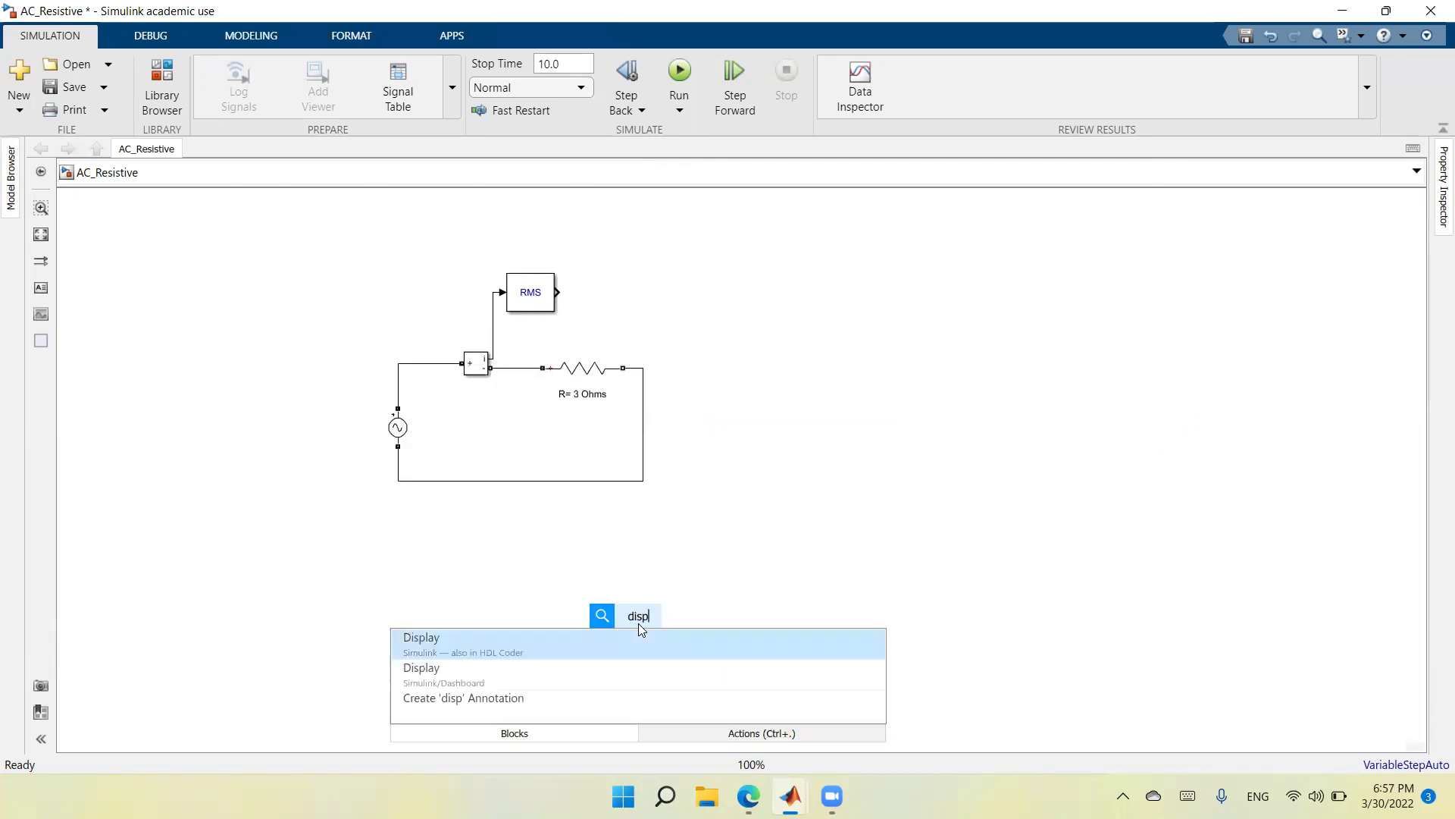
pyautogui.press('Return')
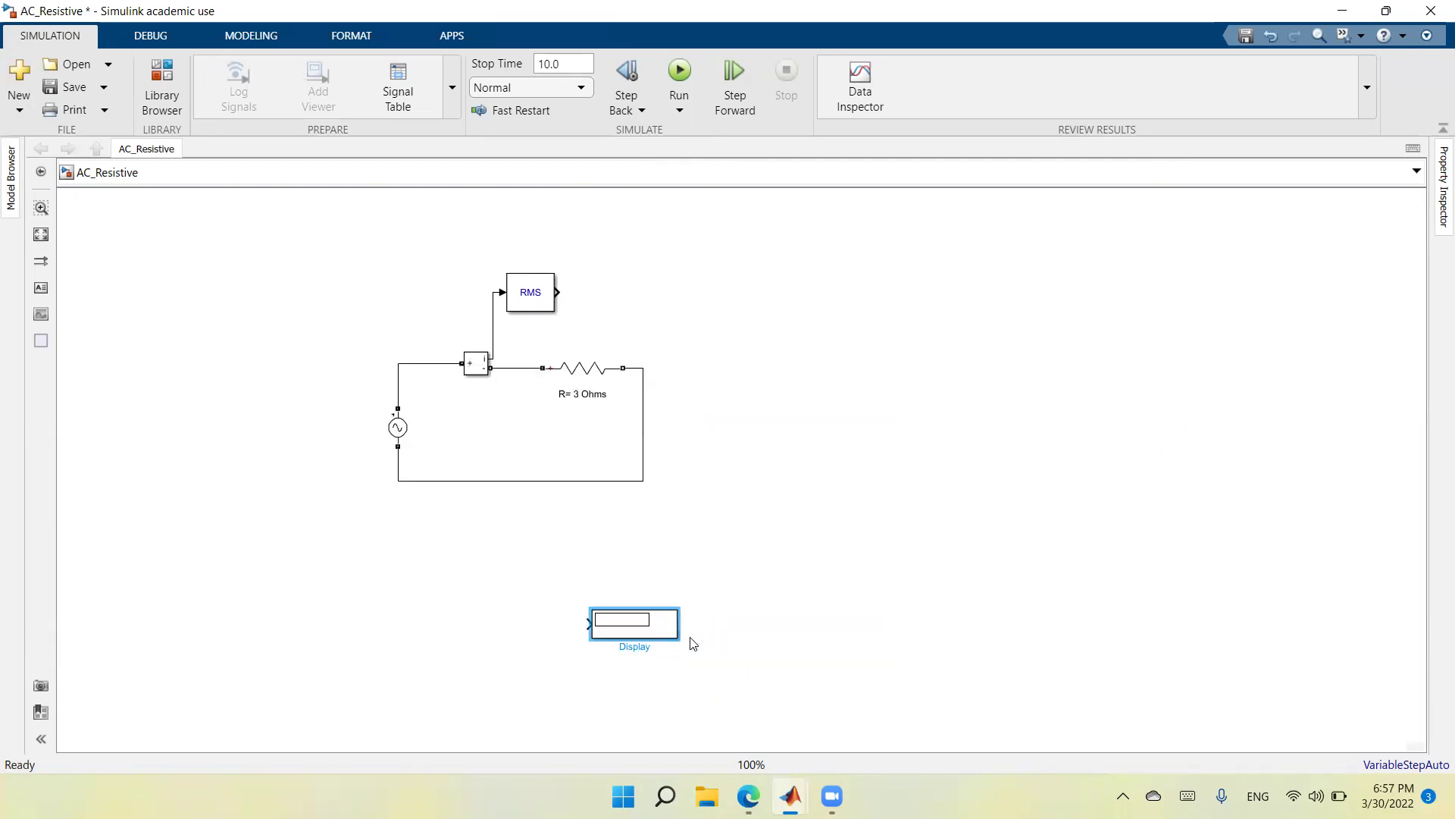
pyautogui.moveTo(673, 636); pyautogui.dragTo(683, 305)
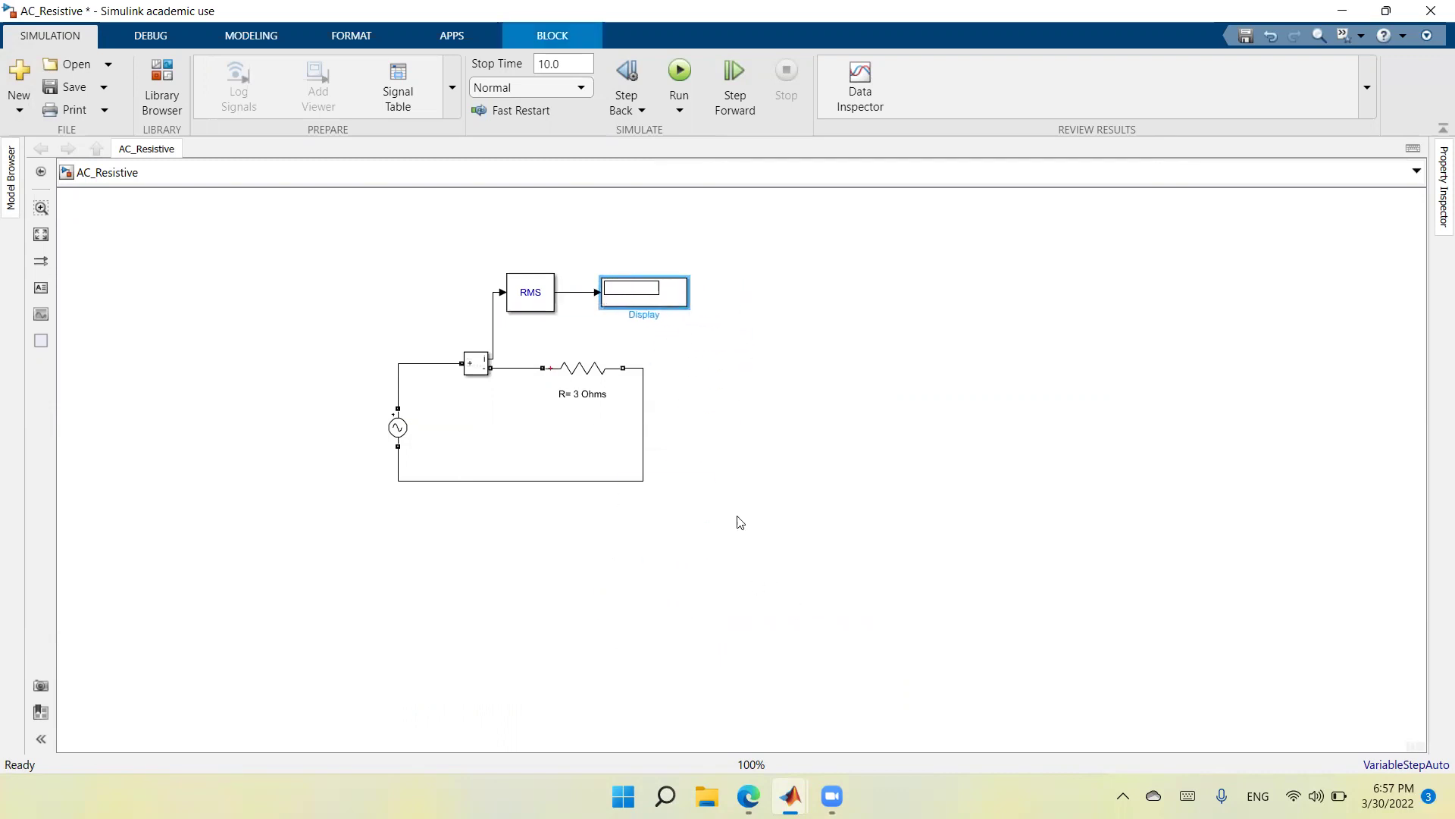
pyautogui.moveTo(643, 433); pyautogui.dragTo(731, 437)
pyautogui.click(842, 422)
# Add a powergui block from Specialized Power Systems and place it above the circuit, to the upper left of the RMS block
pyautogui.doubleClick(570, 643)
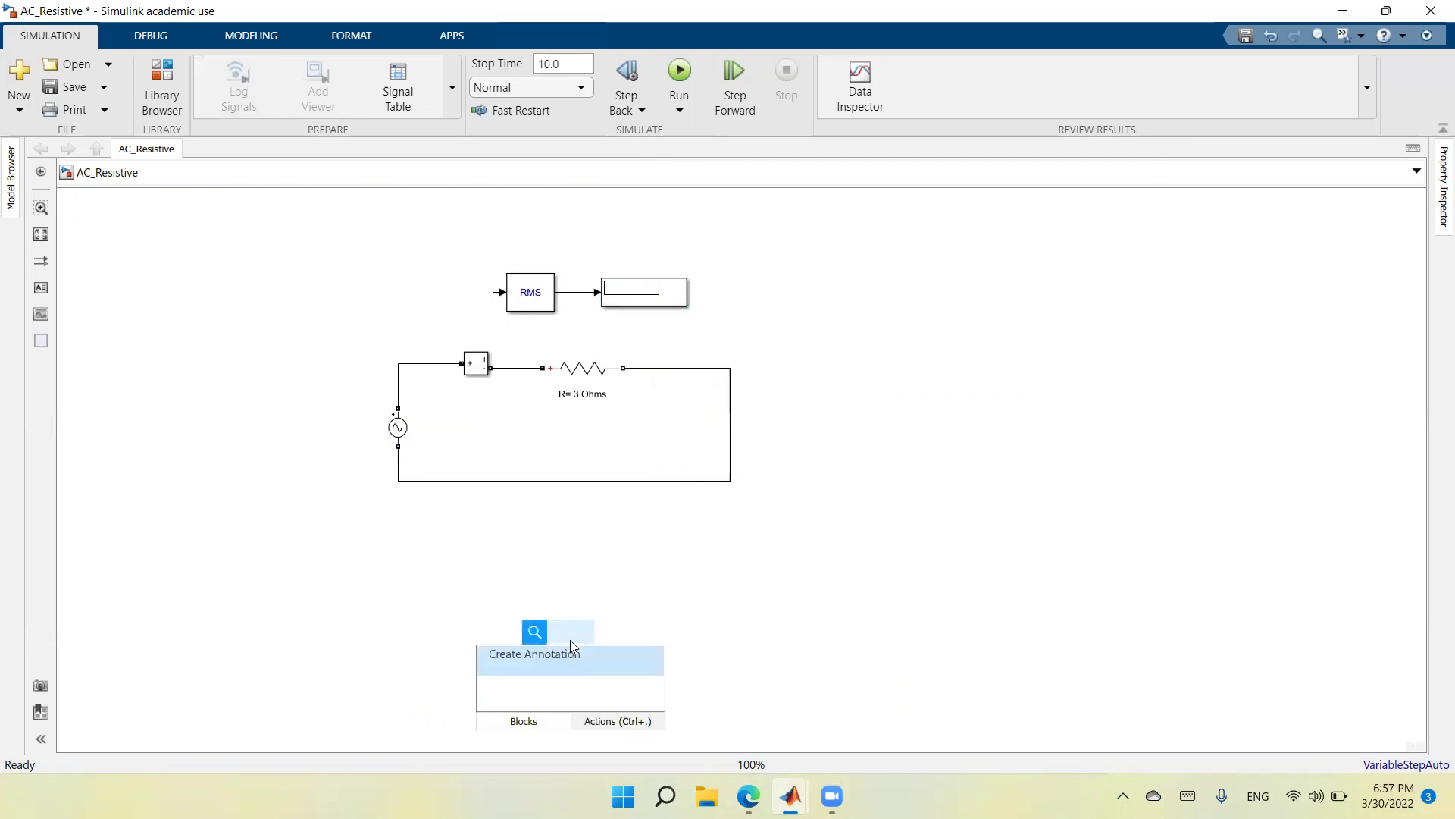
pyautogui.write('power')
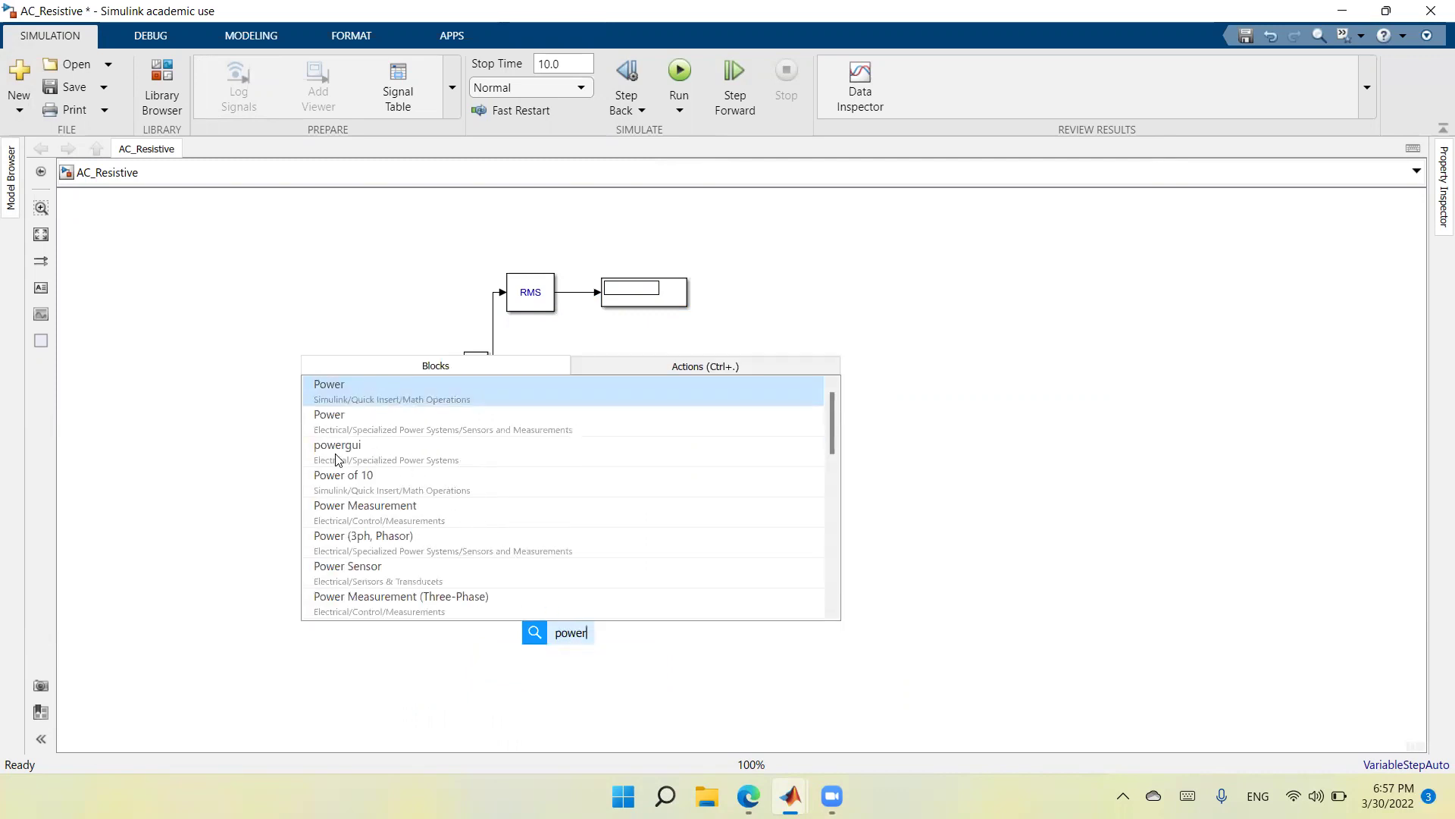
pyautogui.click(342, 457)
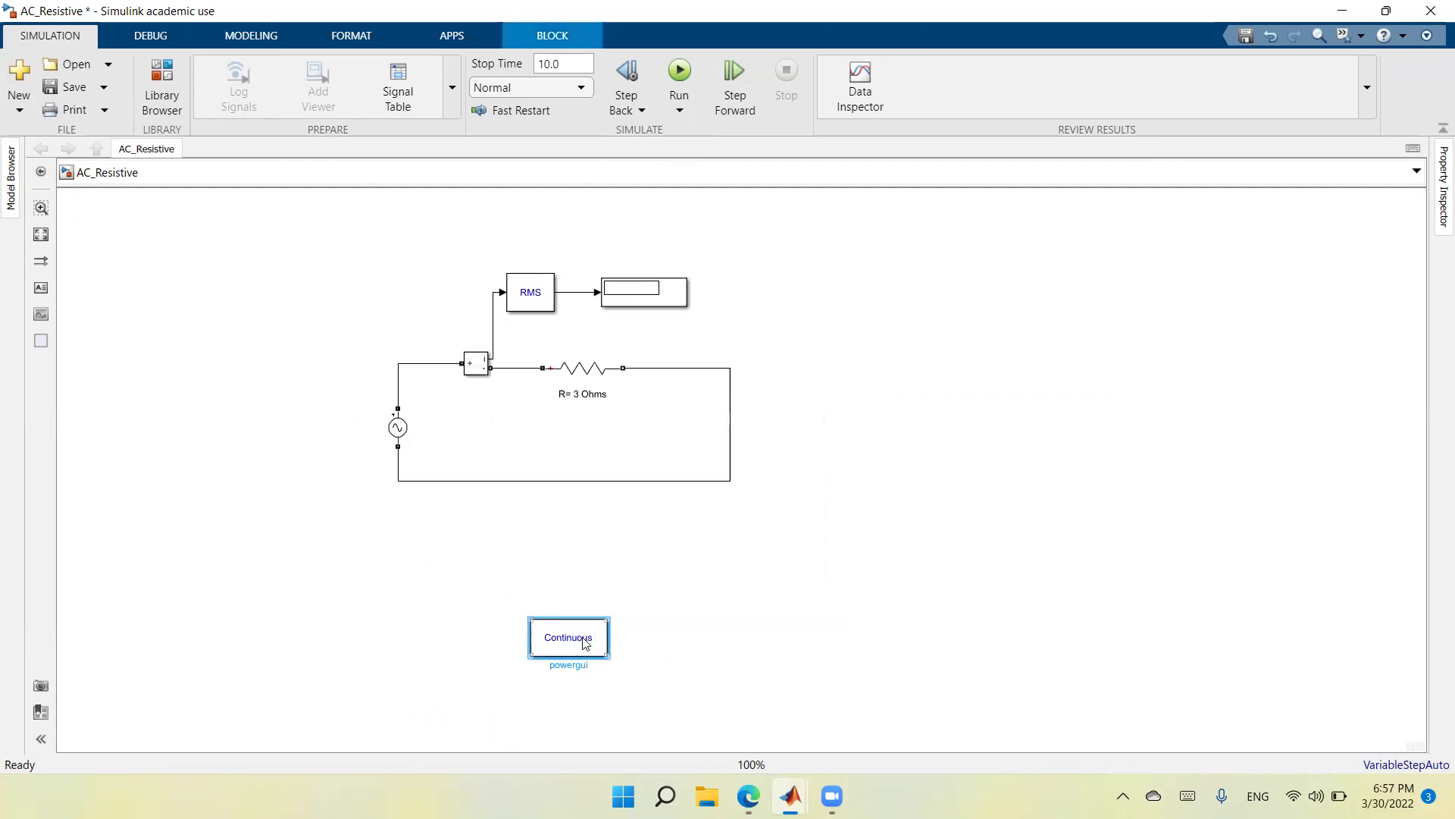
pyautogui.moveTo(572, 639); pyautogui.dragTo(437, 245)
pyautogui.click(319, 455)
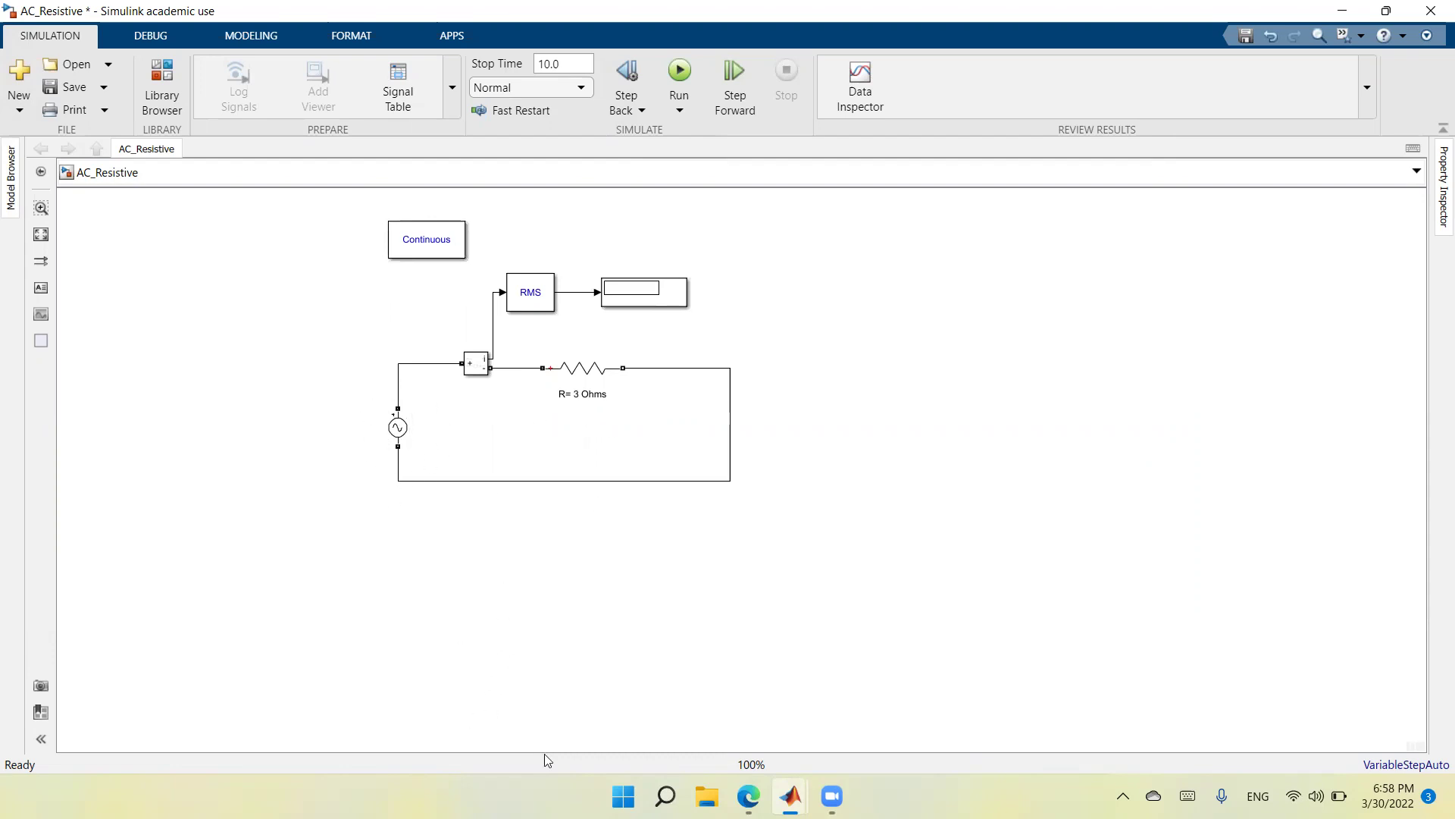
# Add a Voltage Measurement block from Specialized Power Systems inside the loop and connect it across the AC voltage source
pyautogui.doubleClick(527, 653)
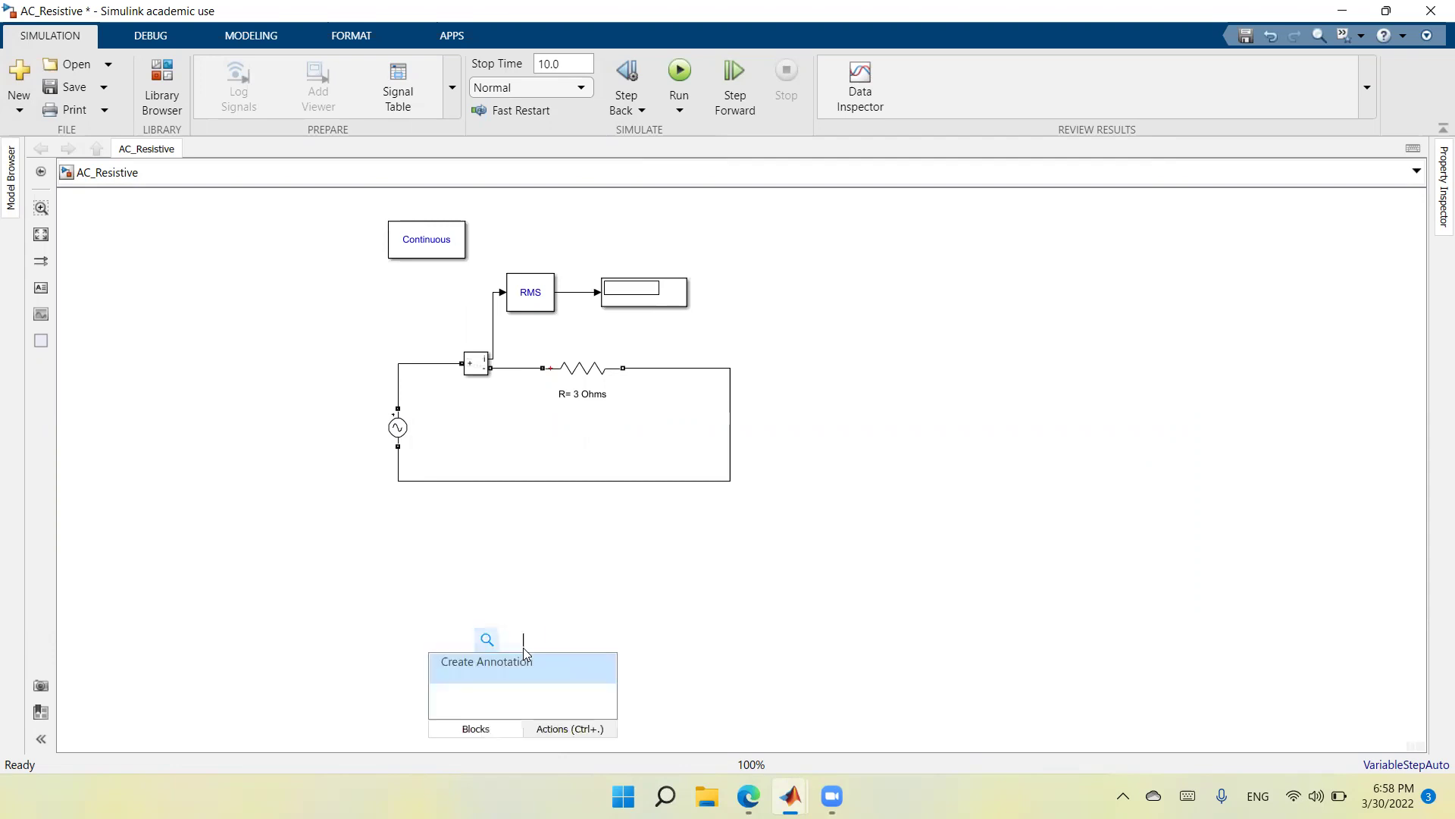
pyautogui.write('meas')
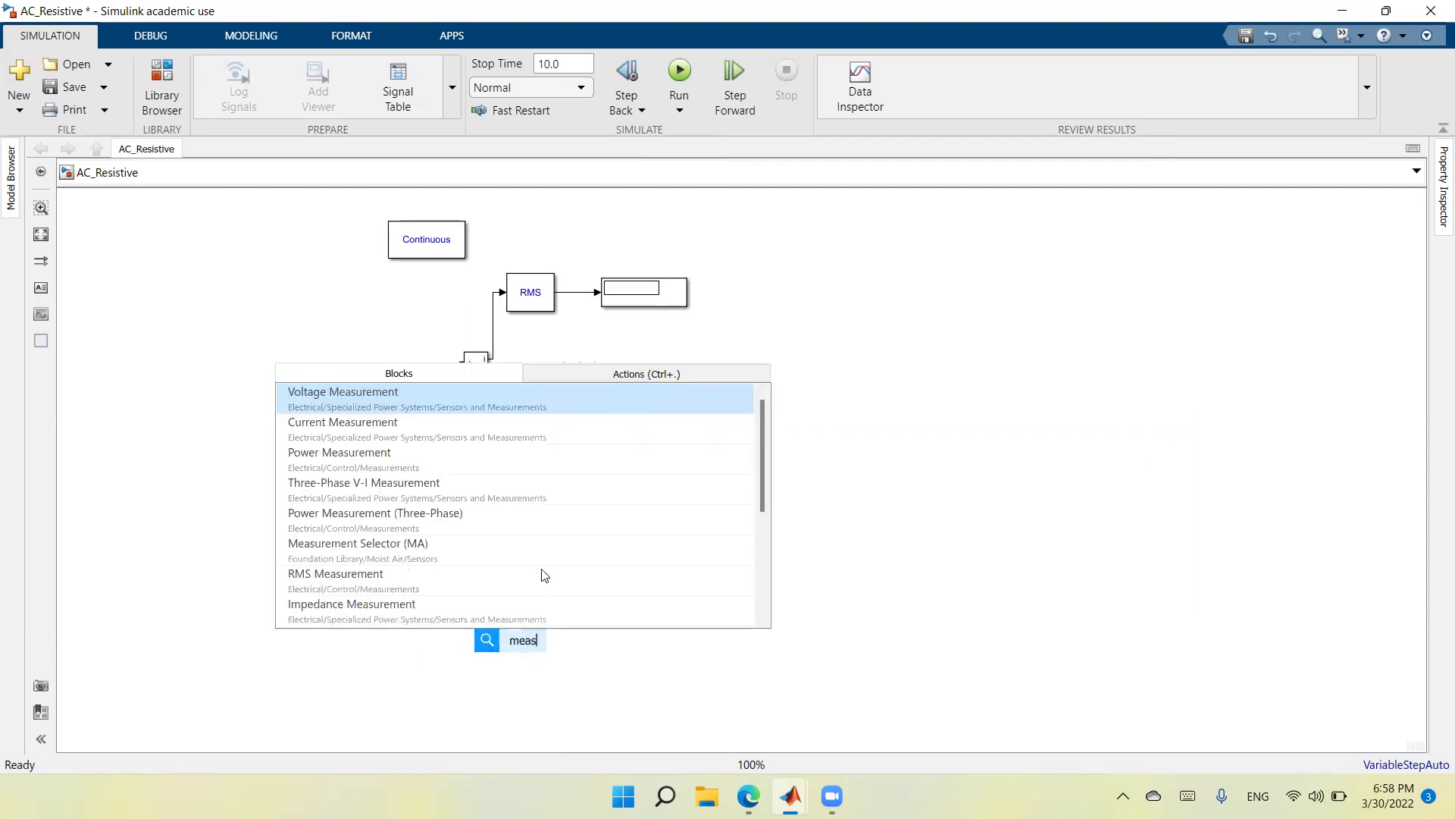
pyautogui.click(386, 396)
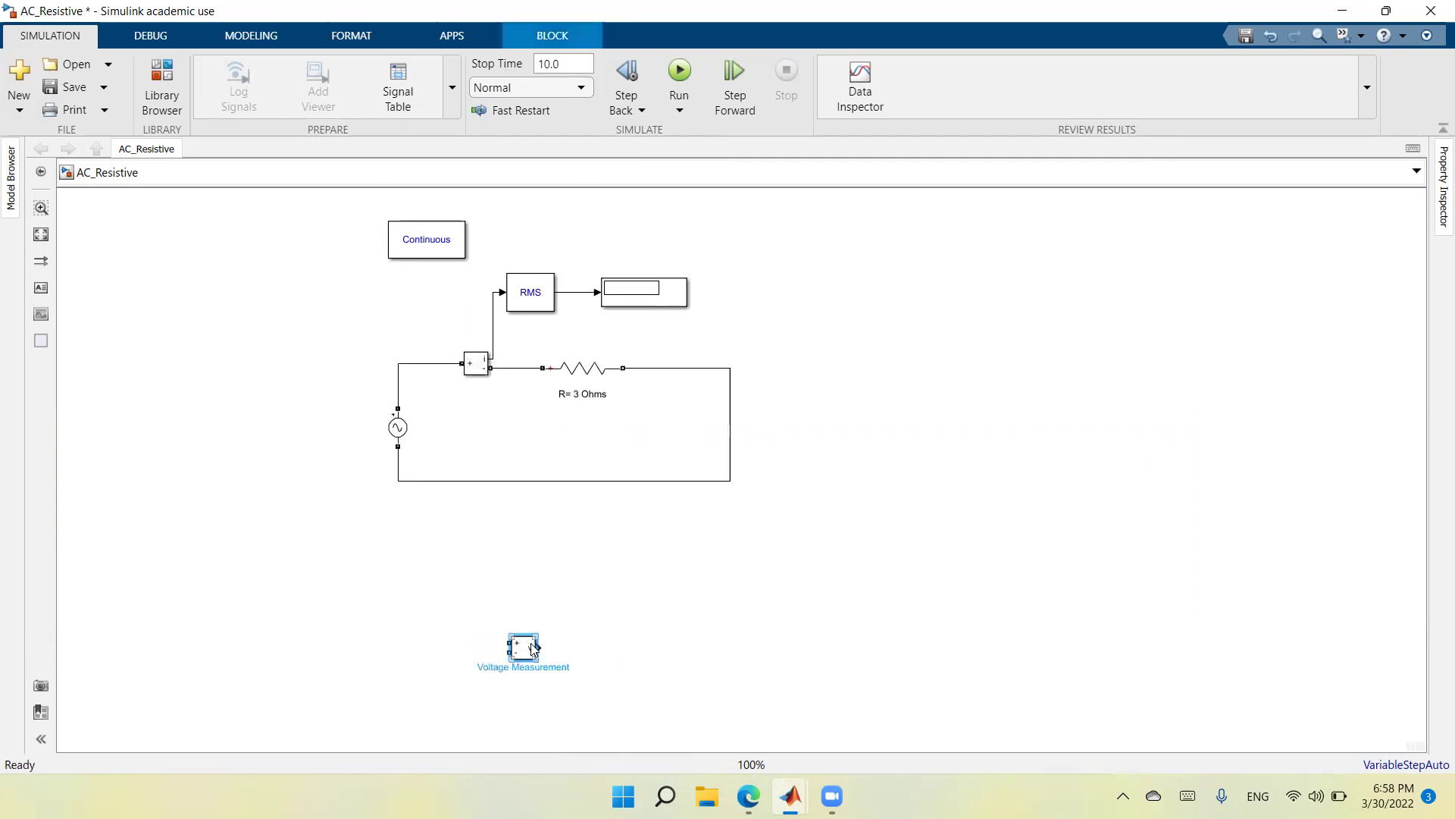
pyautogui.moveTo(531, 654)
pyautogui.mouseDown()
pyautogui.moveTo(326, 515)
pyautogui.moveTo(316, 486)
pyautogui.moveTo(395, 498)
pyautogui.moveTo(474, 437)
pyautogui.moveTo(395, 394)
pyautogui.moveTo(416, 455)
pyautogui.moveTo(398, 460)
pyautogui.mouseUp()
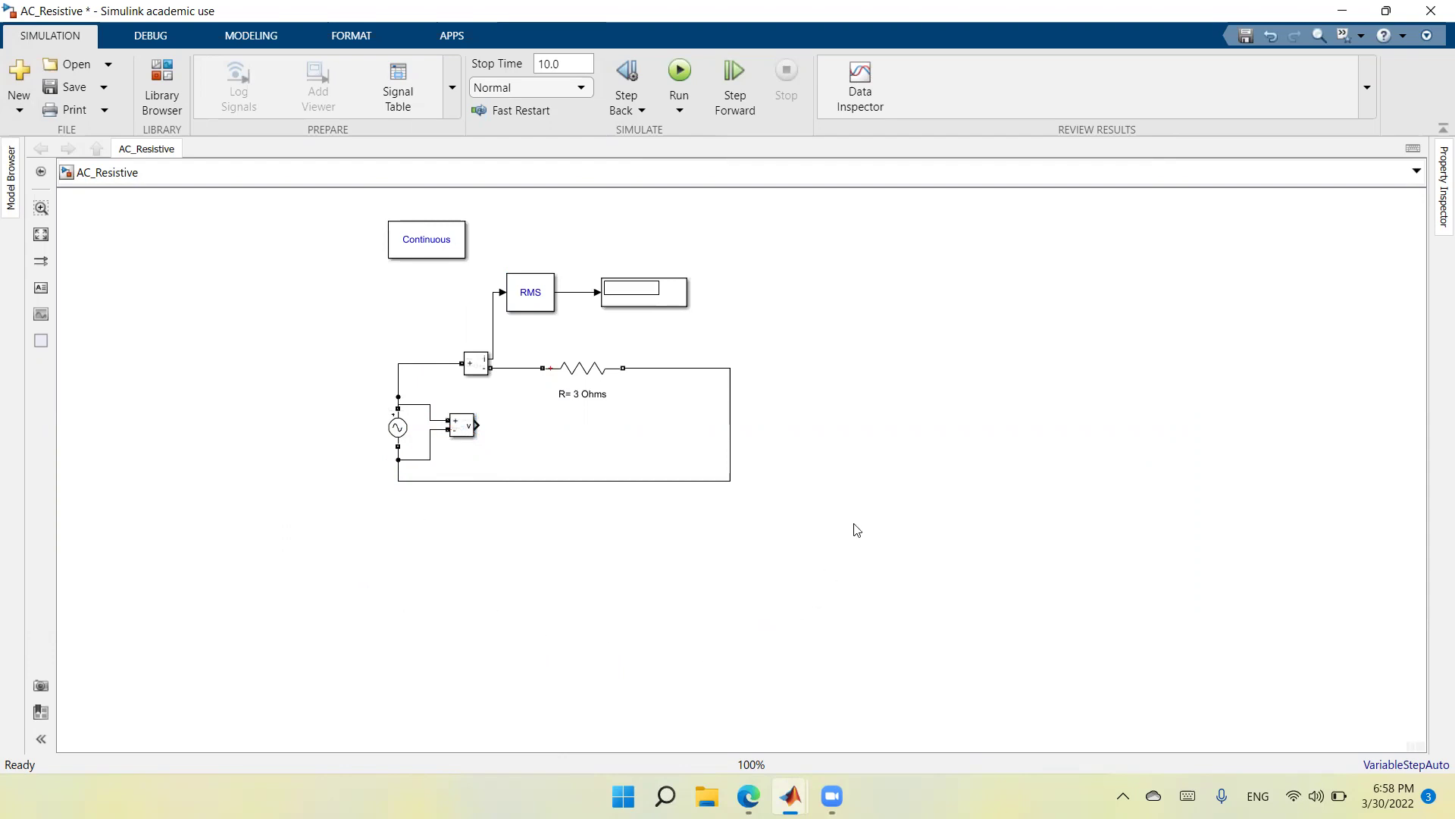
# Shift the RMS block slightly toward the Display and set its fundamental frequency to 50 Hz
pyautogui.moveTo(533, 296); pyautogui.dragTo(556, 296)
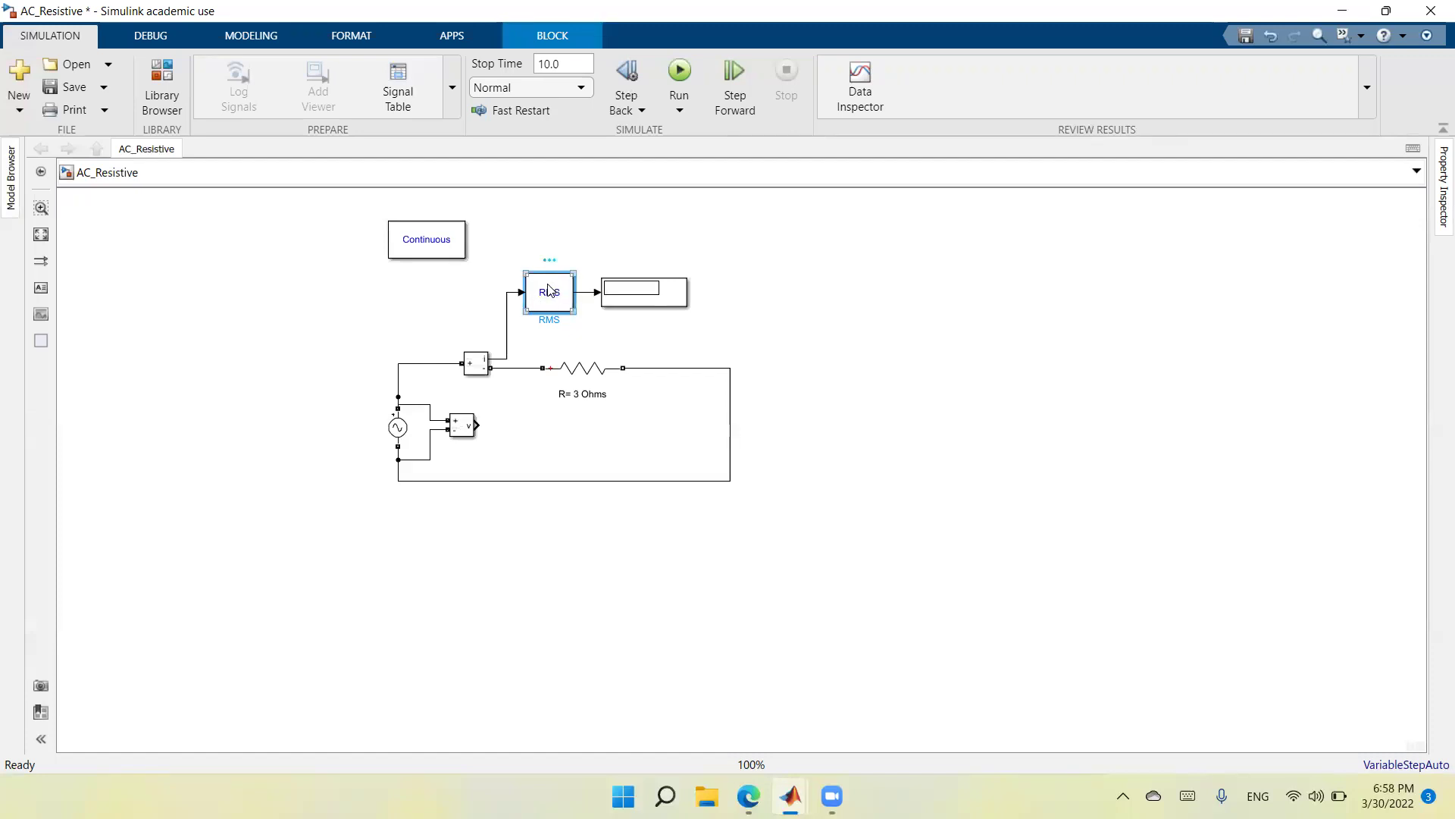
pyautogui.doubleClick(549, 291)
pyautogui.doubleClick(632, 277)
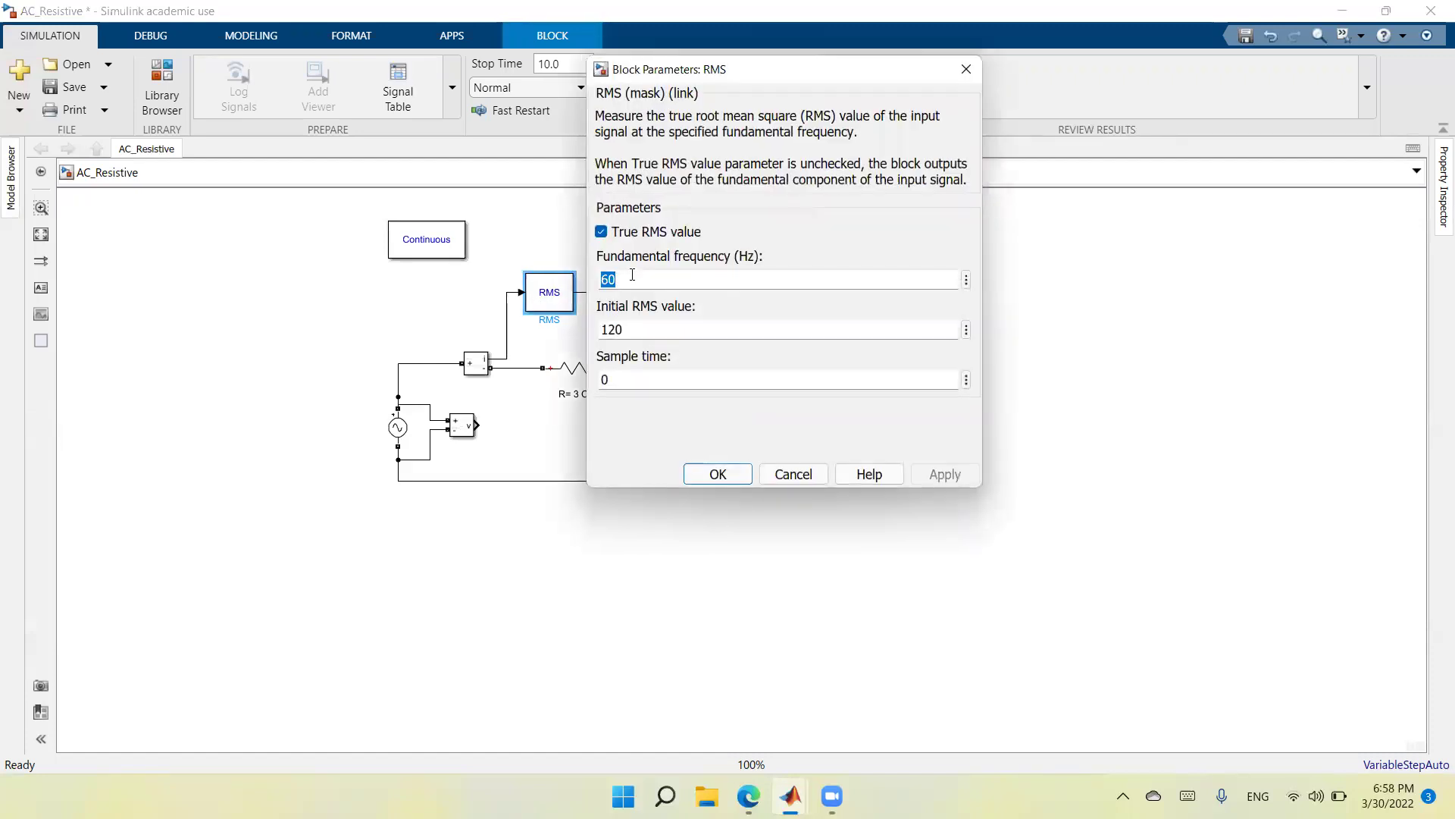
pyautogui.write('5')
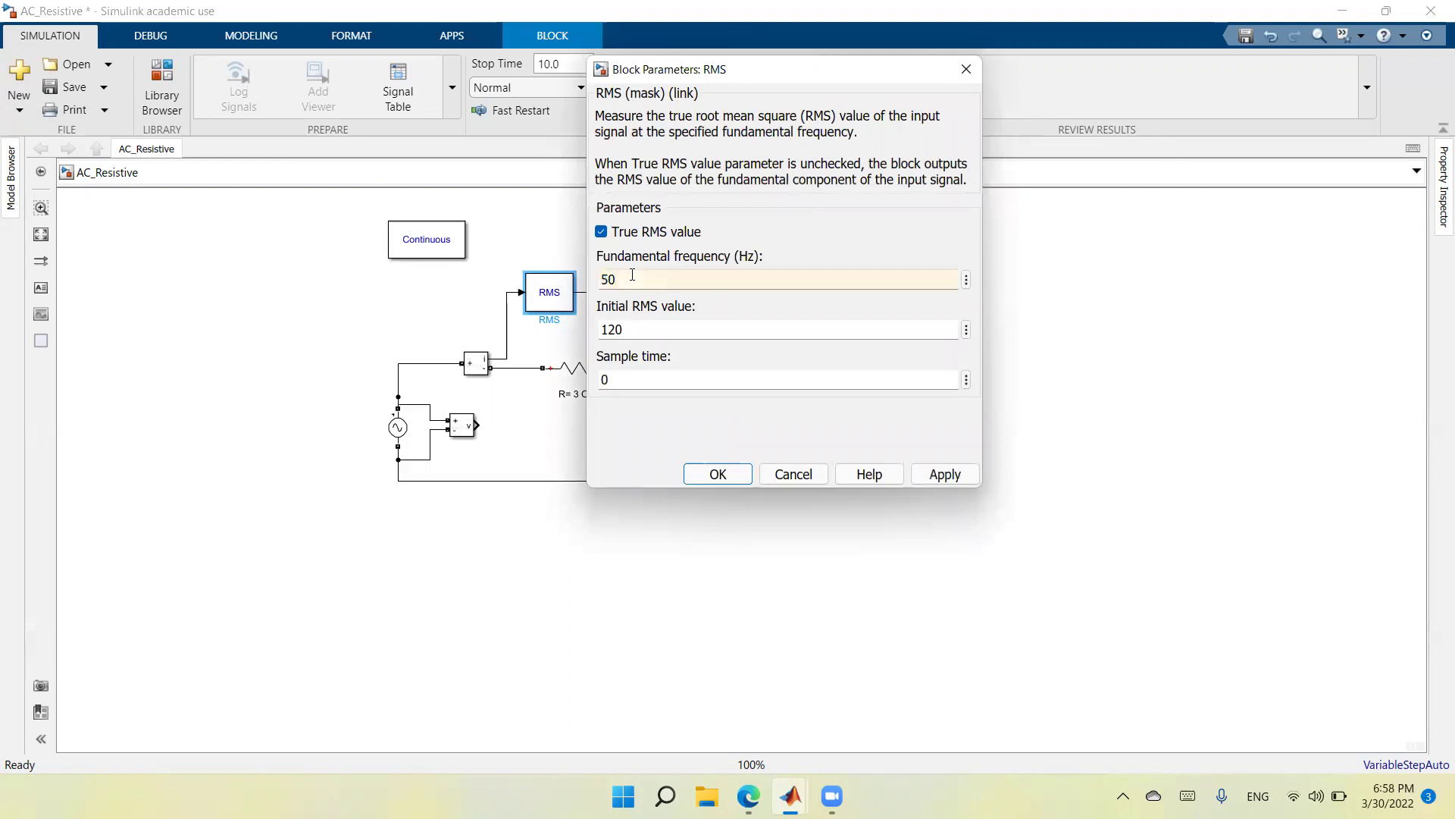
pyautogui.click(943, 475)
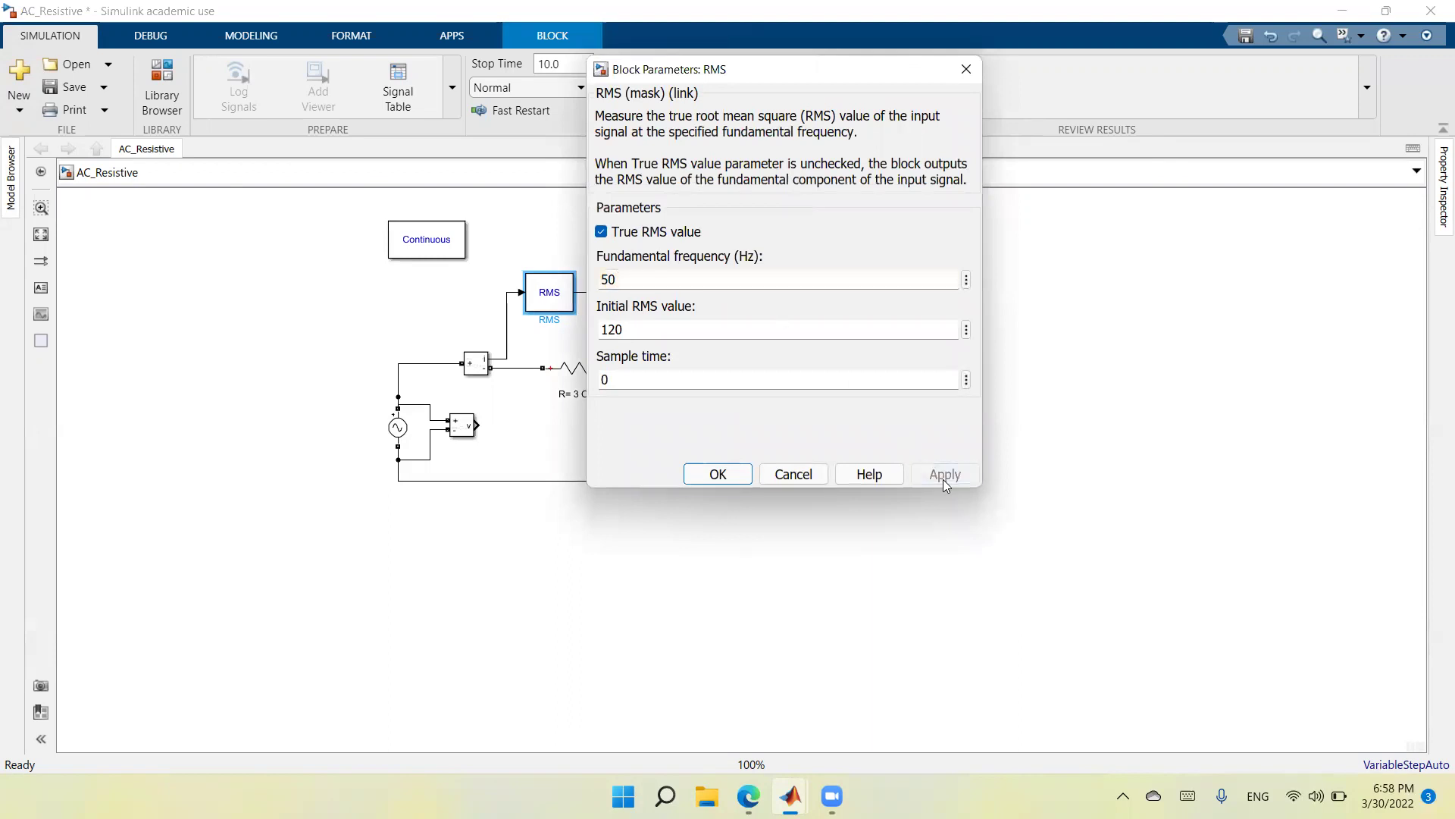
pyautogui.click(717, 475)
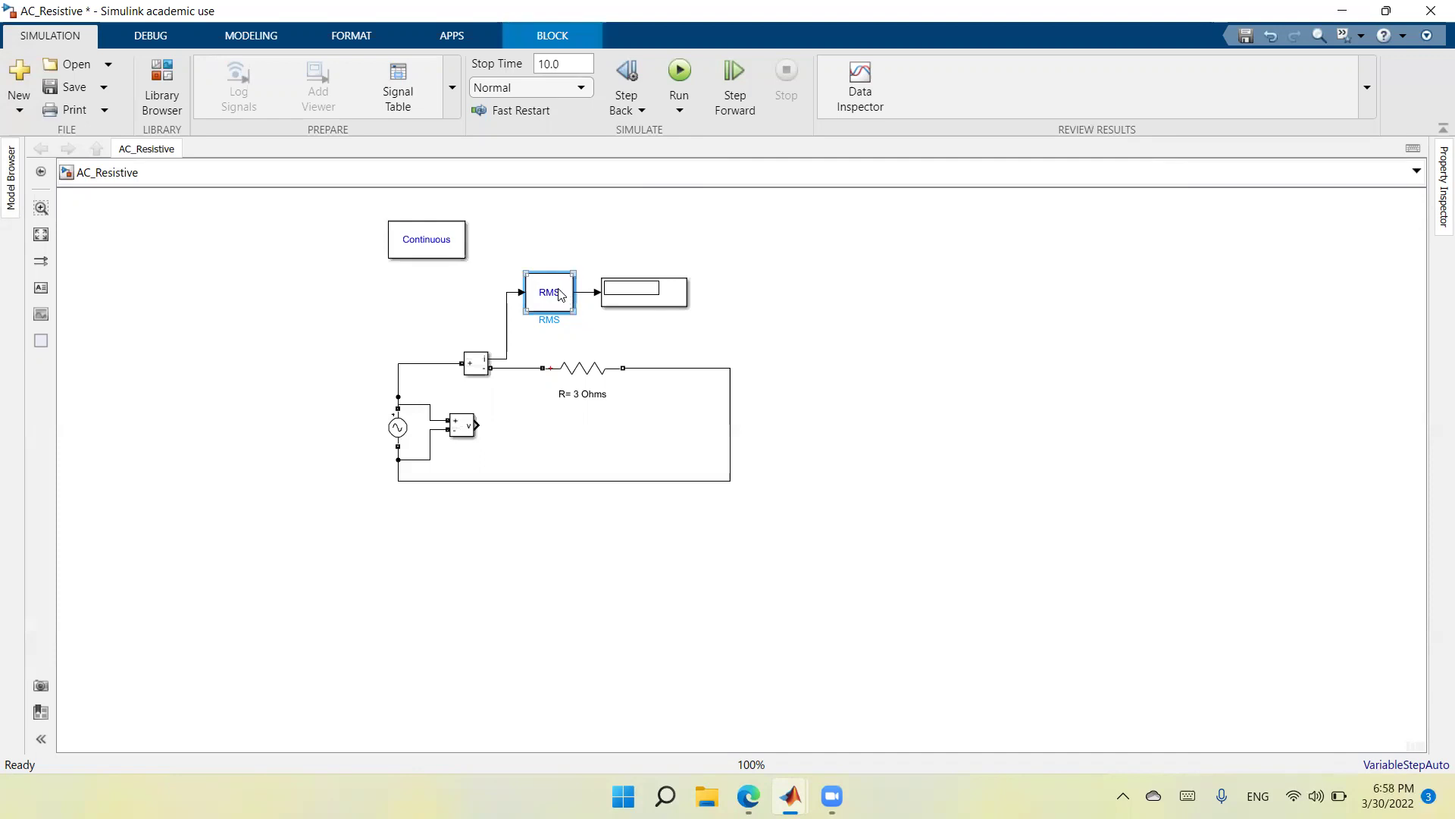
# Duplicate the RMS block and connect the copy to the Voltage Measurement output inside the circuit loop
pyautogui.rightClick(560, 295)
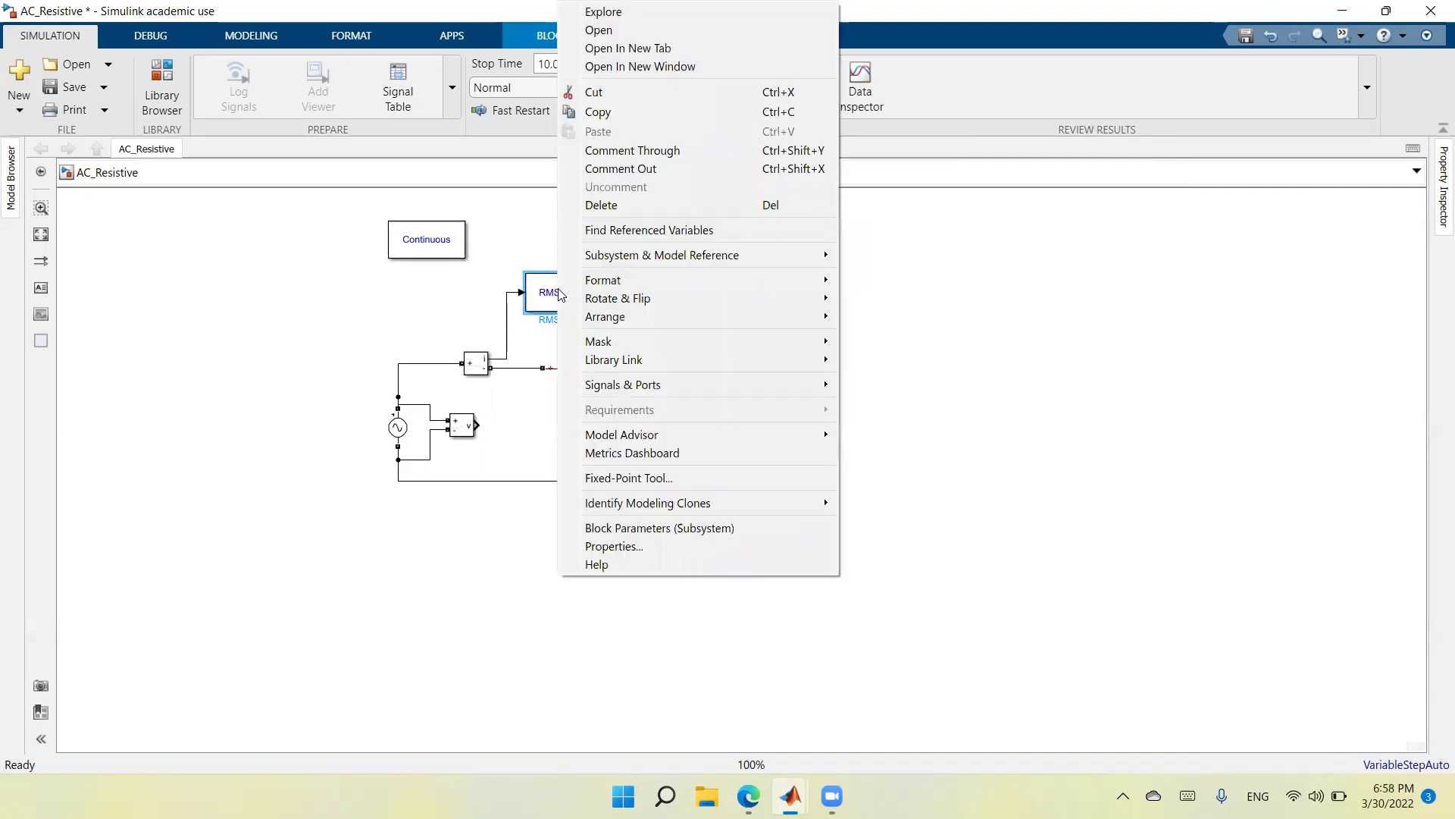
pyautogui.click(659, 112)
pyautogui.rightClick(600, 642)
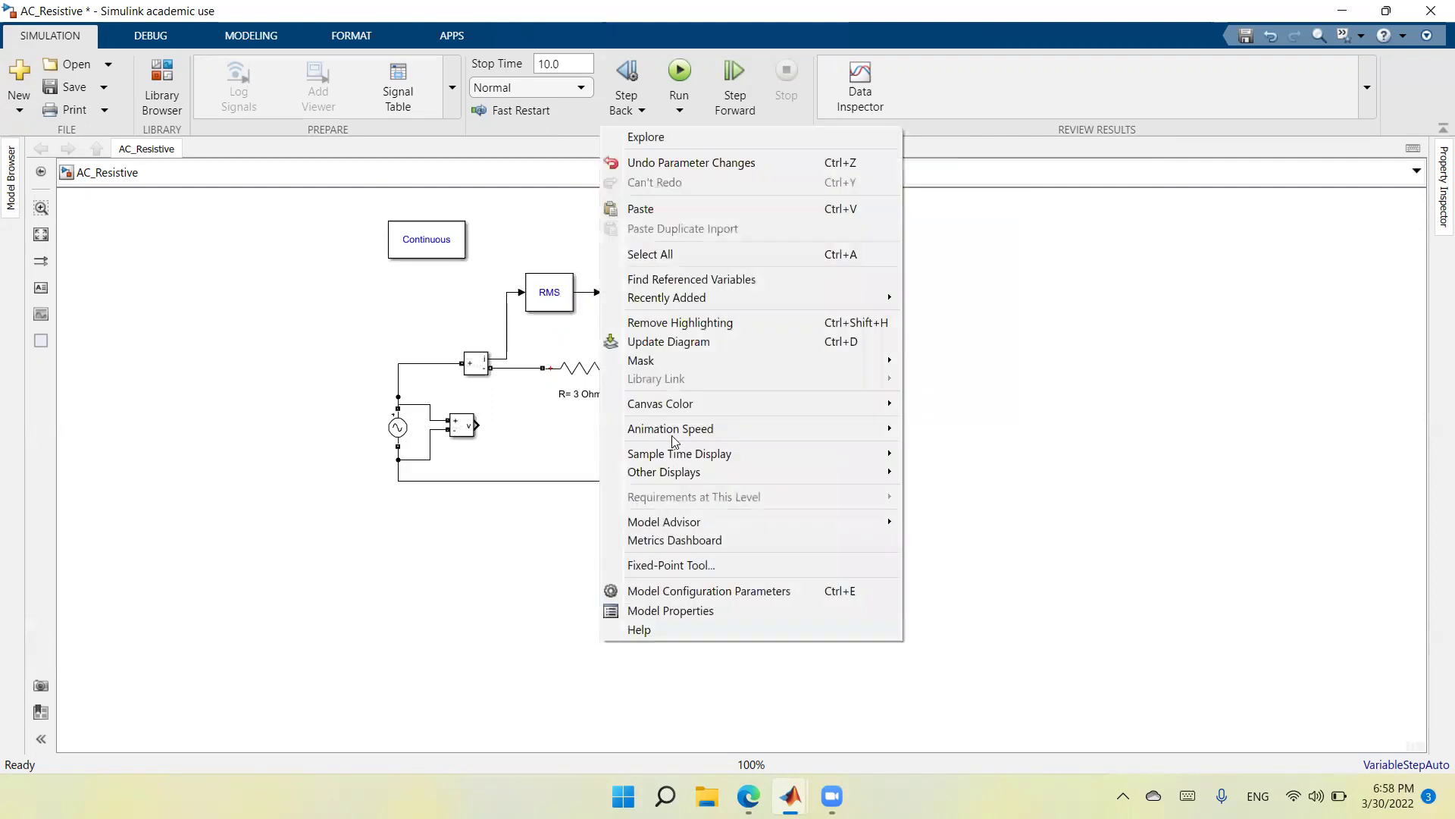
pyautogui.click(665, 209)
pyautogui.moveTo(628, 645); pyautogui.dragTo(537, 434)
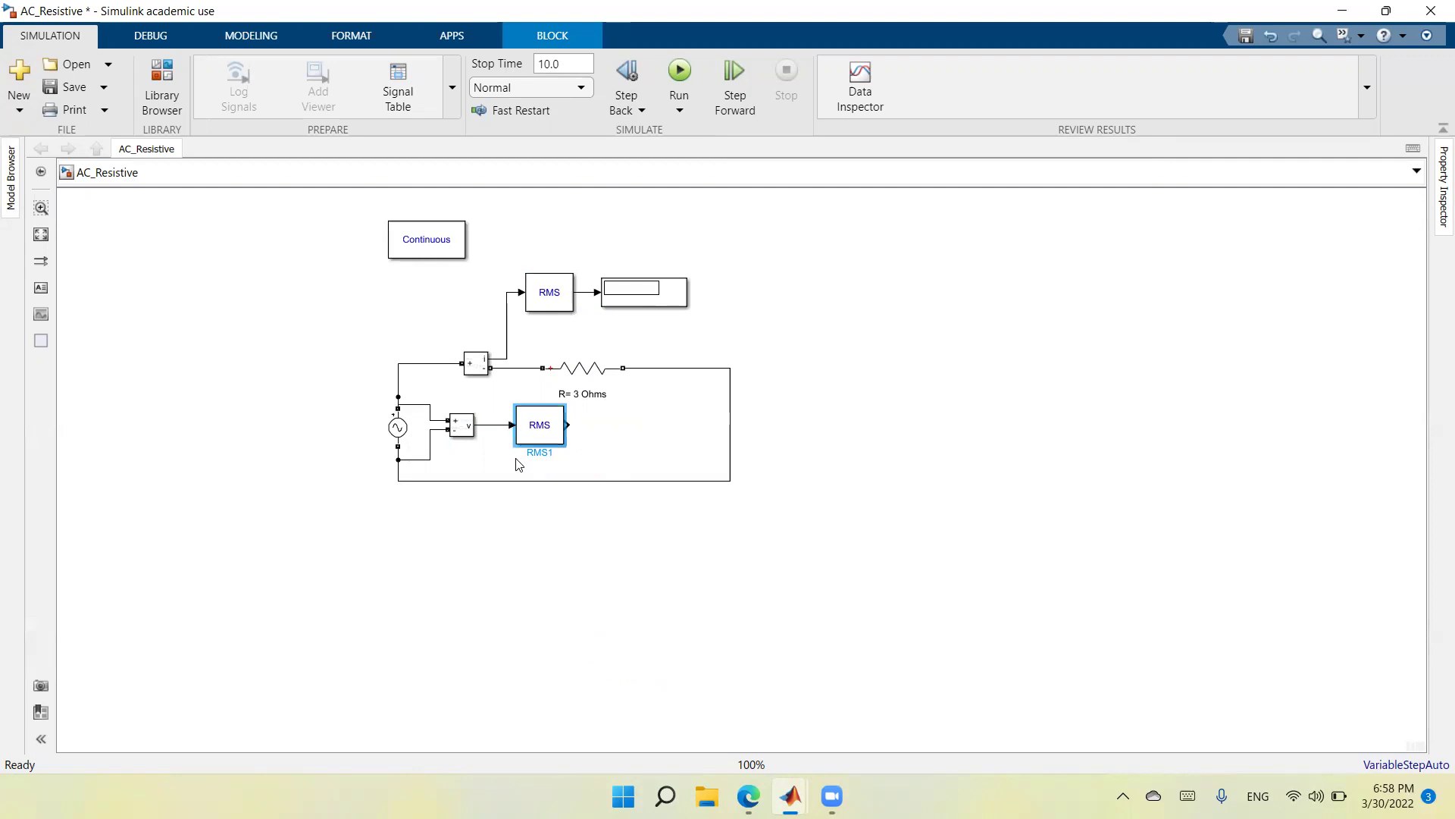
# Duplicate the Display block and connect the copy to the output of the RMS block inside the circuit loop
pyautogui.click(657, 302)
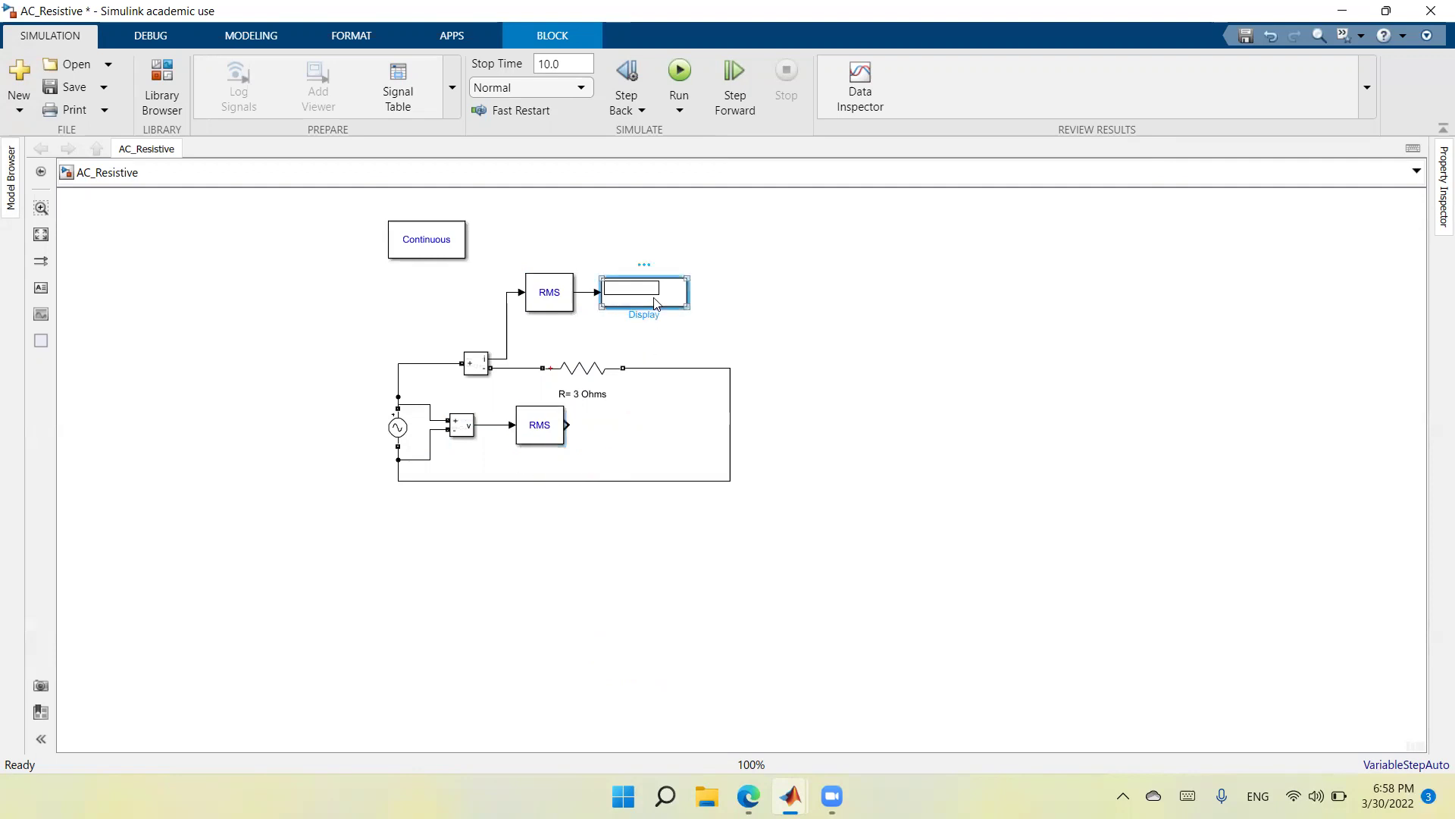
pyautogui.rightClick(656, 302)
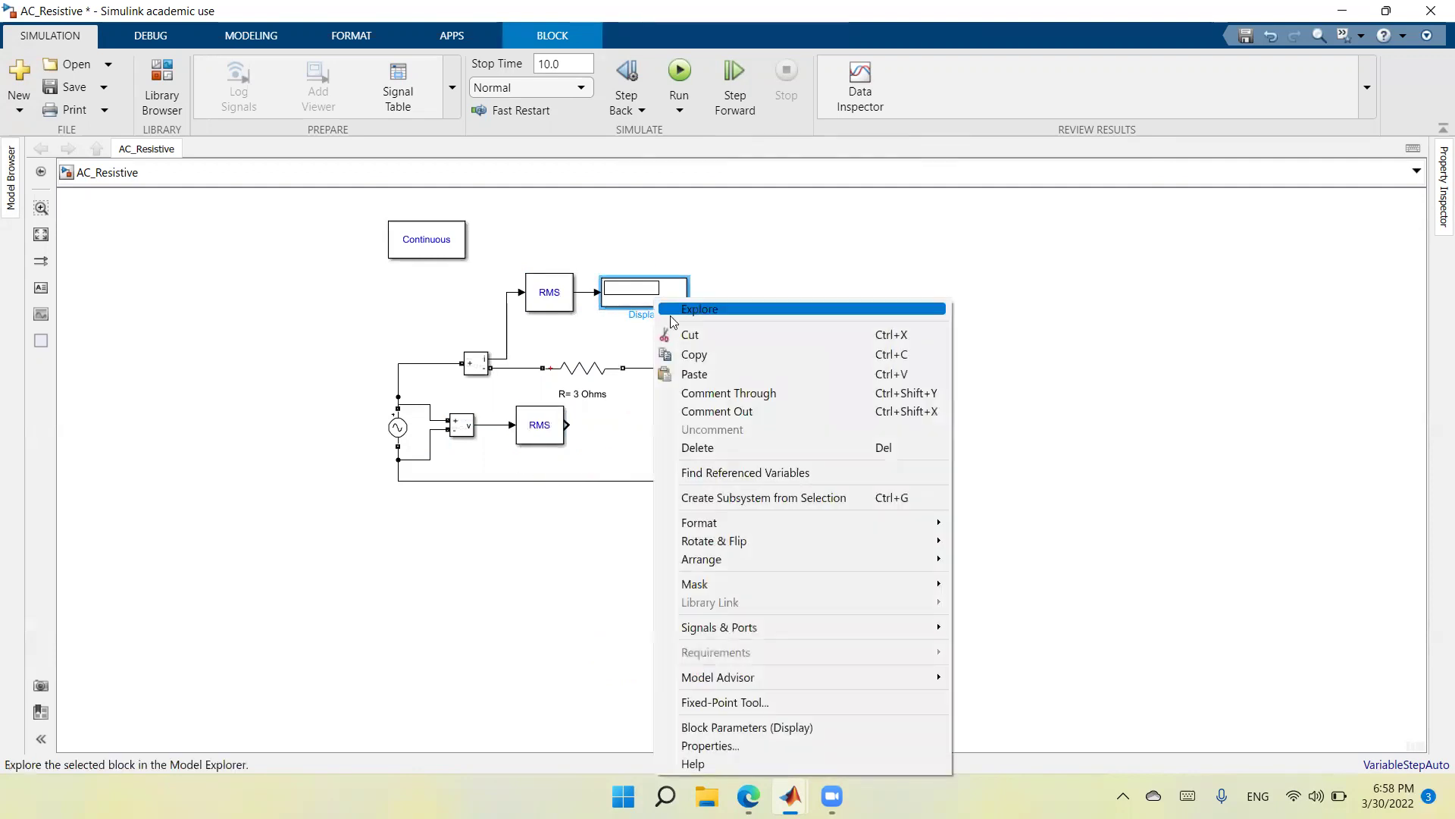
pyautogui.click(675, 353)
pyautogui.rightClick(679, 662)
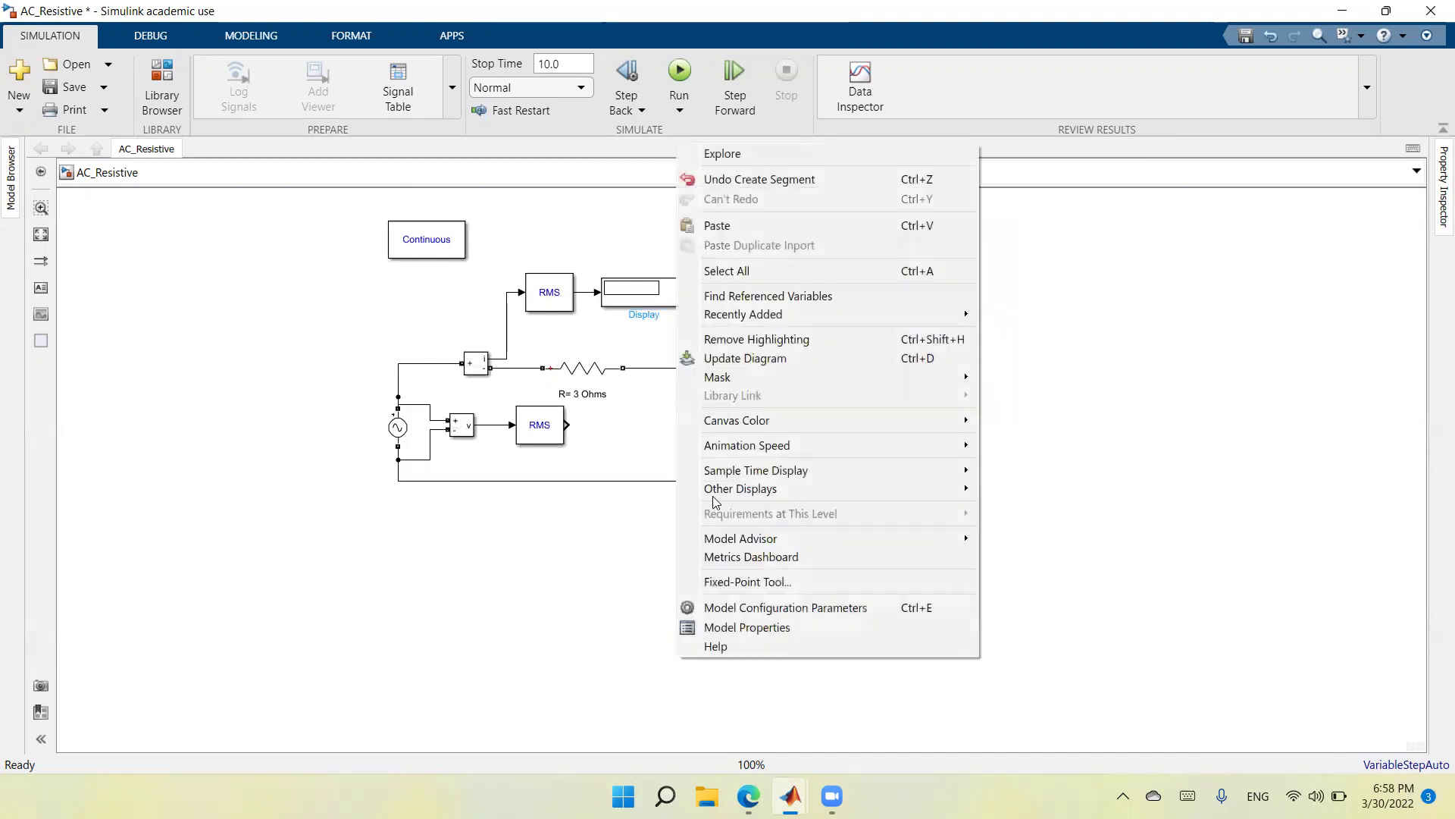
pyautogui.click(761, 227)
pyautogui.moveTo(720, 676); pyautogui.dragTo(639, 431)
# Move the AC voltage source together with its Voltage Measurement, RMS and Display branch downward, away from the resistor label
pyautogui.moveTo(590, 482); pyautogui.dragTo(593, 609)
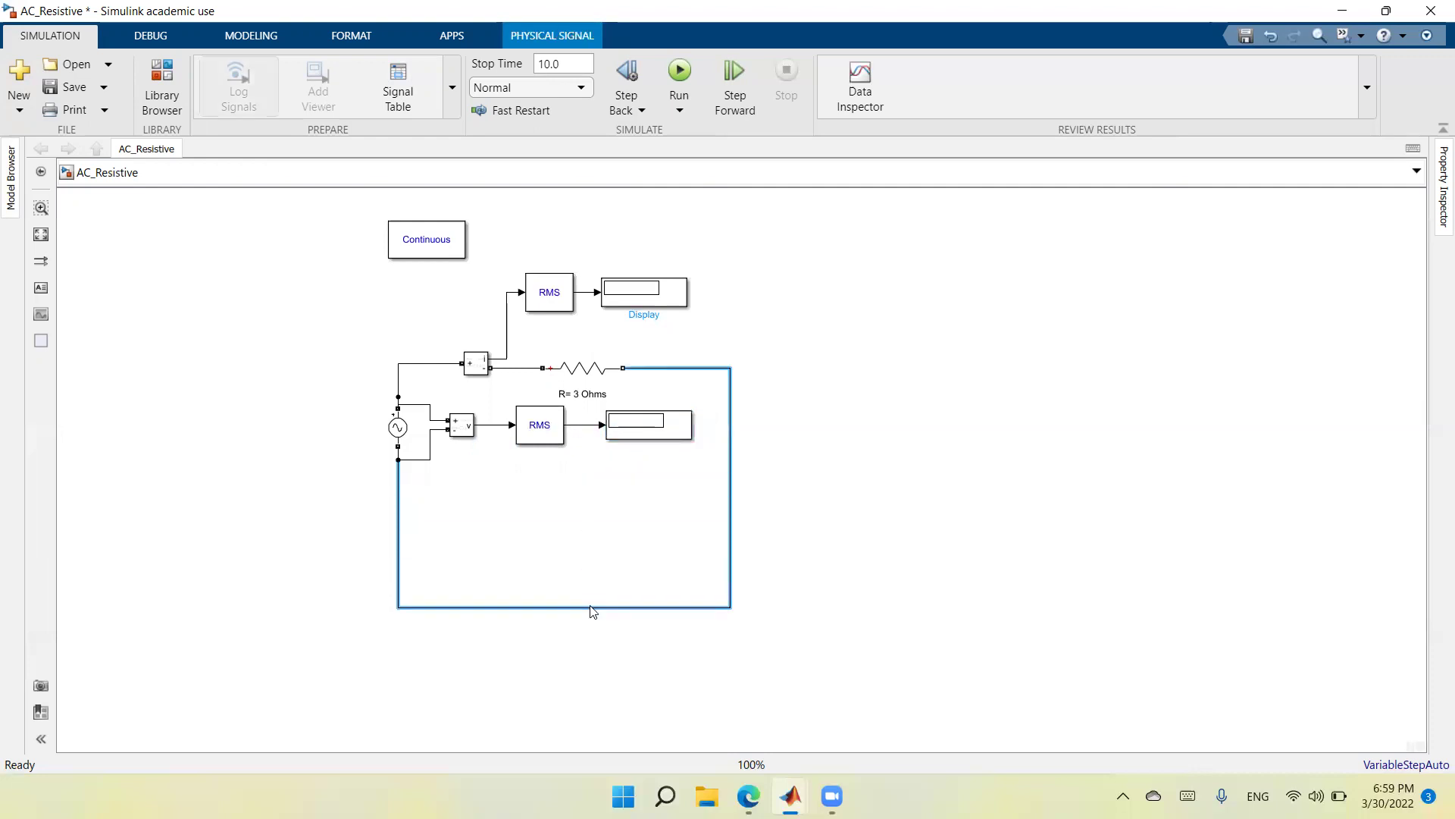
pyautogui.click(404, 430)
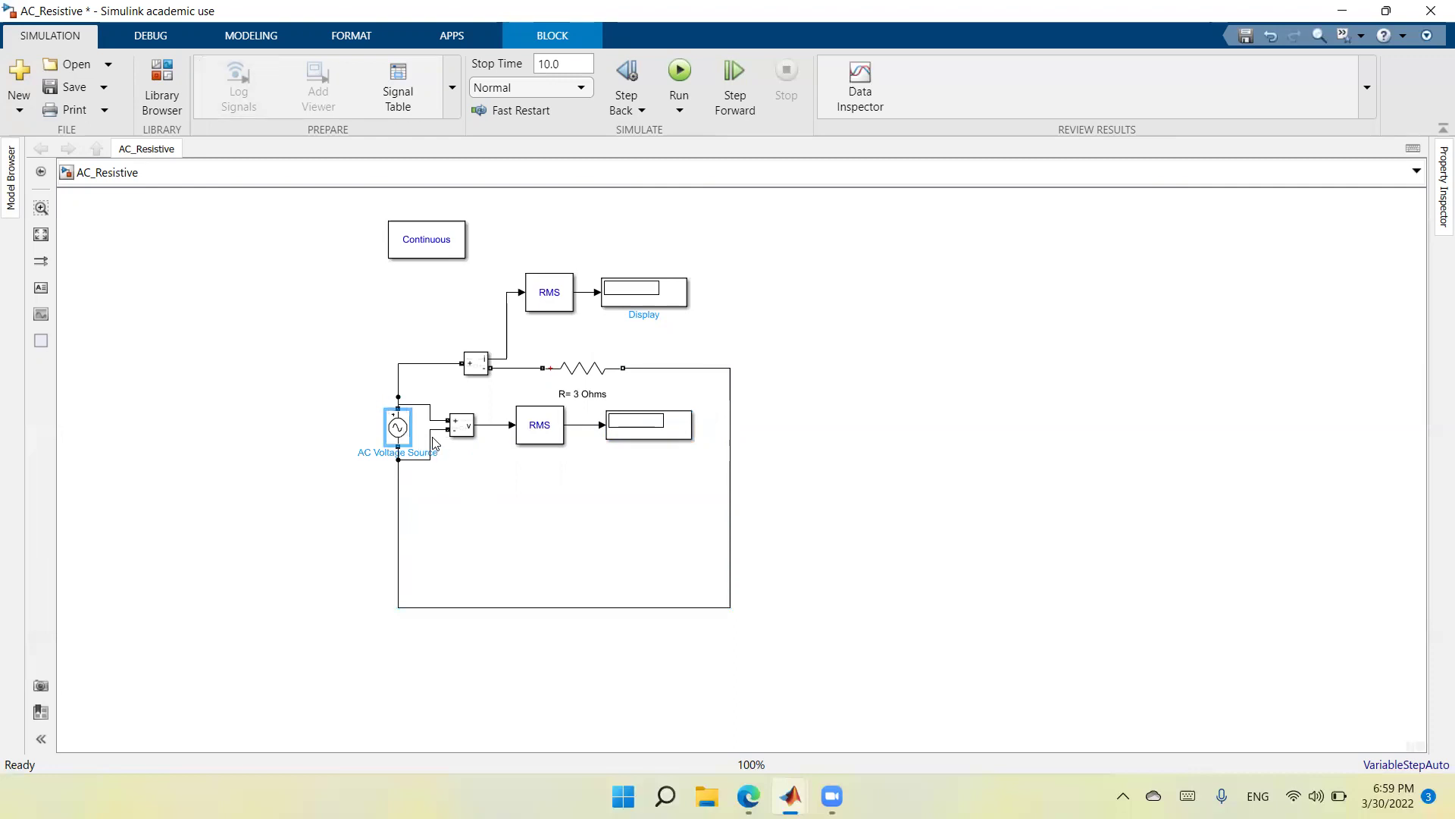
pyautogui.keyDown('shift'); pyautogui.click(438, 431); pyautogui.keyUp('shift')
pyautogui.keyDown('shift'); pyautogui.click(438, 419); pyautogui.keyUp('shift')
pyautogui.keyDown('shift'); pyautogui.click(489, 429); pyautogui.keyUp('shift')
pyautogui.keyDown('shift'); pyautogui.click(464, 433); pyautogui.keyUp('shift')
pyautogui.keyDown('shift'); pyautogui.click(561, 439); pyautogui.keyUp('shift')
pyautogui.keyDown('shift'); pyautogui.click(594, 423); pyautogui.keyUp('shift')
pyautogui.keyDown('shift'); pyautogui.click(690, 438); pyautogui.keyUp('shift')
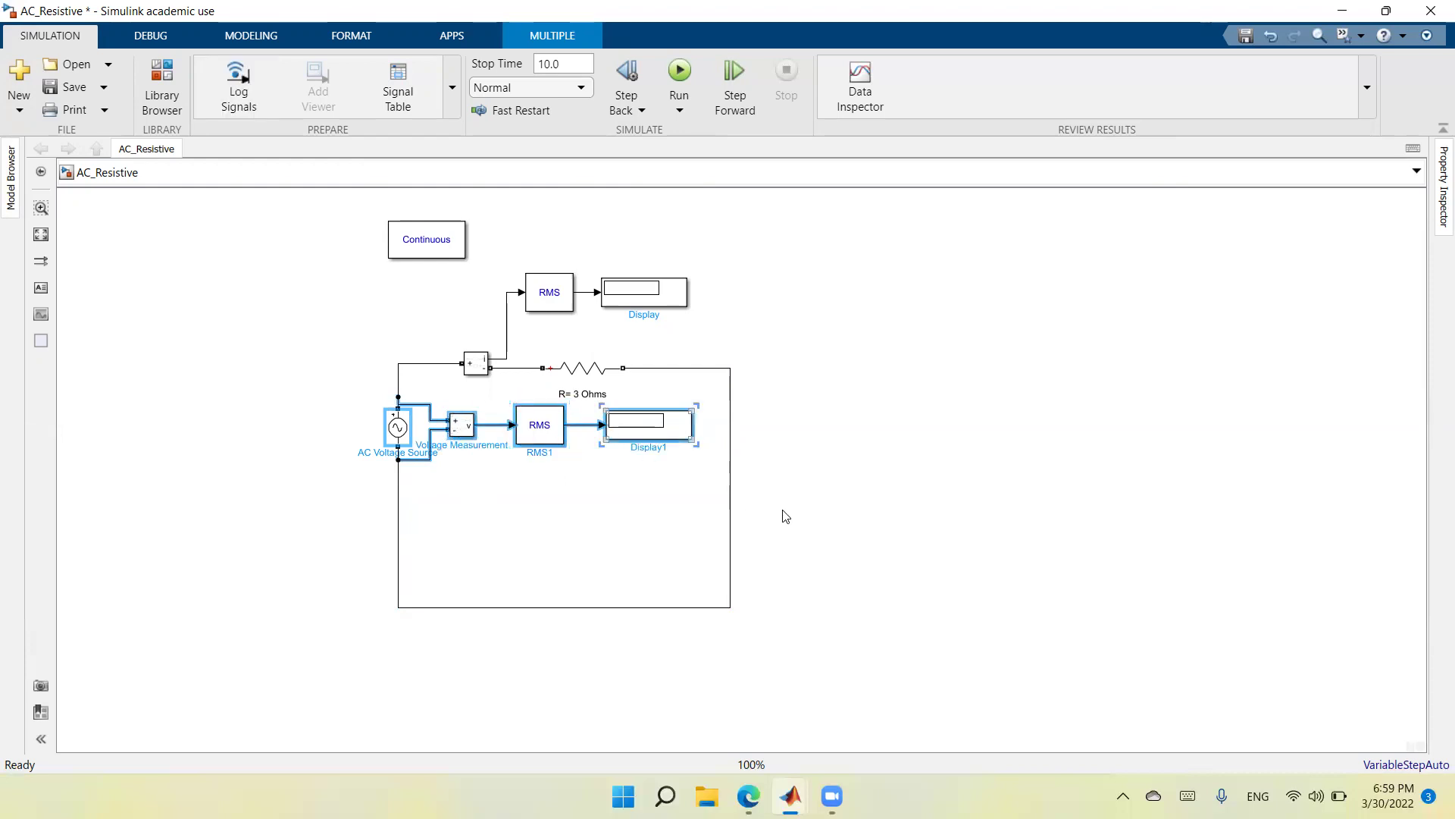
pyautogui.press('Down')
pyautogui.press('Down')
pyautogui.press('Down')
pyautogui.press('Down')
pyautogui.press('Down')
pyautogui.press('Down')
pyautogui.press('Down')
pyautogui.press('Down')
pyautogui.press('Down')
pyautogui.press('Down')
pyautogui.press('Down')
pyautogui.press('Down')
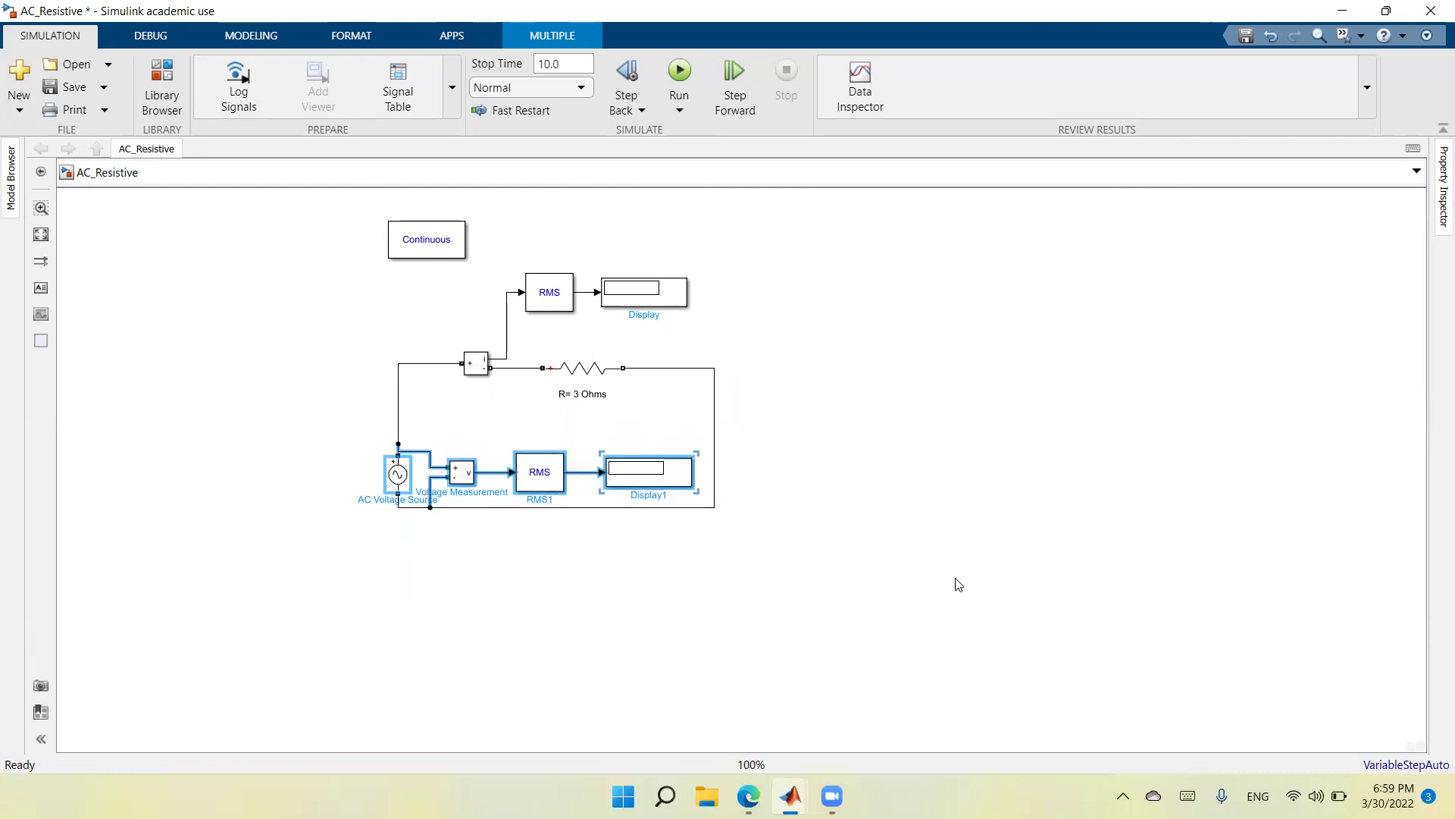
# Lower the loop's bottom wire well below the voltage branch and realign its vertical segment with the AC source terminal
pyautogui.moveTo(586, 508); pyautogui.dragTo(580, 604)
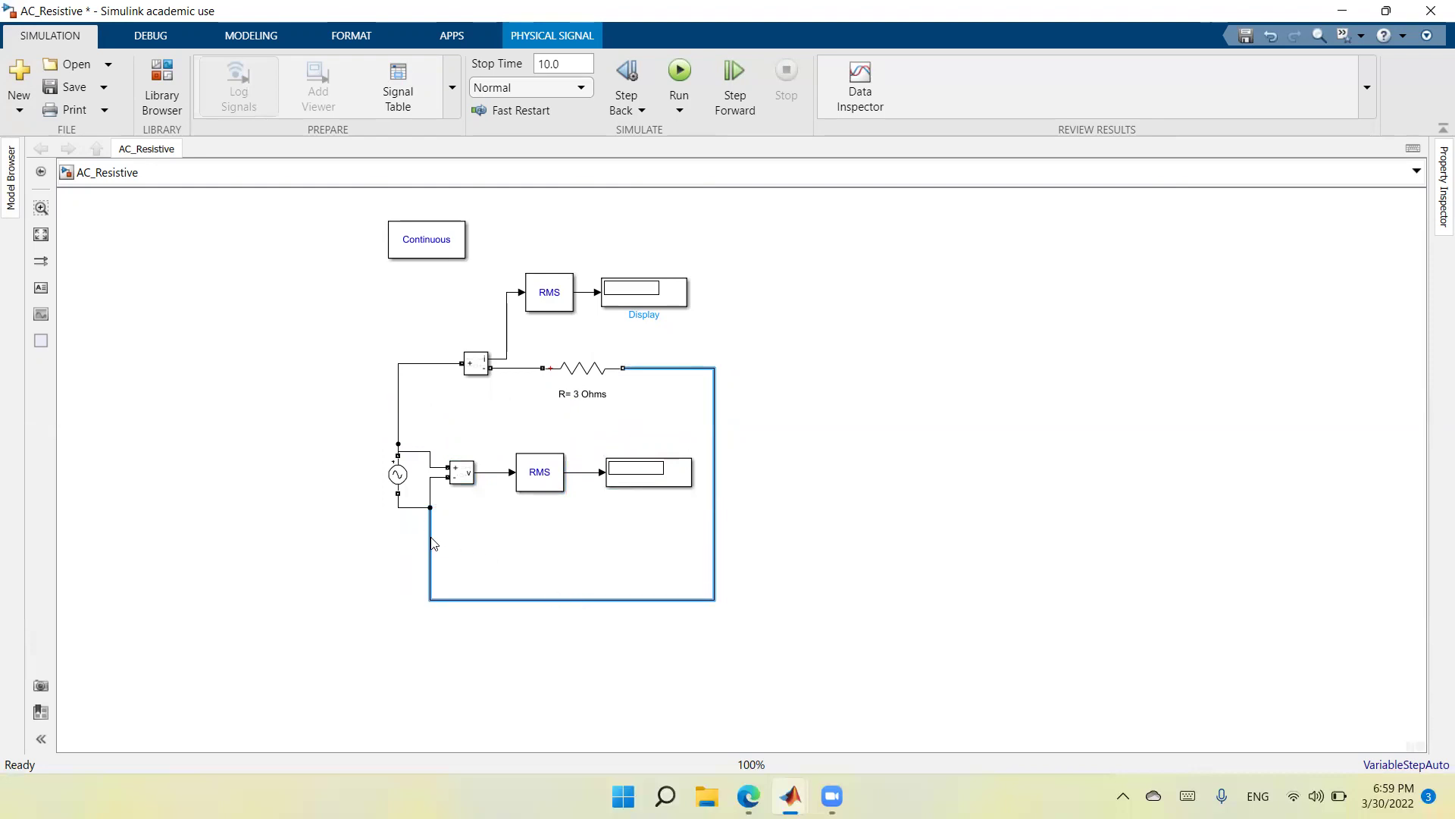
pyautogui.moveTo(431, 538); pyautogui.dragTo(407, 538)
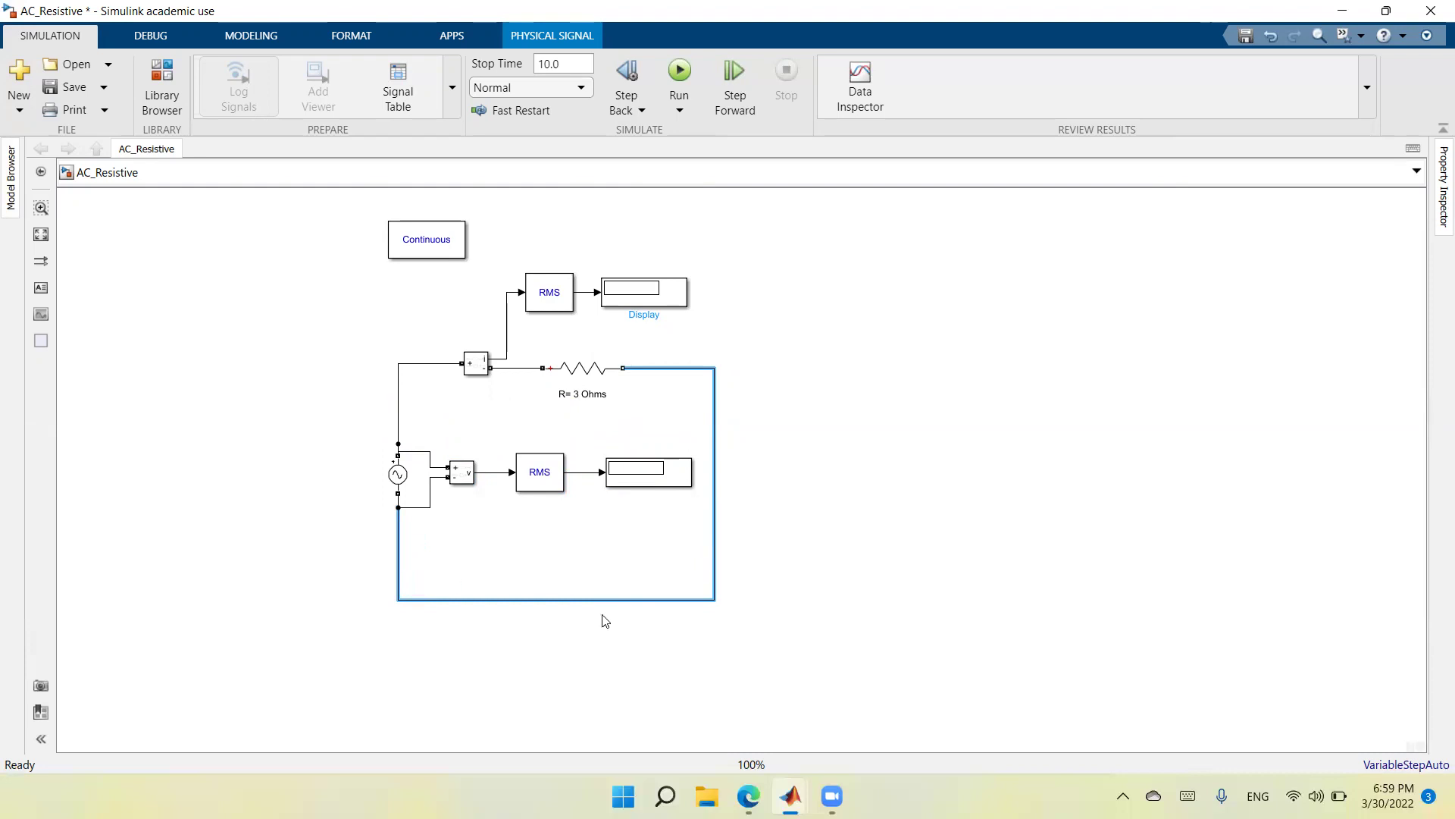
pyautogui.click(766, 717)
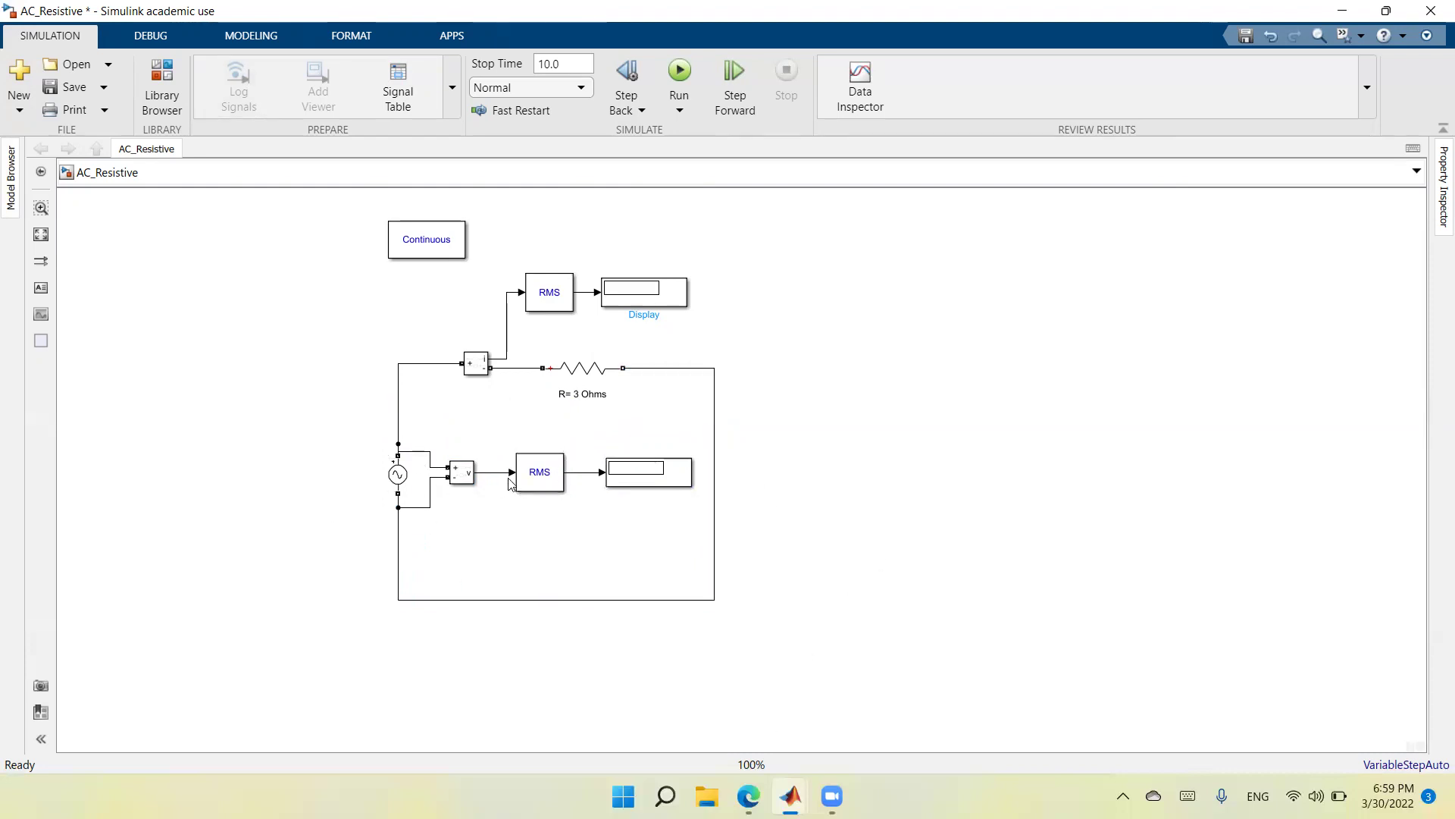
# Shift the inner RMS and Display blocks closer to the Voltage Measurement and raise its positive wire to the source's upper junction
pyautogui.moveTo(542, 489); pyautogui.dragTo(528, 489)
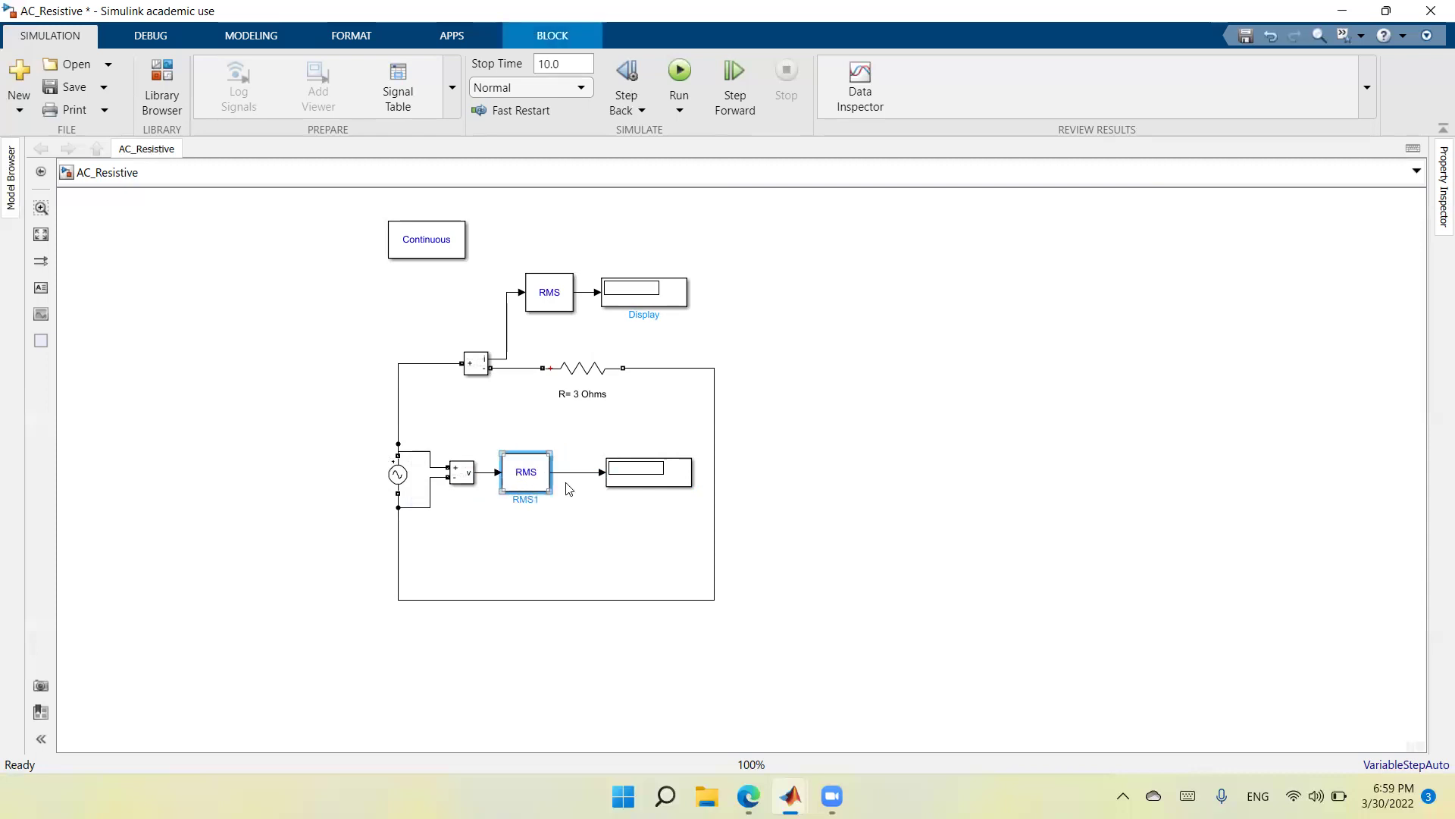
pyautogui.moveTo(628, 482); pyautogui.dragTo(600, 482)
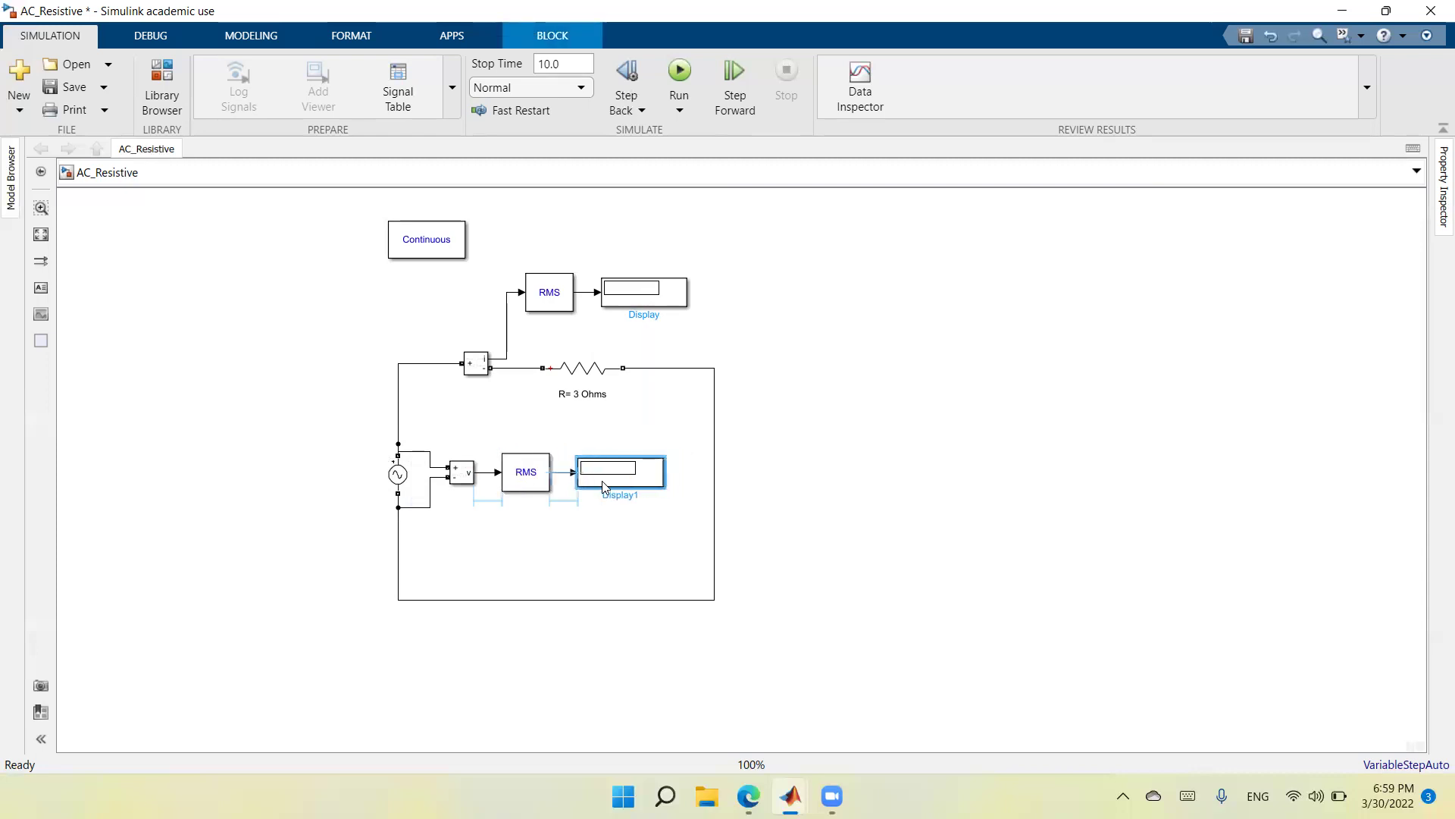
pyautogui.click(828, 530)
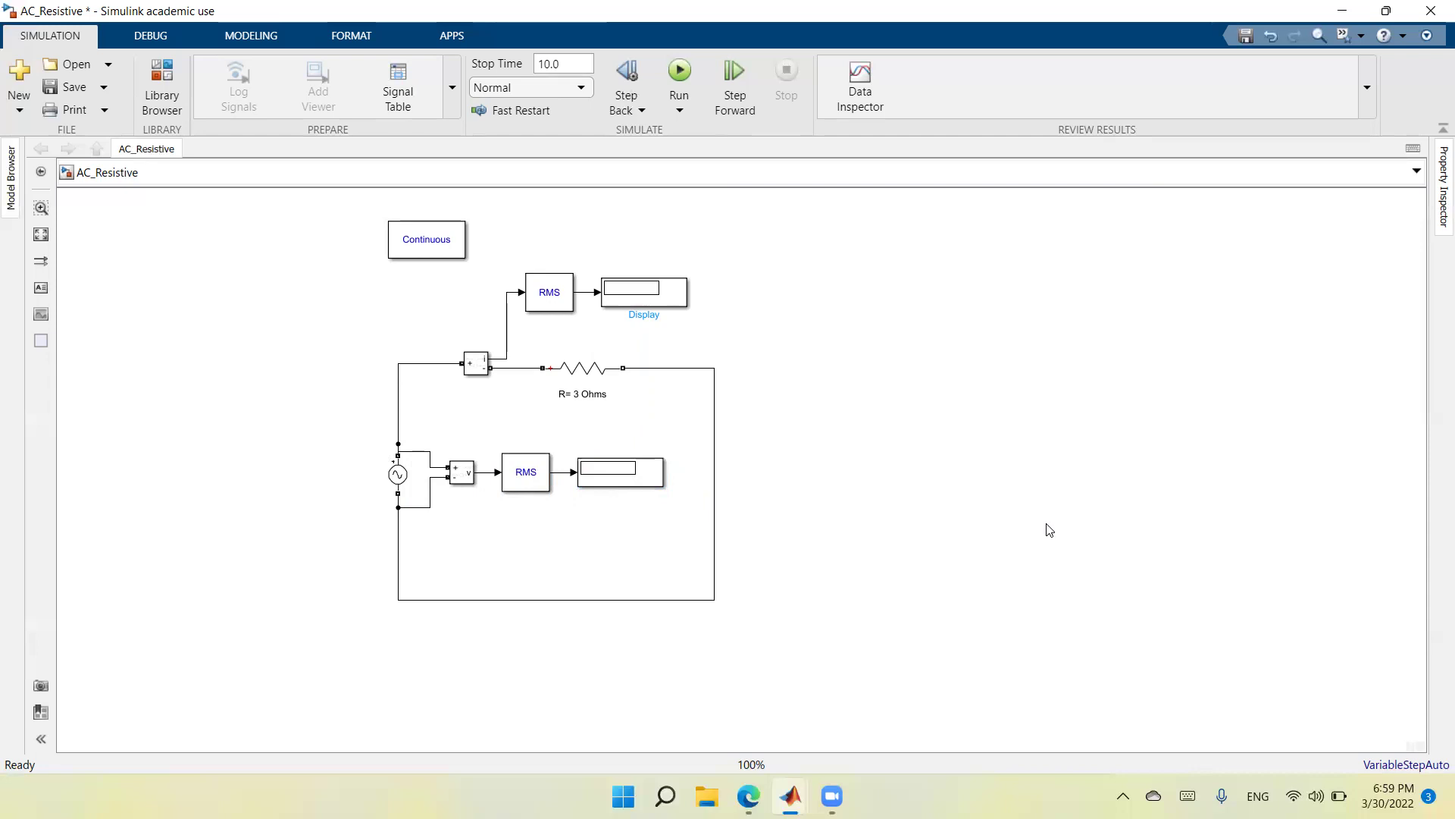
pyautogui.click(421, 445)
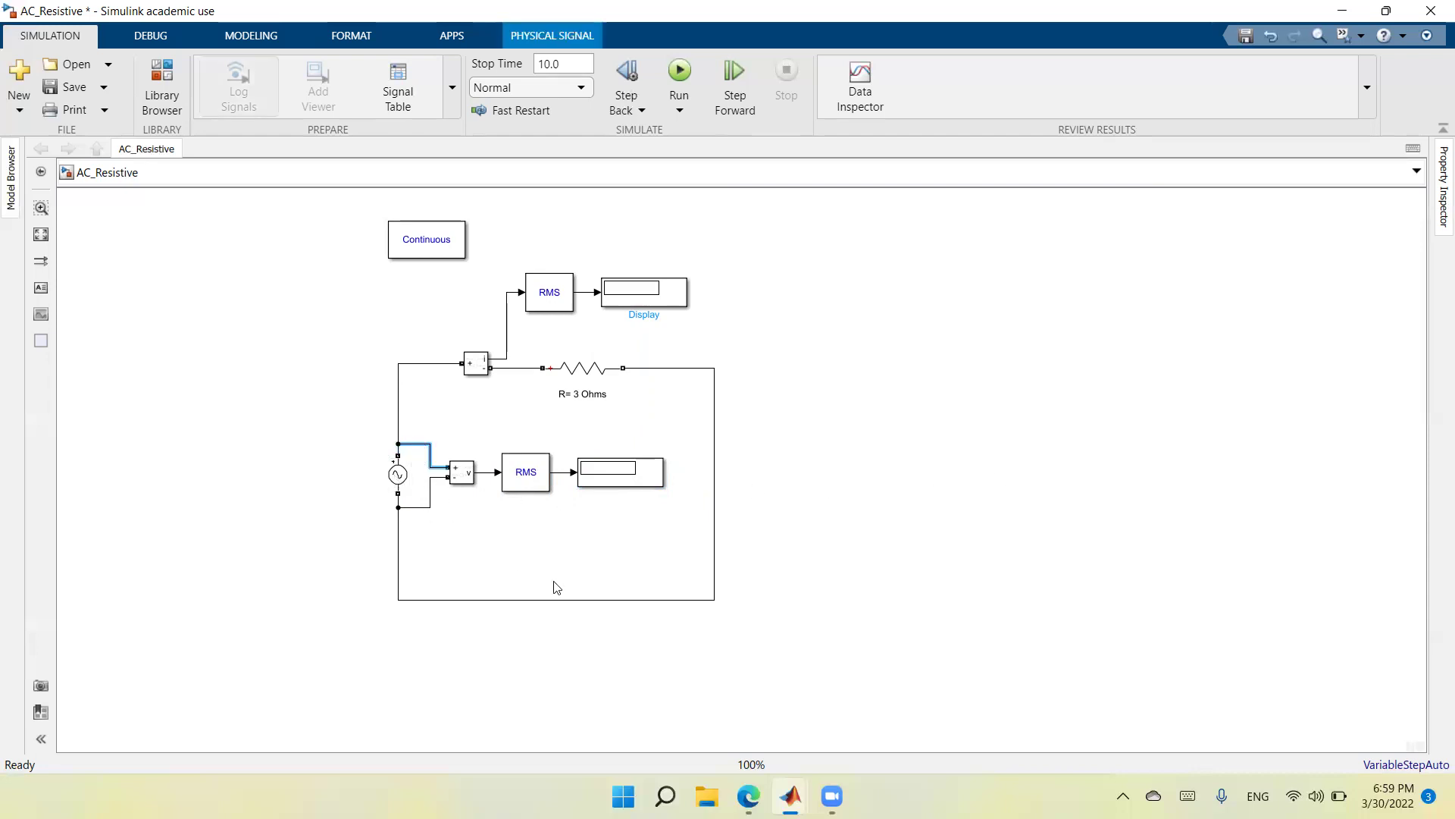
# Add a Power Measurement block beside the loop, connecting the Voltage Measurement signal to v and the Current Measurement signal to i
pyautogui.click(992, 518)
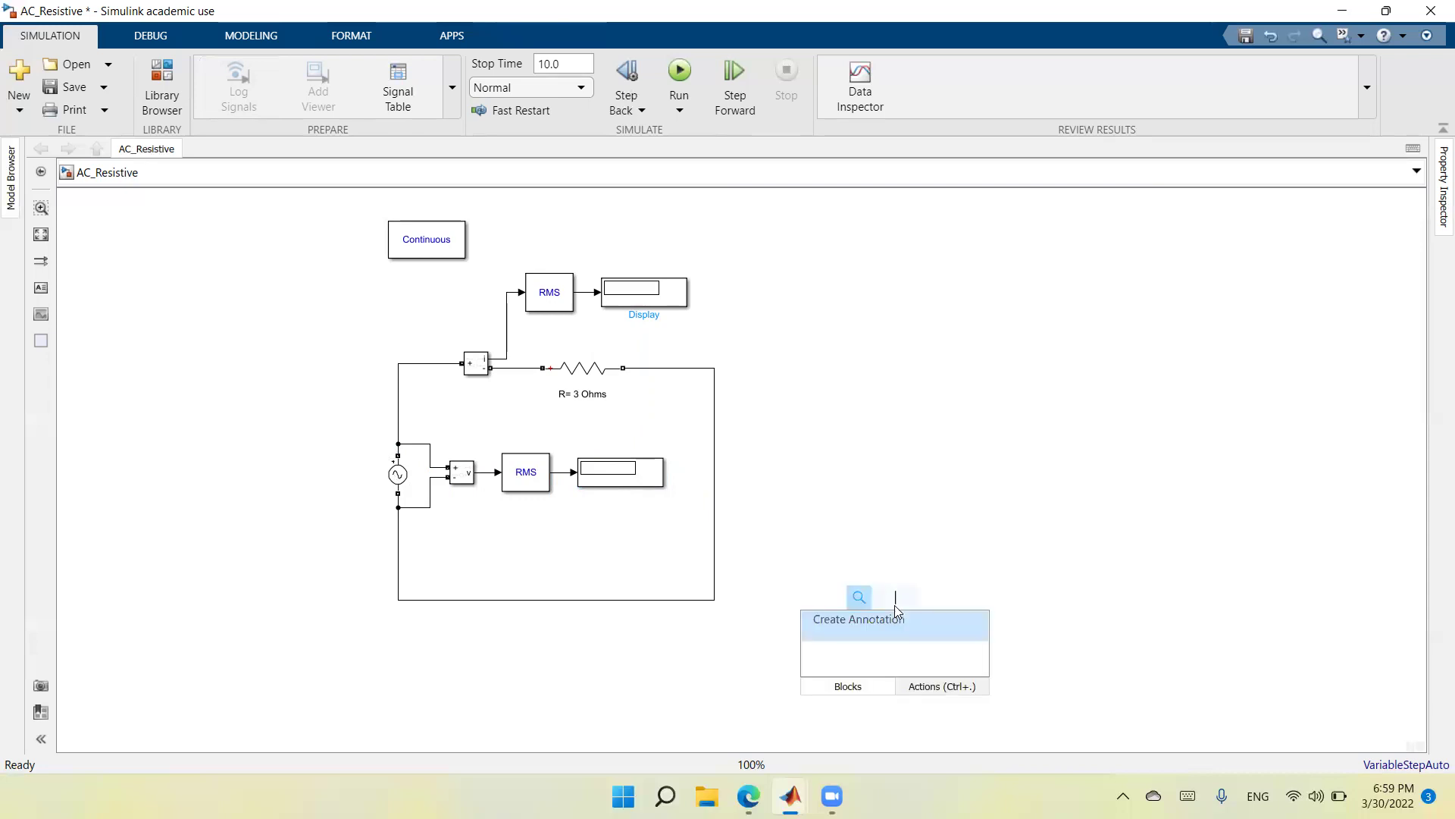
pyautogui.write('meas')
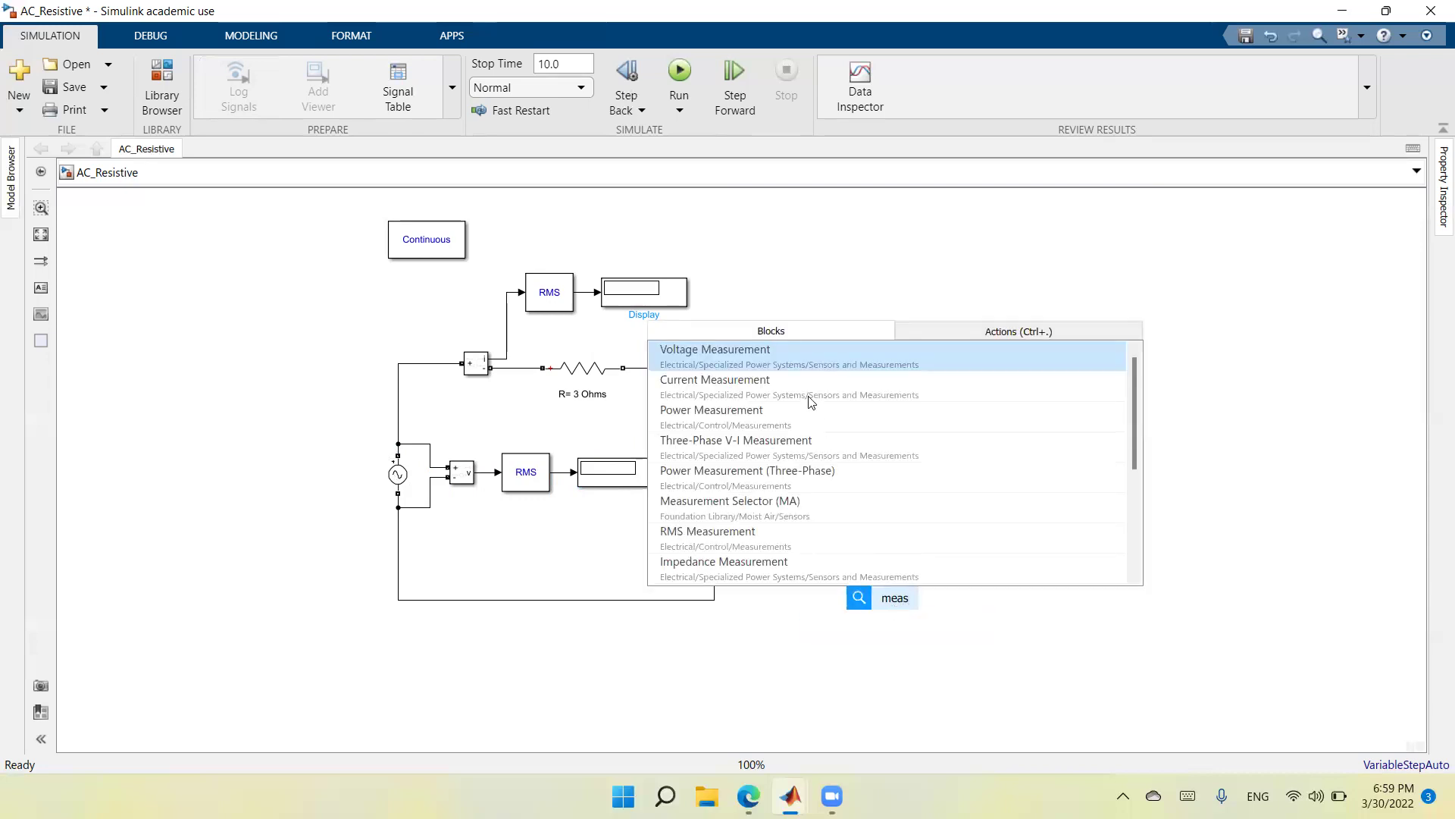
pyautogui.click(783, 429)
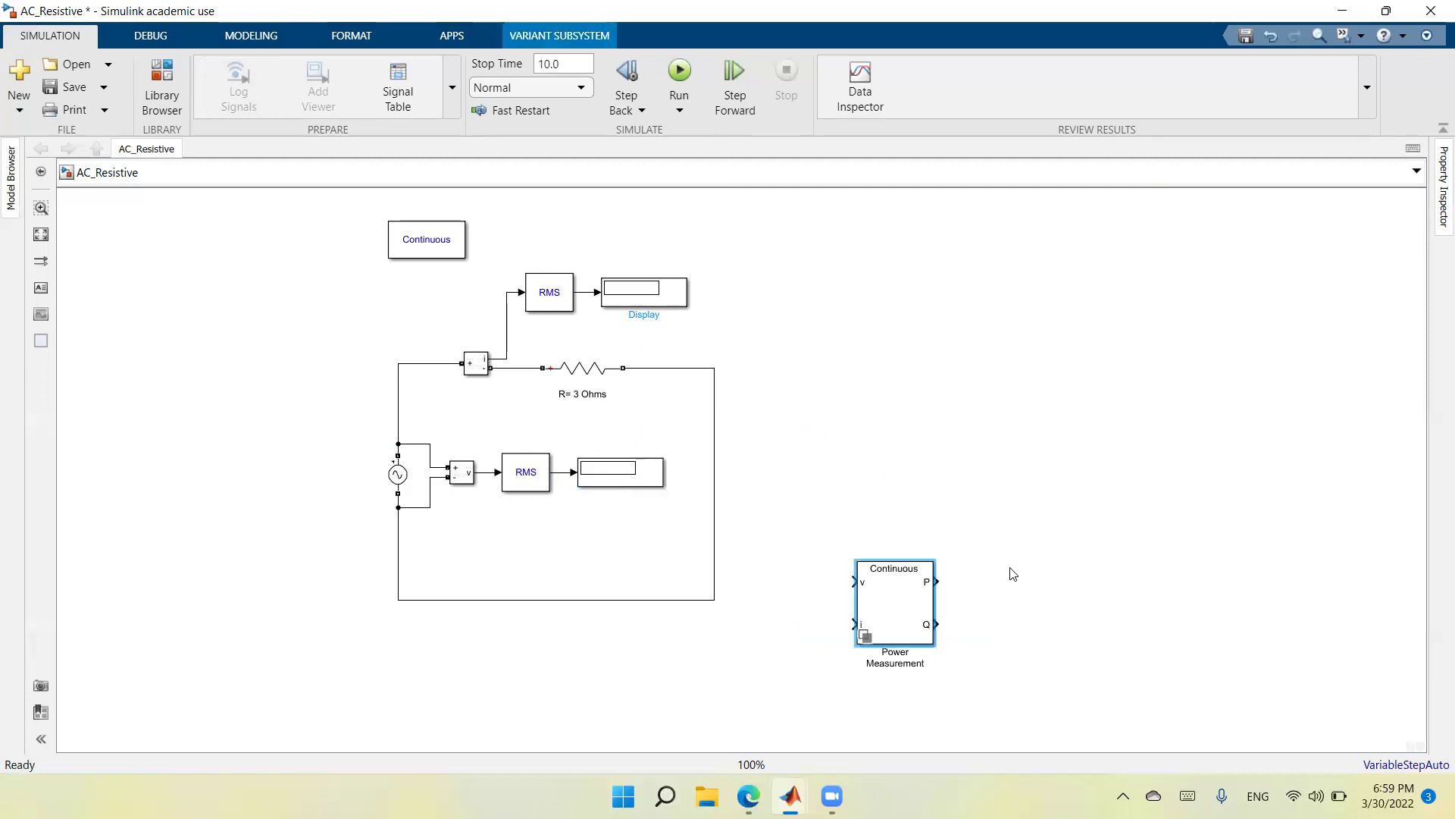
pyautogui.moveTo(892, 607)
pyautogui.mouseDown()
pyautogui.moveTo(722, 667)
pyautogui.moveTo(645, 668)
pyautogui.moveTo(840, 470)
pyautogui.moveTo(702, 422)
pyautogui.moveTo(523, 419)
pyautogui.moveTo(488, 432)
pyautogui.moveTo(486, 472)
pyautogui.mouseUp()
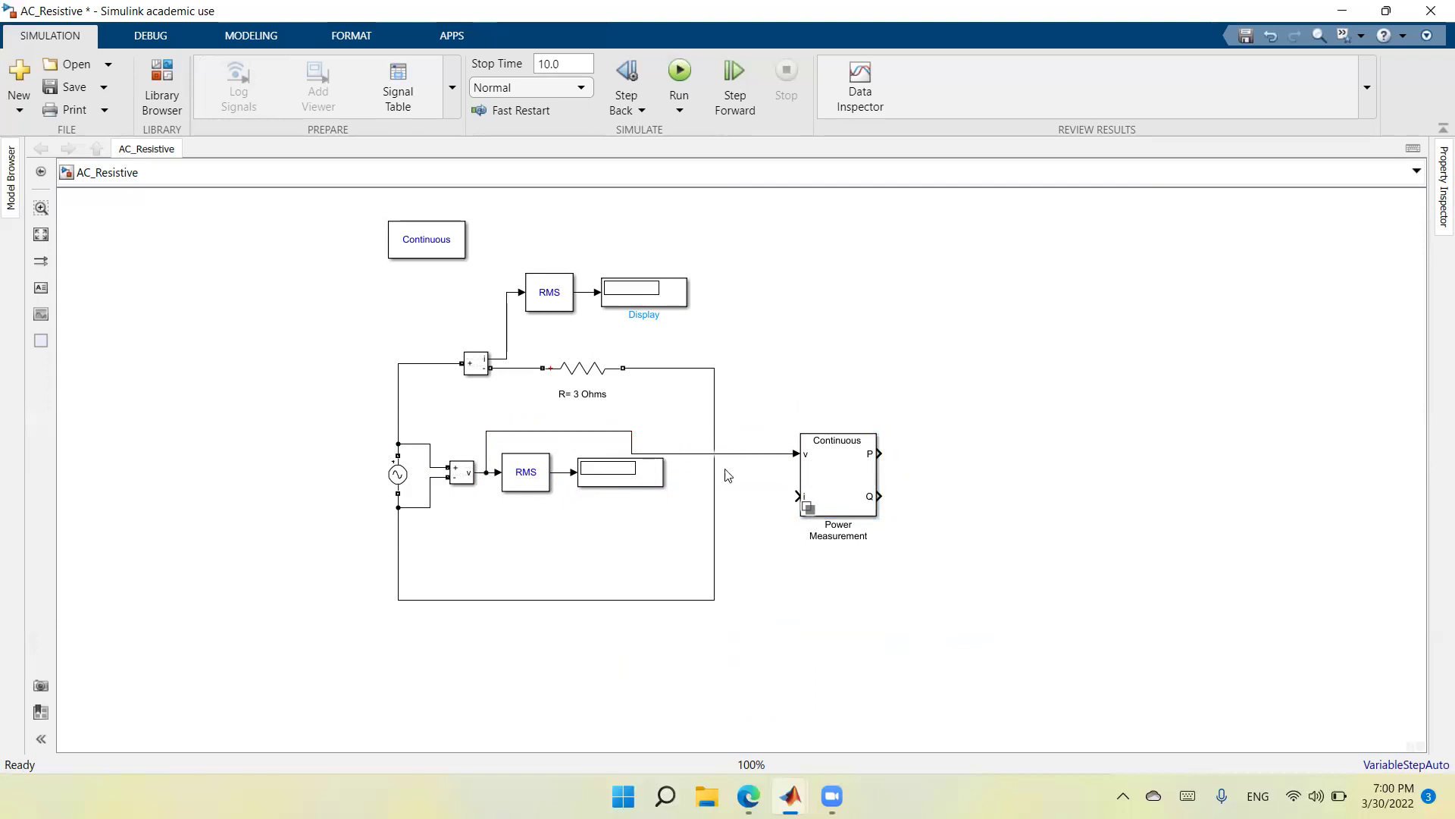
pyautogui.moveTo(829, 482); pyautogui.dragTo(507, 327)
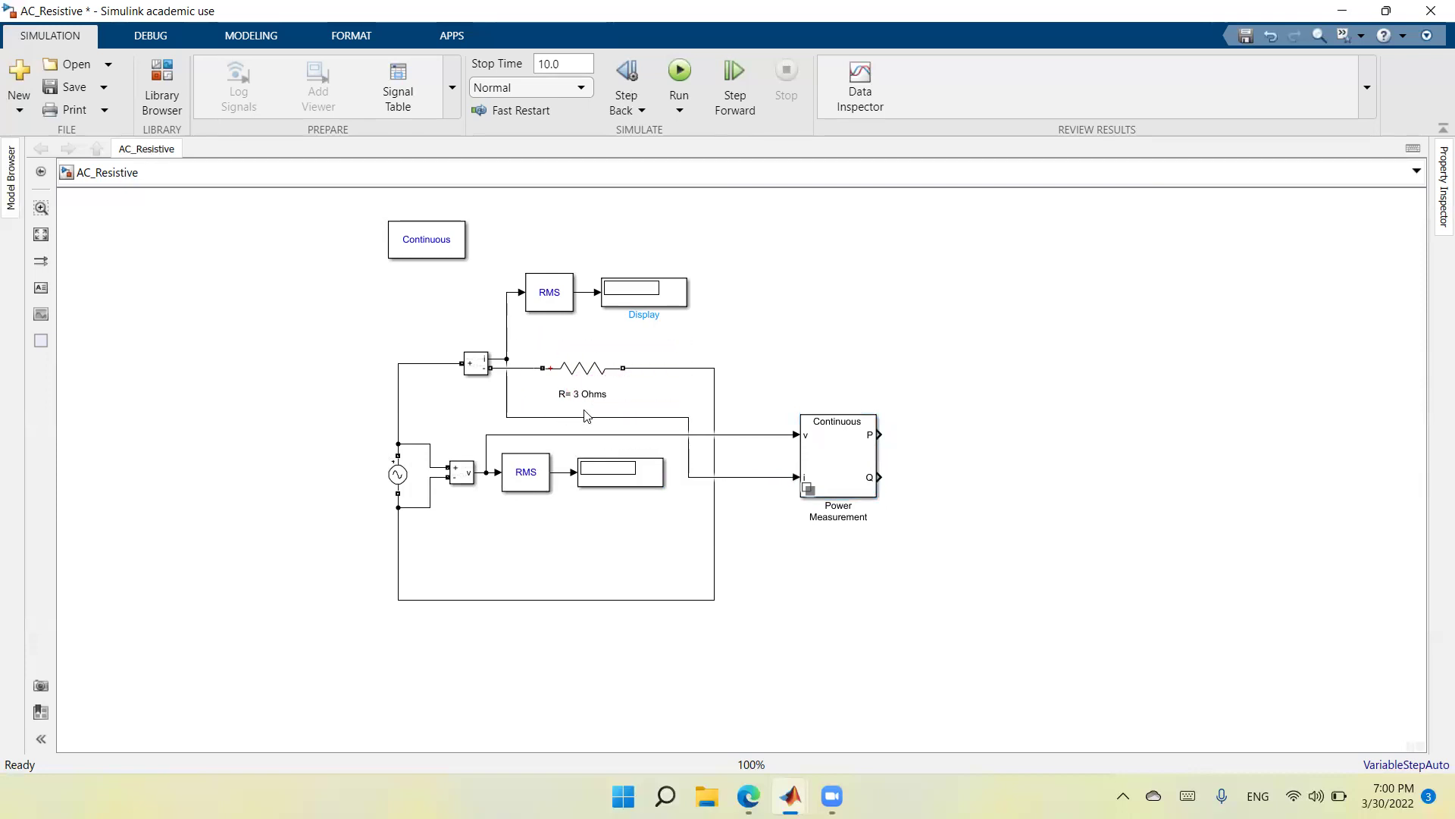
# Reroute the current signal line above the resistor and outside the loop before it reaches the Power Measurement i input
pyautogui.moveTo(673, 417); pyautogui.dragTo(685, 337)
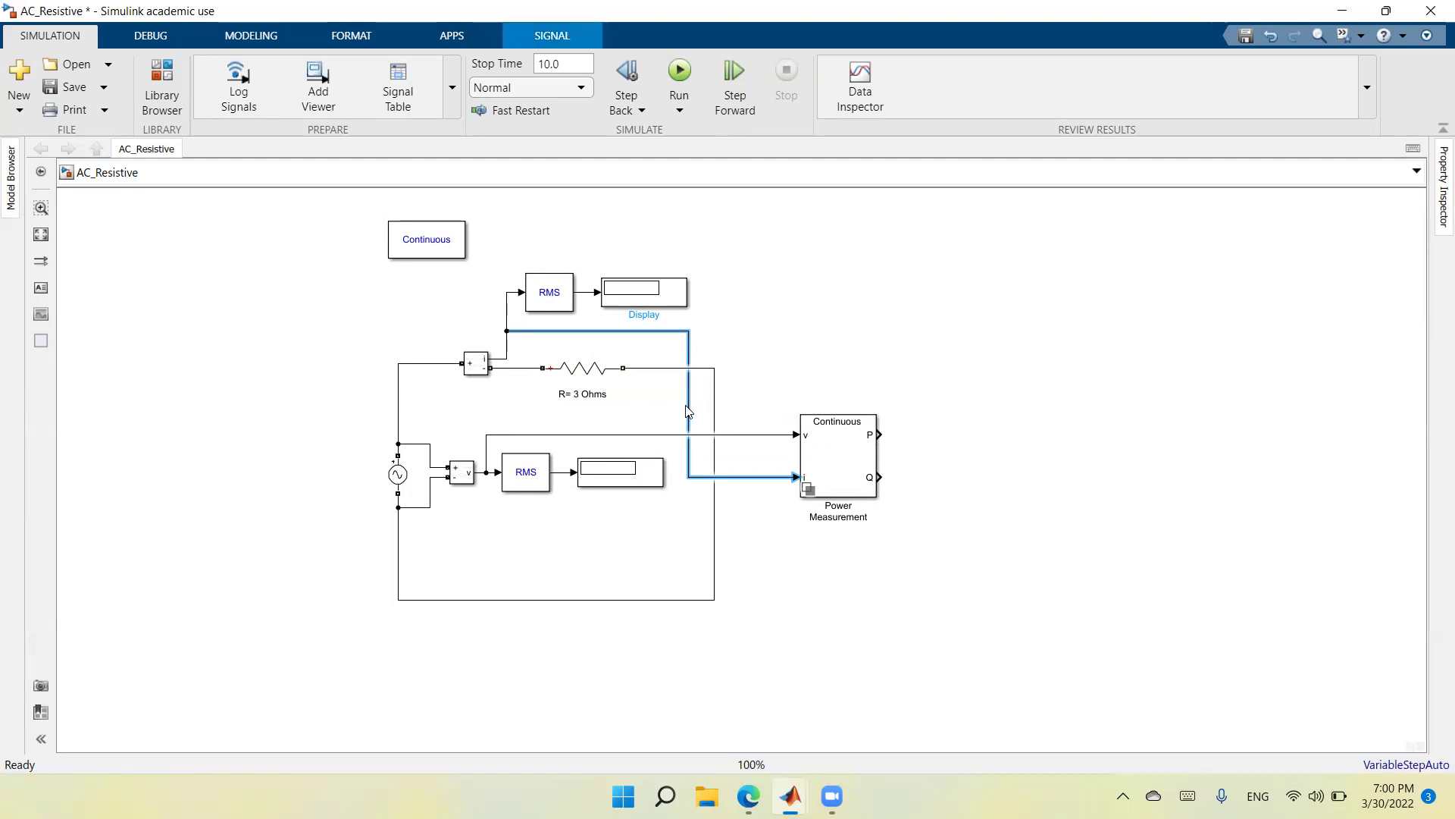
pyautogui.moveTo(689, 407); pyautogui.dragTo(755, 408)
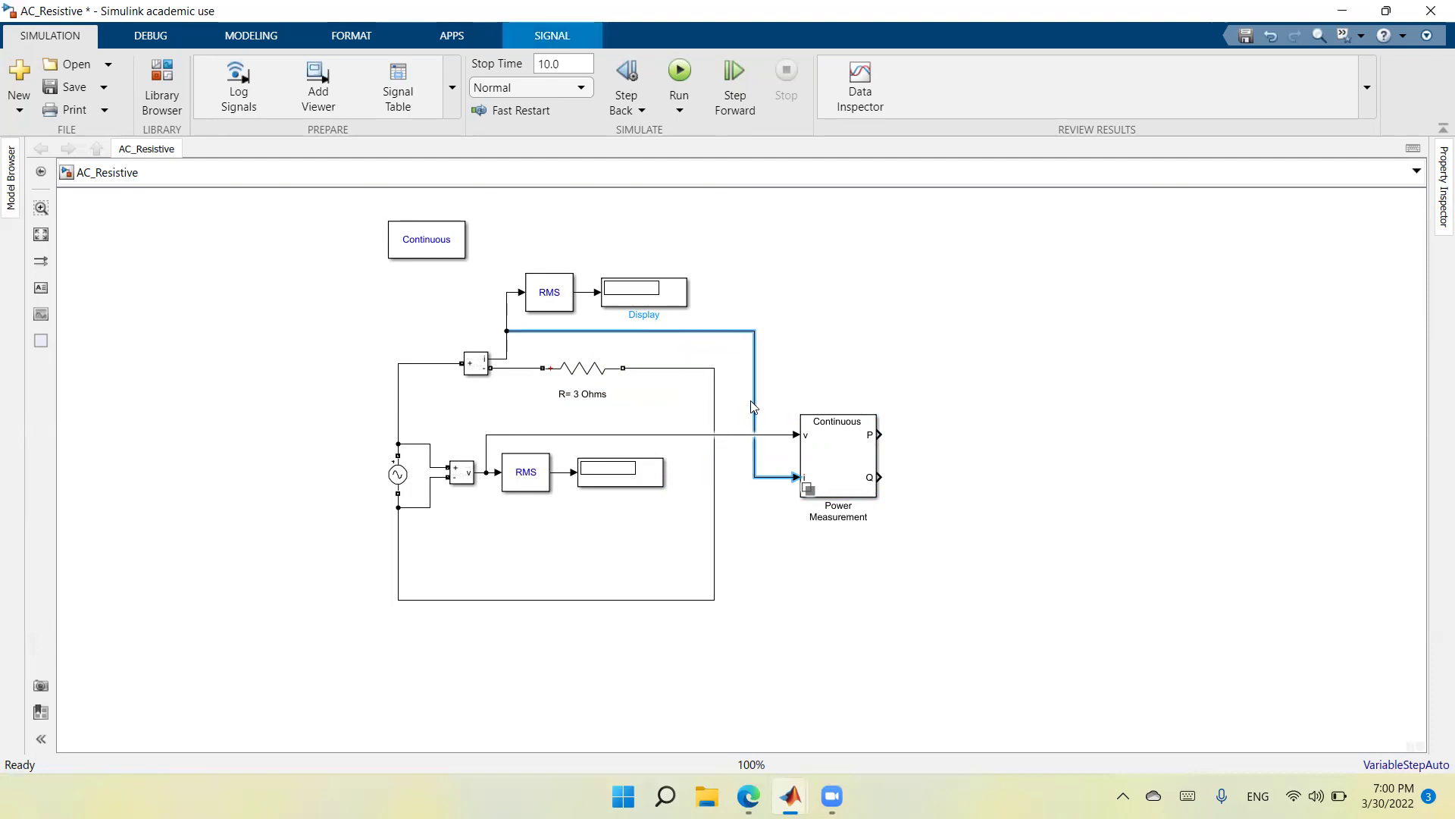
pyautogui.click(833, 583)
# Duplicate the Display block of the current RMS and connect the copy to the P output of the Power Measurement block
pyautogui.click(678, 296)
pyautogui.rightClick(678, 296)
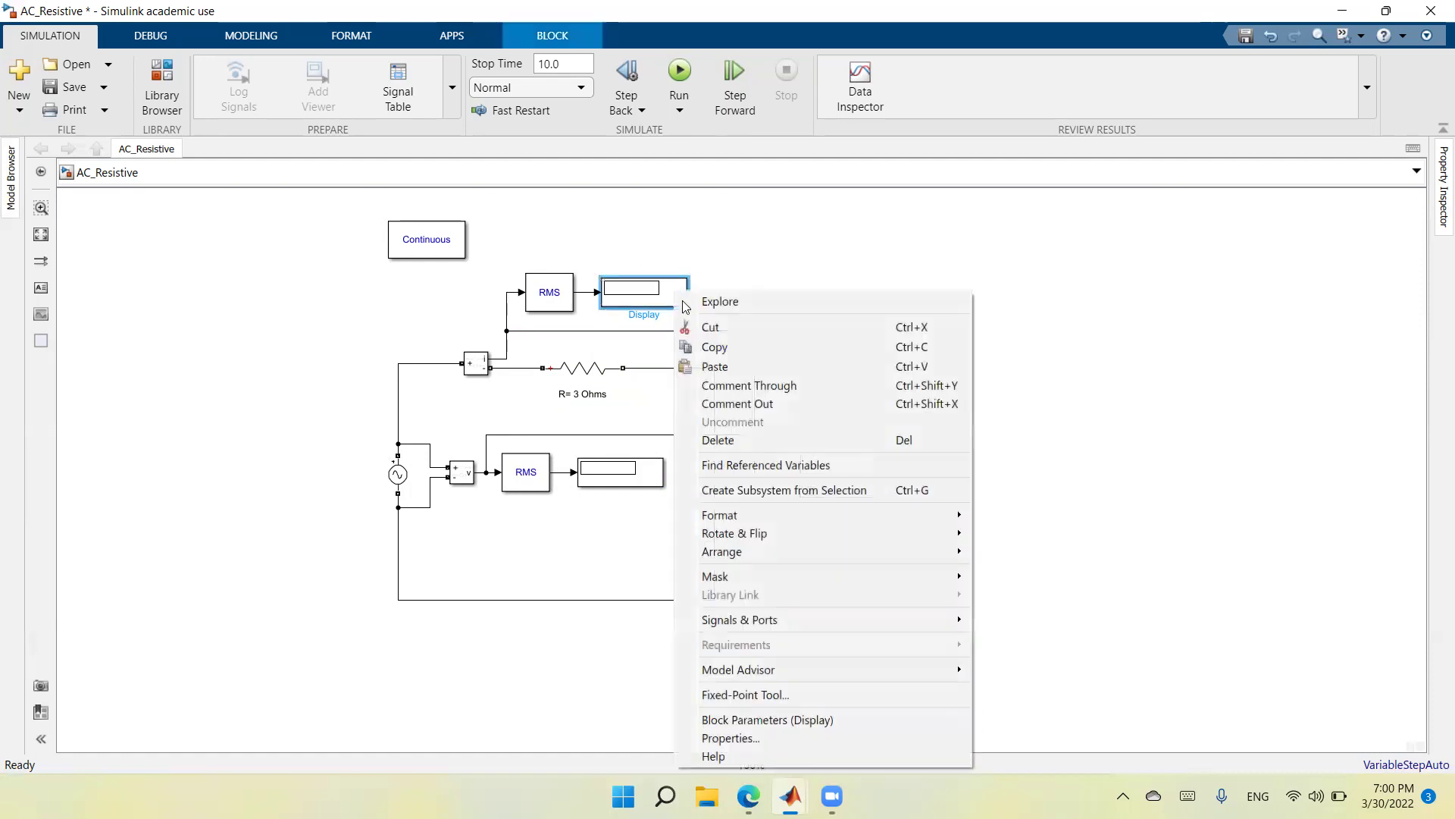
pyautogui.click(713, 346)
pyautogui.rightClick(980, 596)
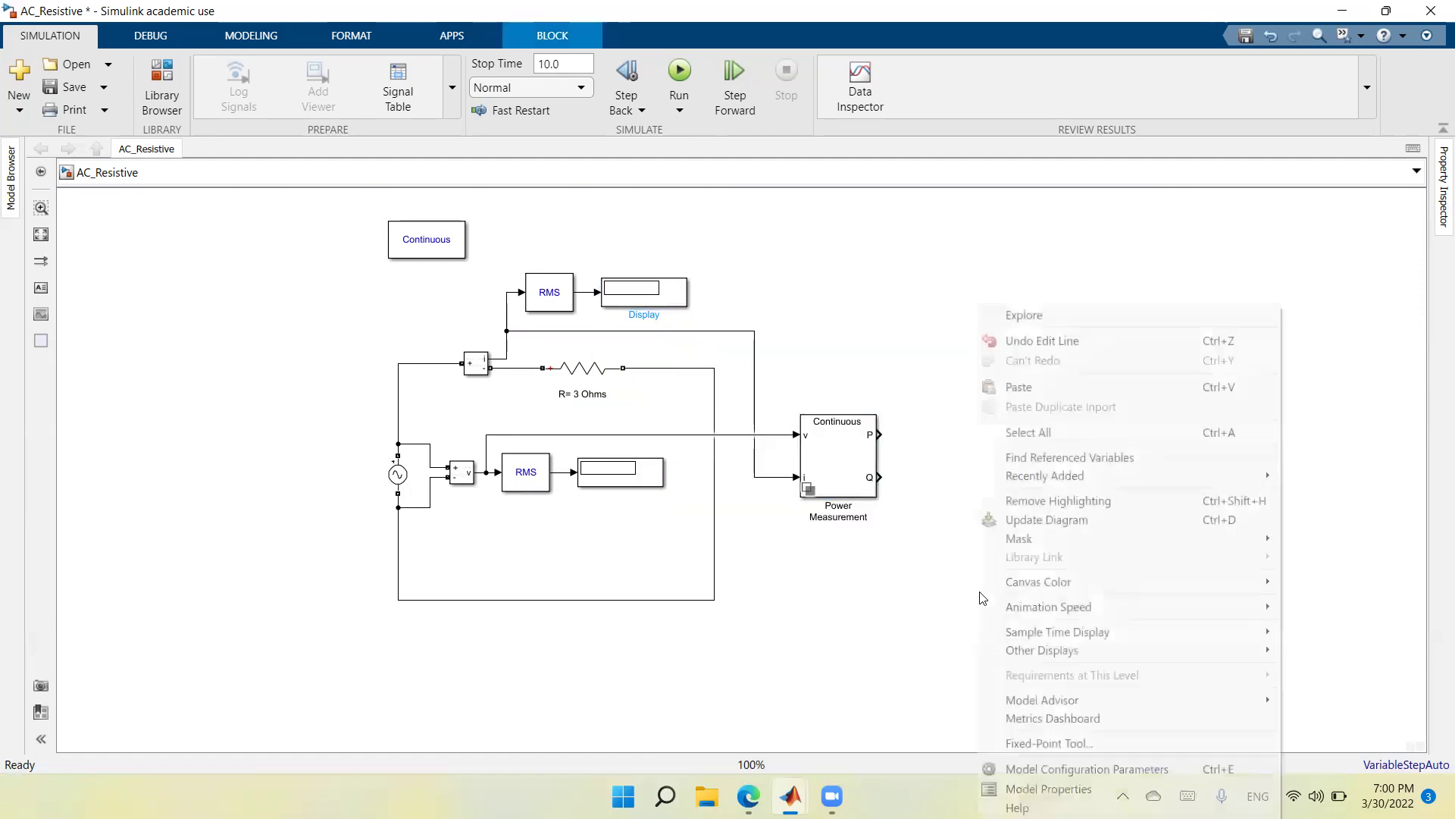
pyautogui.click(1017, 388)
pyautogui.moveTo(1004, 568); pyautogui.dragTo(967, 431)
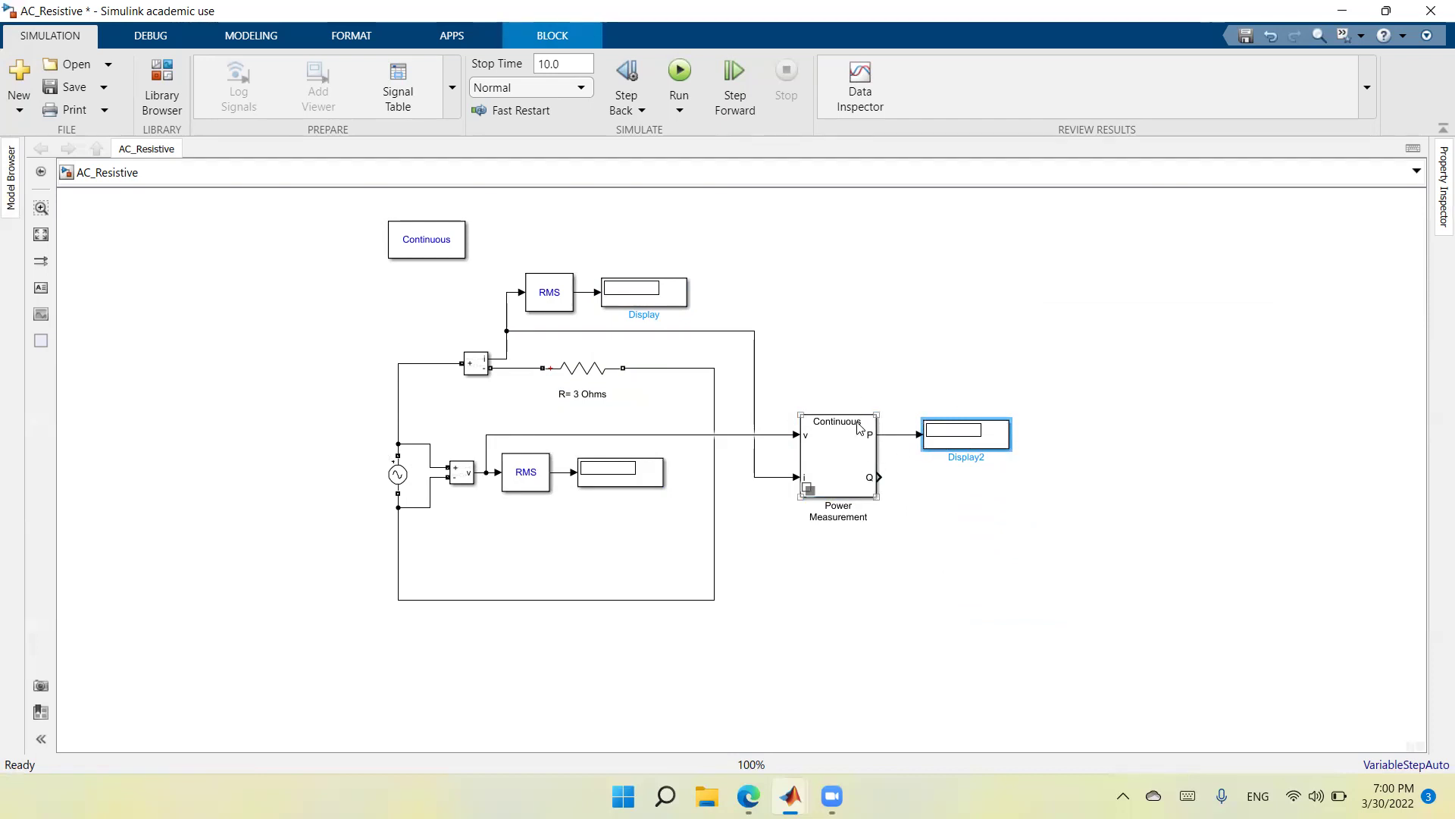
# Rename the Display block on the Power Measurement P output to "P, W"
pyautogui.doubleClick(964, 458)
pyautogui.write('P, W')
pyautogui.click(1003, 597)
# Rename the RMS current Display block to "I, A" and the RMS voltage Display block to "Vs, V"
pyautogui.click(650, 315)
pyautogui.doubleClick(650, 315)
pyautogui.press('BackSpace')
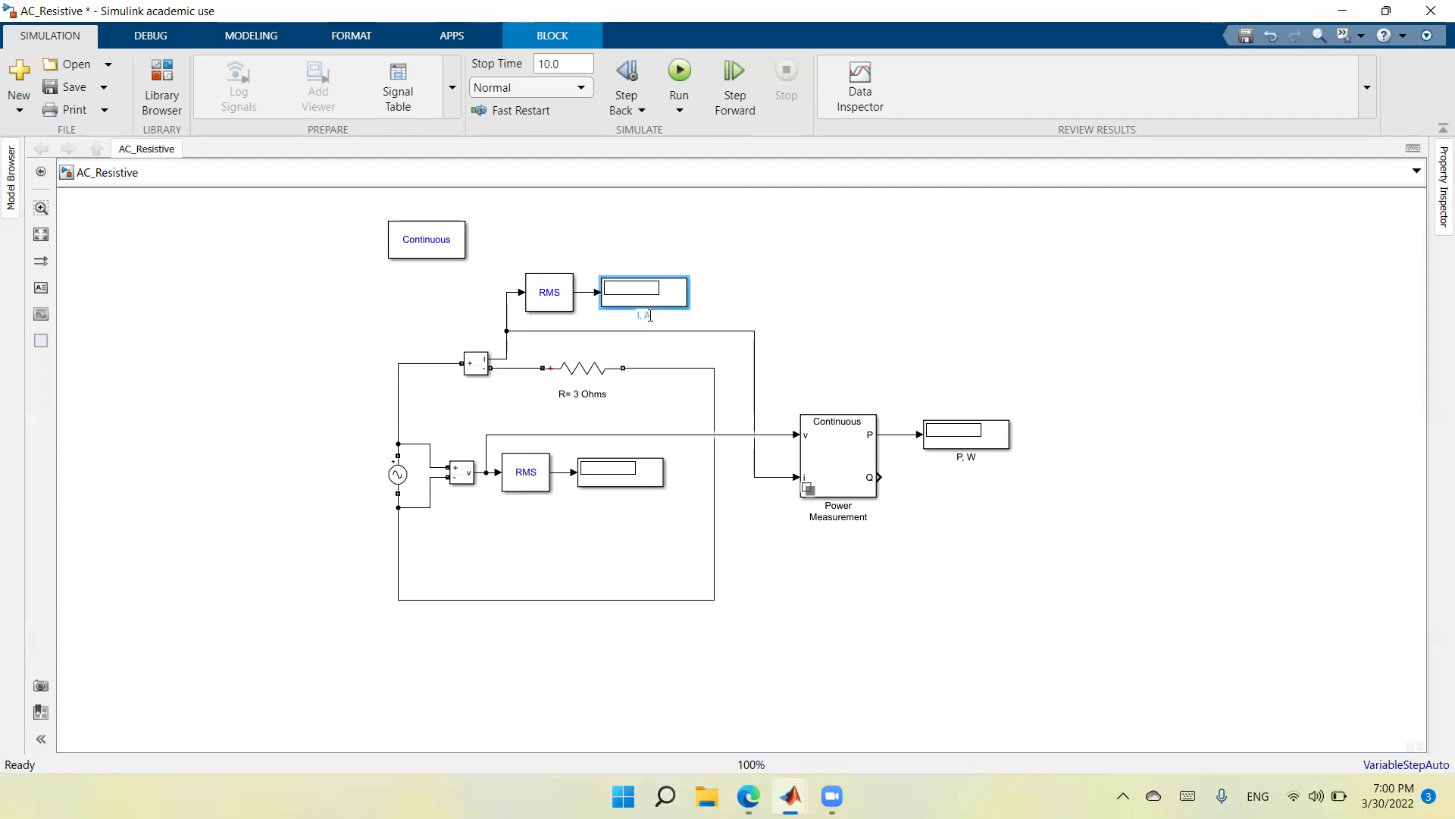
pyautogui.click(805, 258)
pyautogui.click(623, 479)
pyautogui.doubleClick(623, 495)
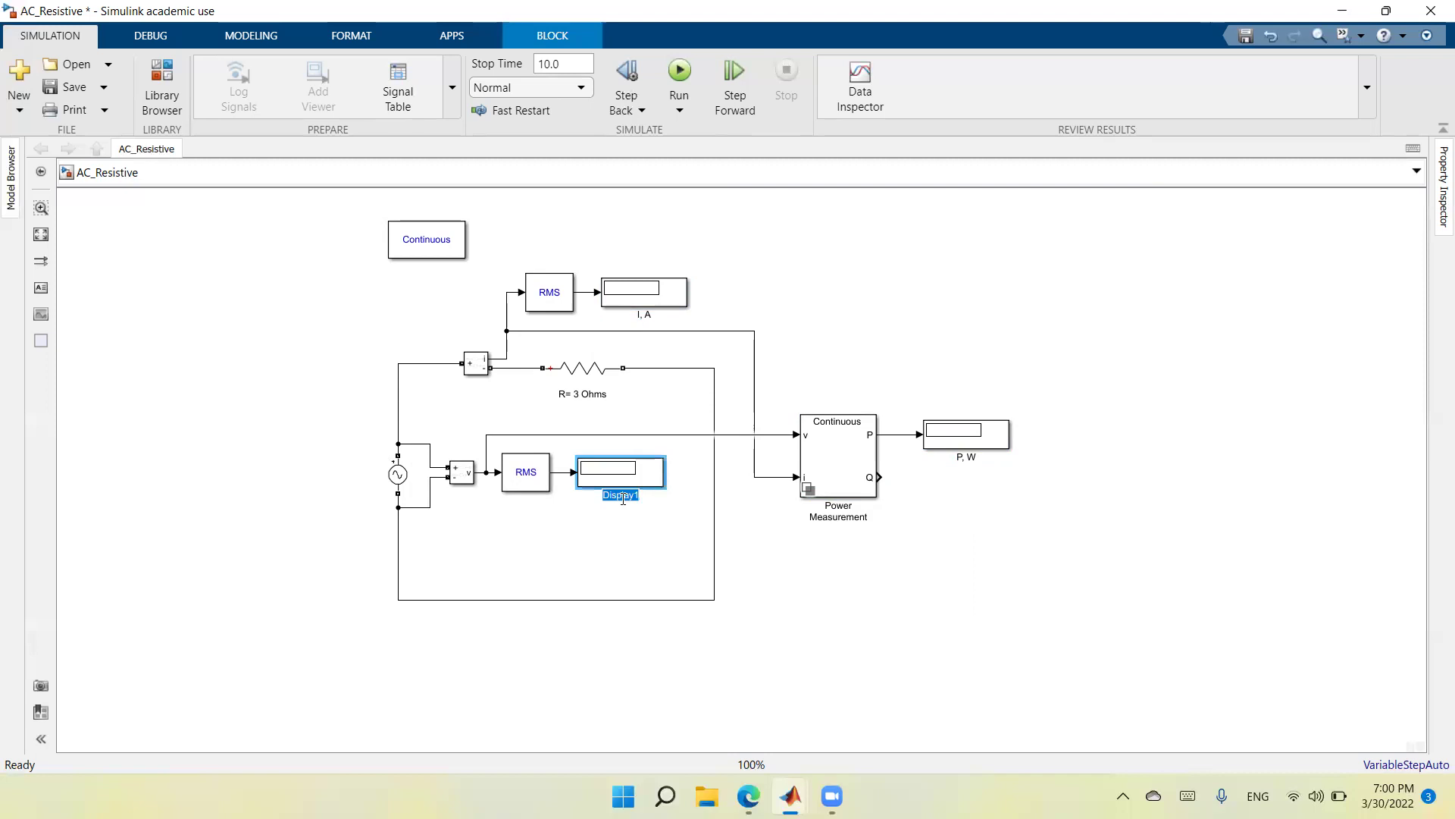
pyautogui.press('BackSpace')
pyautogui.click(864, 615)
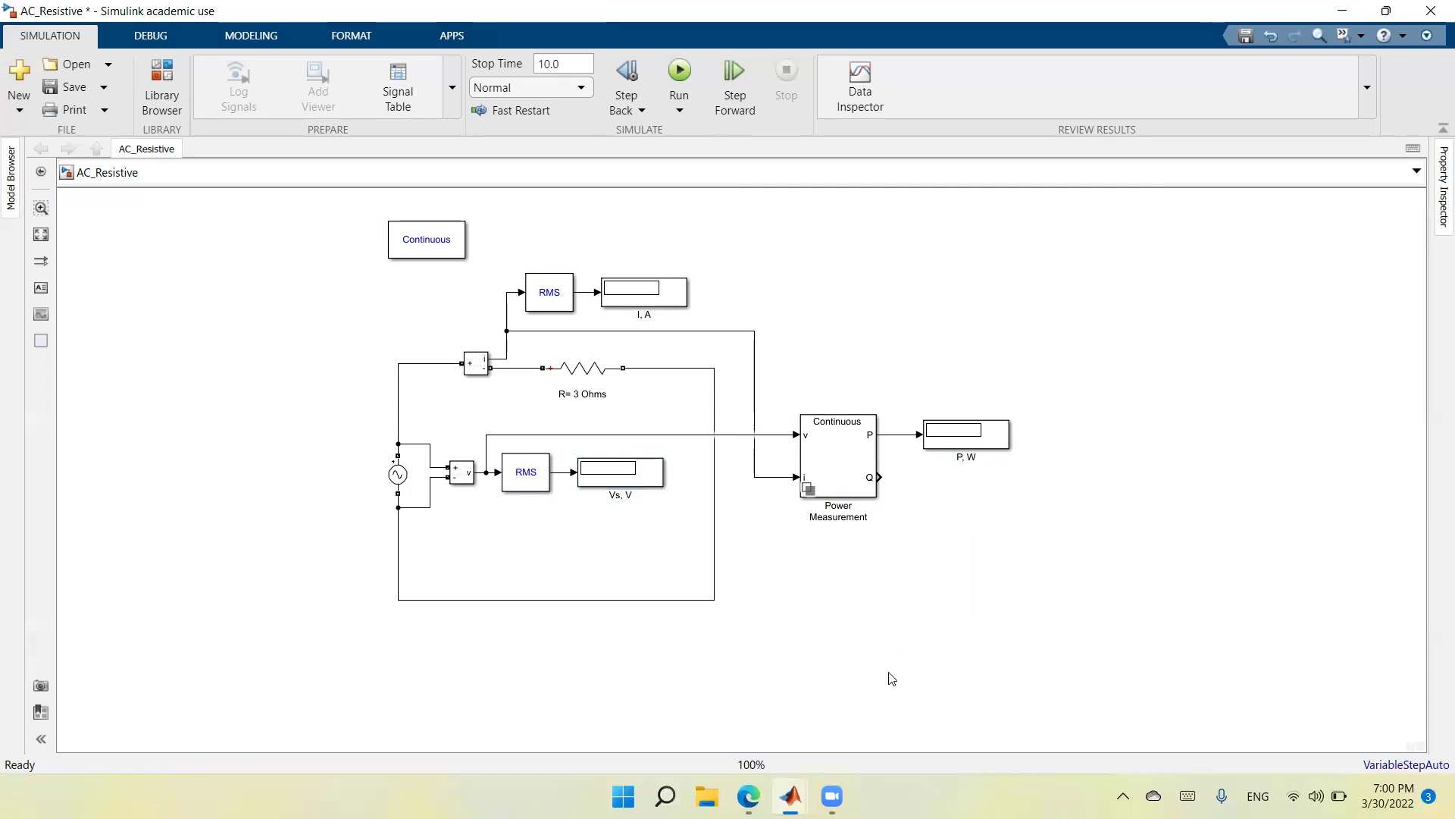
# Run the simulation and shorten the stop time to 0.02
pyautogui.click(677, 83)
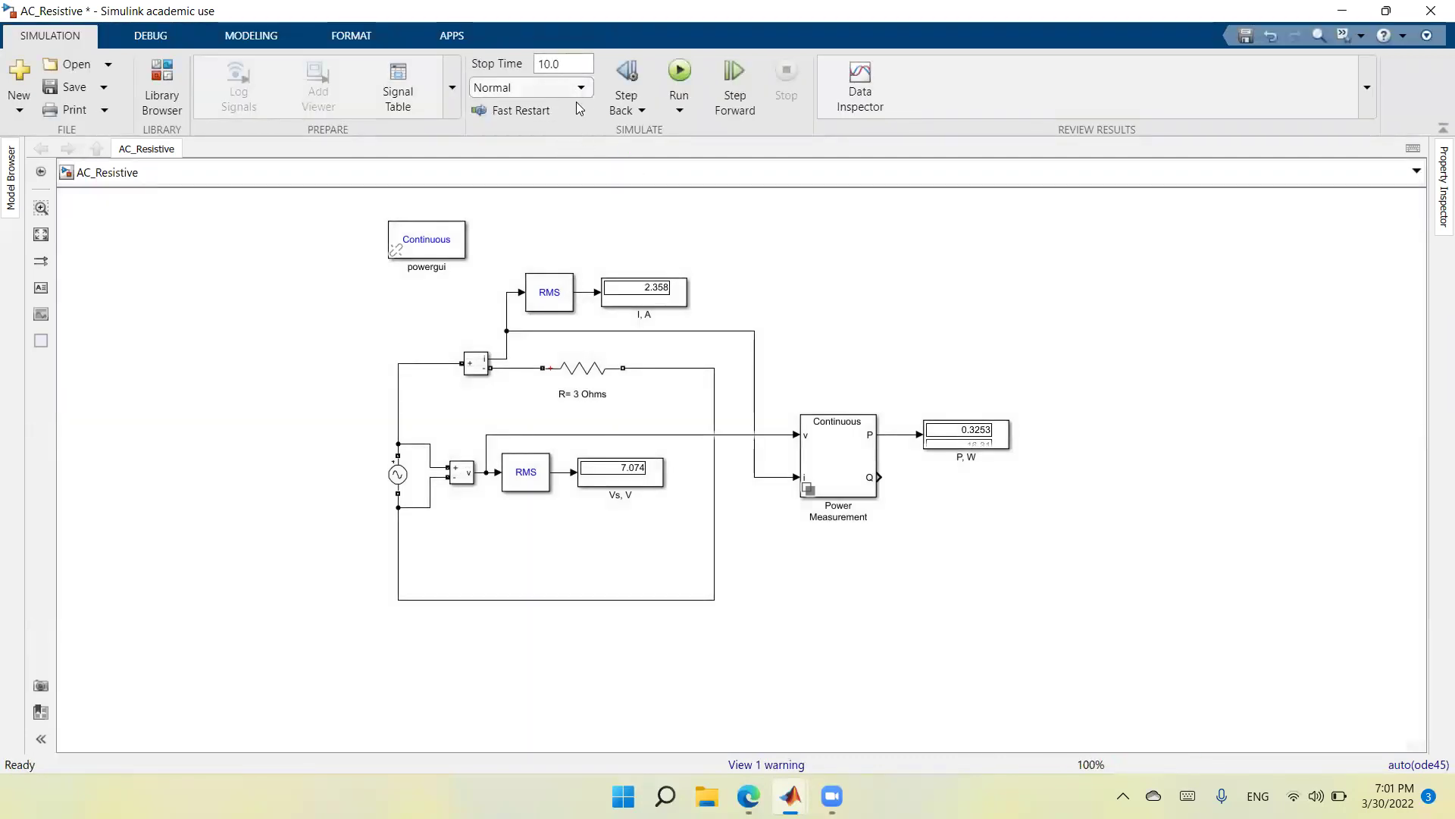
pyautogui.click(569, 63)
pyautogui.write('0')
pyautogui.press('Return')
# Set the Power Measurement block's base frequency to 50 Hz and its harmonic numbers to [1]
pyautogui.click(855, 472)
pyautogui.doubleClick(855, 472)
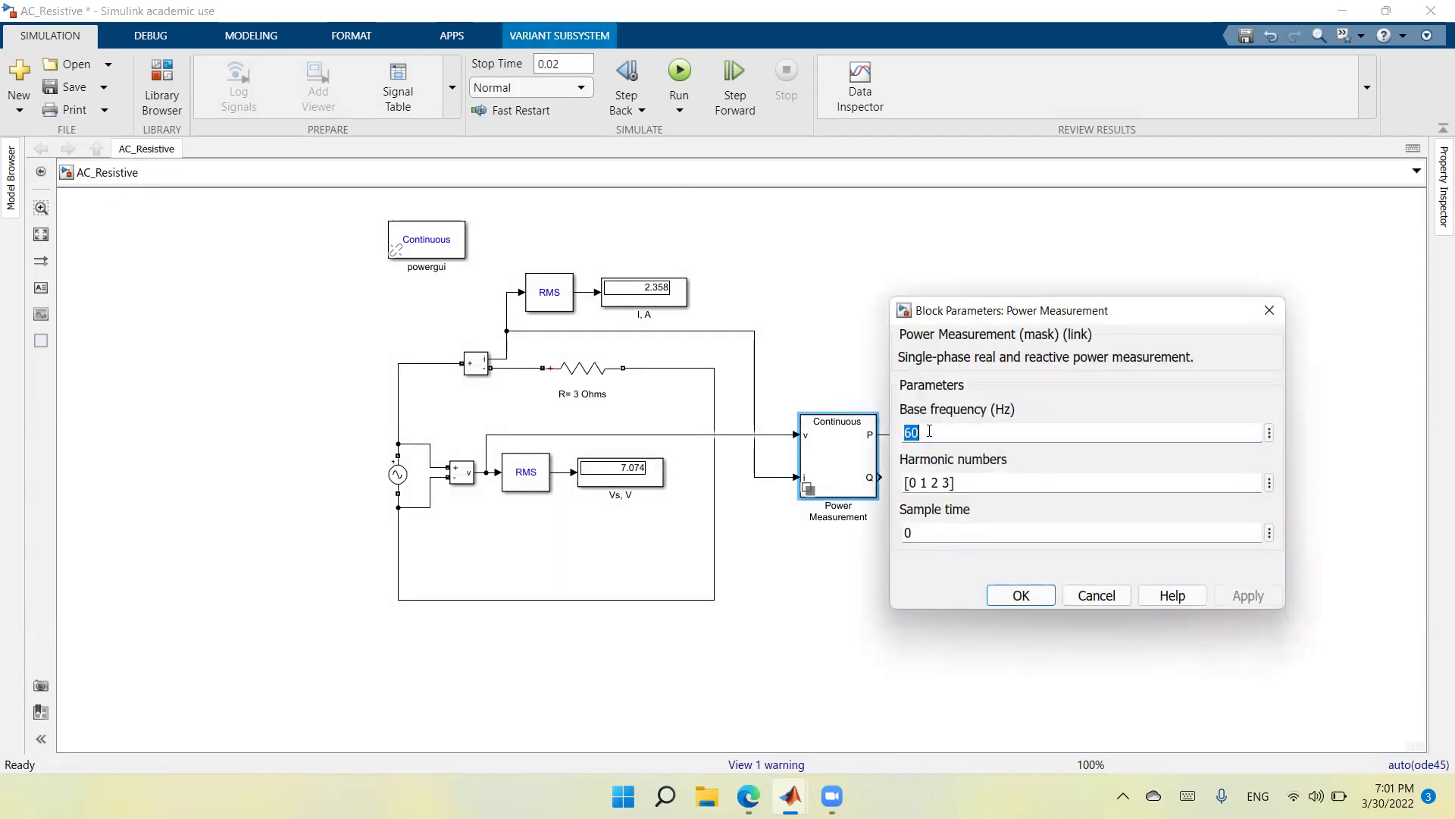
pyautogui.write('5')
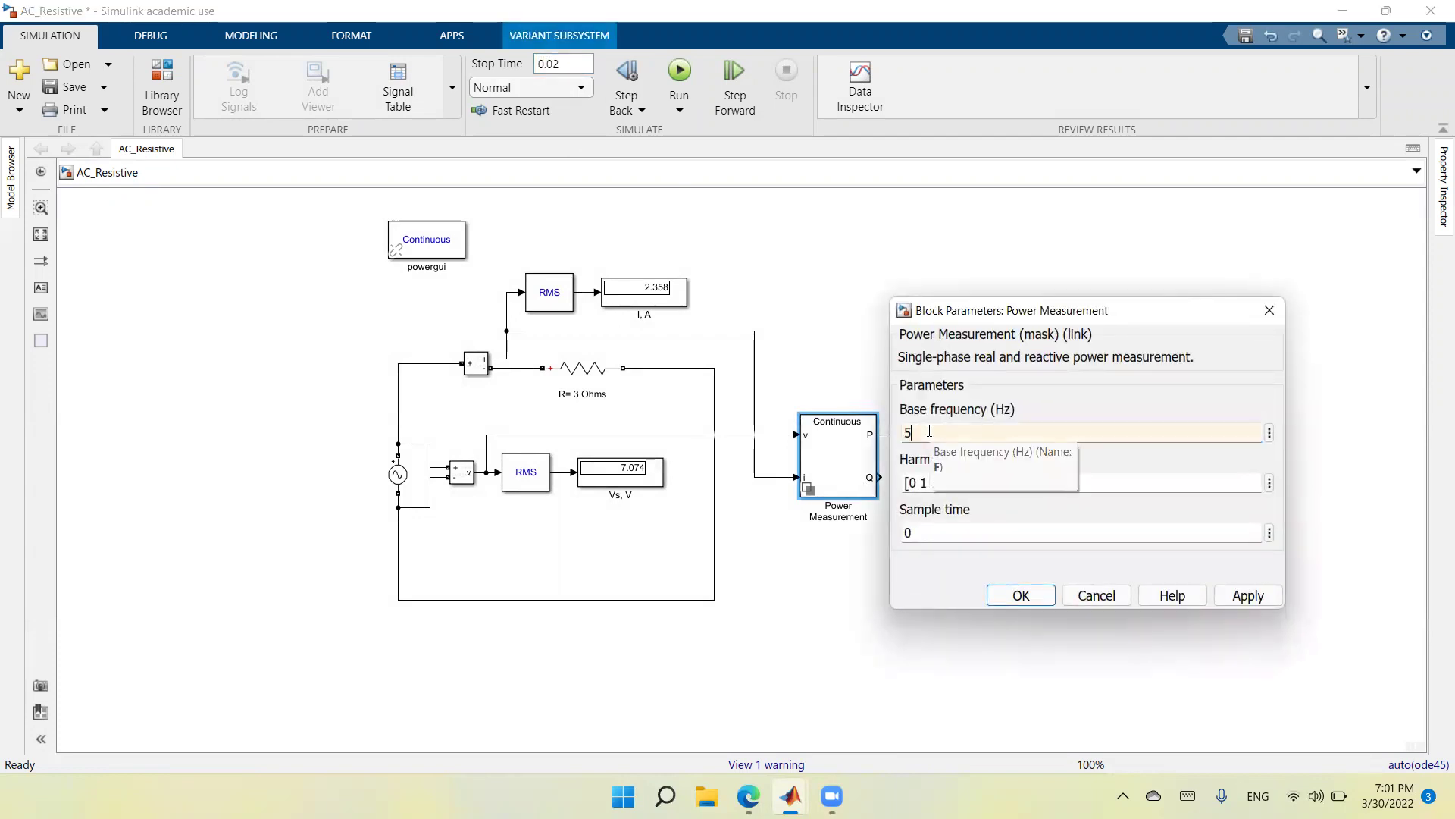
pyautogui.tripleClick(946, 483)
pyautogui.click(947, 483)
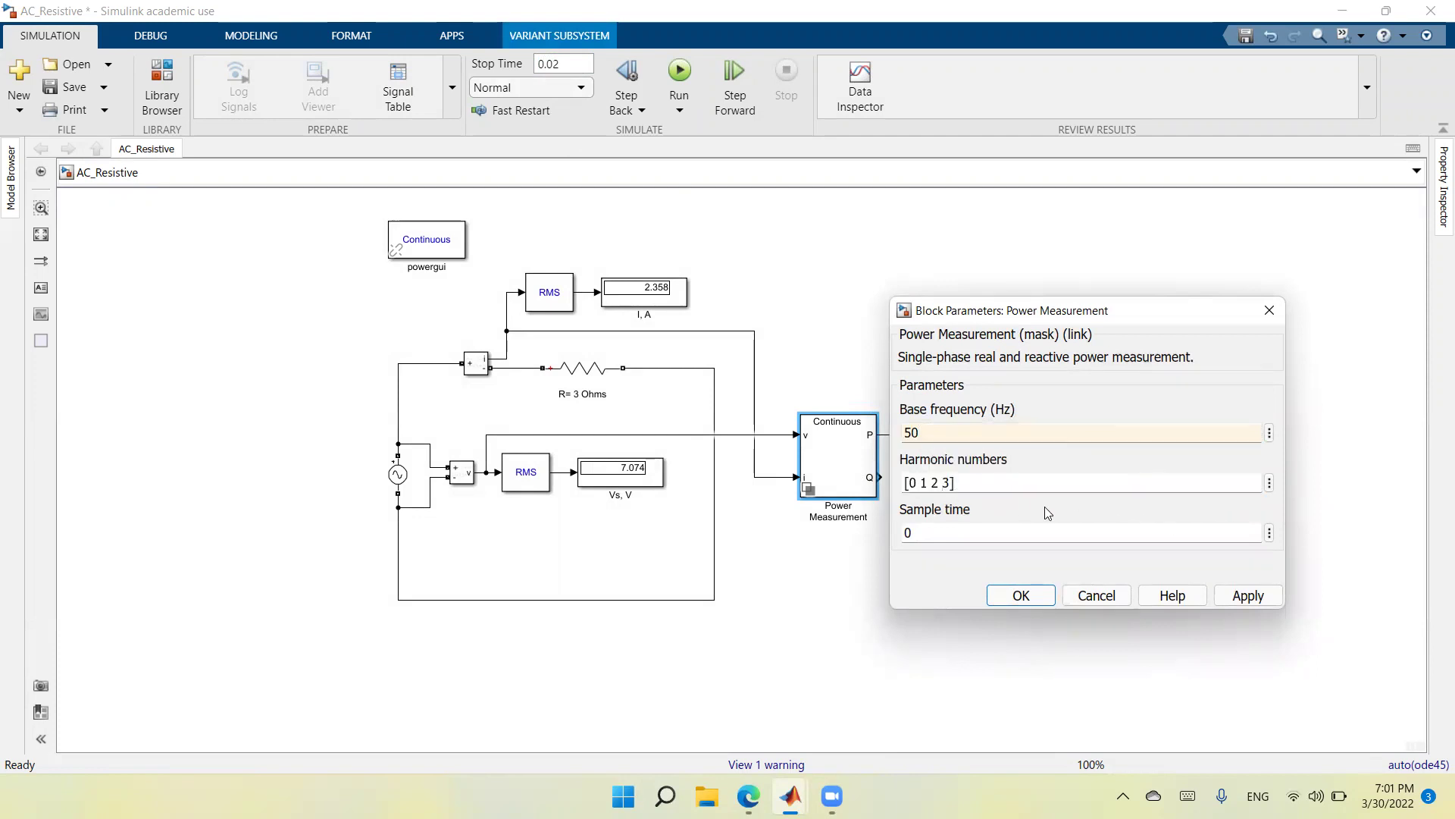
pyautogui.press('Delete')
pyautogui.press('BackSpace')
pyautogui.press('BackSpace')
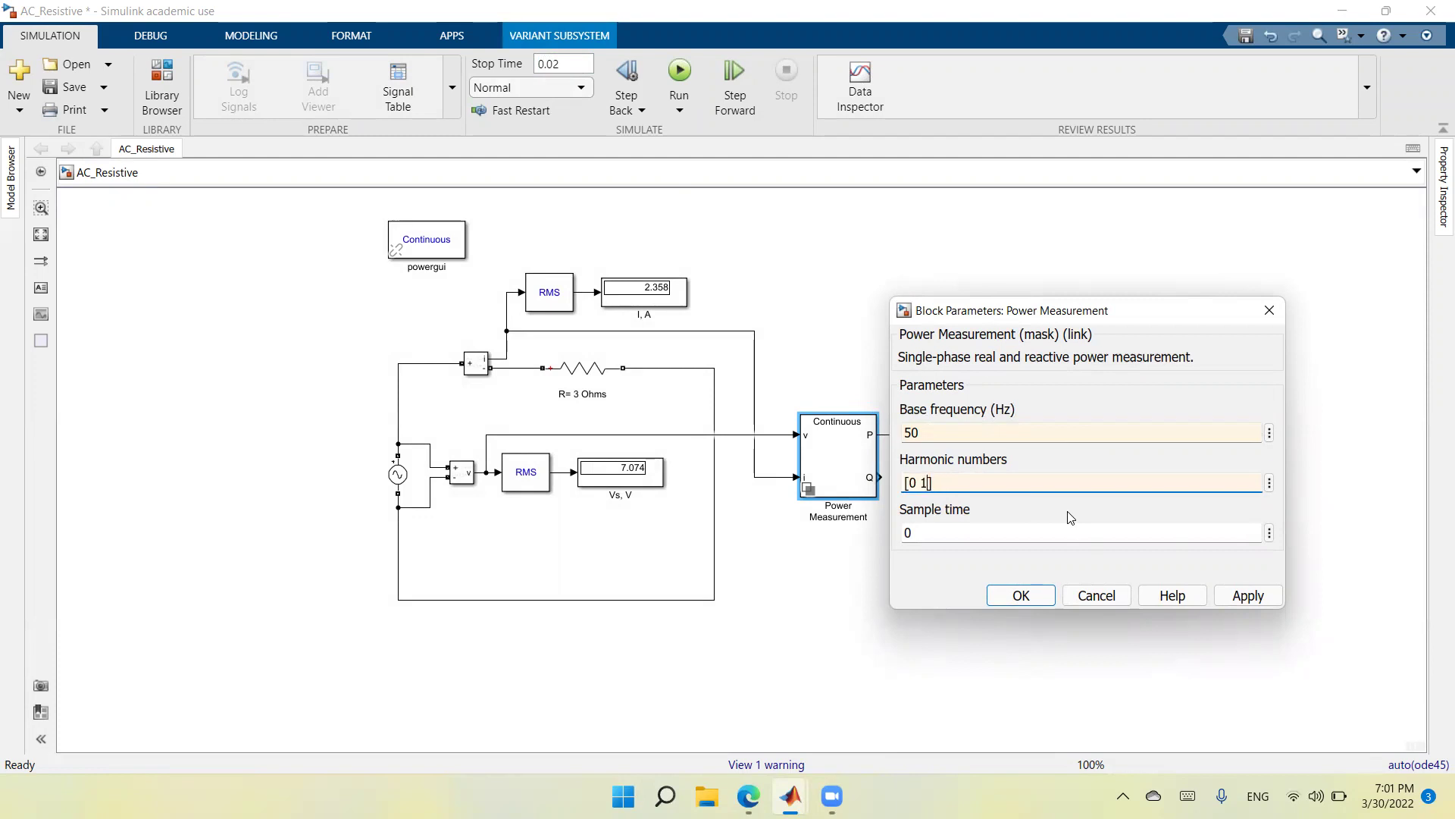
pyautogui.press('Left')
pyautogui.press('BackSpace')
pyautogui.press('BackSpace')
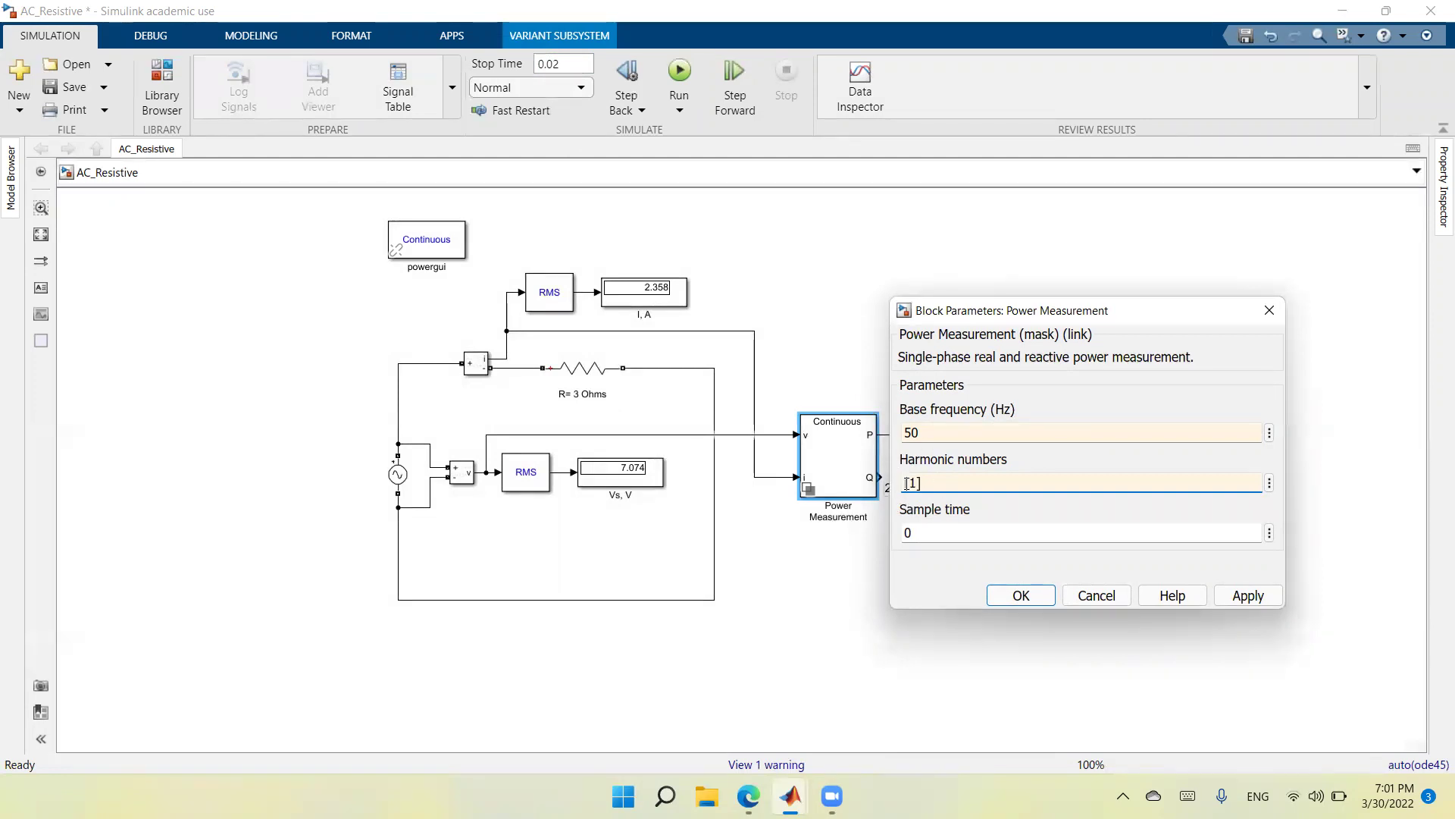
pyautogui.click(1239, 595)
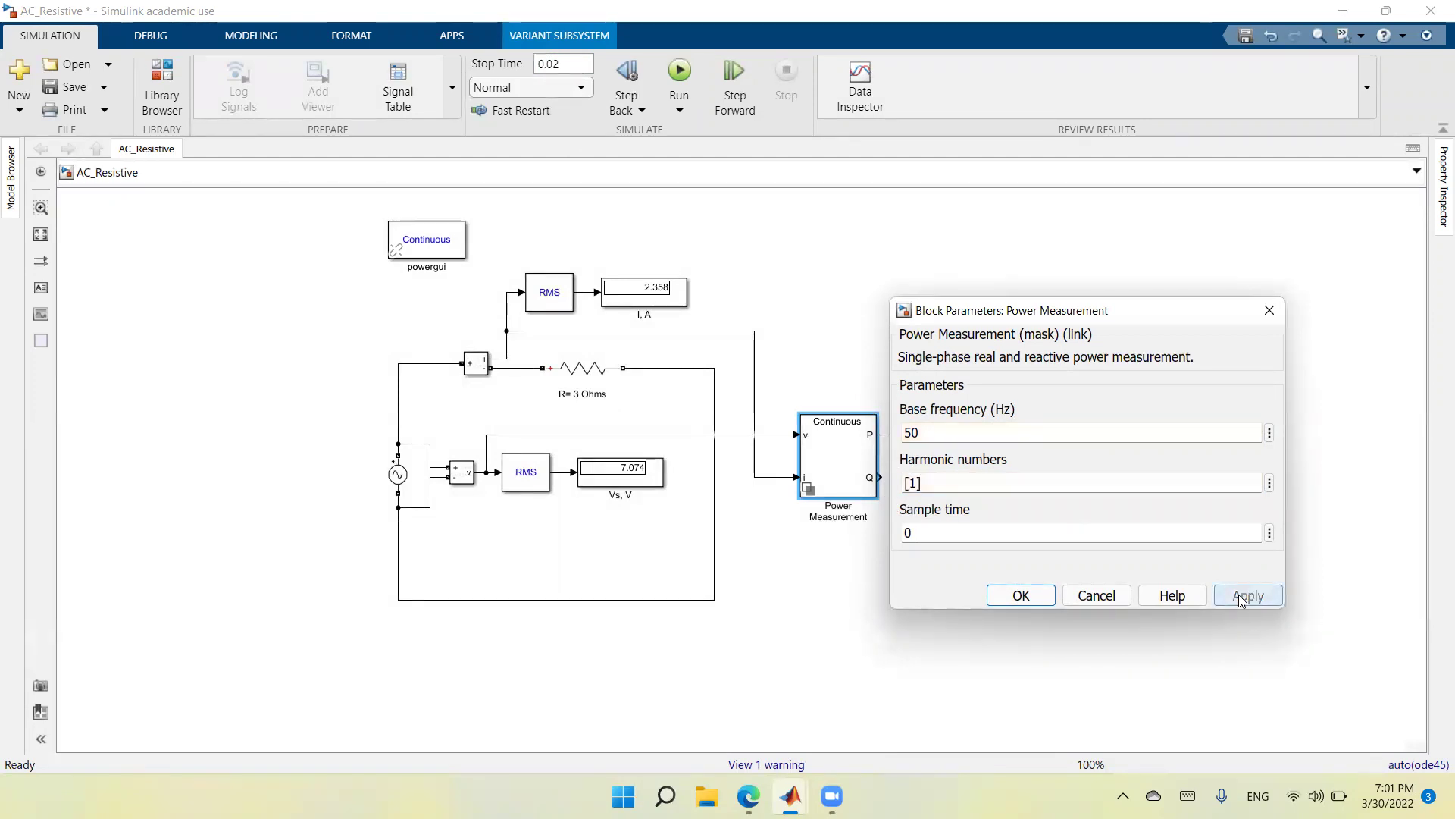
pyautogui.click(1021, 596)
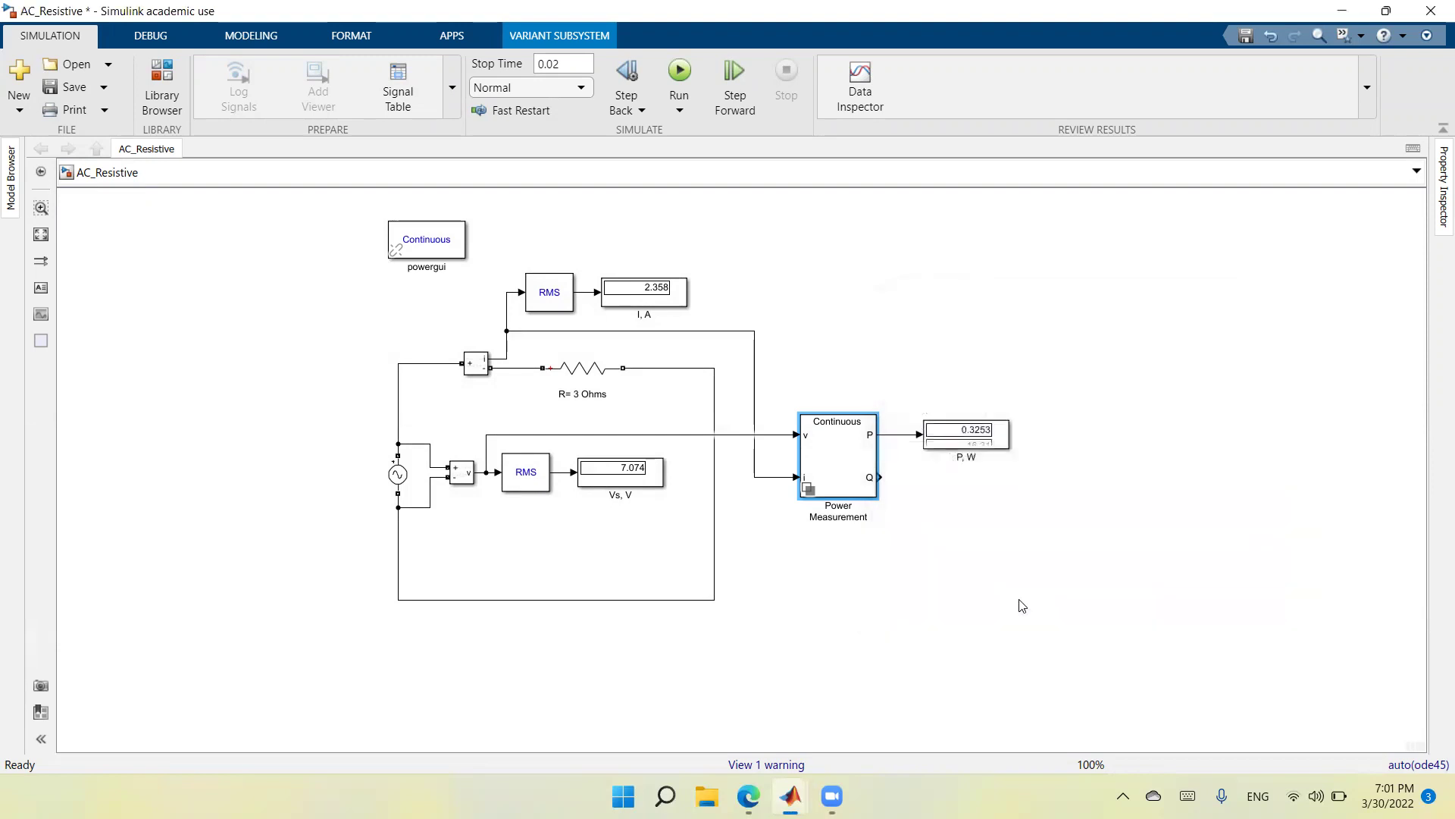
# Run the simulation and check the RMS voltage display against the AC source
pyautogui.click(680, 75)
pyautogui.click(392, 476)
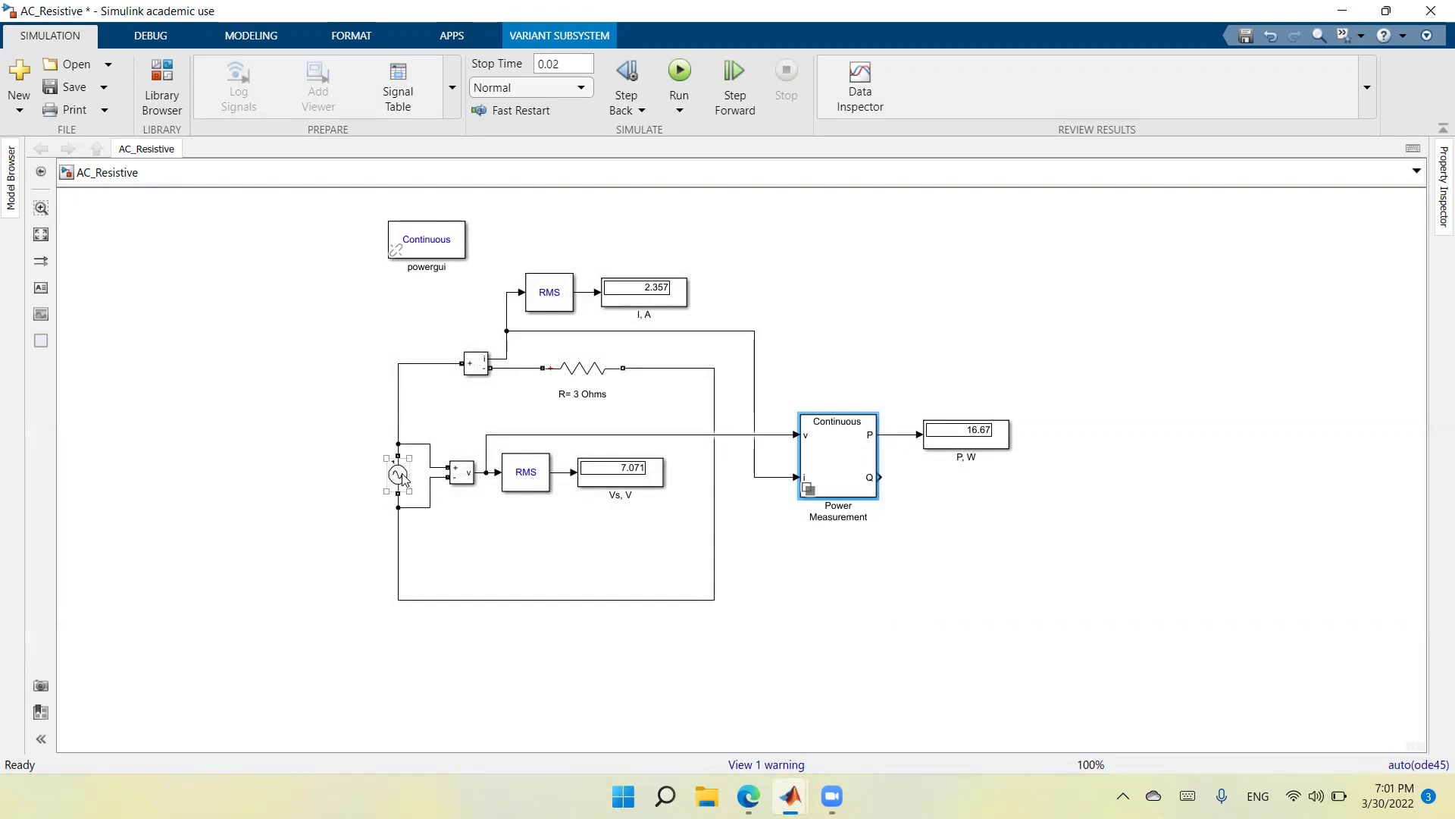
pyautogui.click(621, 456)
pyautogui.click(530, 518)
# Copy the "P, W" Display block, connect the copy to the Power Measurement Q output and rename it "Q, VAR"
pyautogui.click(959, 453)
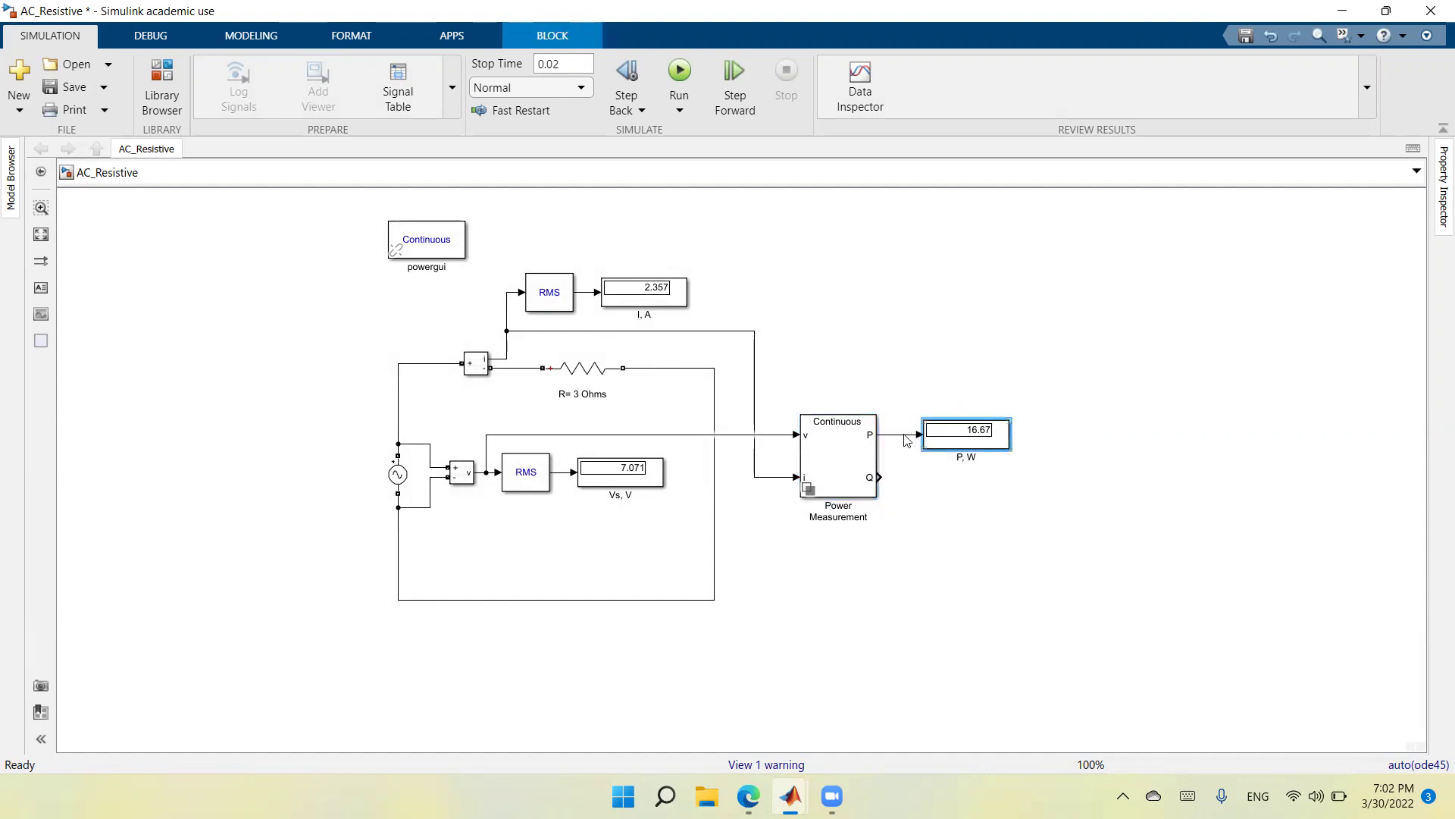
pyautogui.rightClick(956, 452)
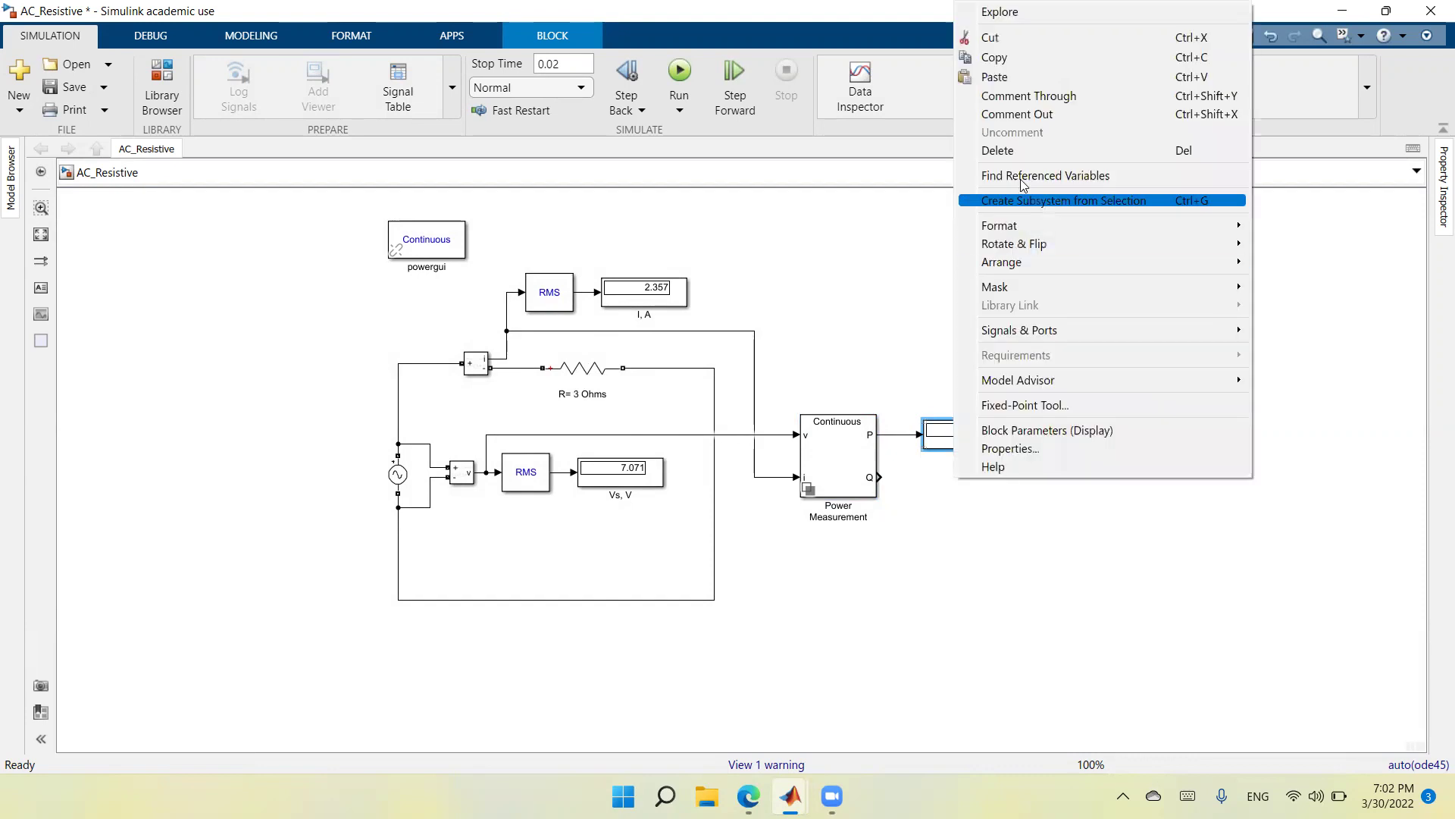
pyautogui.click(1029, 627)
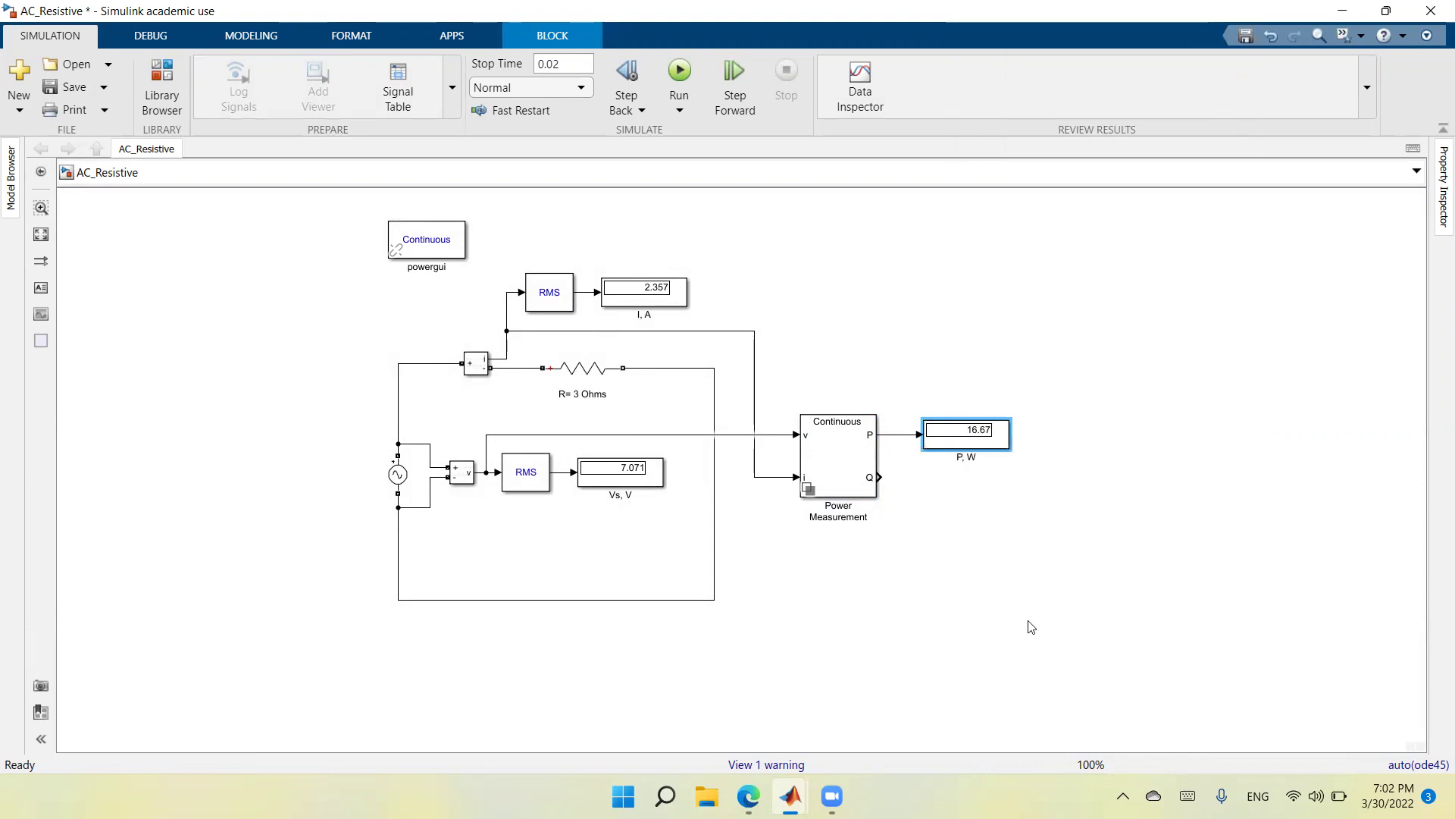
pyautogui.rightClick(1029, 626)
pyautogui.click(1076, 188)
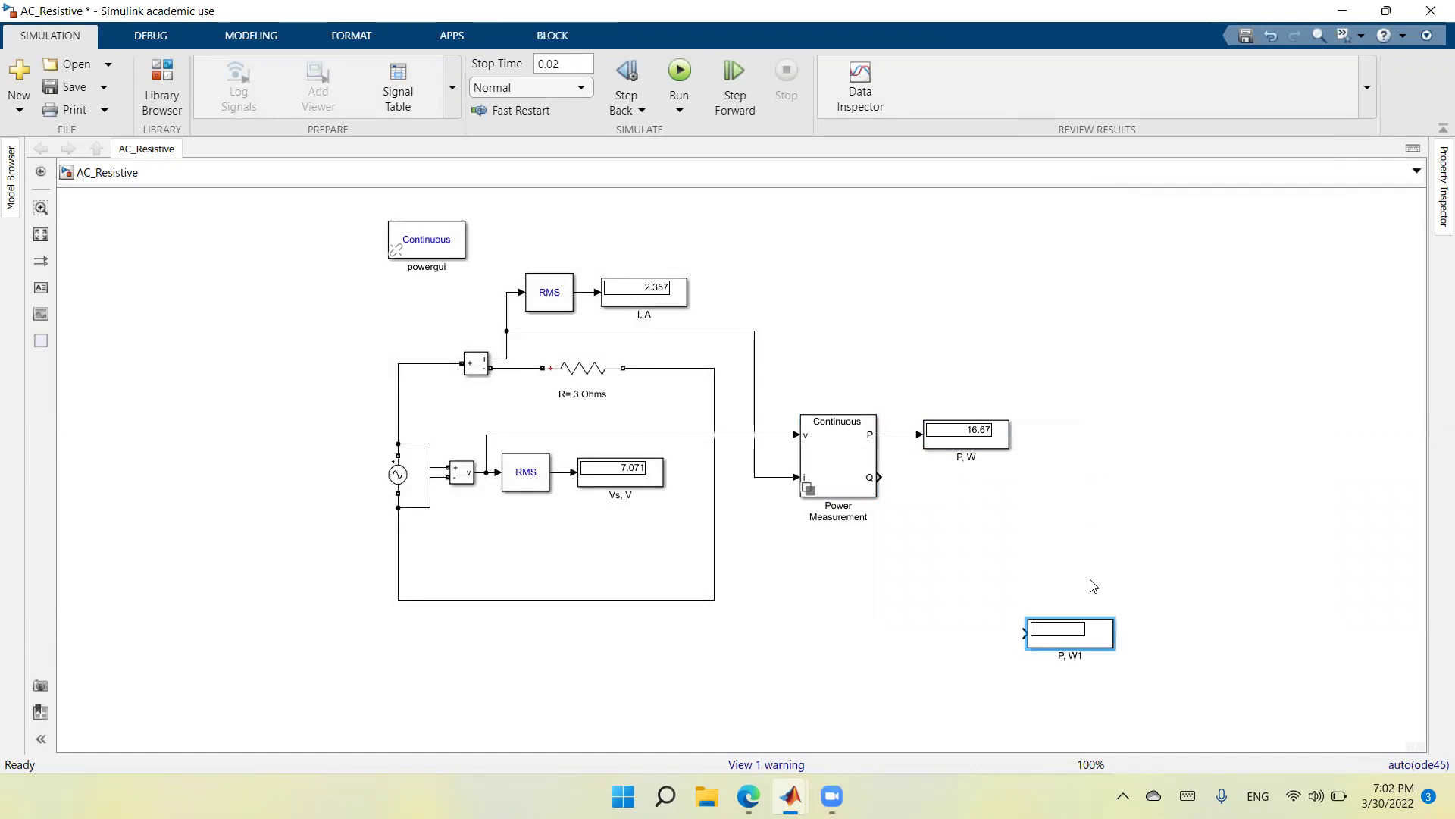
pyautogui.moveTo(1086, 650); pyautogui.dragTo(1024, 494)
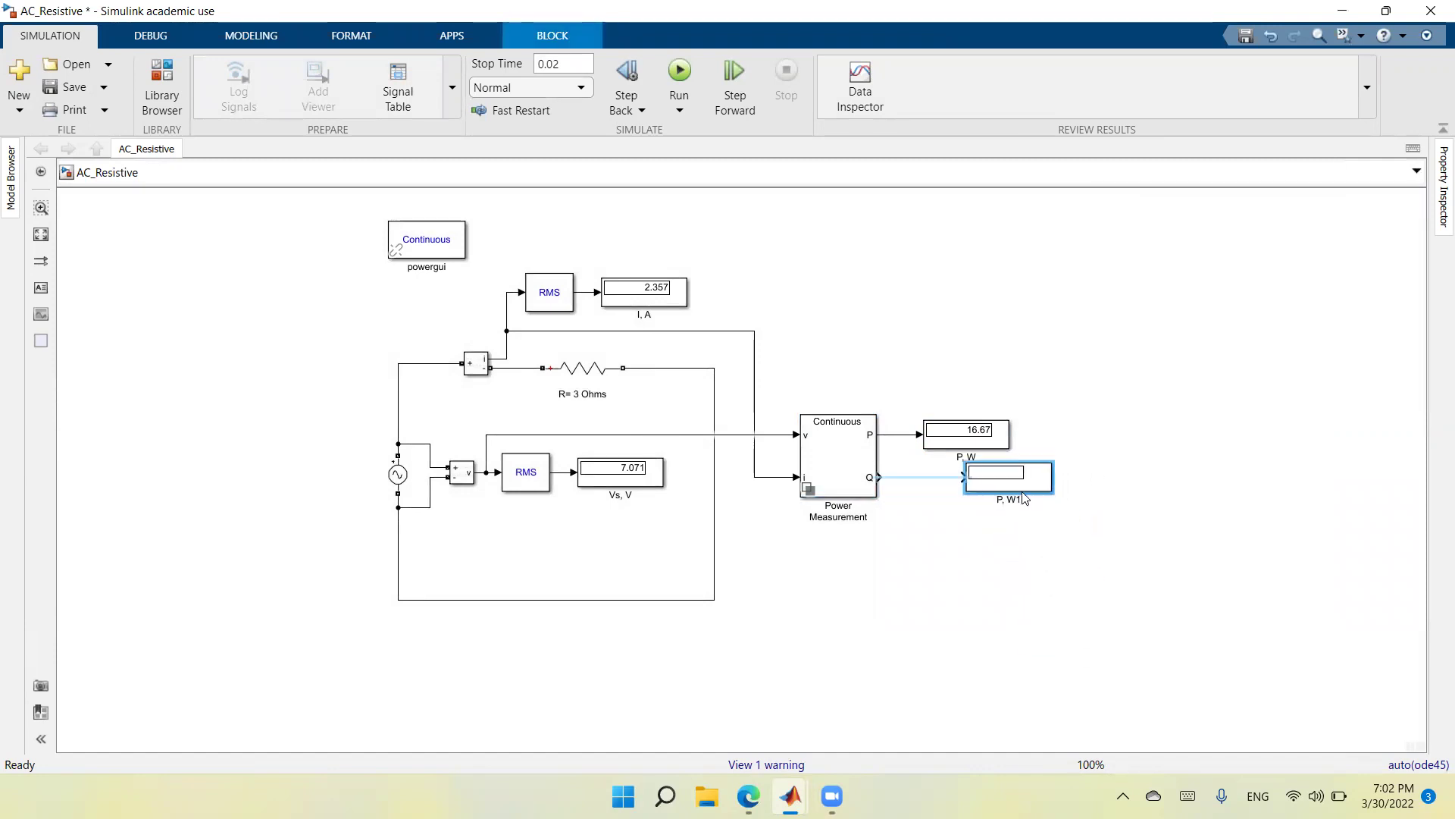
pyautogui.click(939, 485)
pyautogui.moveTo(1032, 497); pyautogui.dragTo(995, 496)
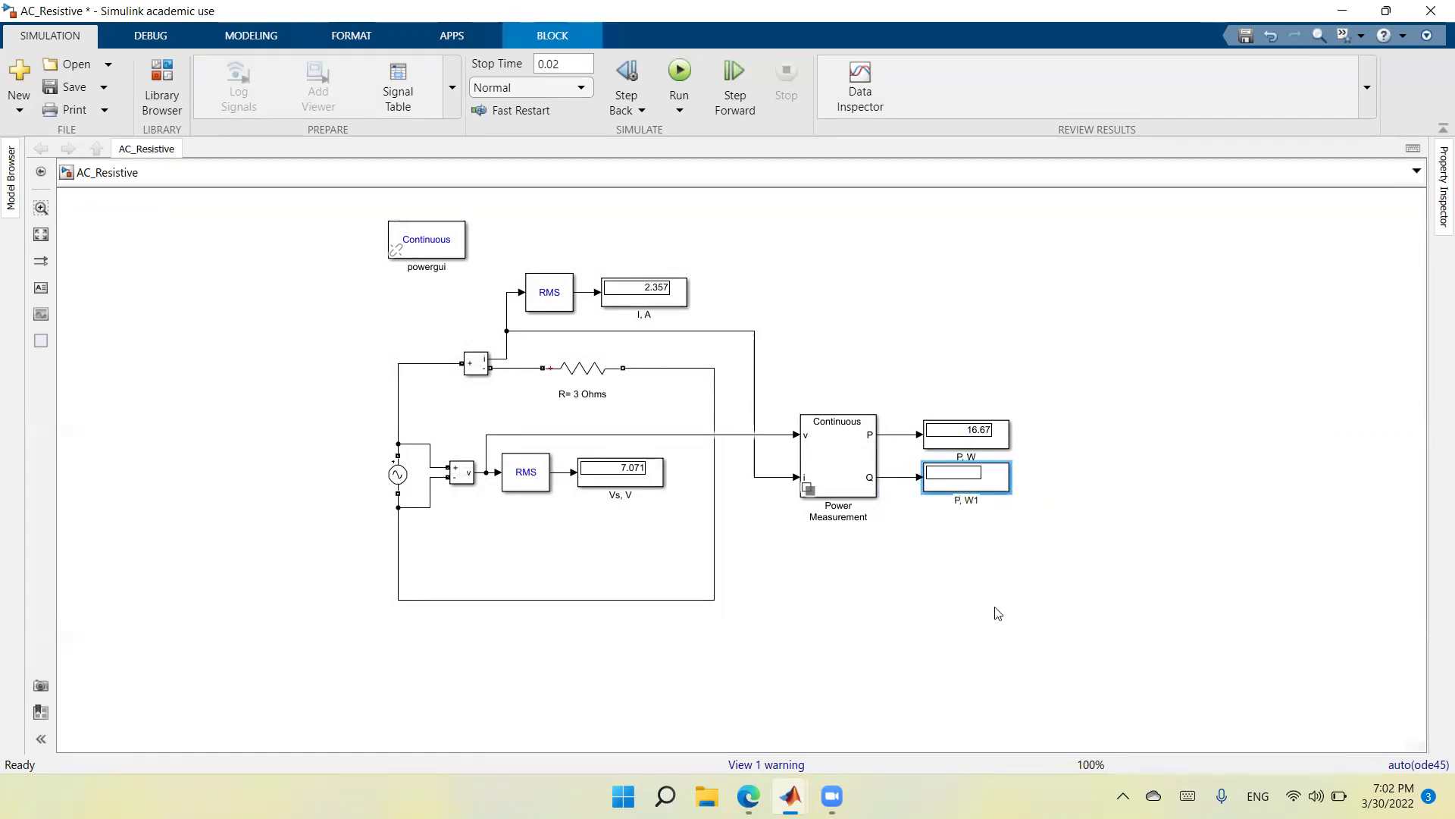
pyautogui.write('Q, VAR')
pyautogui.click(997, 613)
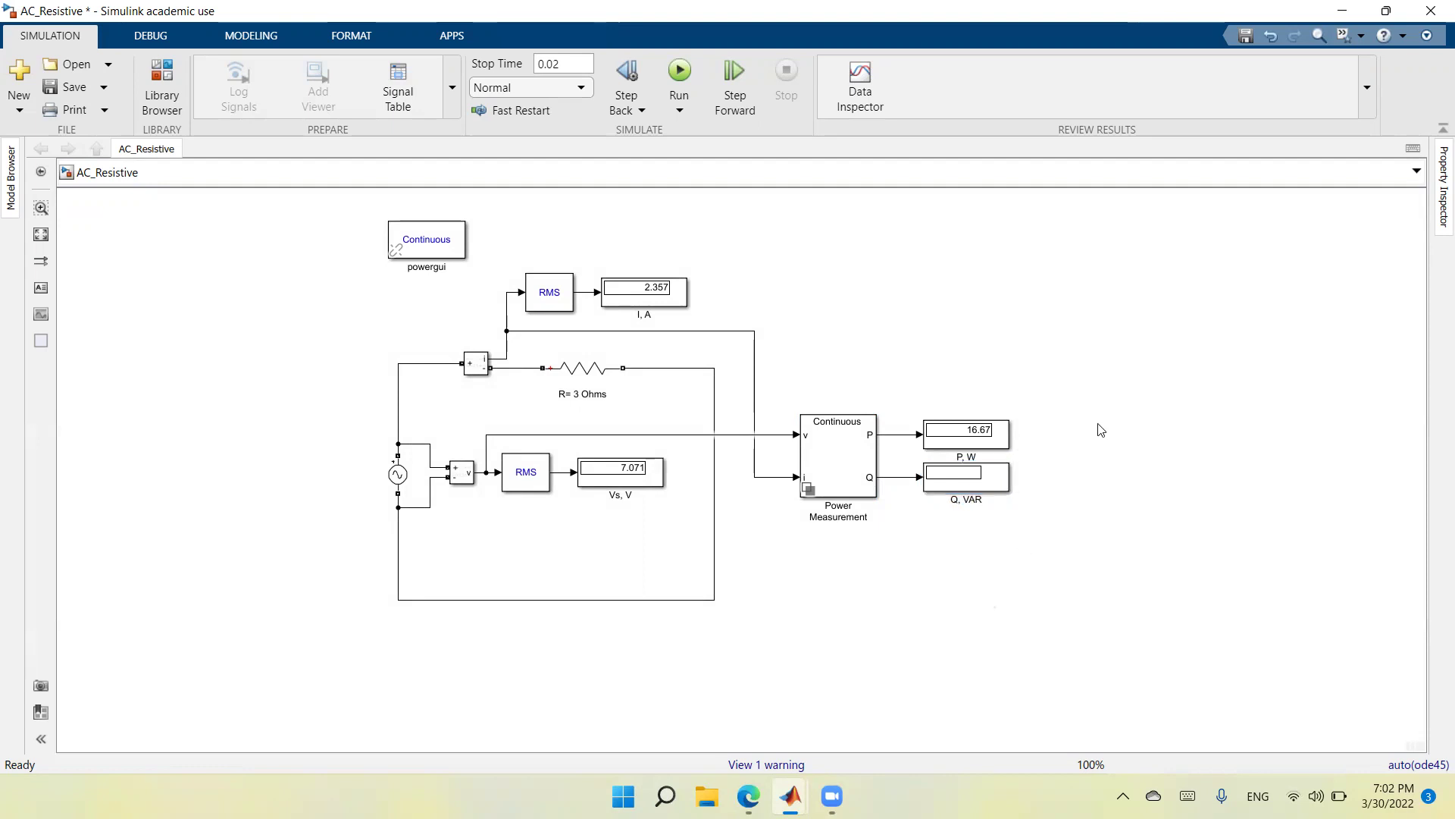
# Run the simulation to update the reactive power display
pyautogui.click(686, 70)
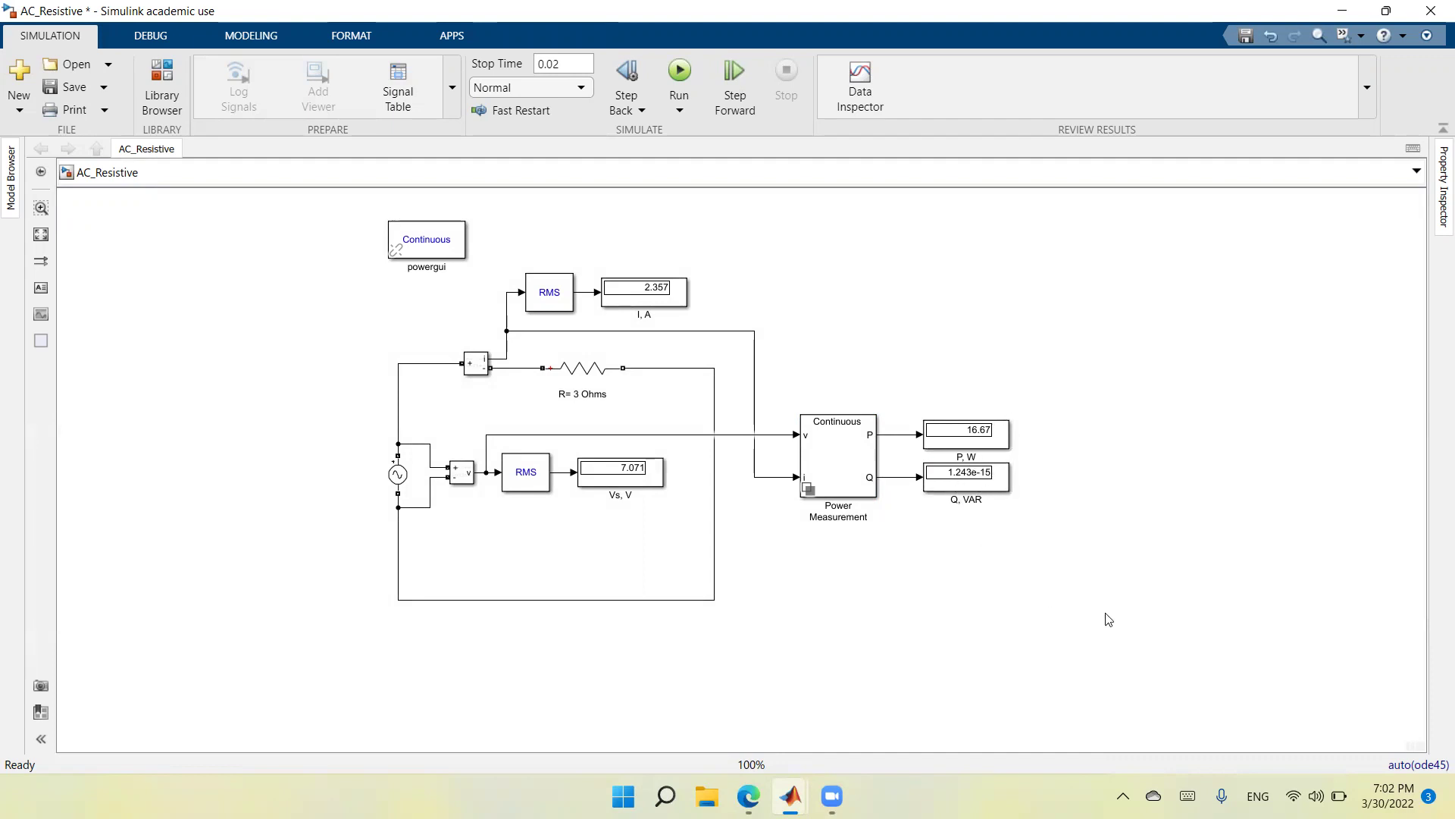
pyautogui.click(951, 476)
pyautogui.click(1073, 514)
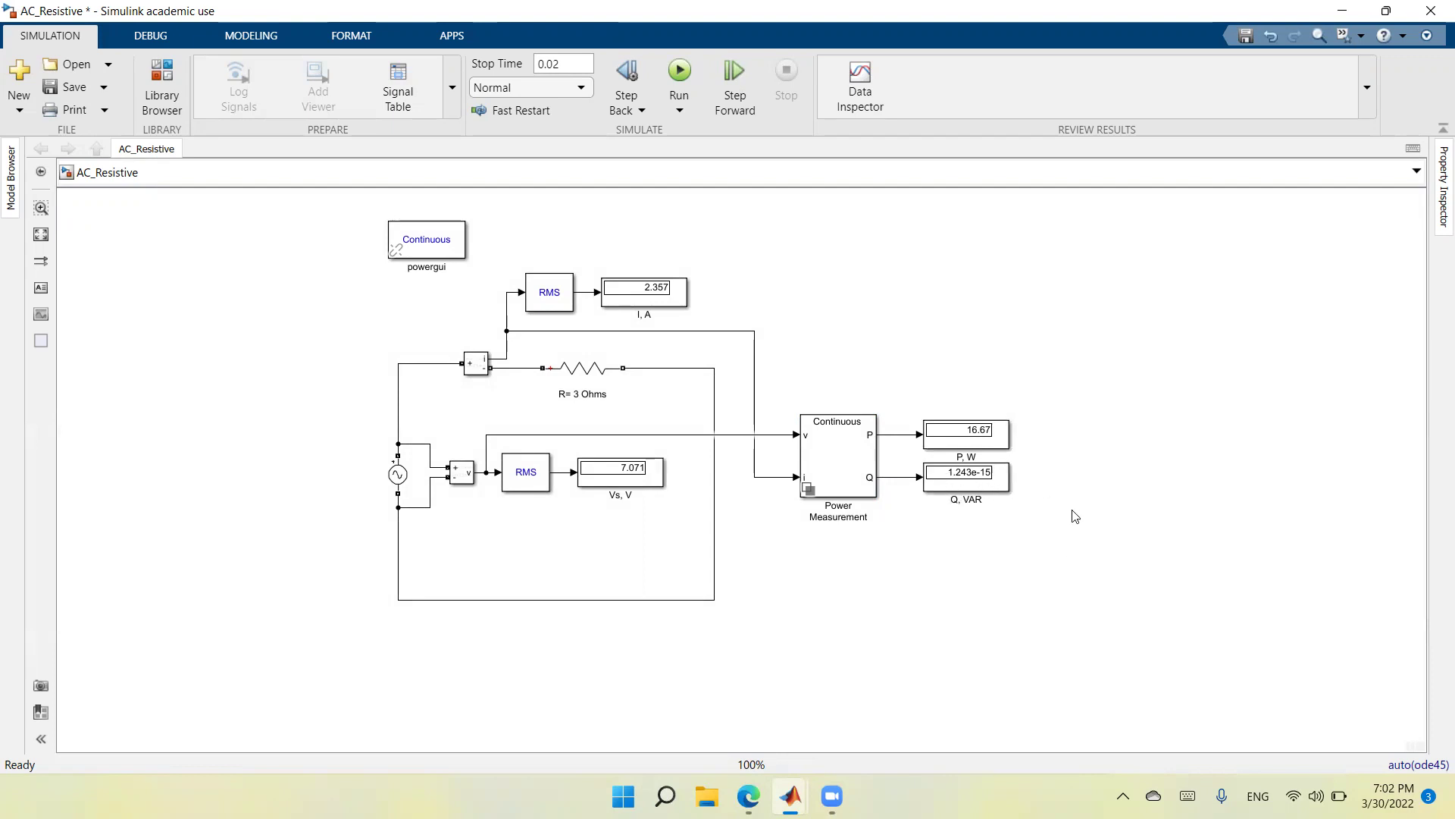
# Set the numeric display format of the "Q, VAR" Display block to bank
pyautogui.click(978, 479)
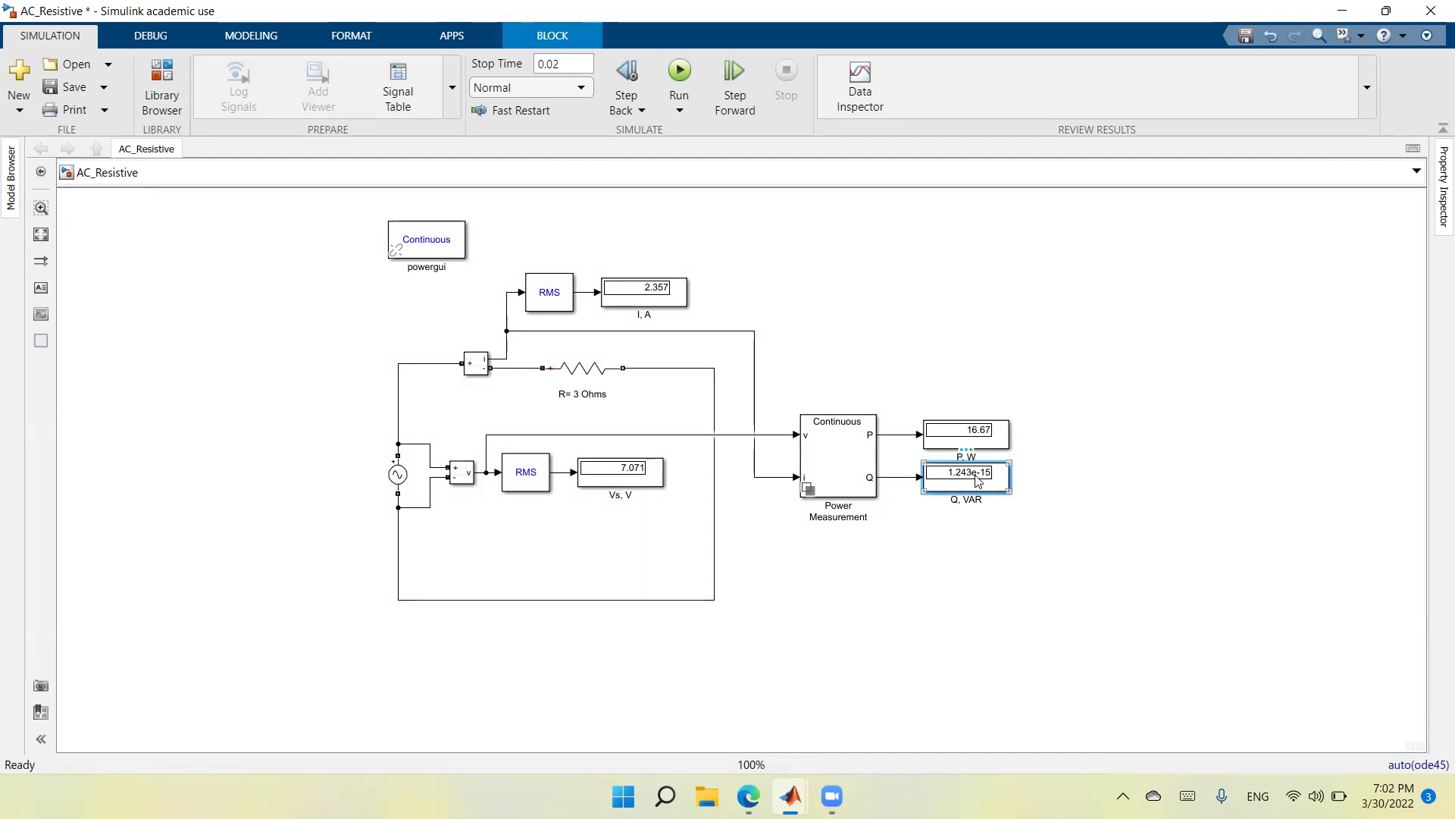
pyautogui.rightClick(978, 480)
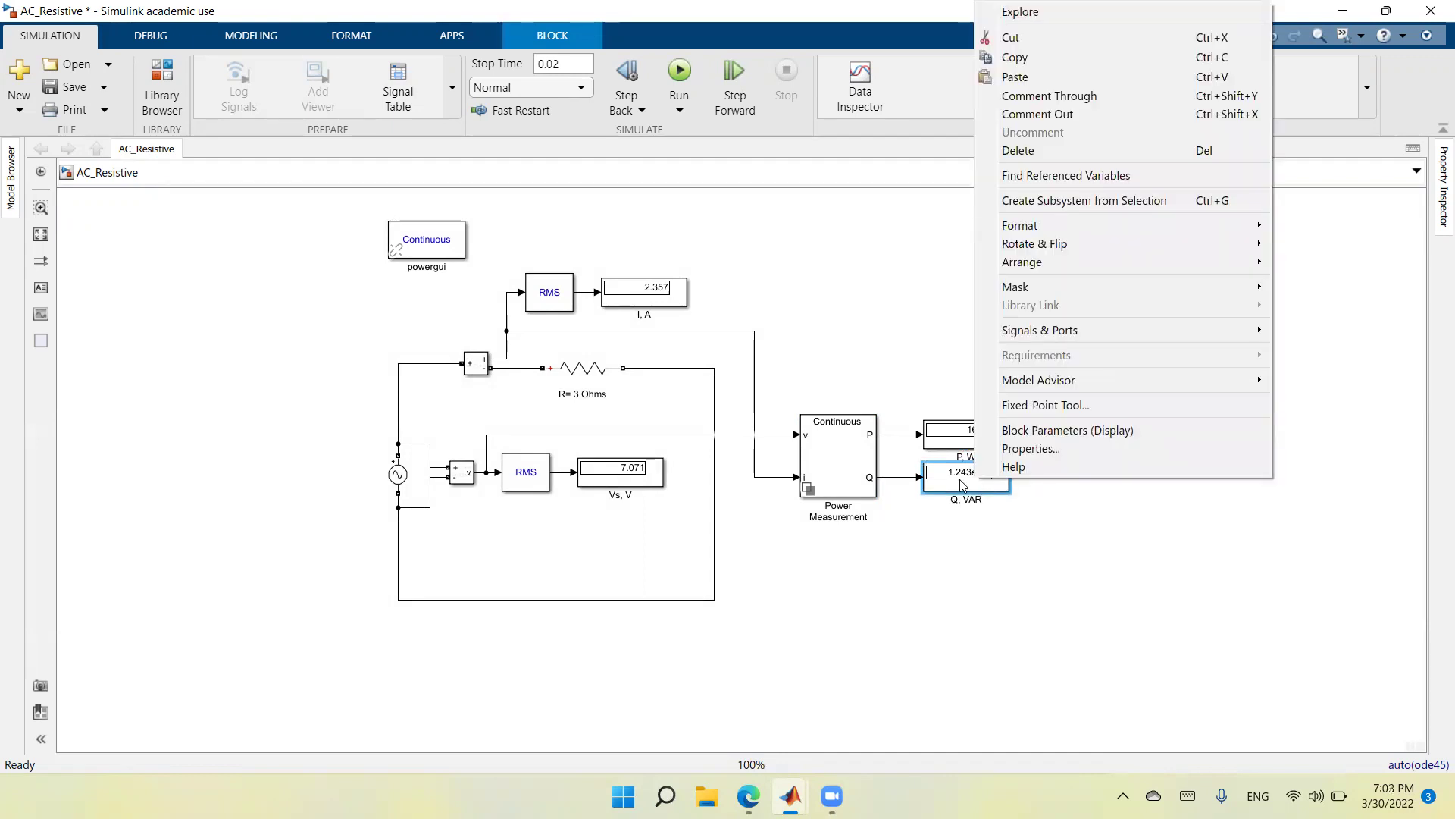
pyautogui.doubleClick(963, 485)
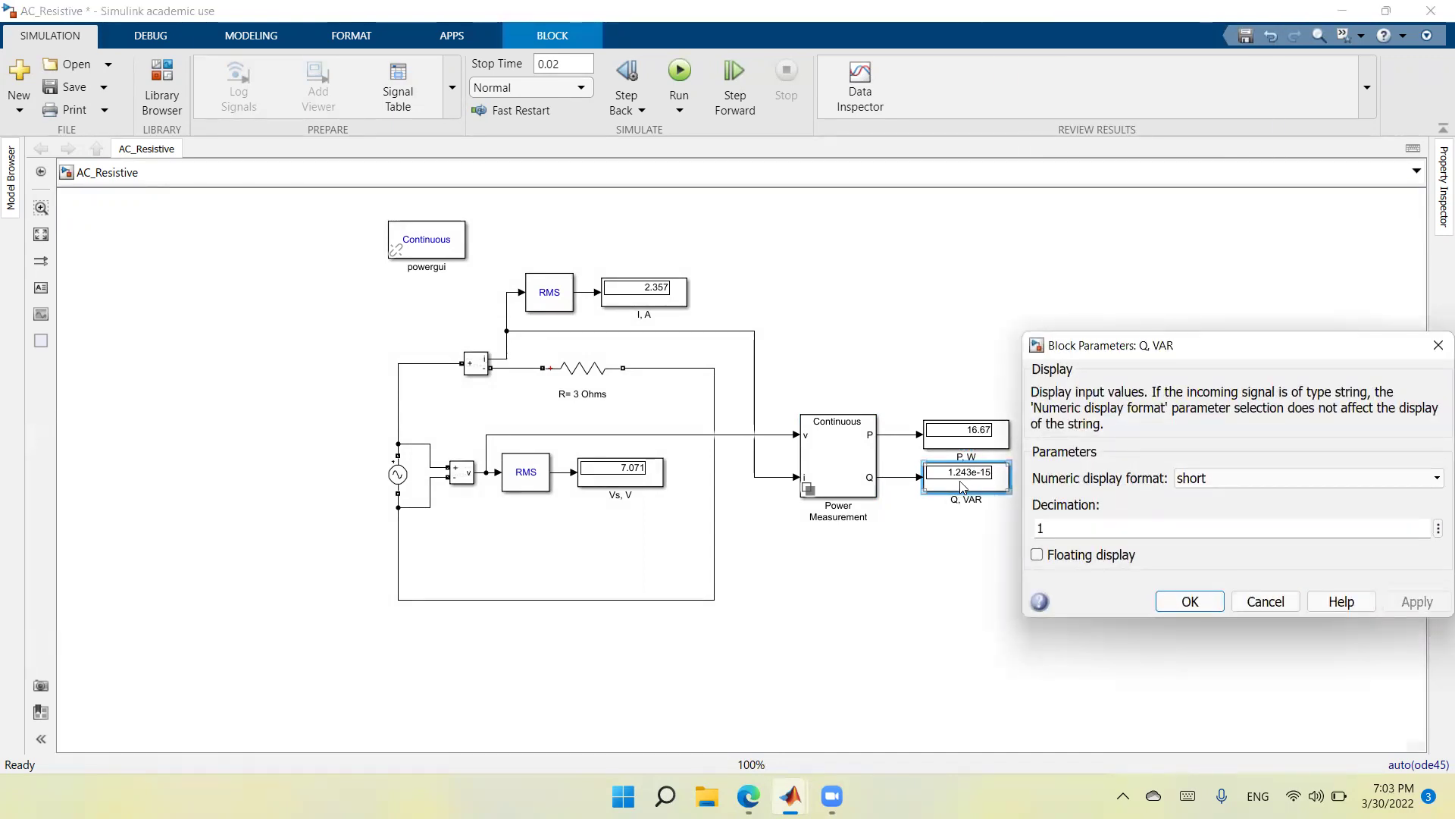
pyautogui.click(1296, 479)
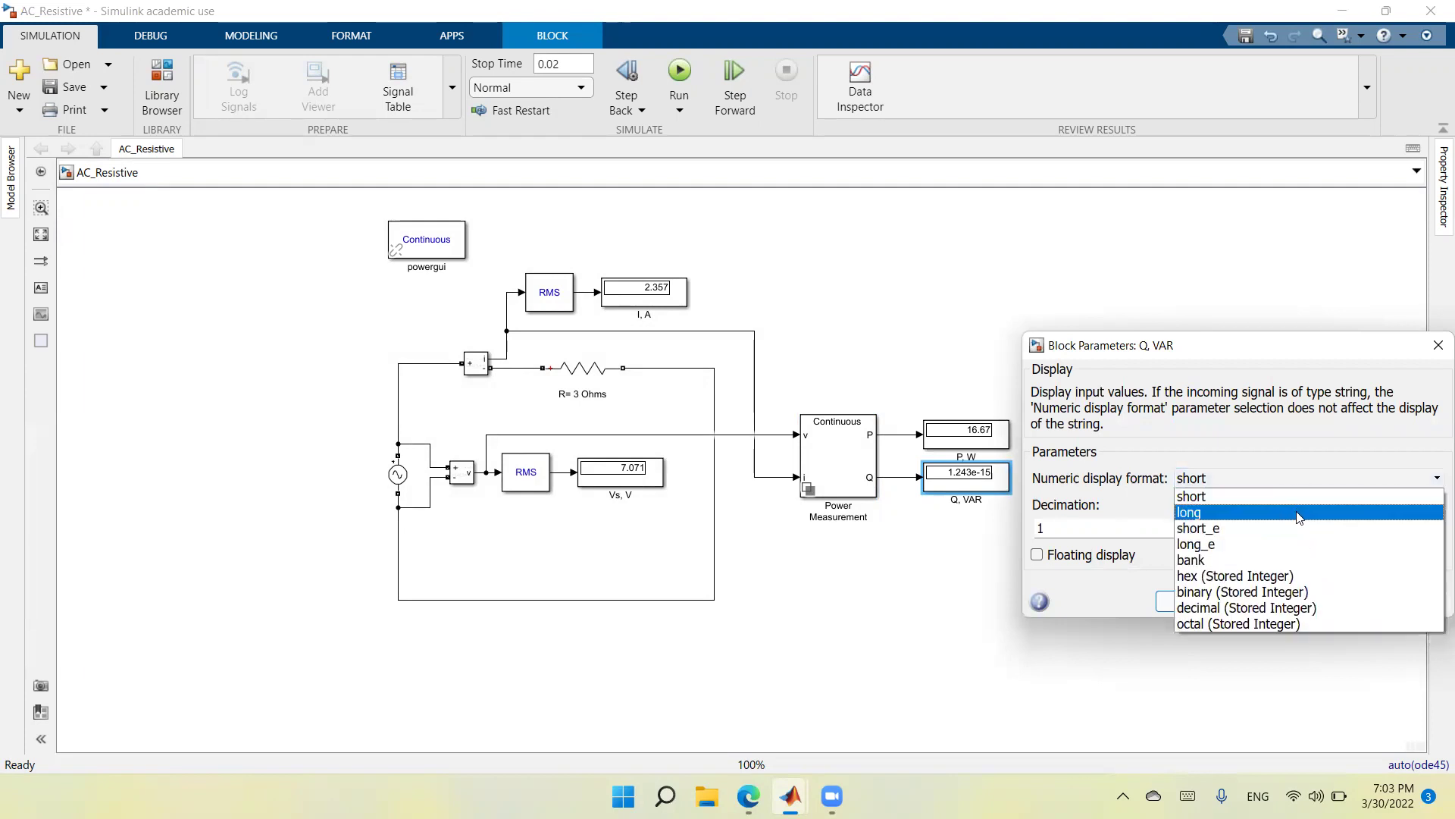
pyautogui.click(1307, 561)
pyautogui.click(1417, 603)
pyautogui.click(1194, 604)
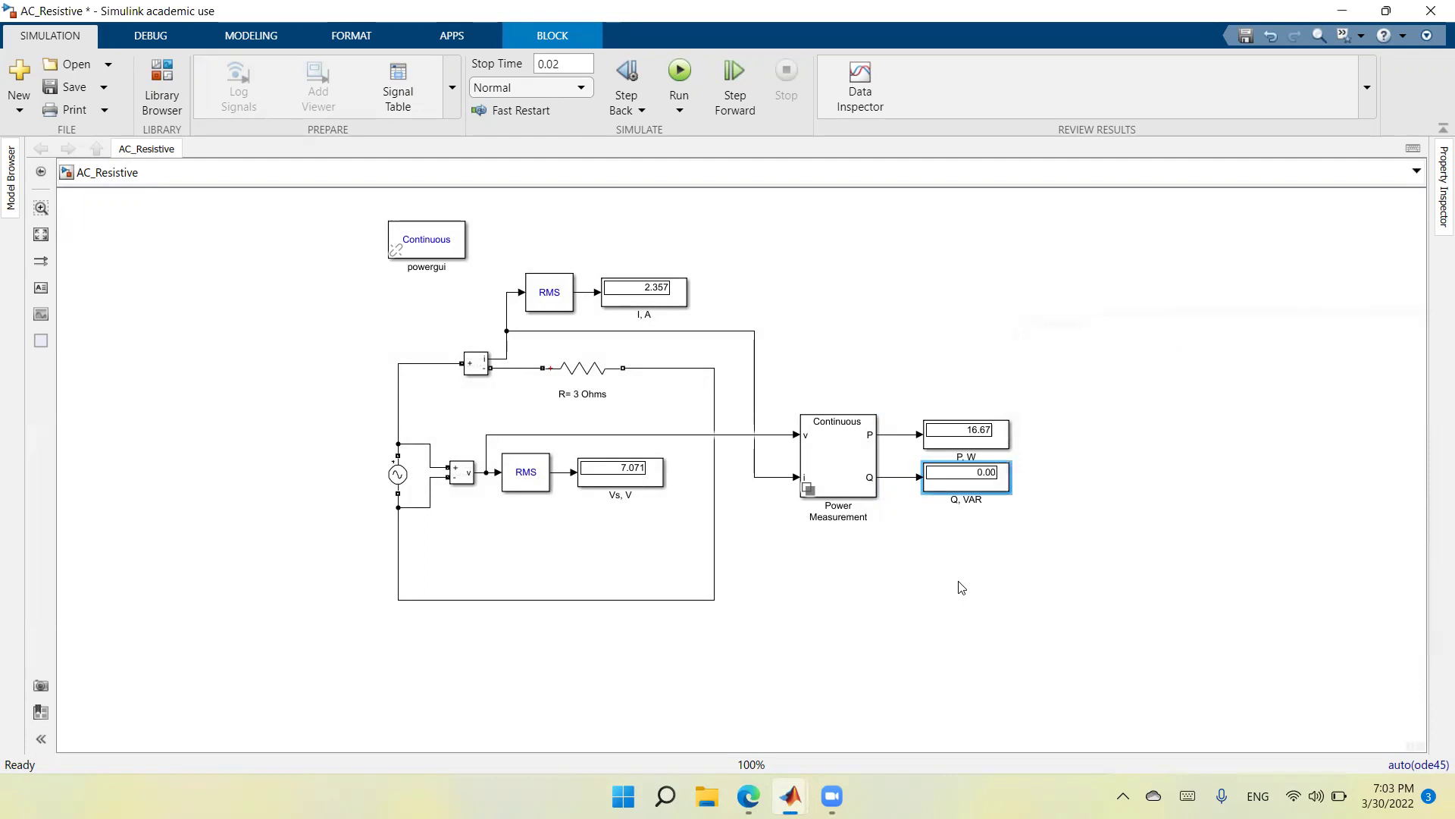
# Rerun the simulation and review the real power, reactive power and RMS current displays
pyautogui.click(962, 587)
pyautogui.click(679, 74)
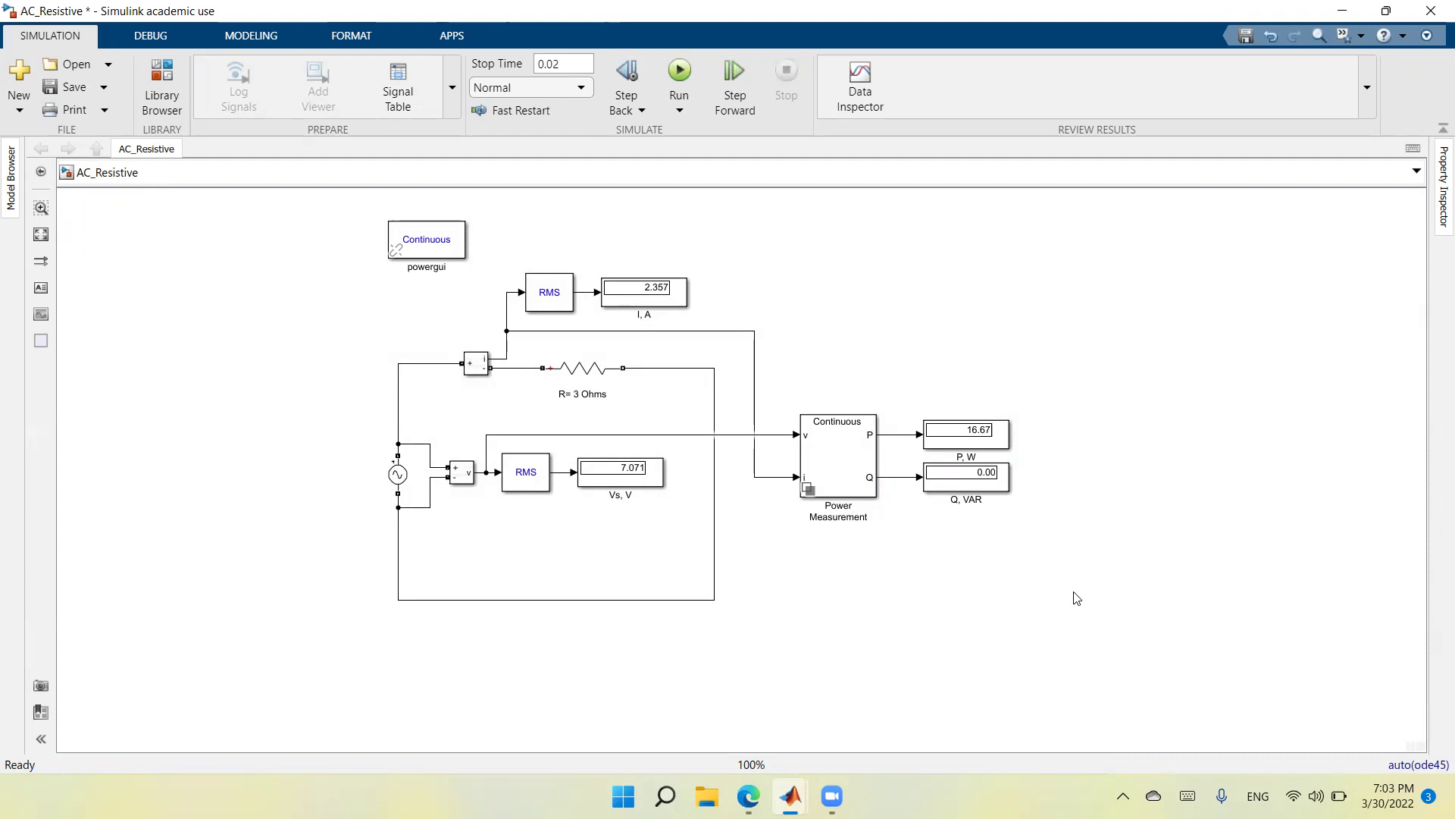
pyautogui.click(981, 444)
pyautogui.click(985, 488)
pyautogui.click(971, 449)
pyautogui.click(971, 493)
pyautogui.click(1002, 651)
pyautogui.click(650, 303)
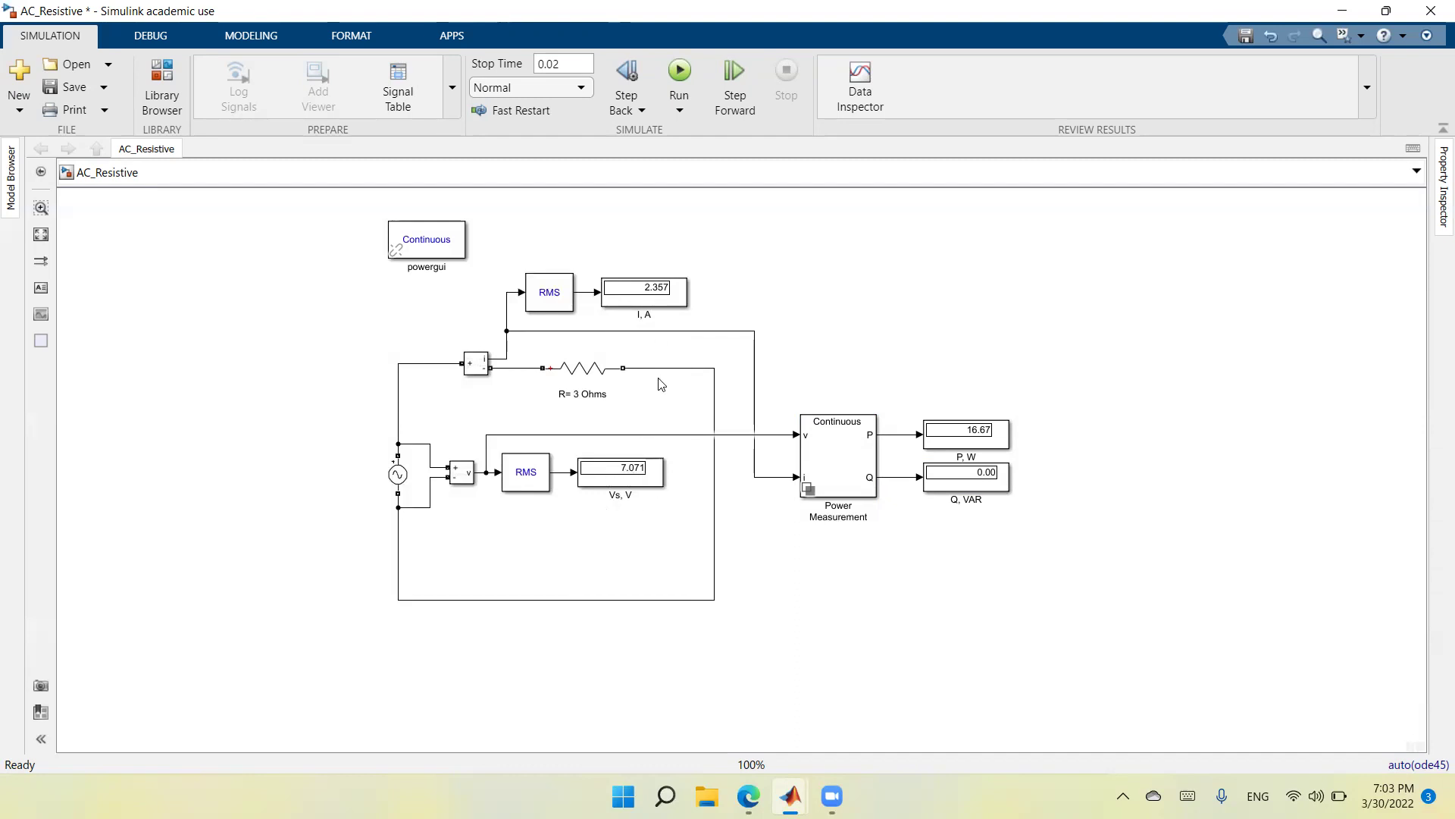
# Add a Product block near the upper part of the diagram and wire the RMS current and RMS voltage outputs into its inputs
pyautogui.doubleClick(877, 632)
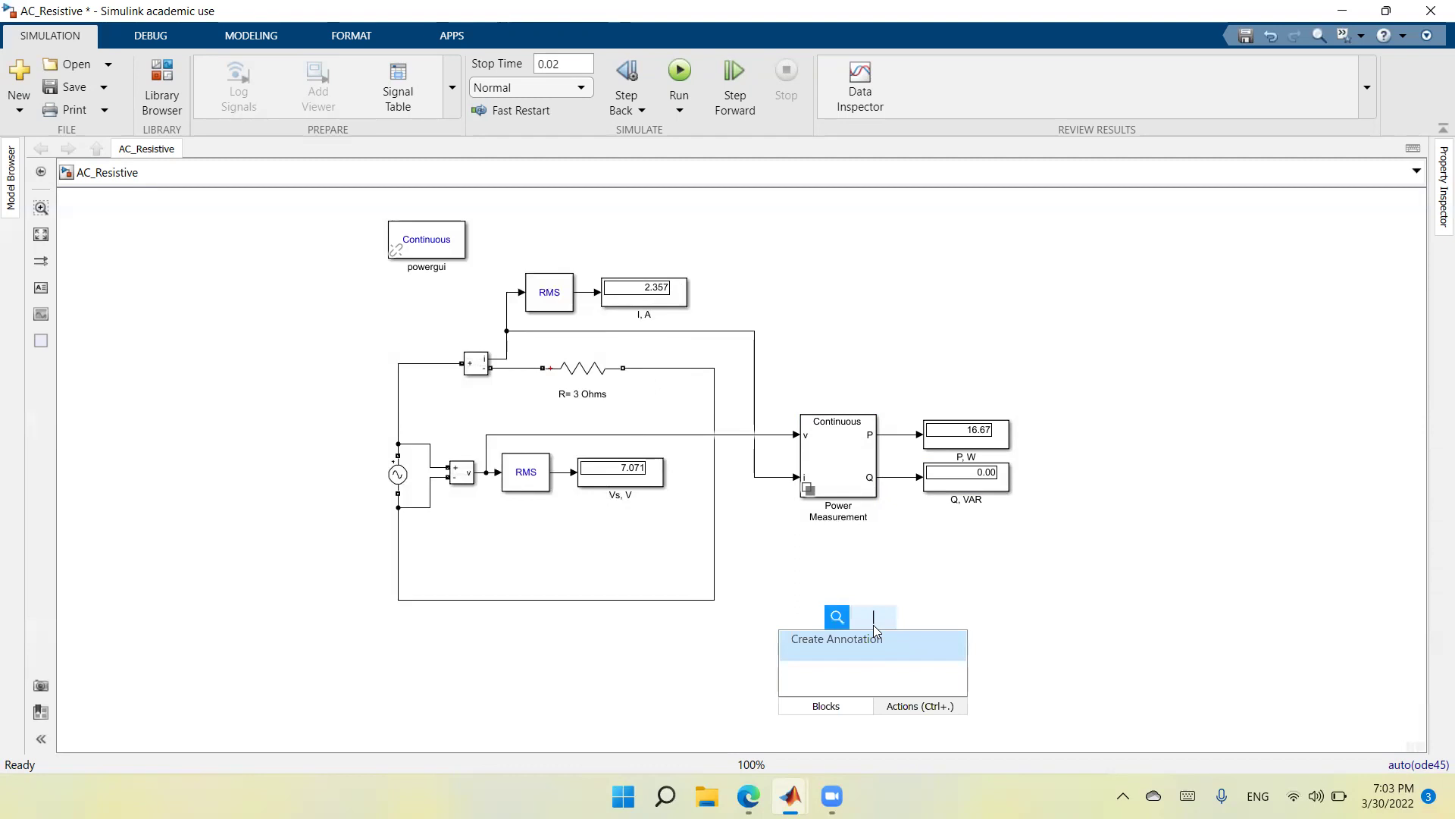
pyautogui.write('product')
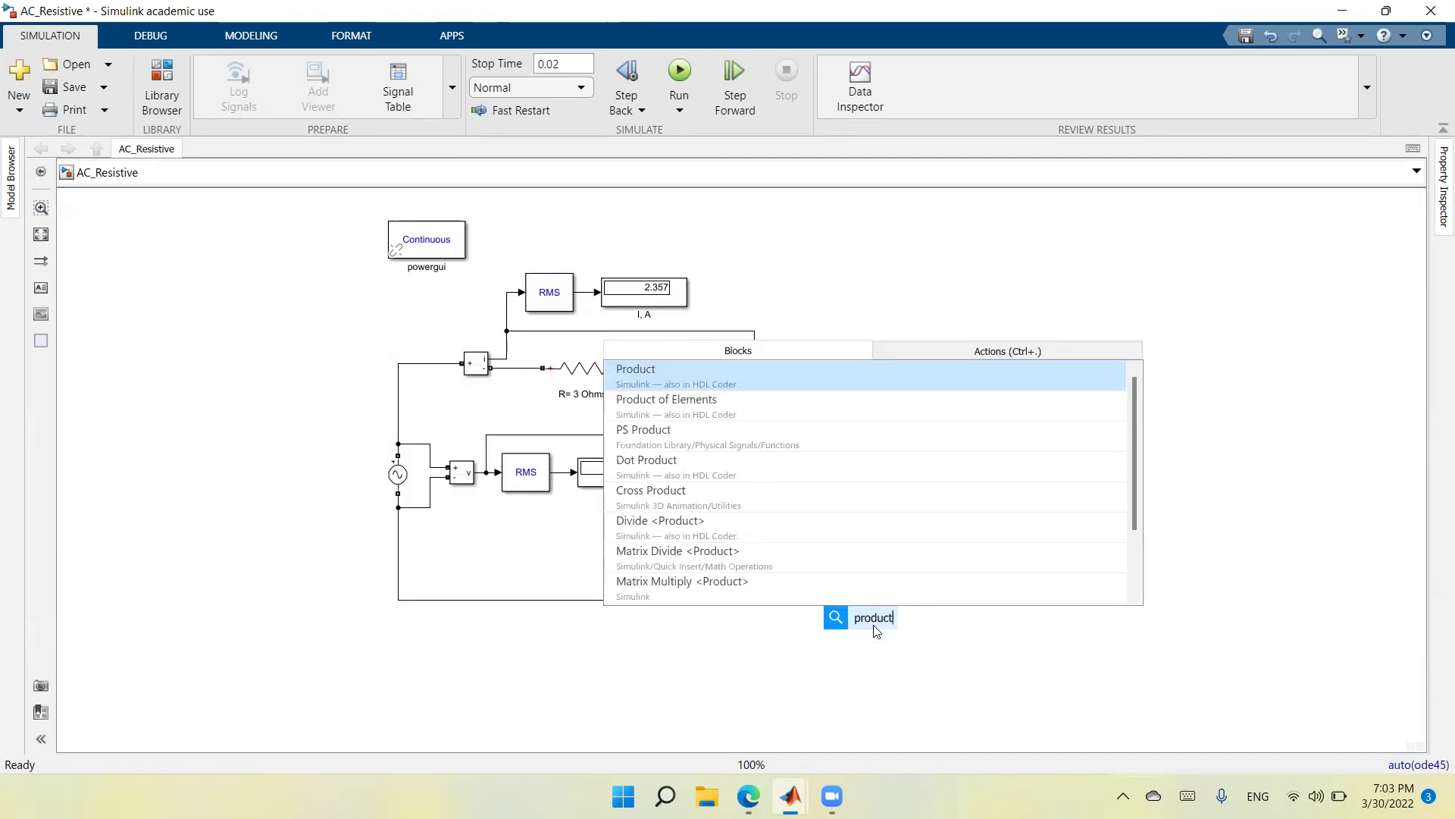
pyautogui.click(776, 373)
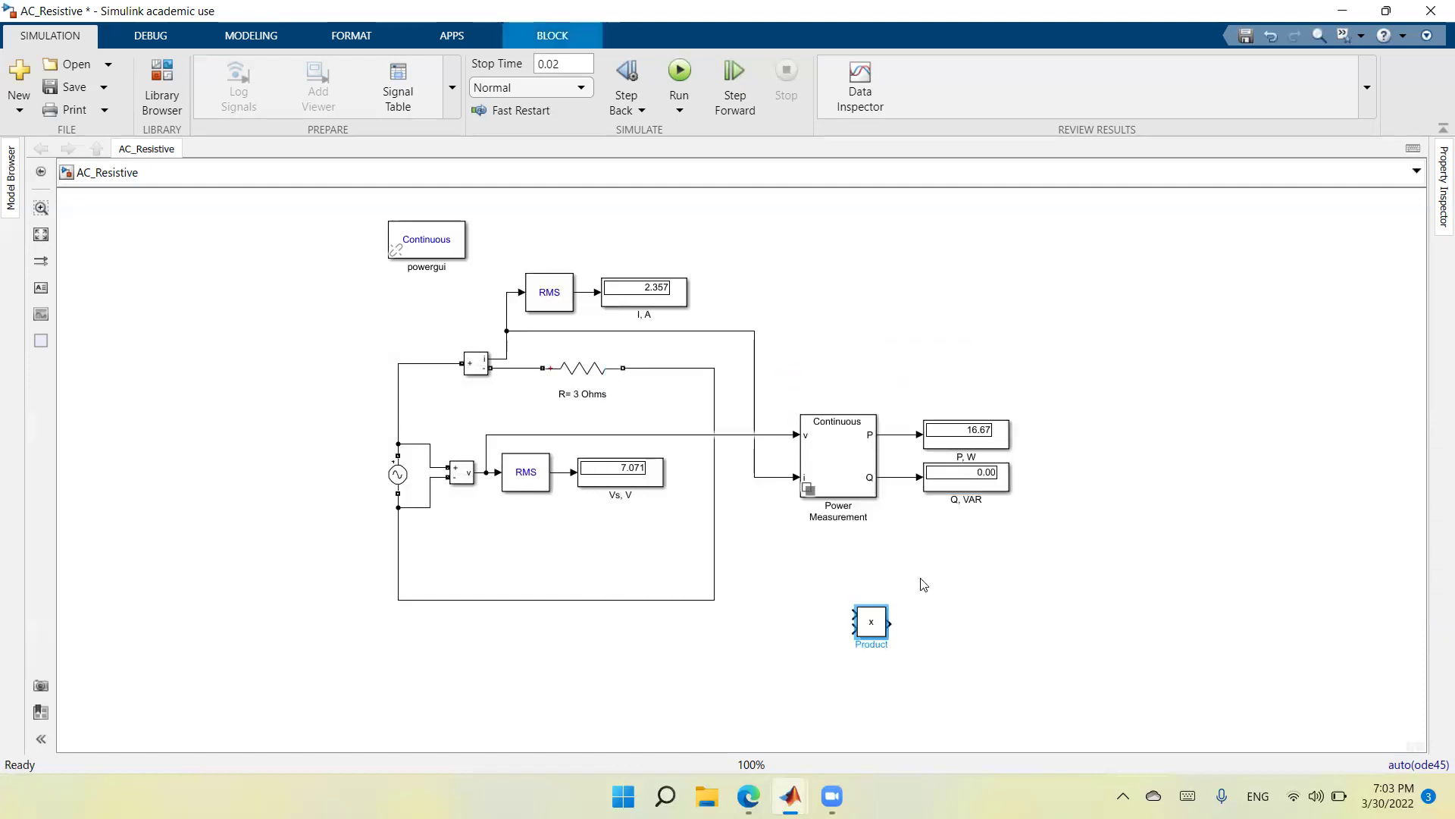
pyautogui.moveTo(865, 626)
pyautogui.mouseDown()
pyautogui.moveTo(897, 276)
pyautogui.moveTo(780, 247)
pyautogui.moveTo(637, 260)
pyautogui.moveTo(584, 291)
pyautogui.mouseUp()
pyautogui.click(615, 370)
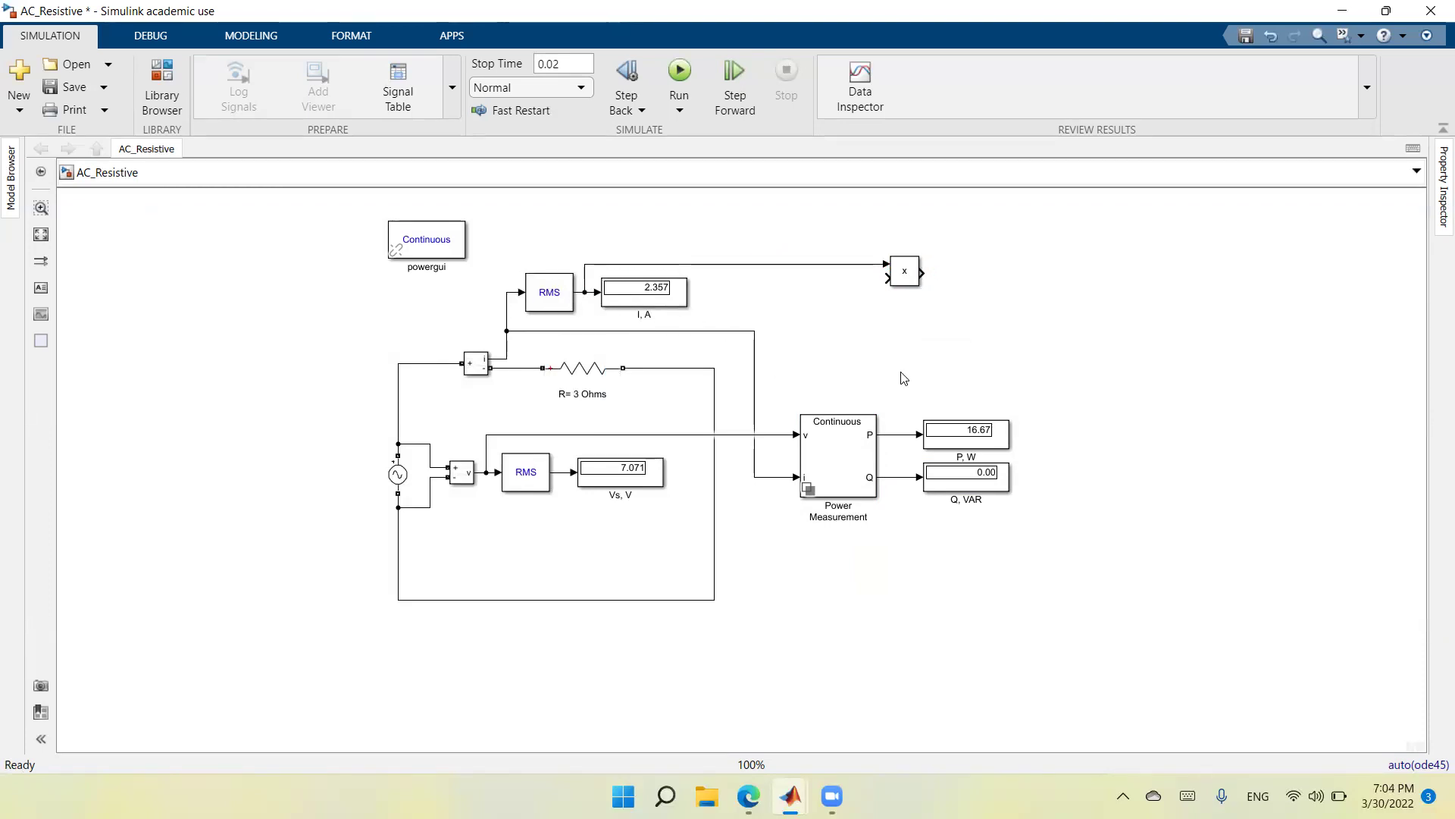
pyautogui.moveTo(887, 280); pyautogui.dragTo(564, 470)
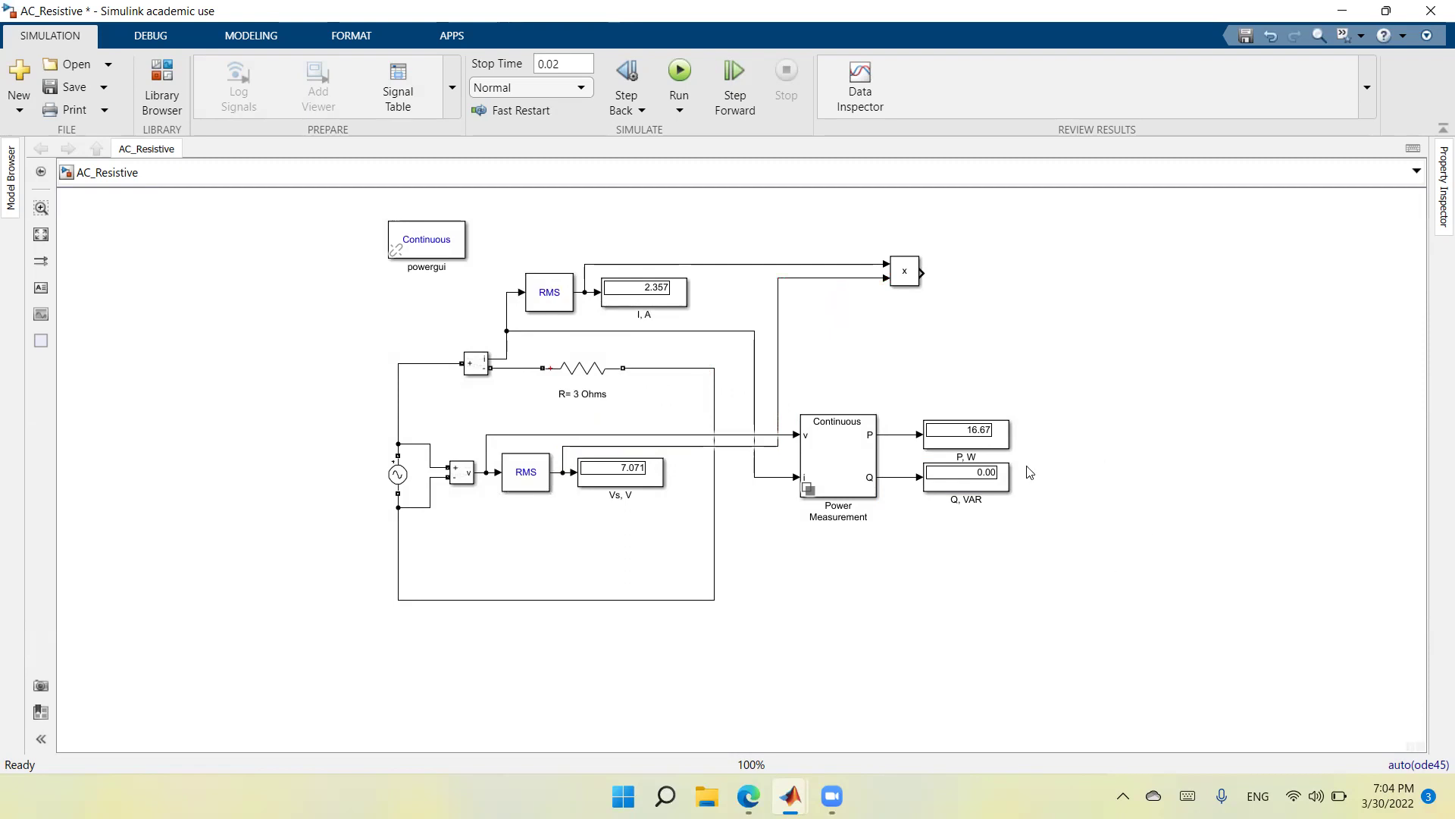
# Copy the "P, W" Display block, connect the copy to the Product block's output and rename it "S, VA"
pyautogui.rightClick(1005, 445)
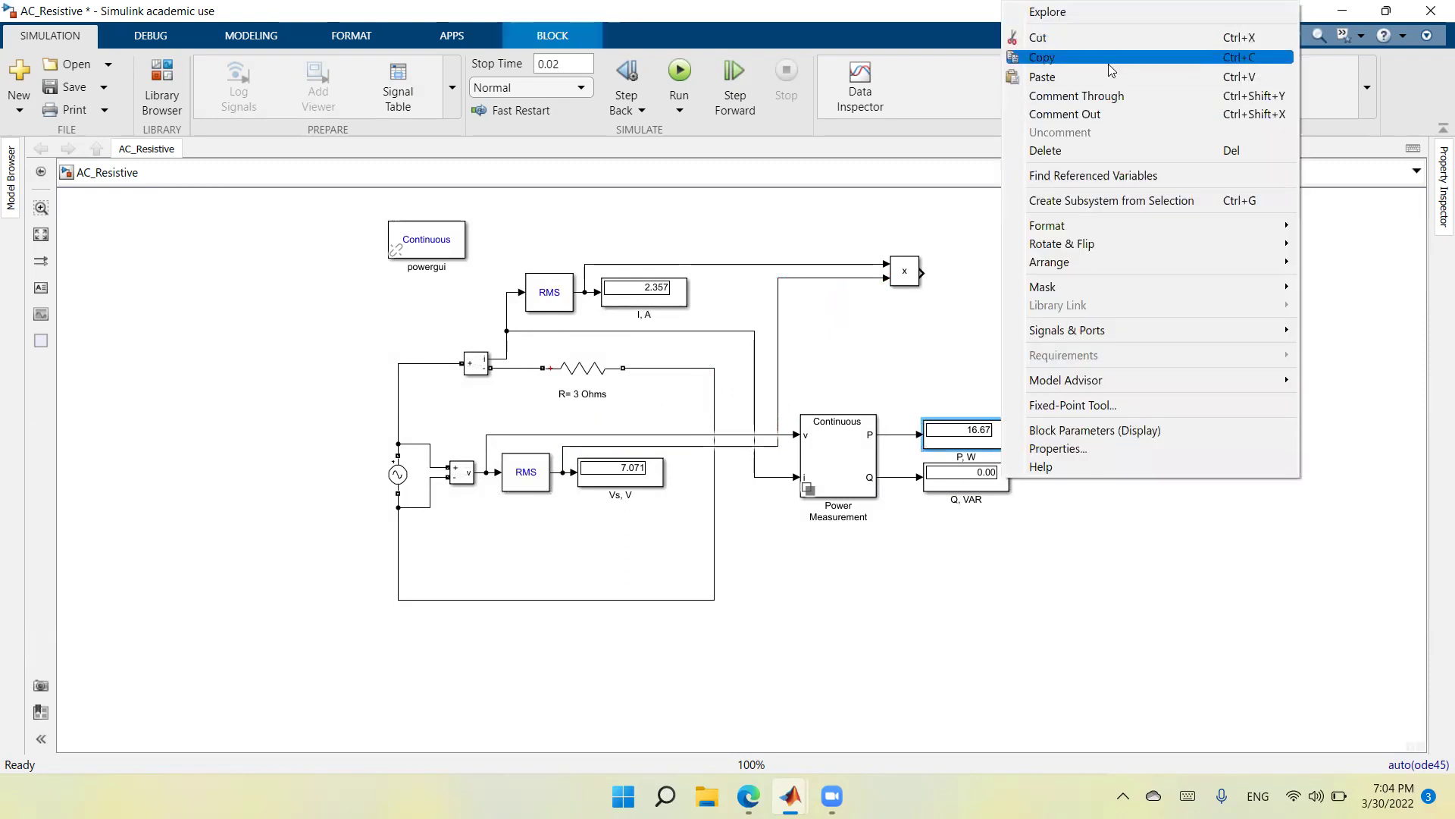
pyautogui.click(1035, 298)
pyautogui.rightClick(1035, 298)
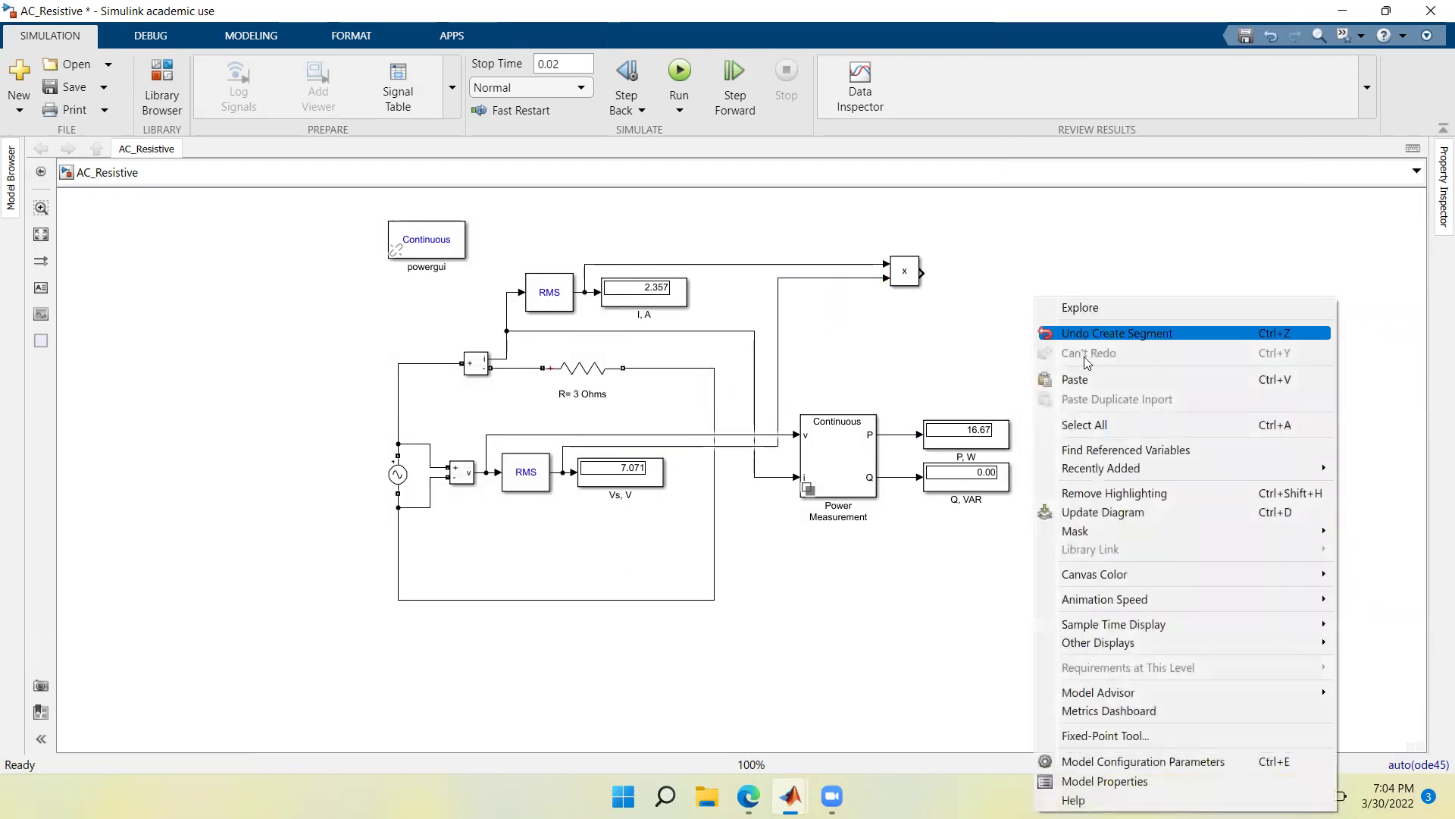
pyautogui.click(1084, 381)
pyautogui.moveTo(1065, 314); pyautogui.dragTo(999, 276)
pyautogui.click(938, 276)
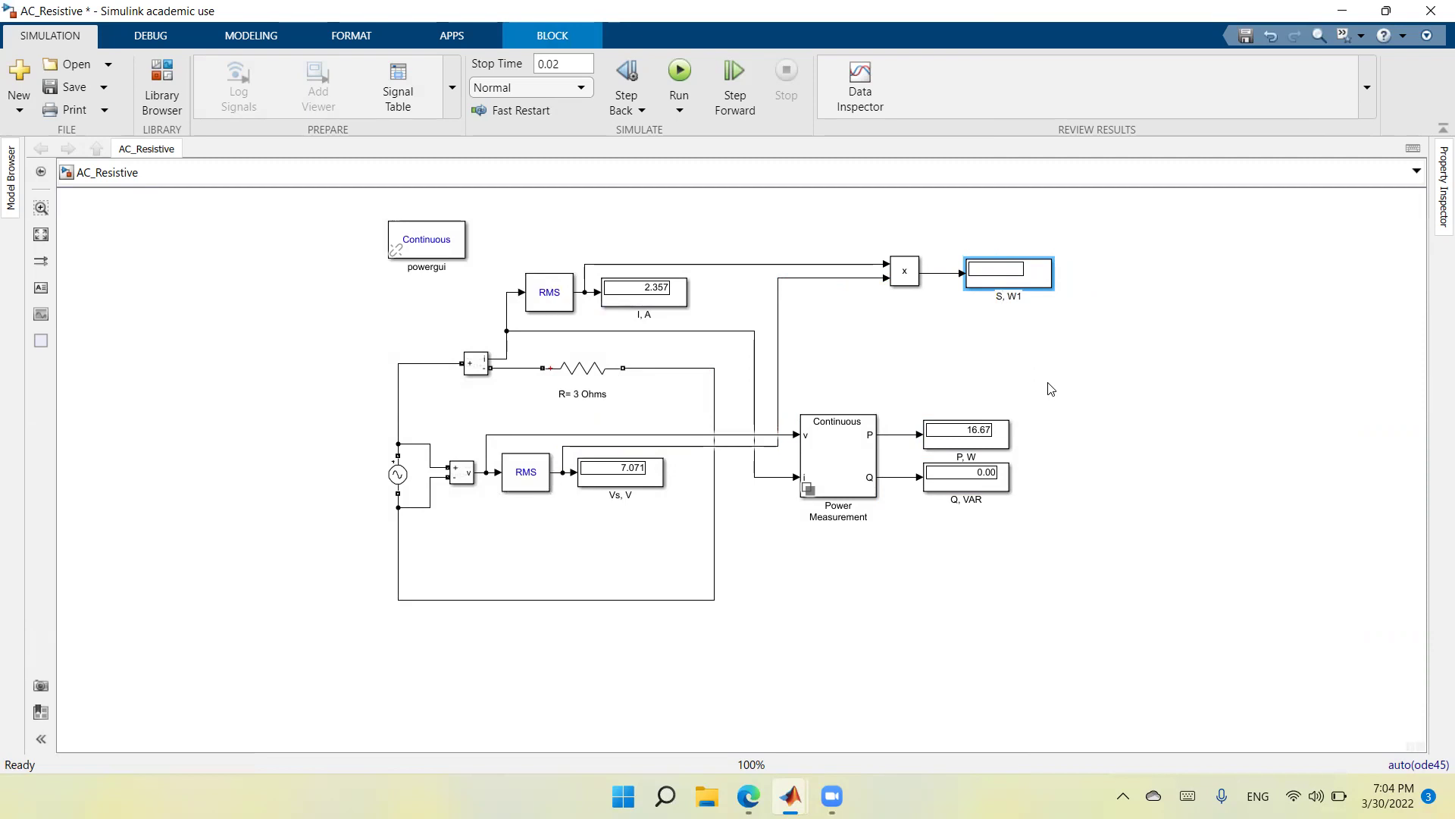
pyautogui.write('VA')
pyautogui.click(1052, 386)
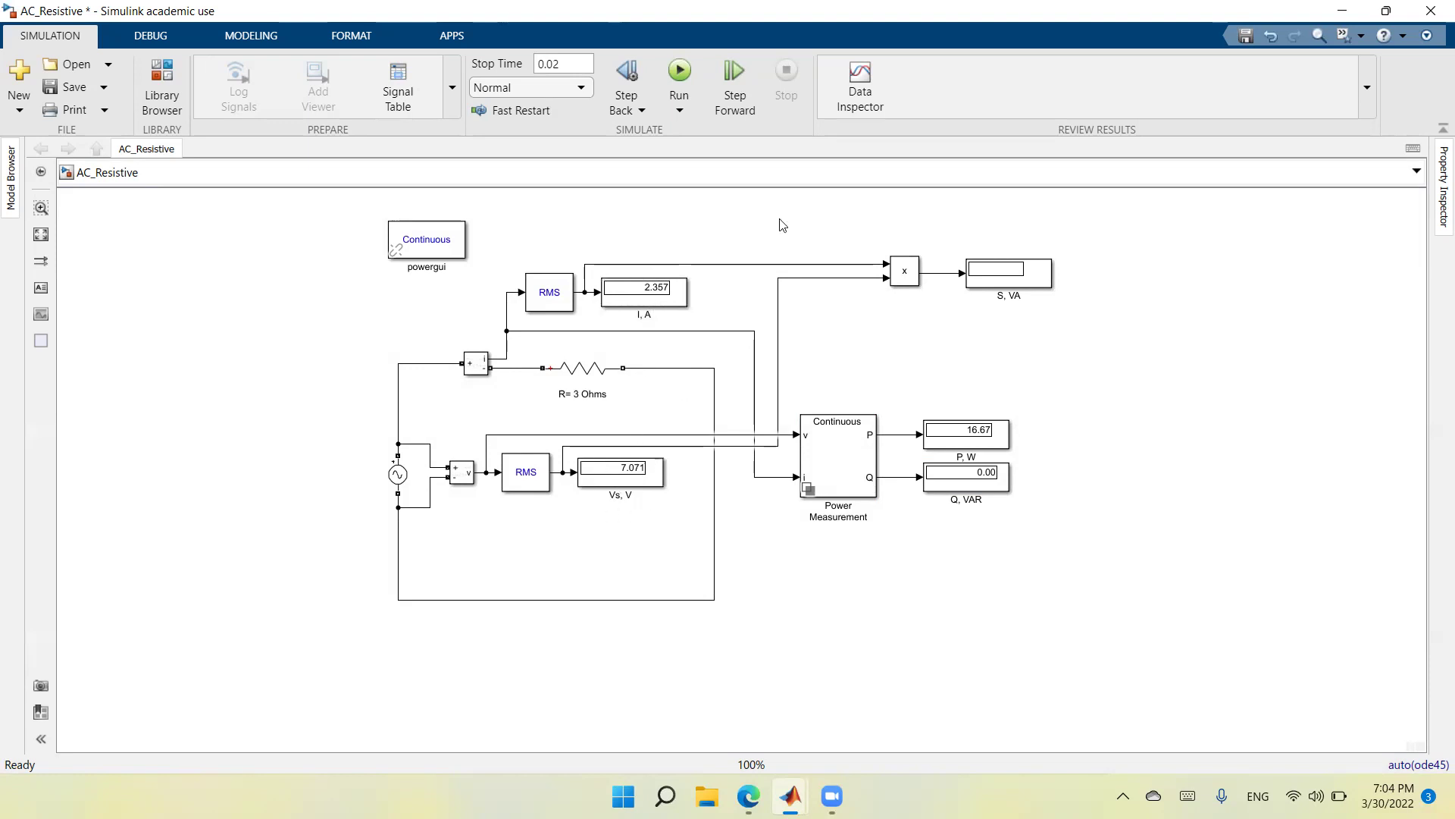
# Run the simulation, and move the Product block and "S, VA" display so the display lines up above "P, W"
pyautogui.click(679, 72)
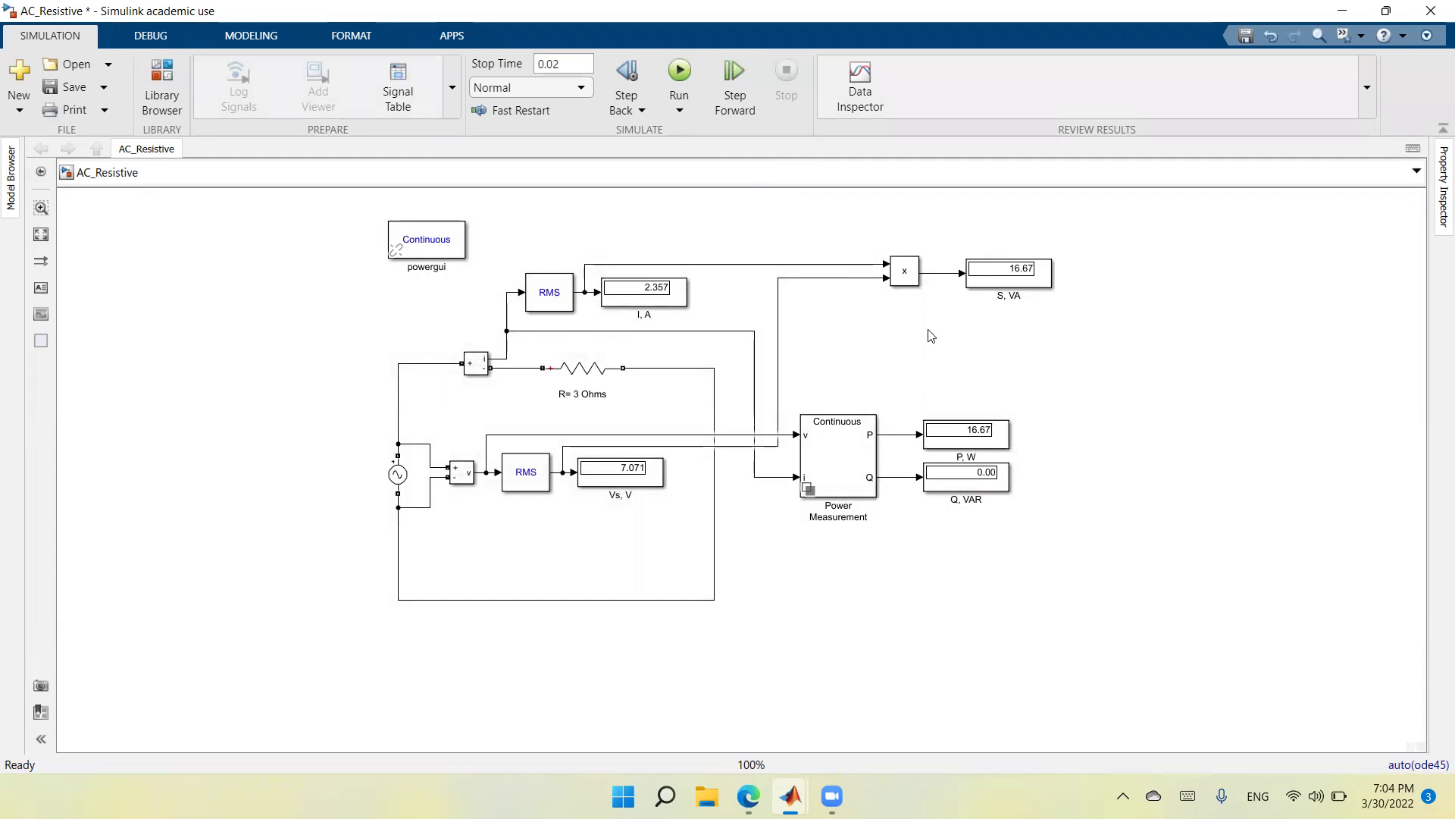
pyautogui.moveTo(1011, 286); pyautogui.dragTo(929, 290)
pyautogui.click(1179, 499)
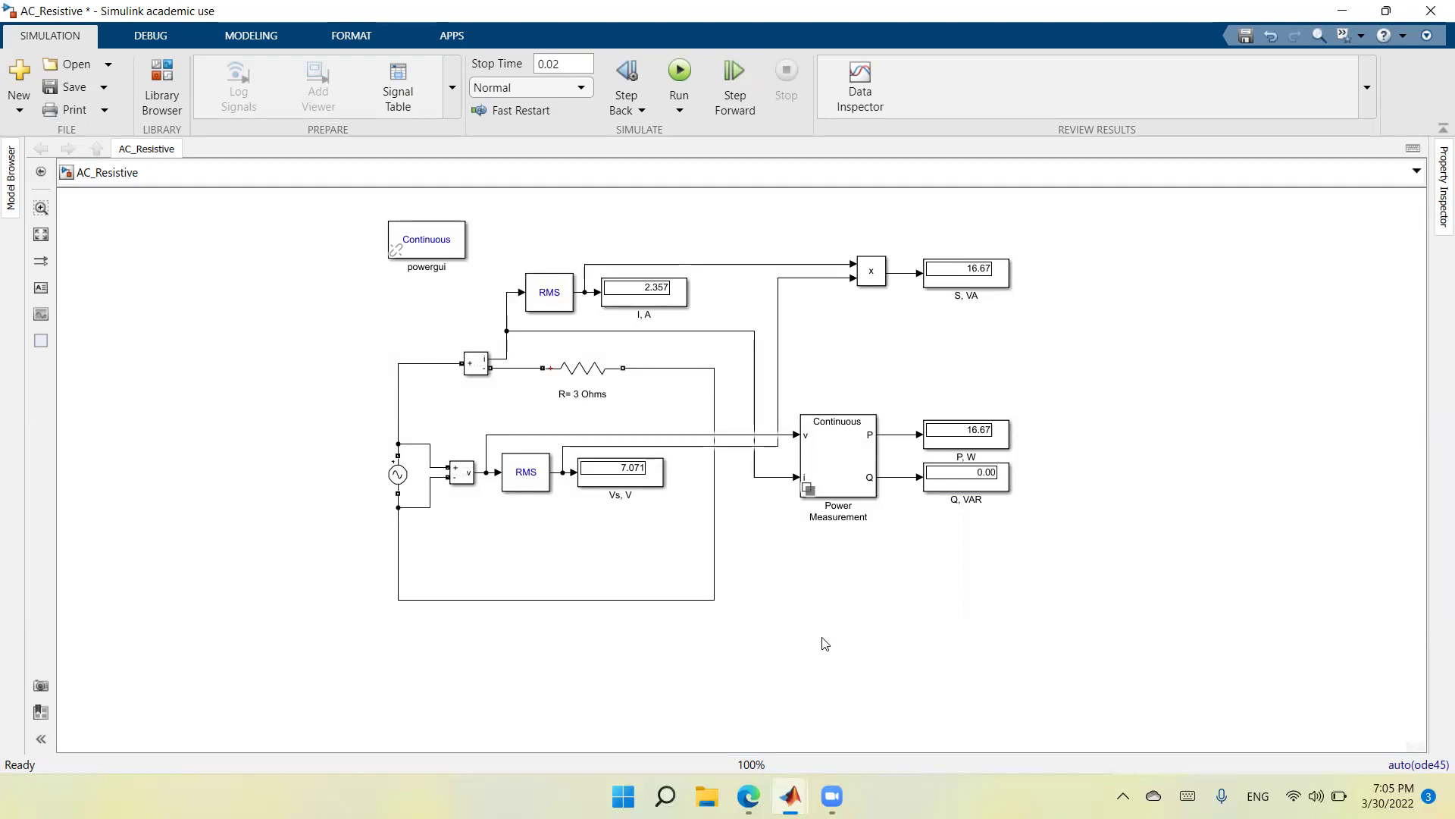
# Add a Simulink/Sinks Scope block and place it beside the circuit, below and left of the powergui block
pyautogui.doubleClick(856, 641)
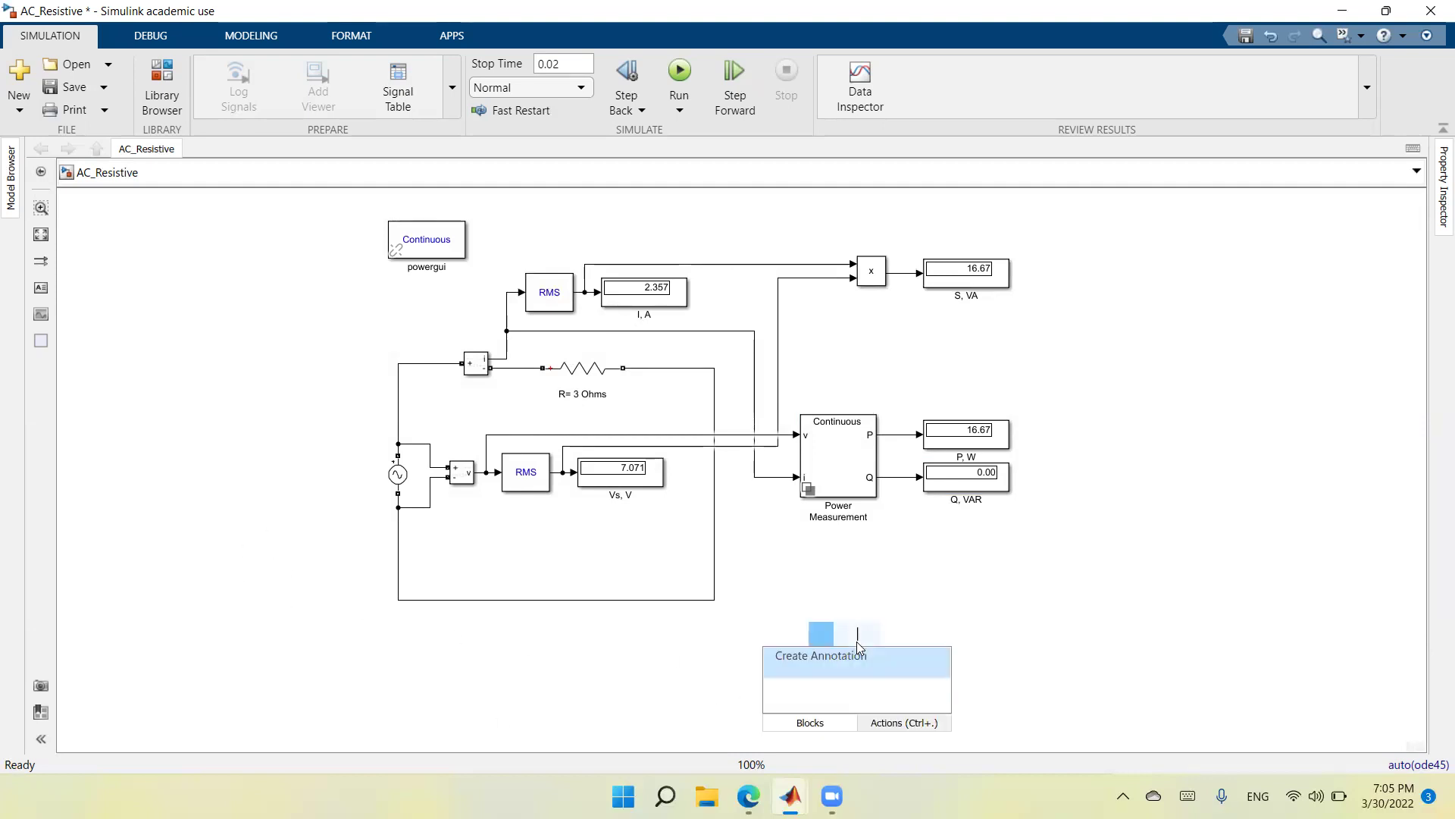
pyautogui.write('sc')
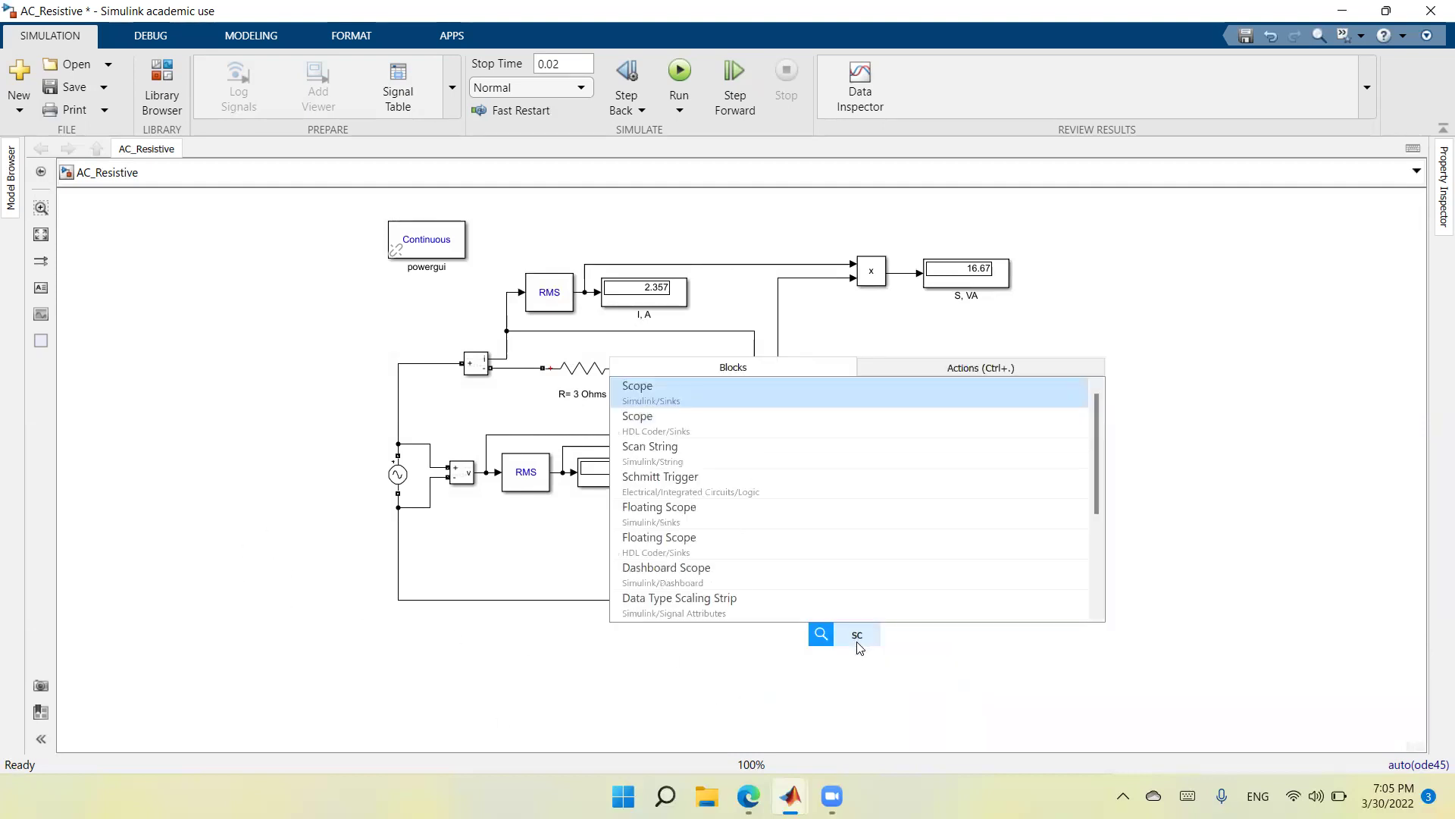
pyautogui.write('ope')
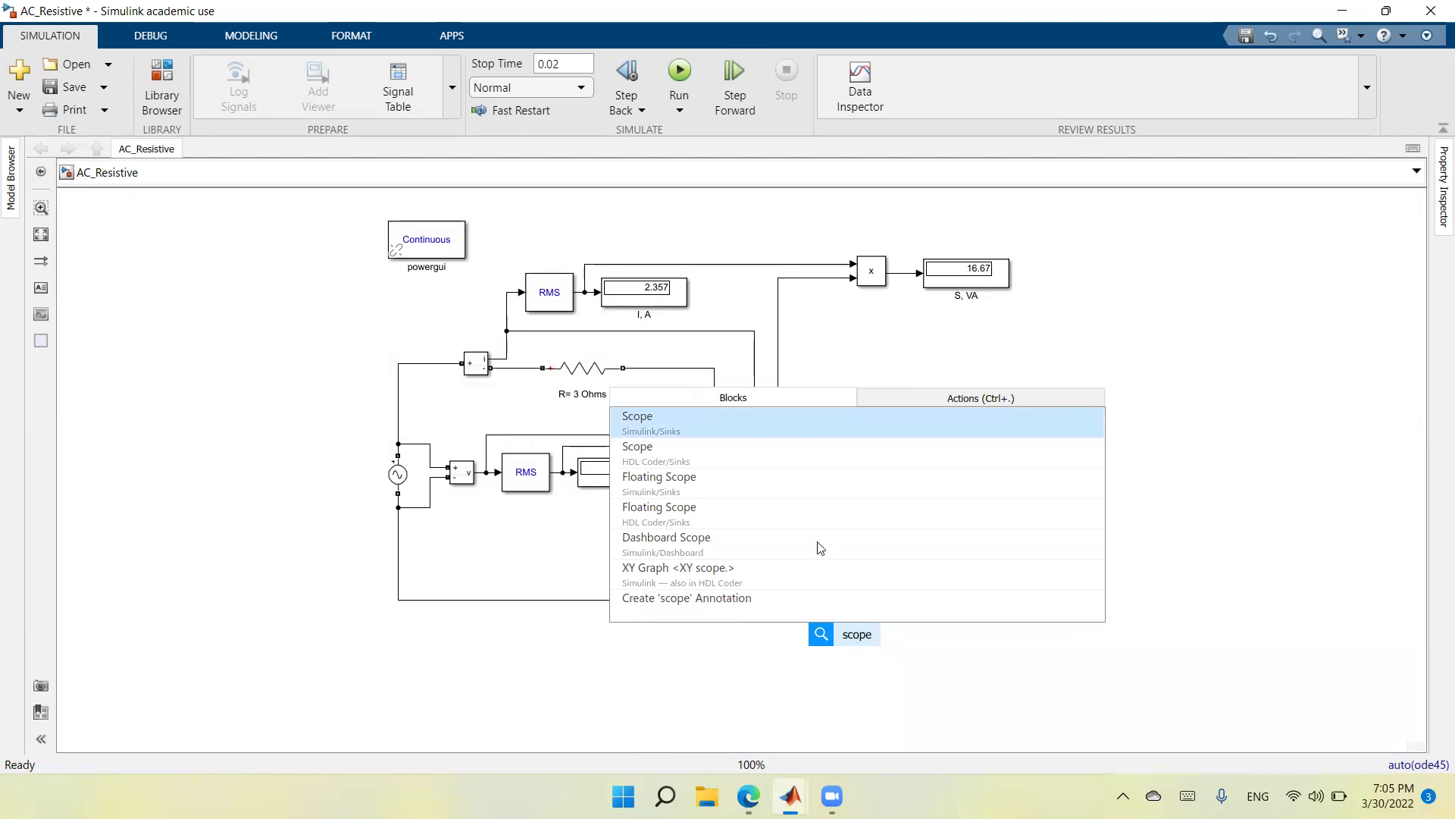
pyautogui.click(729, 427)
pyautogui.moveTo(860, 648); pyautogui.dragTo(312, 320)
pyautogui.rightClick(312, 320)
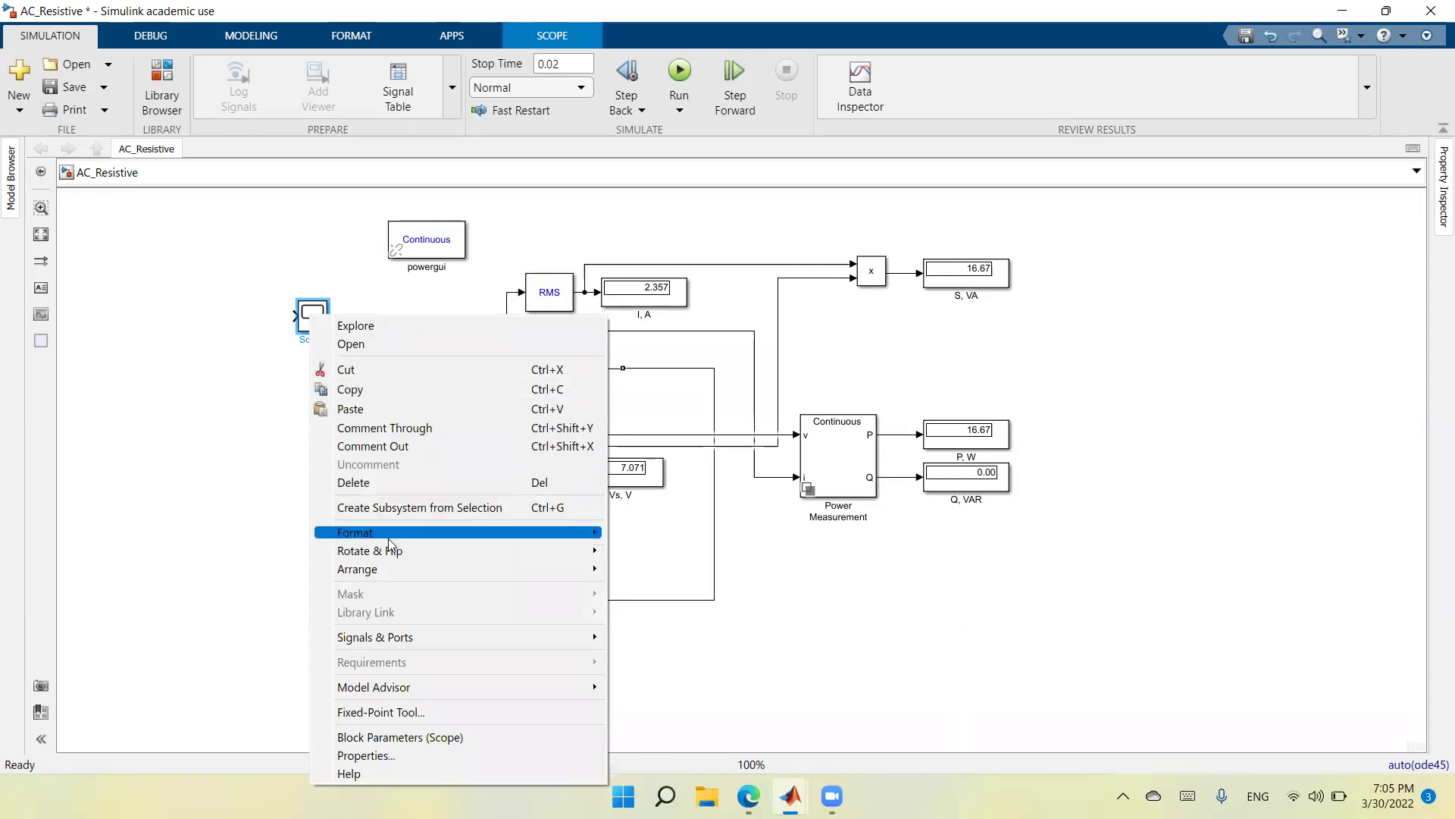
pyautogui.moveTo(393, 562)
pyautogui.moveTo(399, 645)
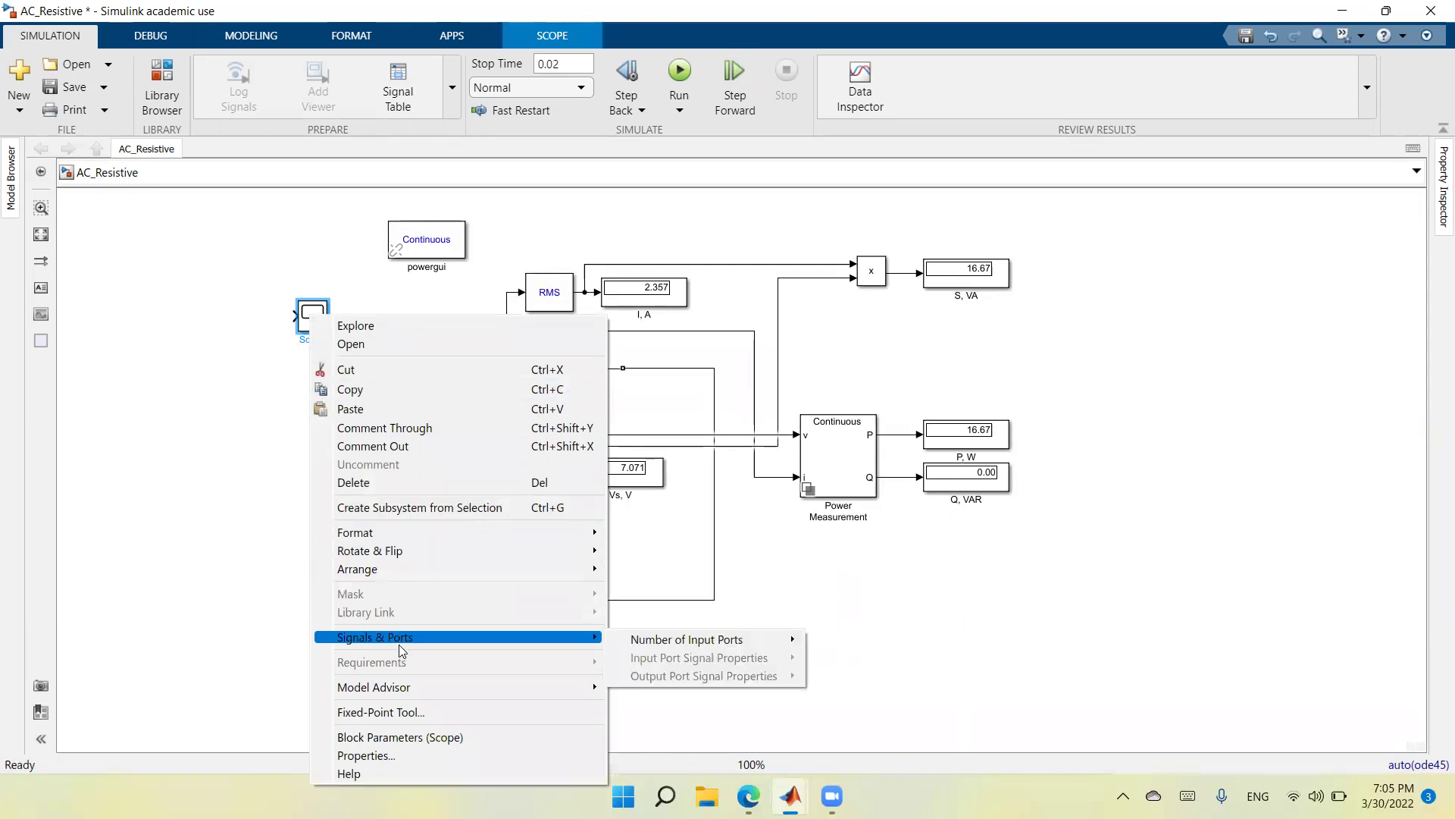
pyautogui.moveTo(690, 647)
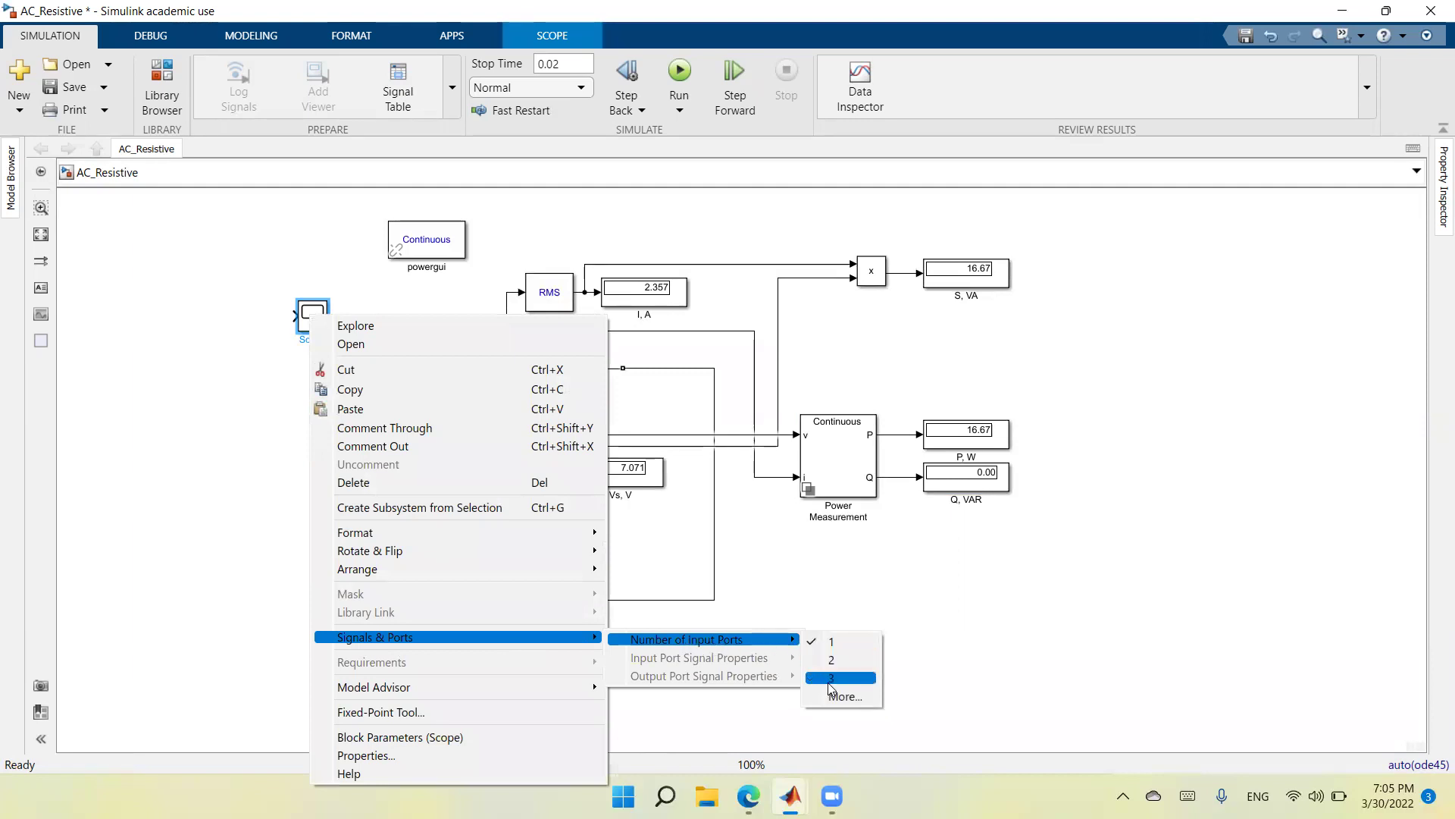
pyautogui.click(255, 536)
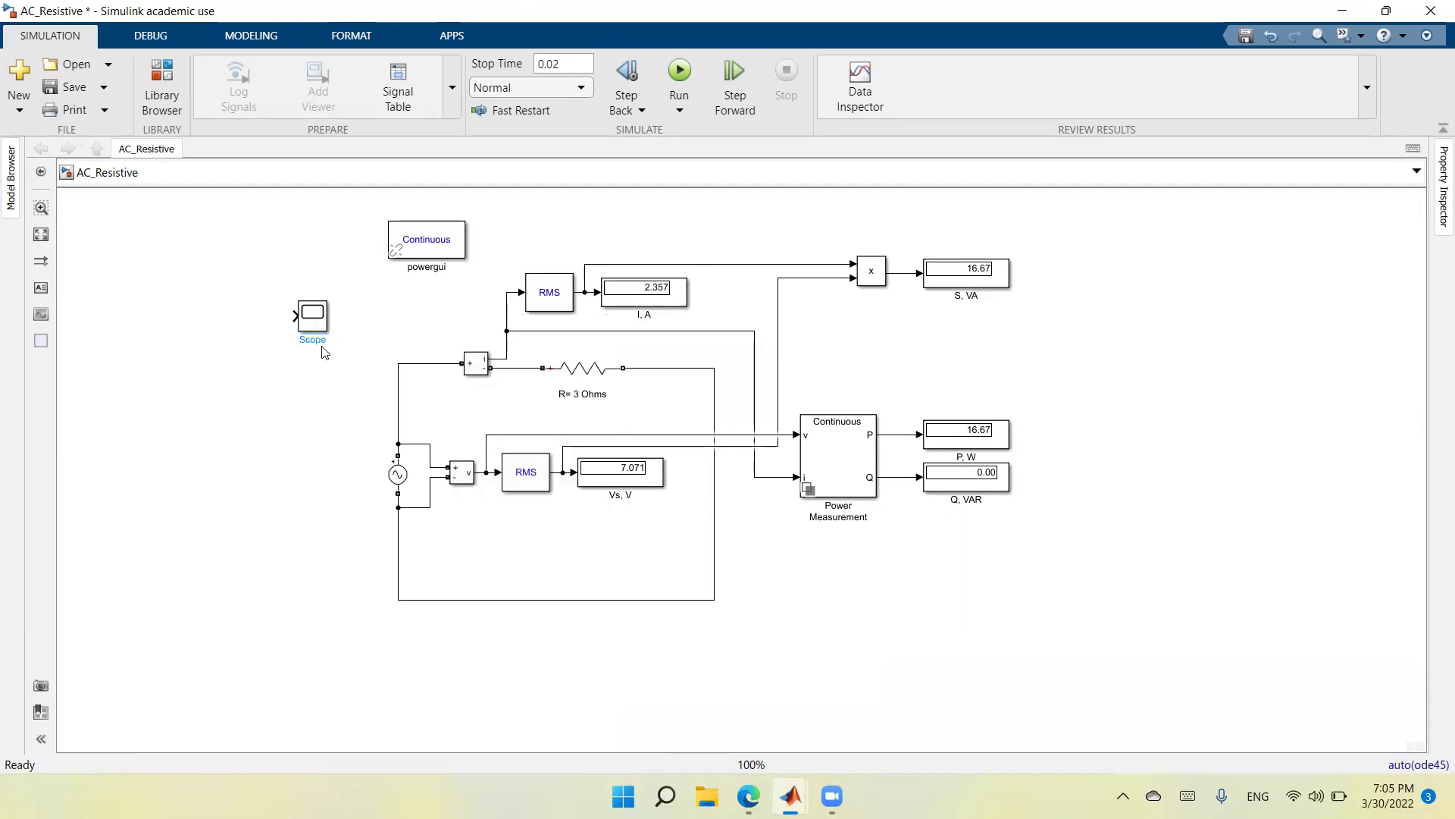
# Give the Scope three input ports and wire the voltage measurement signal to its second input and the current measurement signal to its third
pyautogui.click(311, 317)
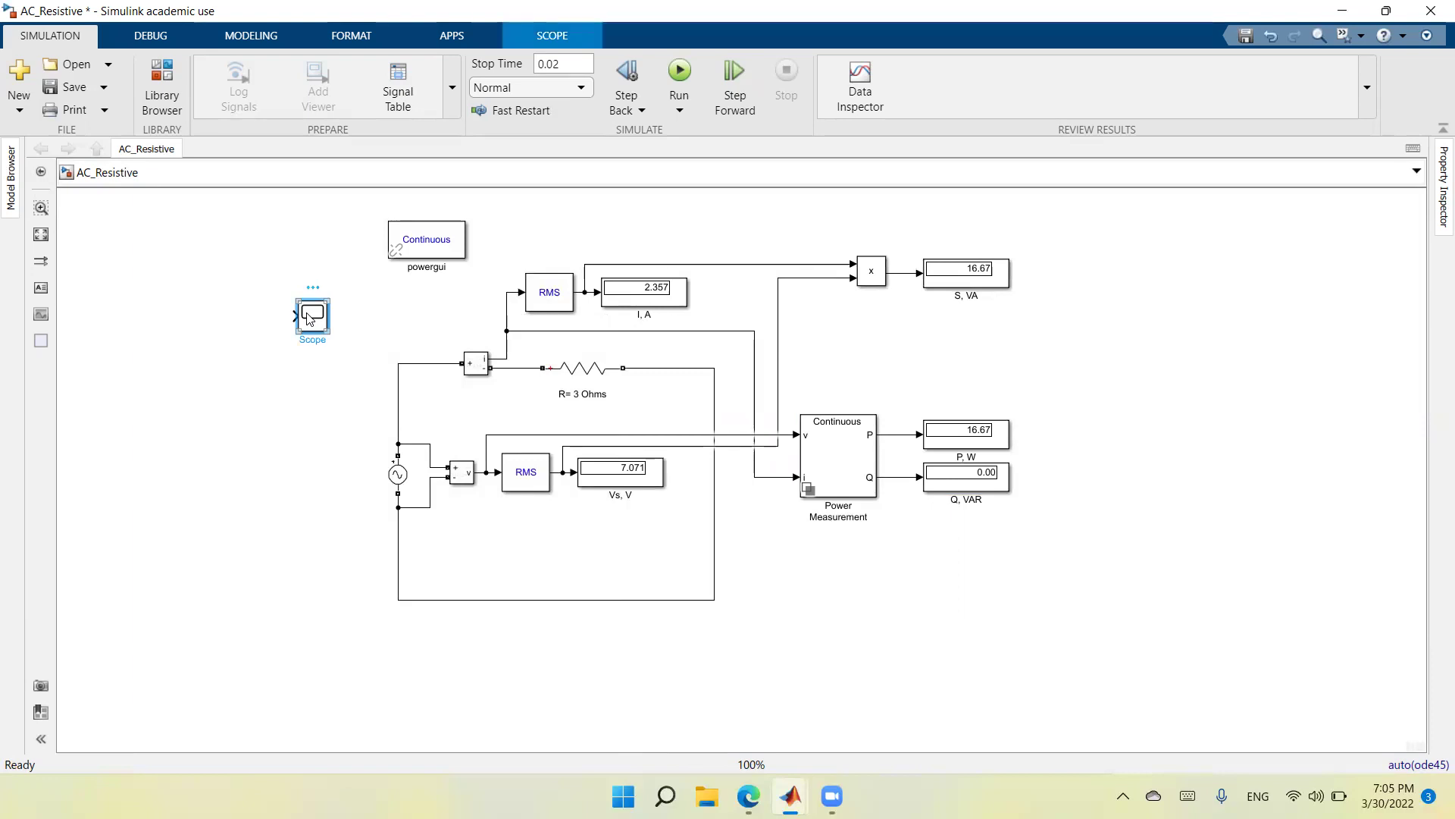
pyautogui.doubleClick(311, 317)
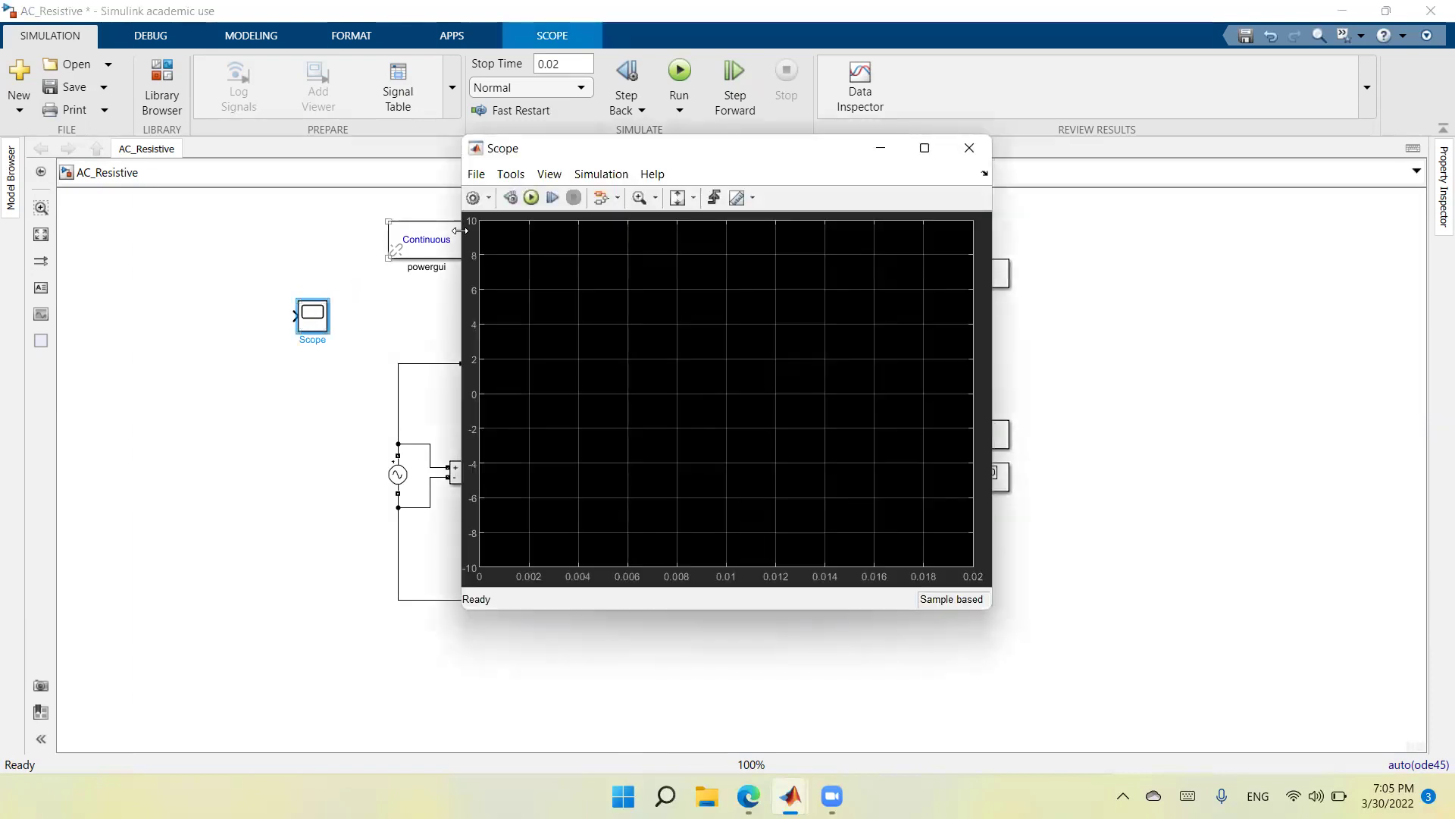
pyautogui.click(477, 176)
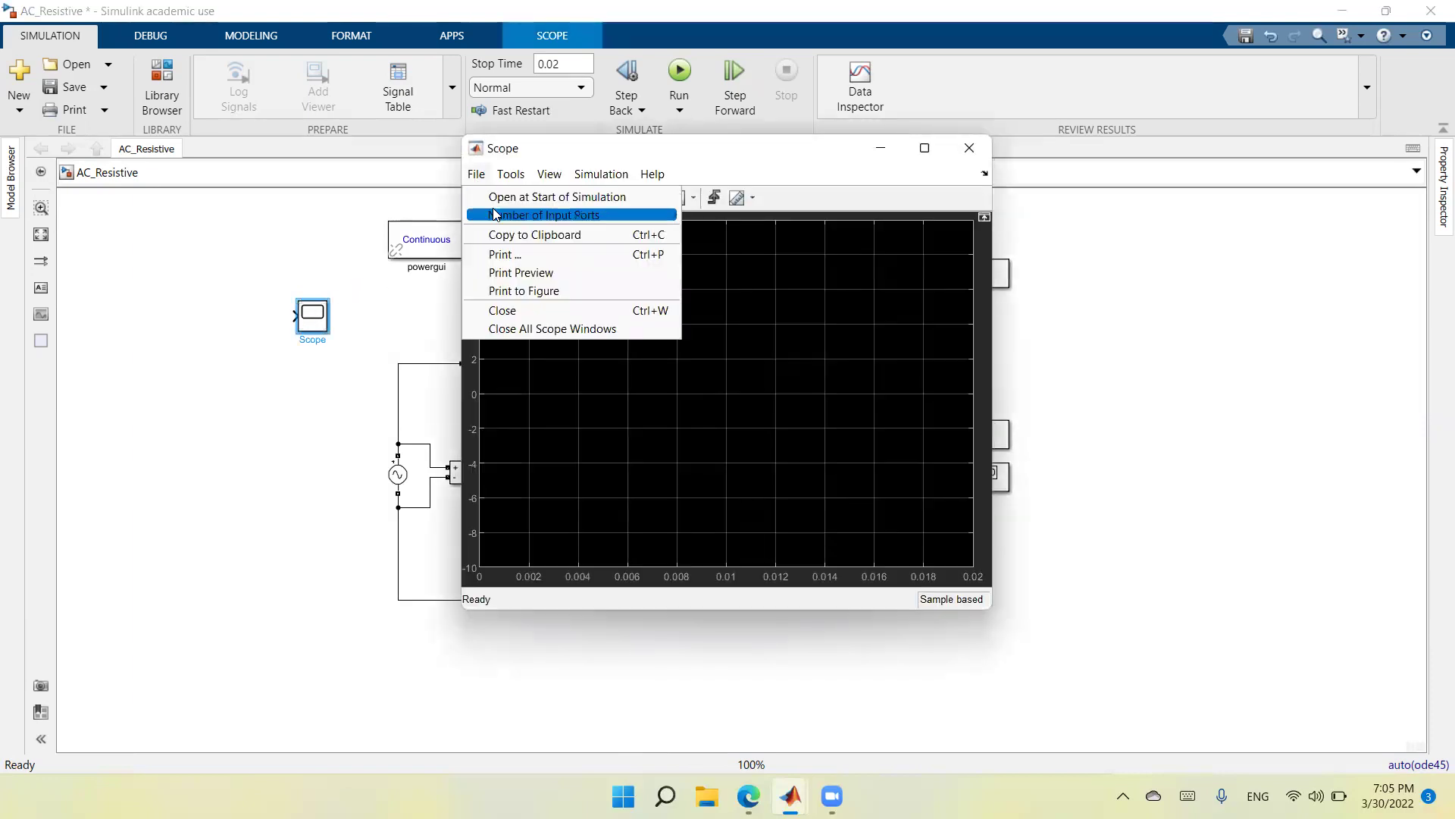
pyautogui.moveTo(496, 215)
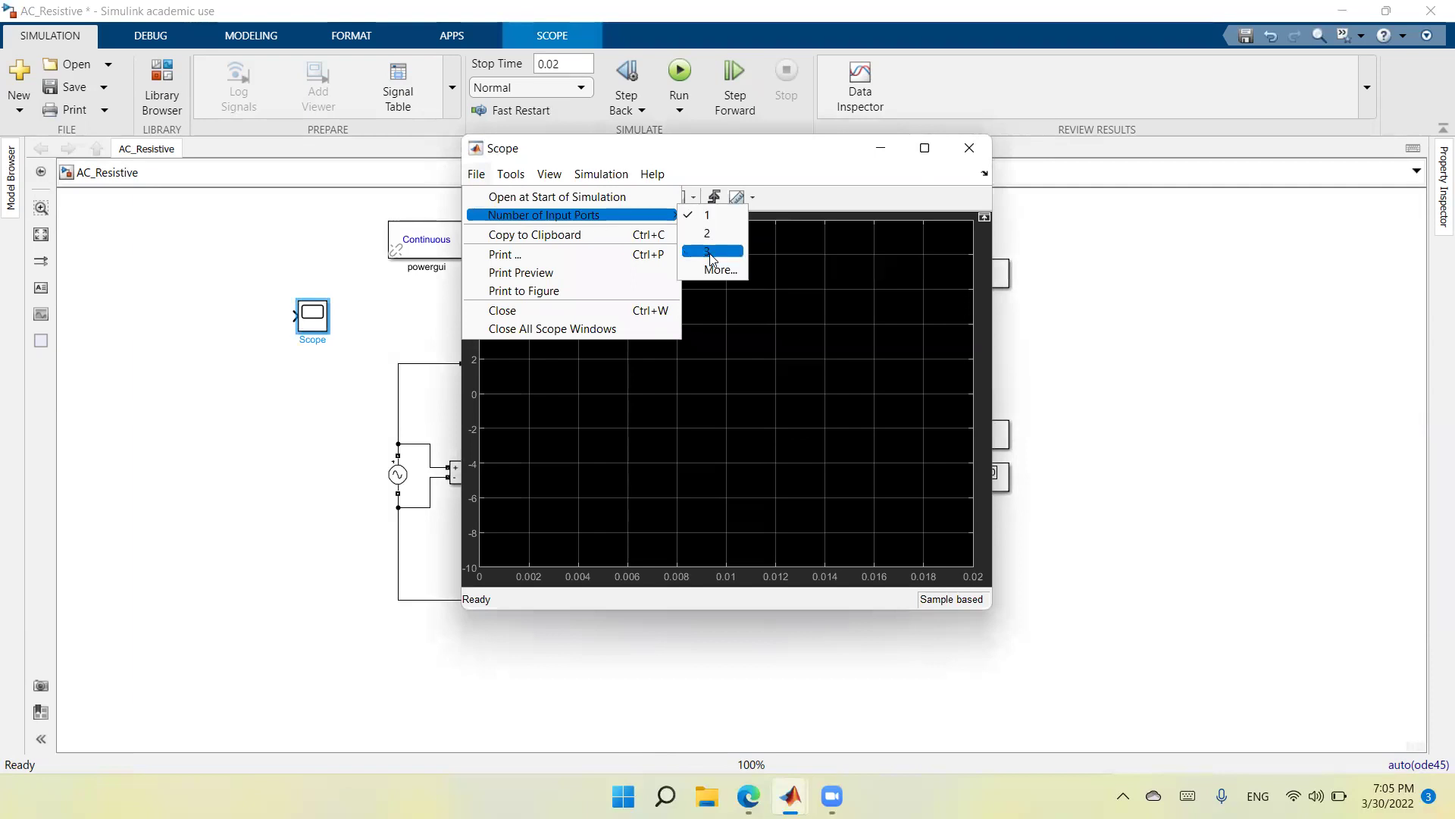
pyautogui.click(710, 235)
pyautogui.click(968, 155)
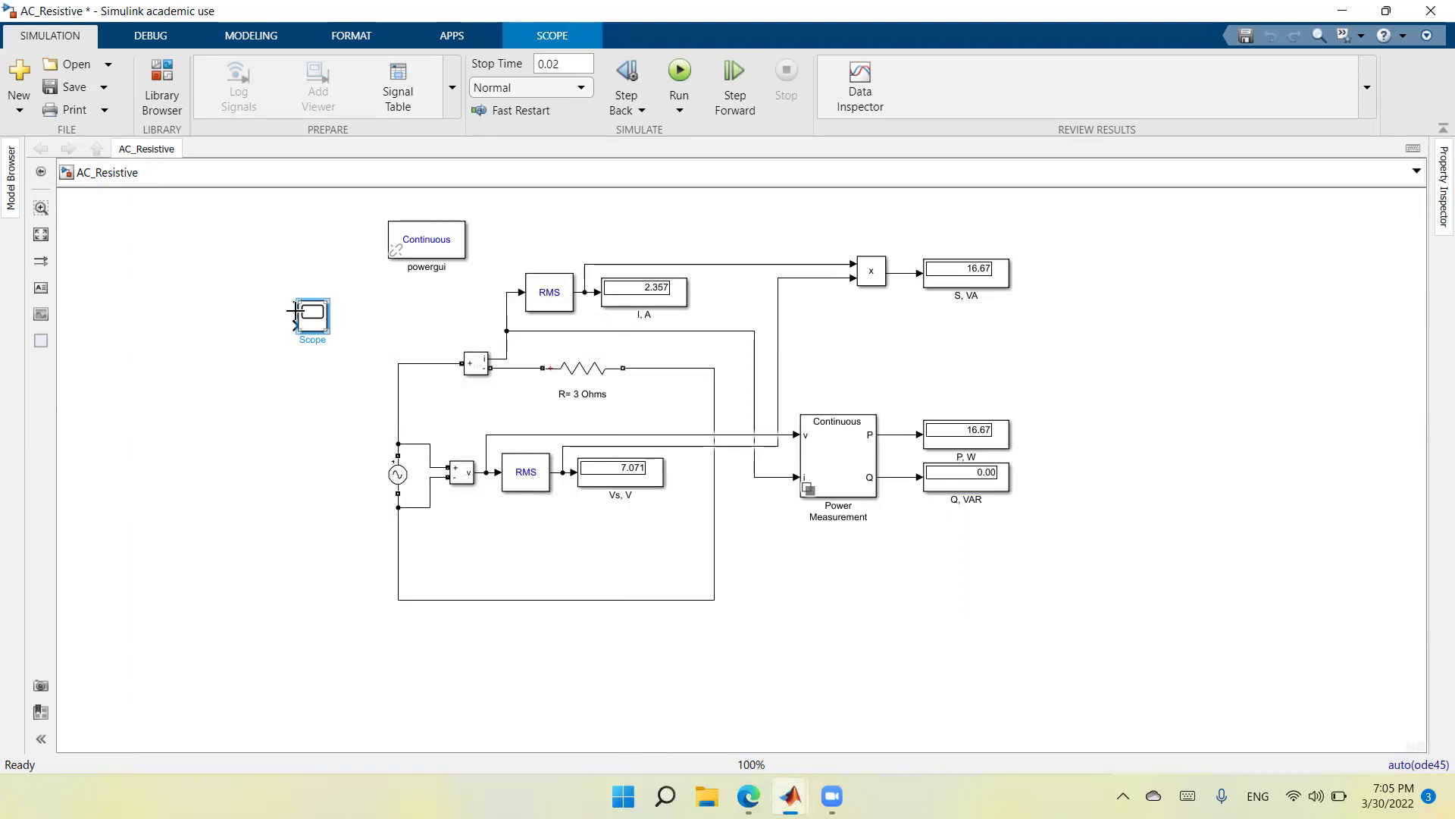
pyautogui.moveTo(295, 314)
pyautogui.mouseDown()
pyautogui.moveTo(260, 319)
pyautogui.moveTo(261, 407)
pyautogui.moveTo(483, 436)
pyautogui.mouseUp()
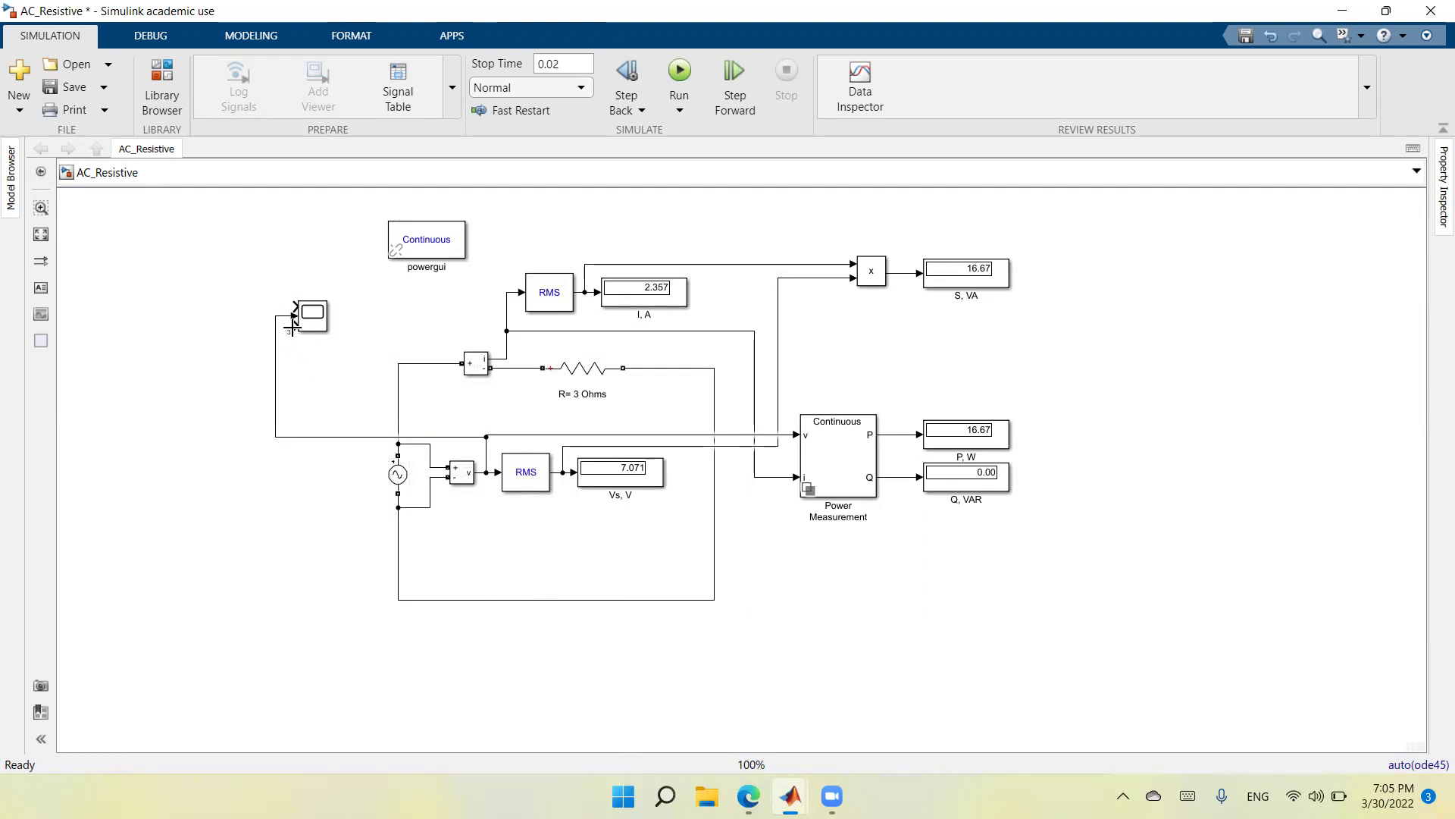
pyautogui.moveTo(293, 323); pyautogui.dragTo(505, 334)
# Add a second Simulink Product block in the empty area beside the voltage source
pyautogui.doubleClick(203, 547)
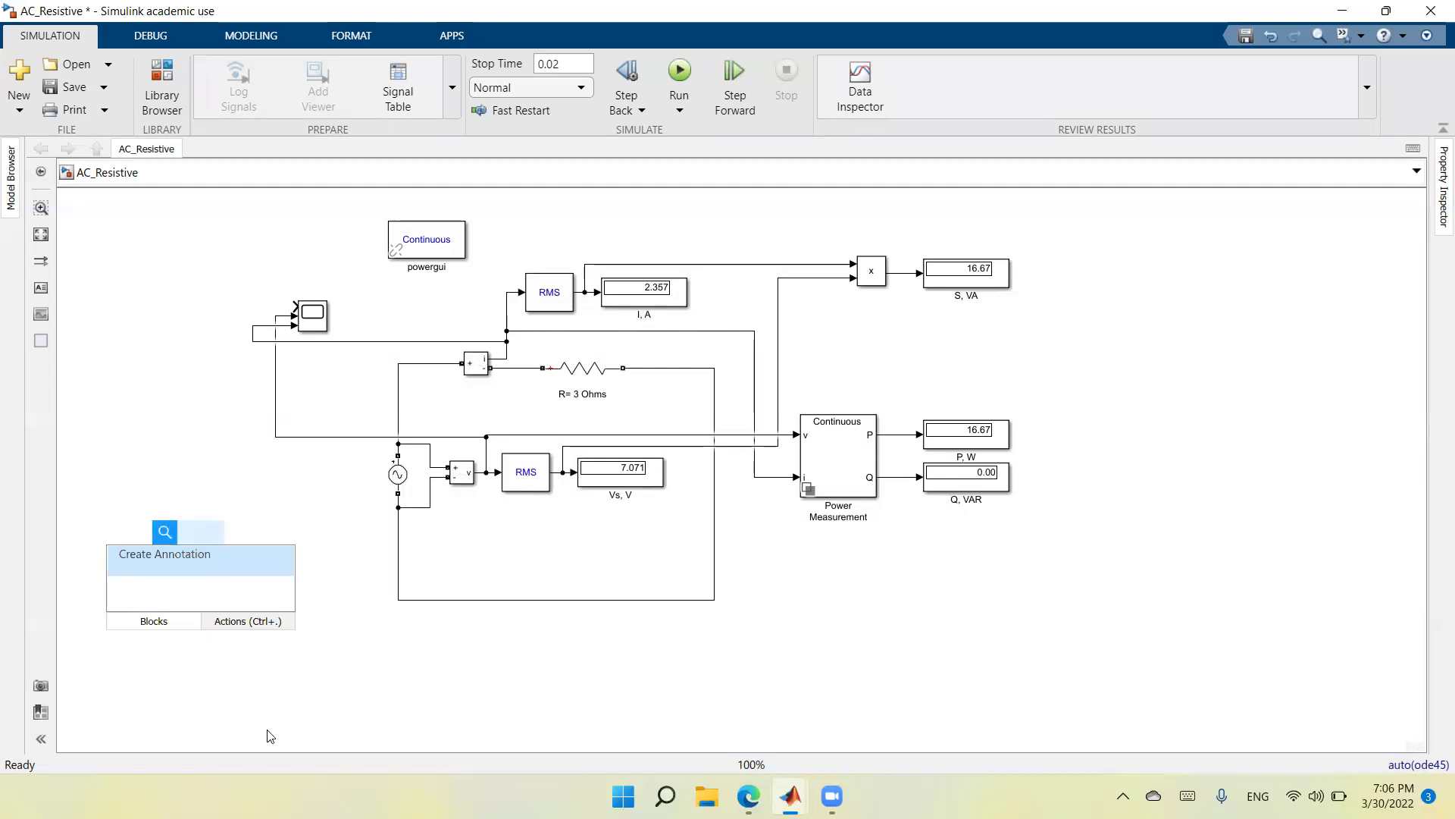
pyautogui.write('p')
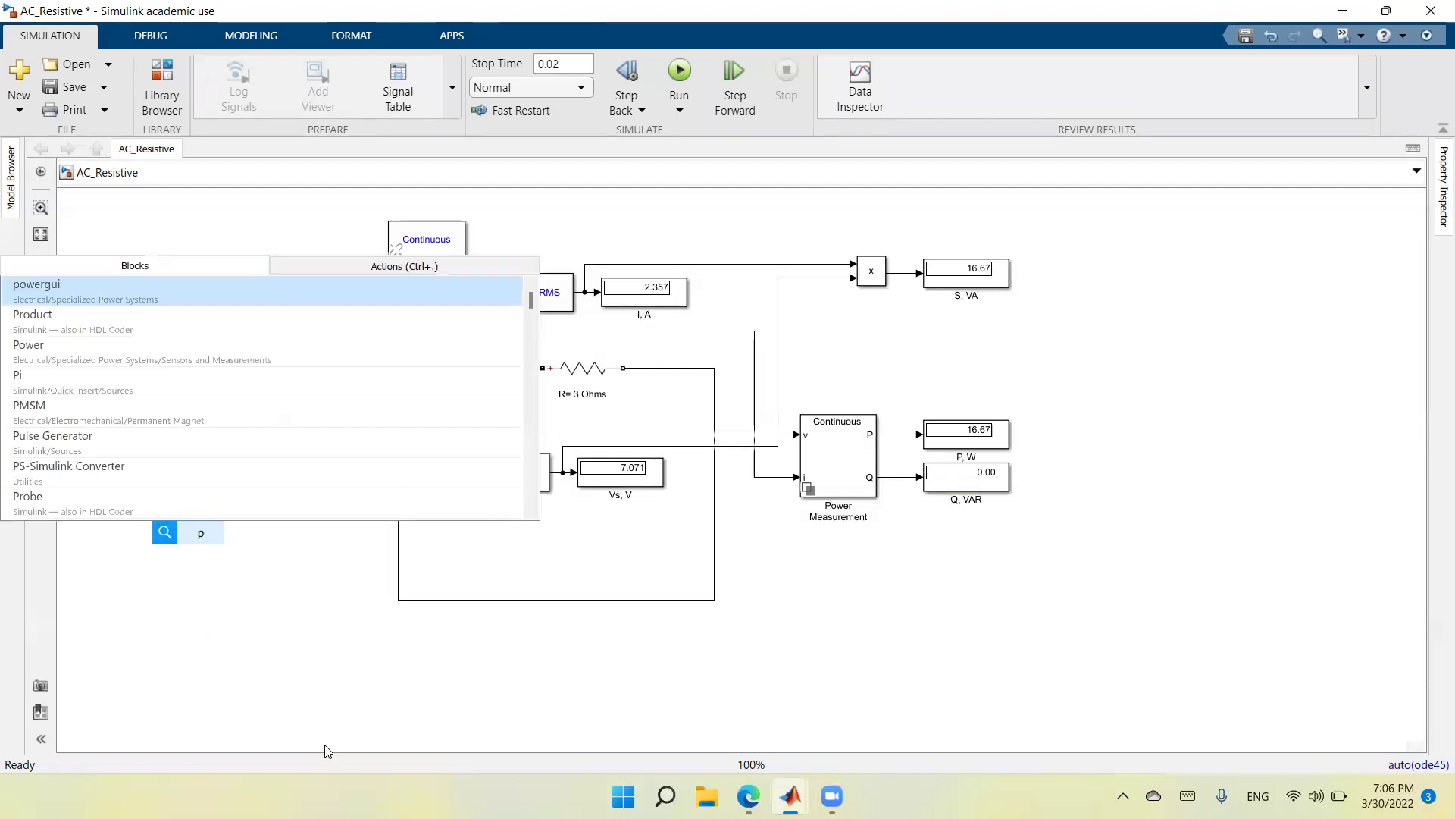
pyautogui.write('roduct')
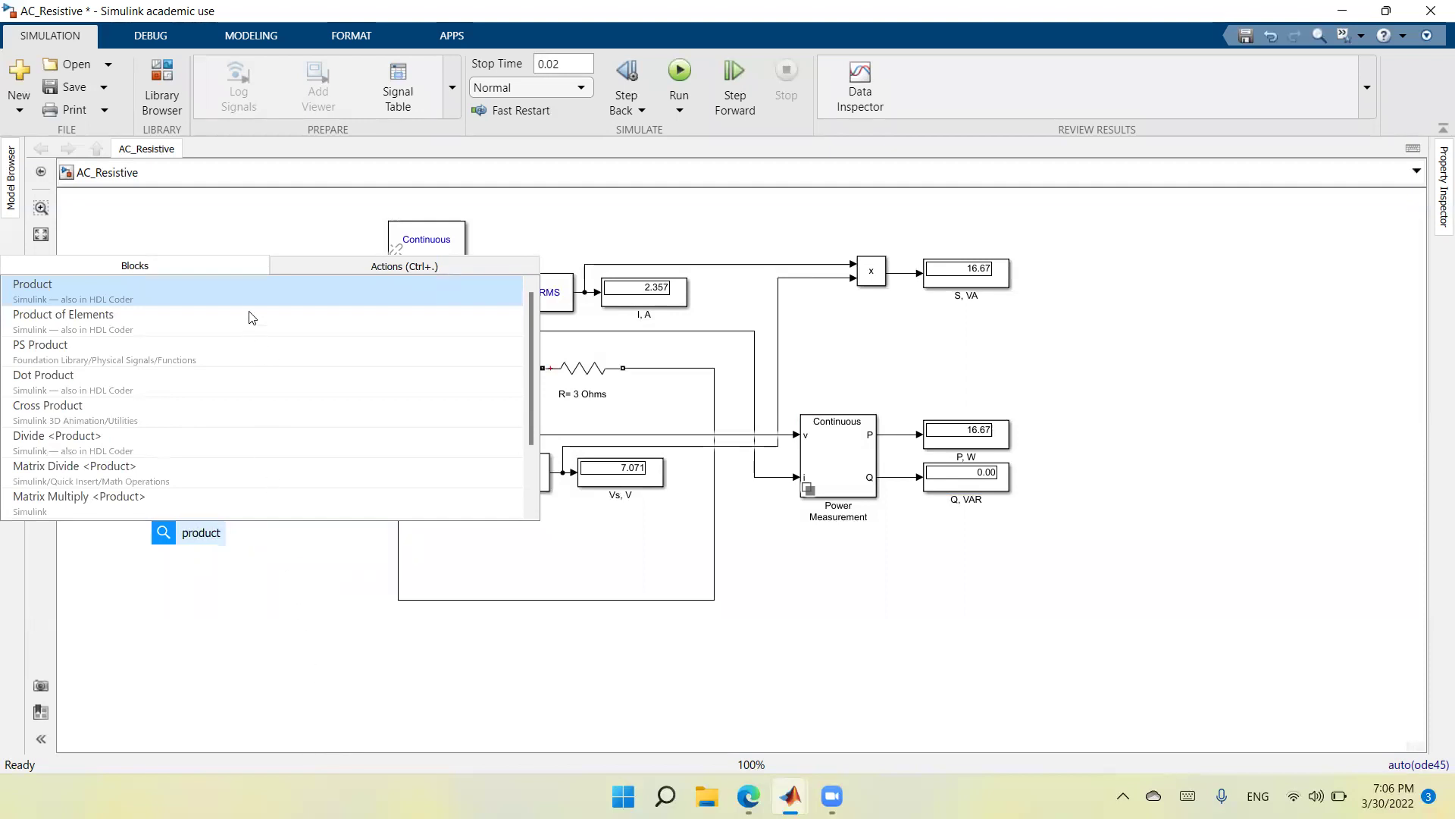
pyautogui.press('Return')
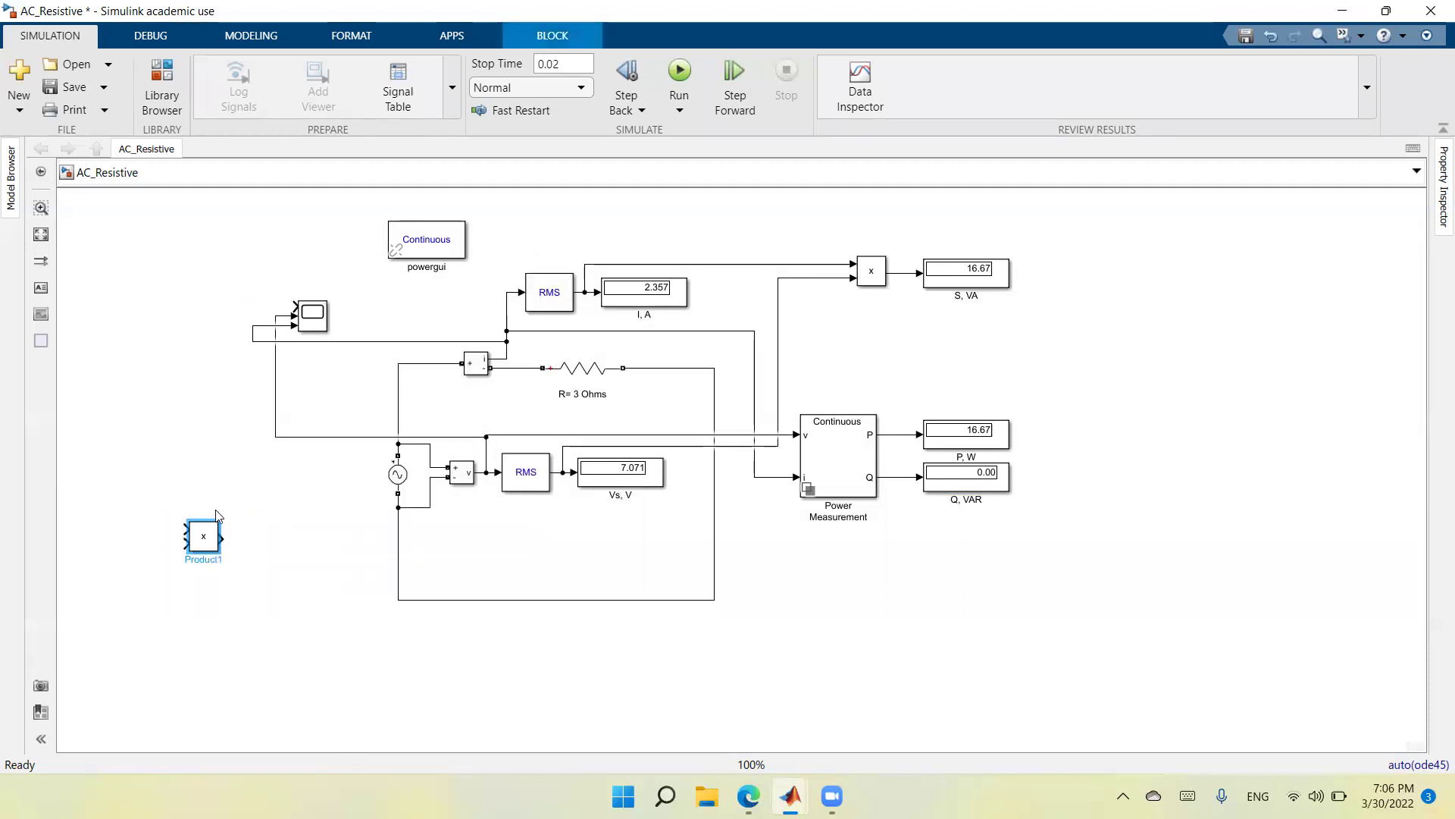
# Place the new Product block near the Scope, feed it the voltage and current signals, and wire its output to the Scope's first input
pyautogui.moveTo(206, 535); pyautogui.dragTo(275, 315)
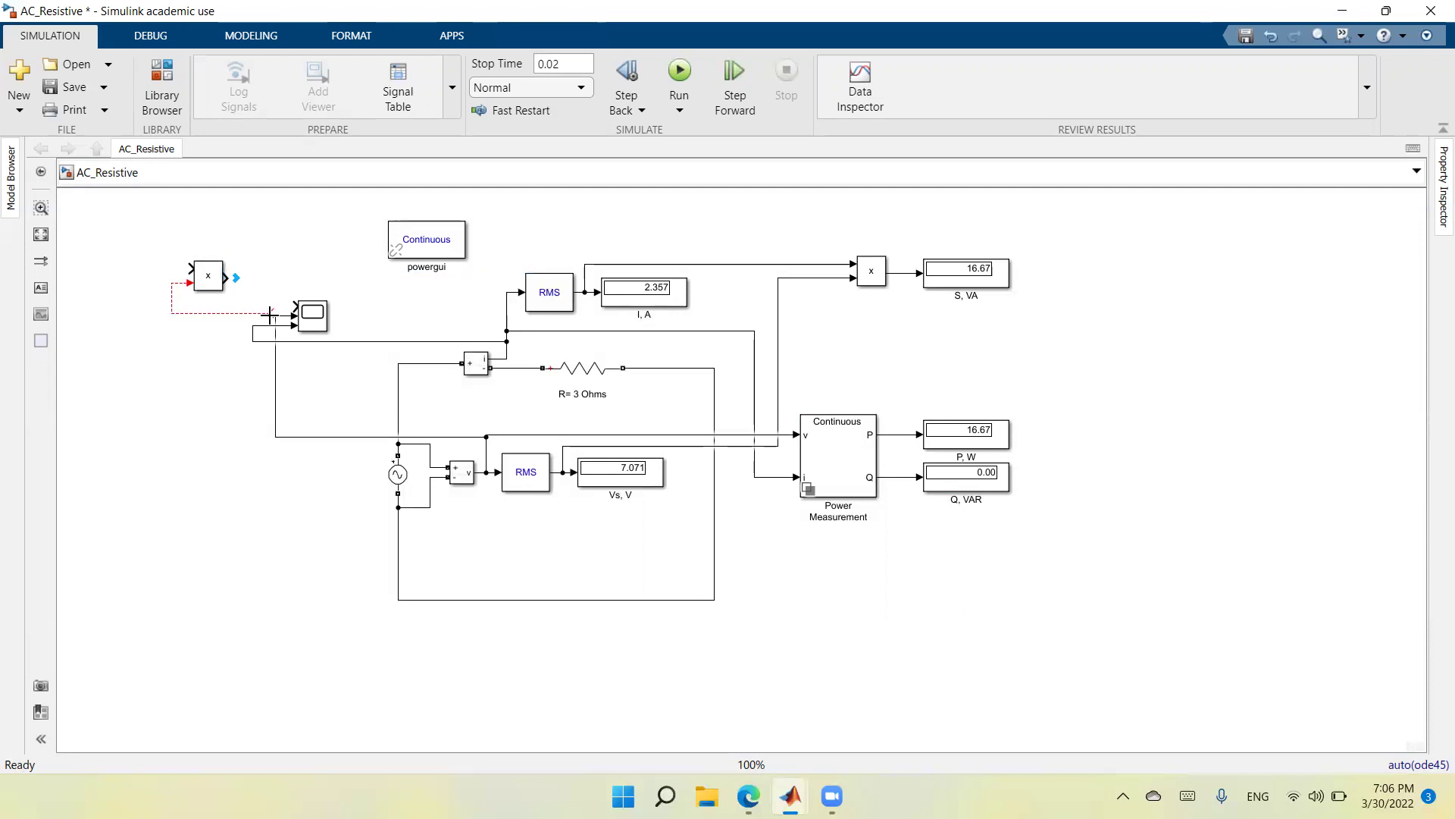
pyautogui.click(255, 328)
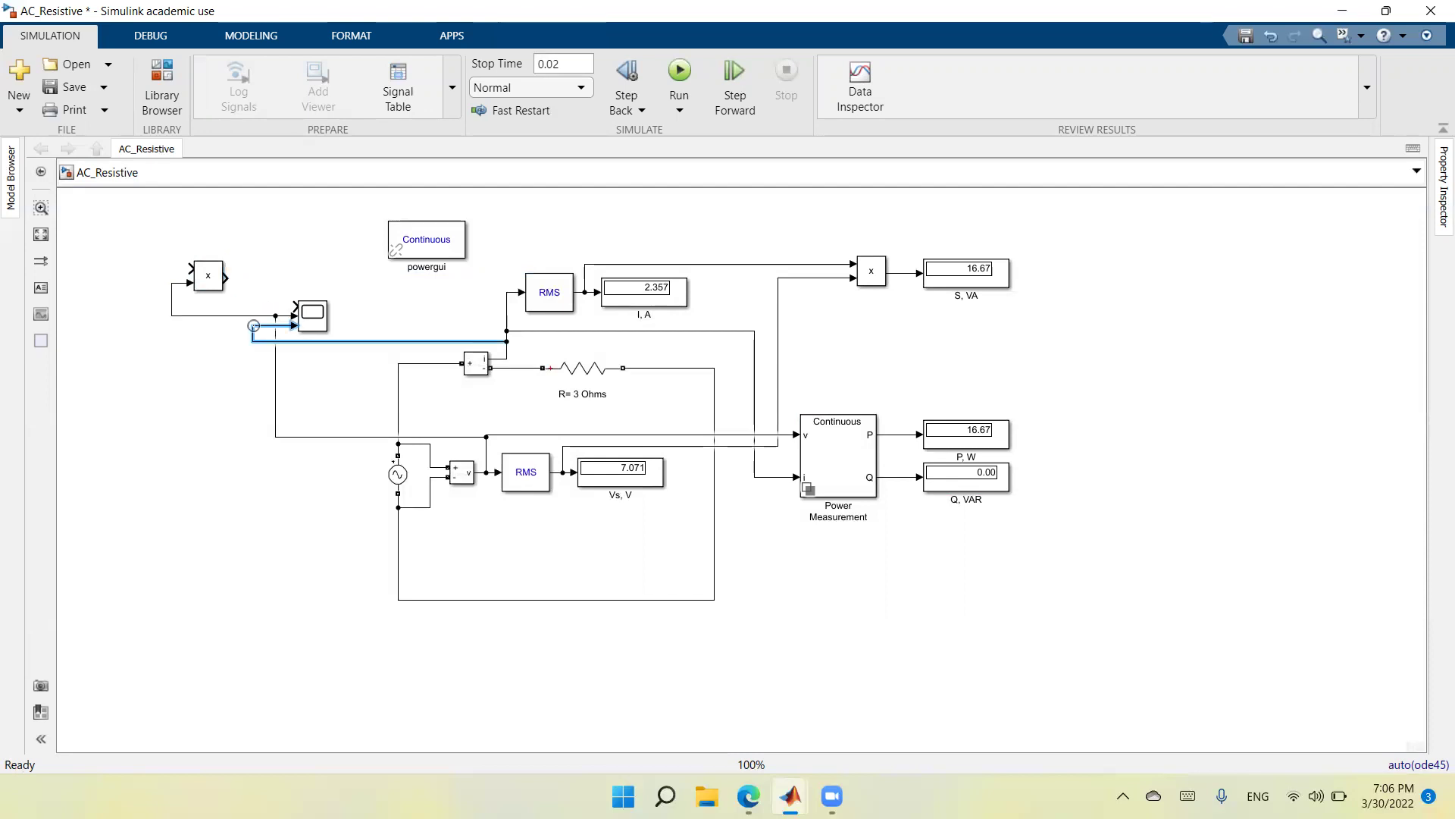
pyautogui.moveTo(187, 267); pyautogui.dragTo(248, 326)
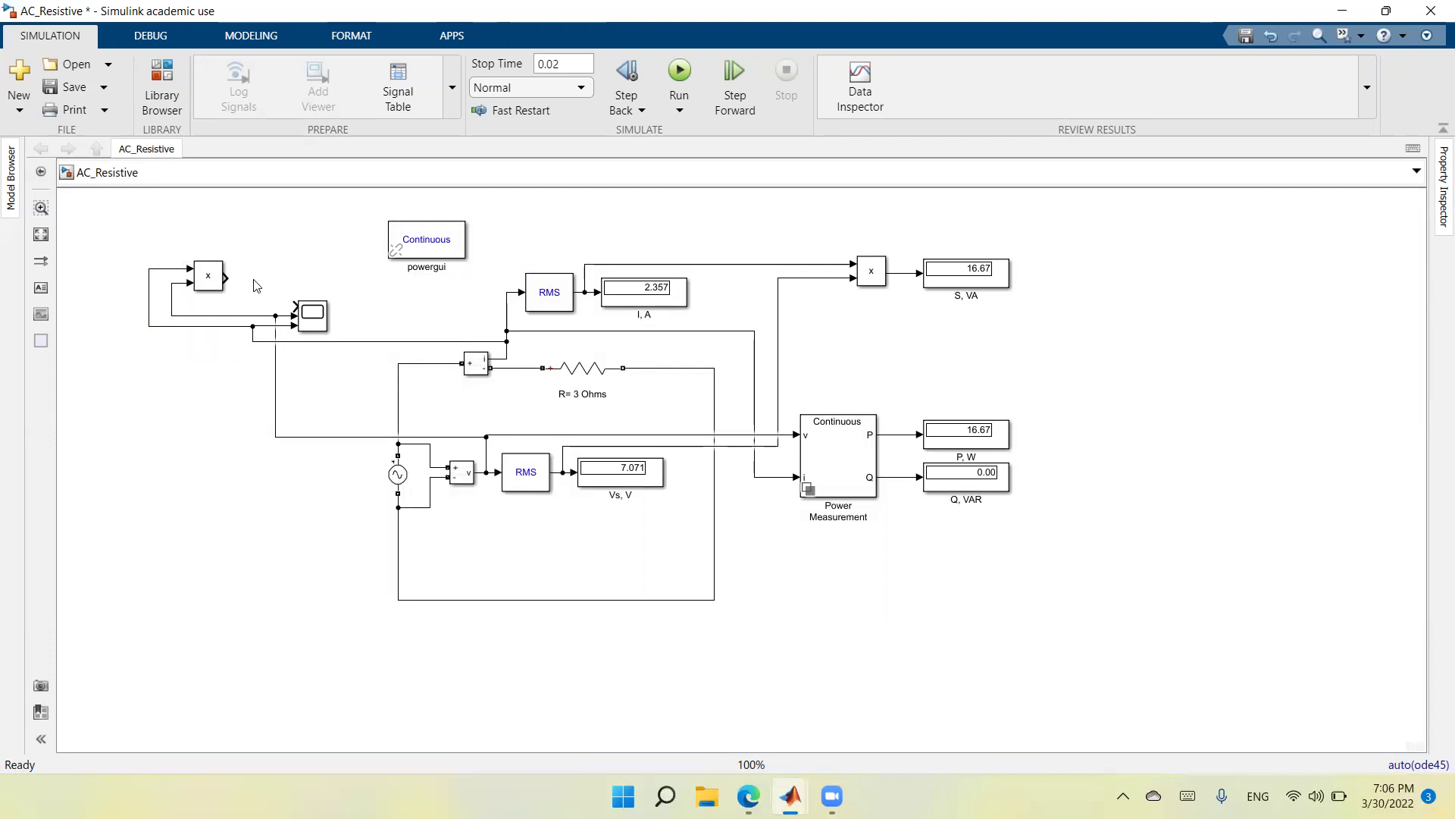
pyautogui.moveTo(228, 279); pyautogui.dragTo(296, 306)
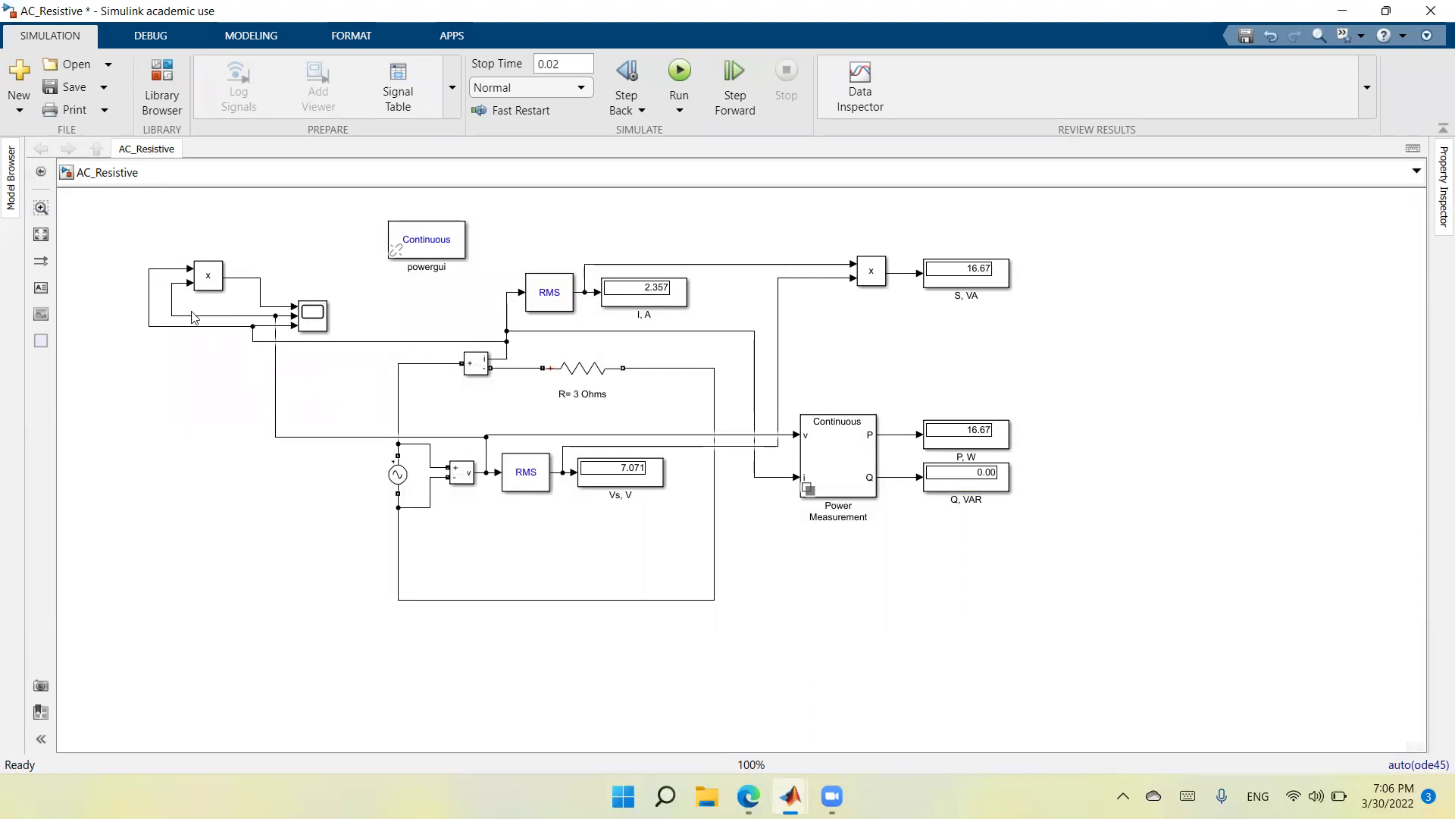
# Run the simulation and turn on the legend in the Scope's plot
pyautogui.click(314, 324)
pyautogui.click(329, 321)
pyautogui.click(680, 72)
pyautogui.doubleClick(322, 320)
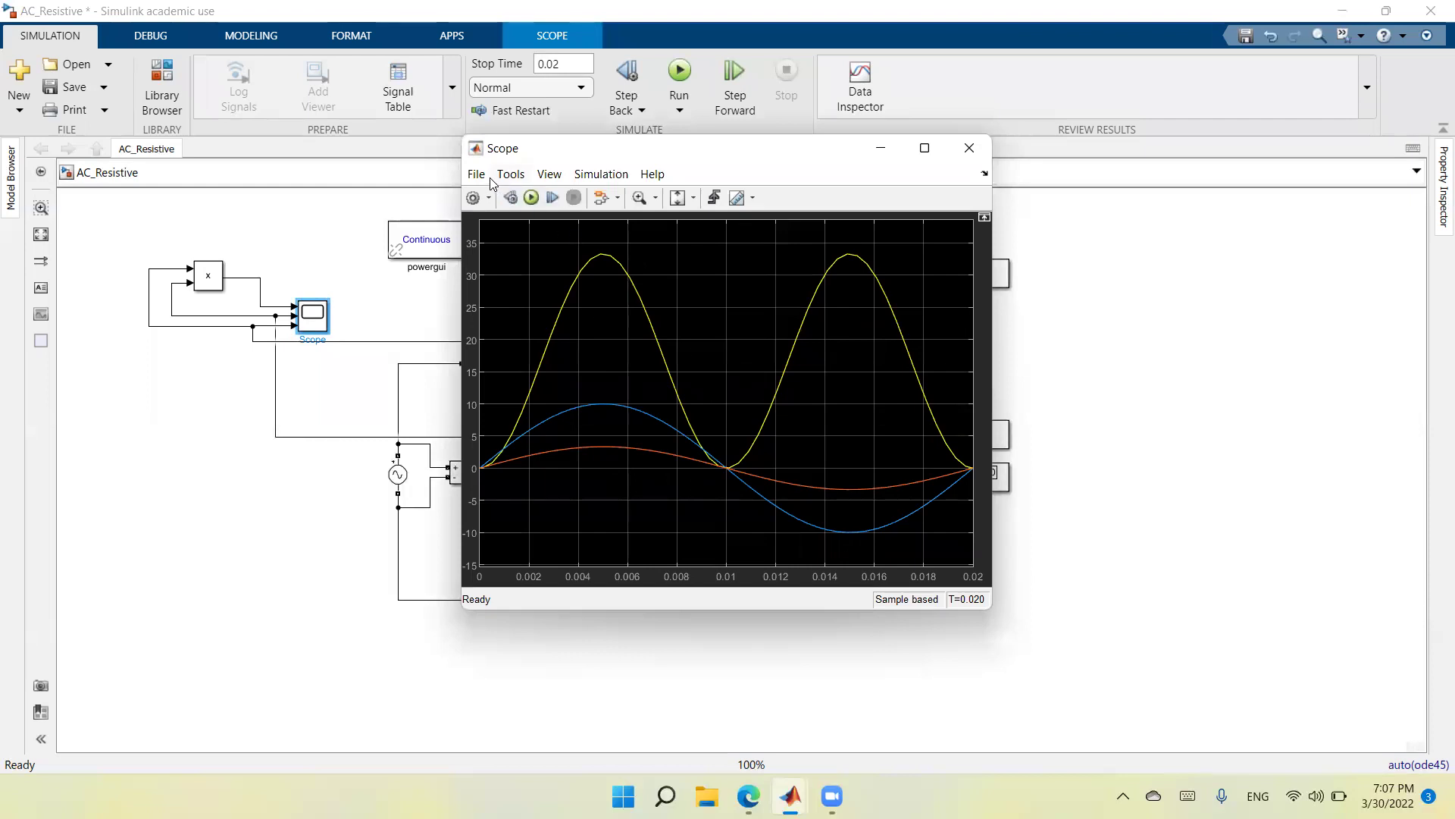
pyautogui.click(550, 175)
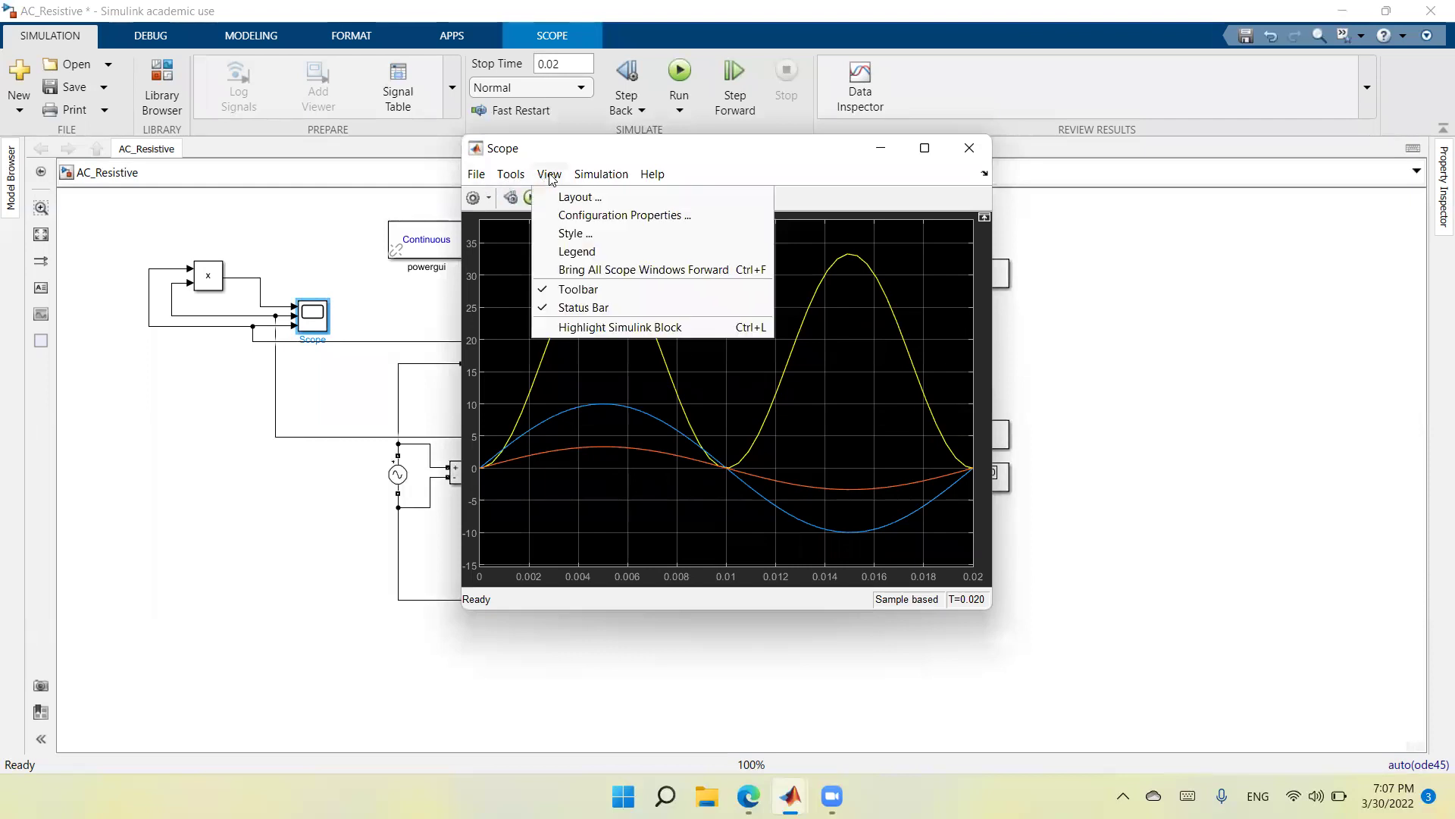
pyautogui.click(578, 252)
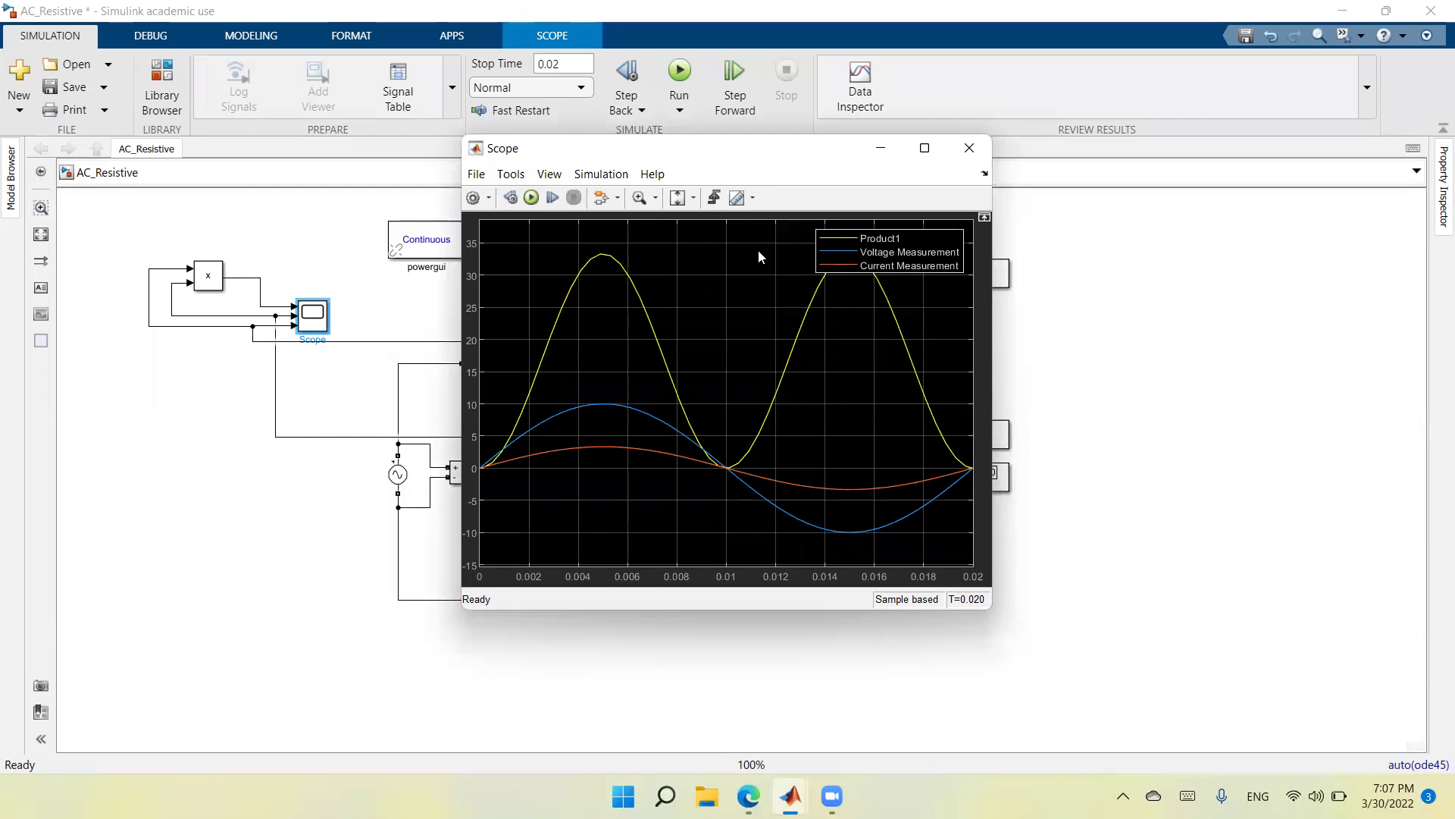
# Rename the Product block that feeds the Scope as "p(t), W"
pyautogui.click(209, 297)
pyautogui.doubleClick(209, 298)
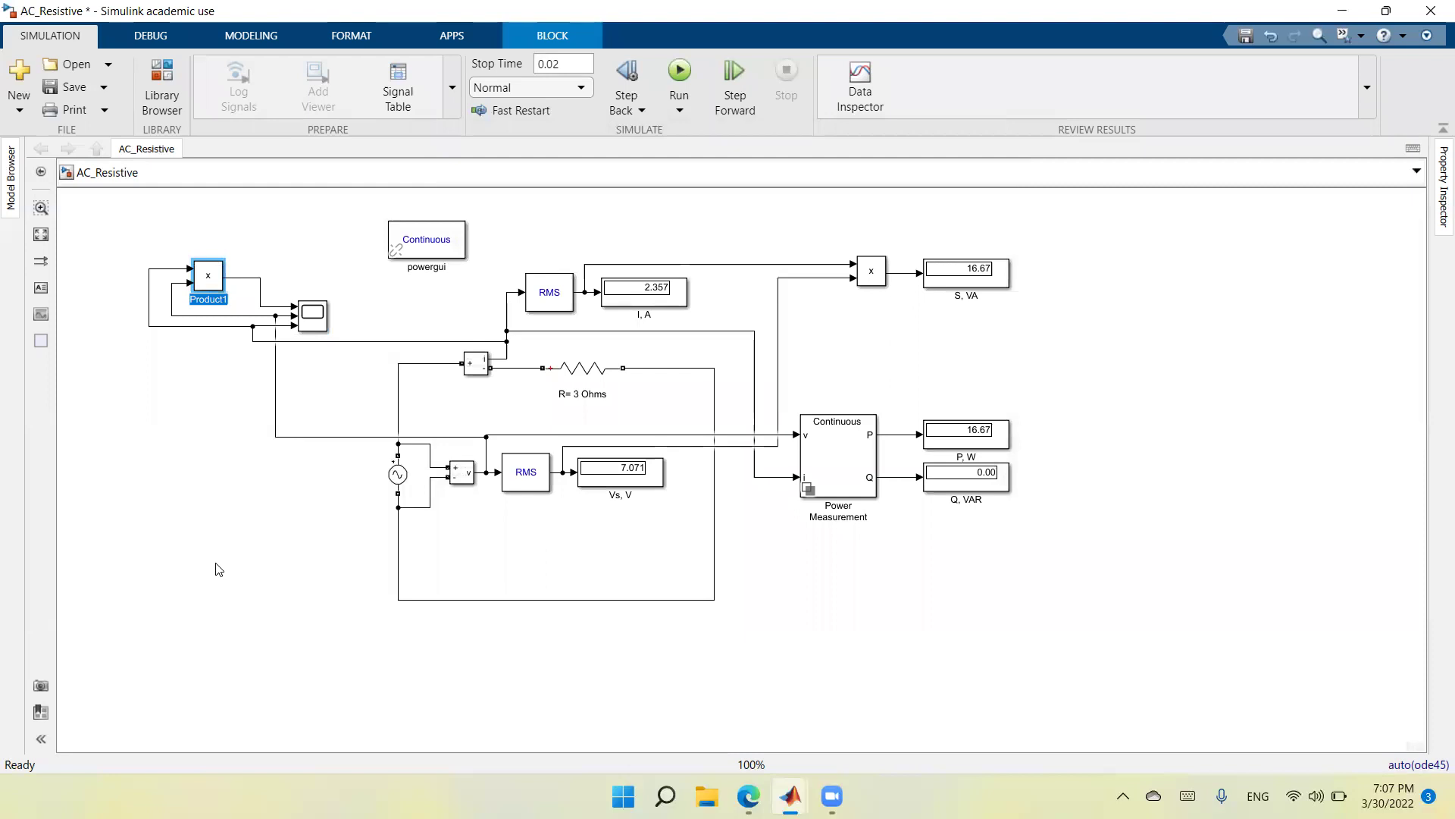
pyautogui.write('p(t), W')
pyautogui.click(197, 505)
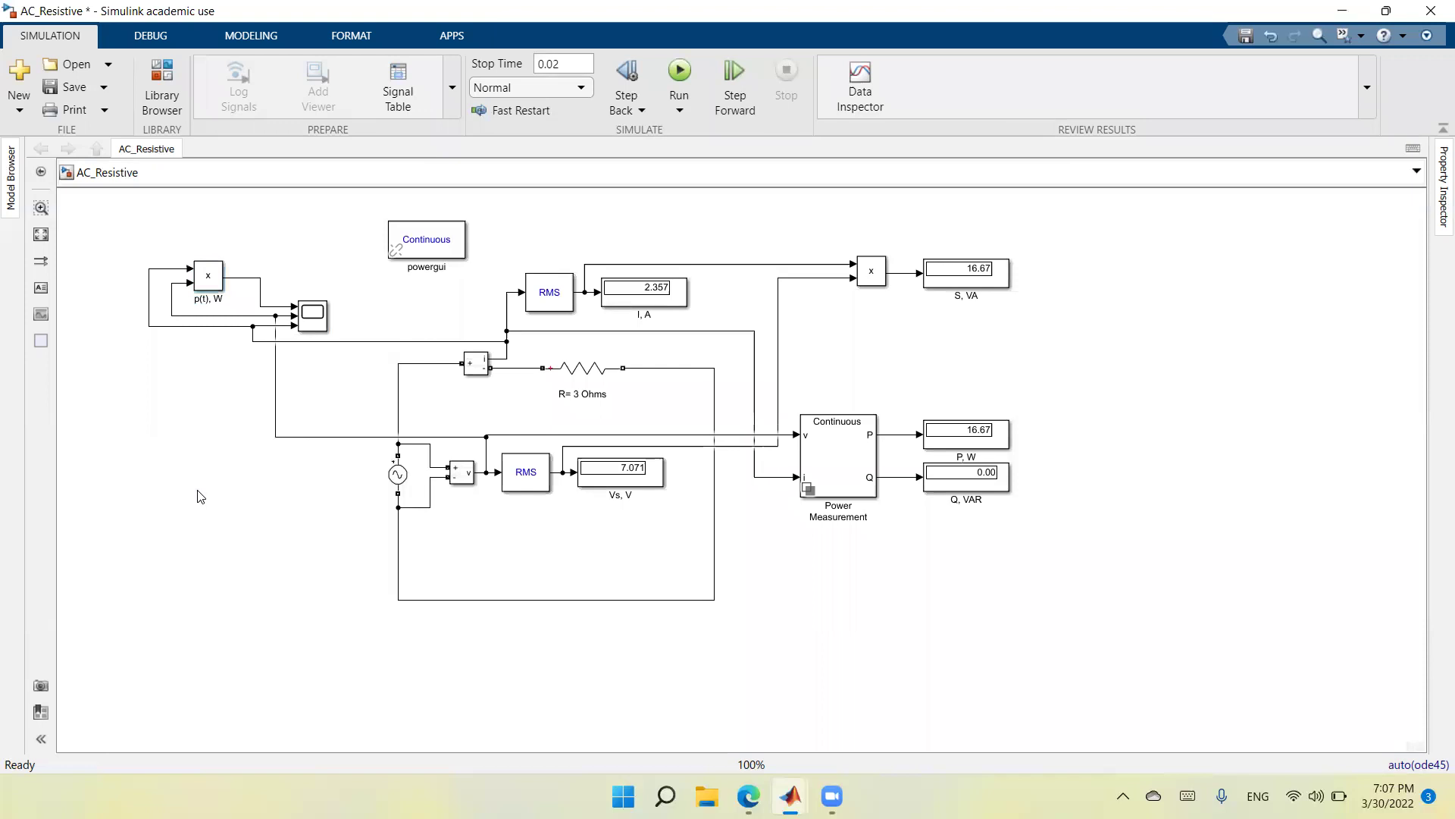
# Reopen the Scope, enlarge its window and compare the waveforms with the RMS current display in the circuit
pyautogui.click(311, 315)
pyautogui.doubleClick(310, 315)
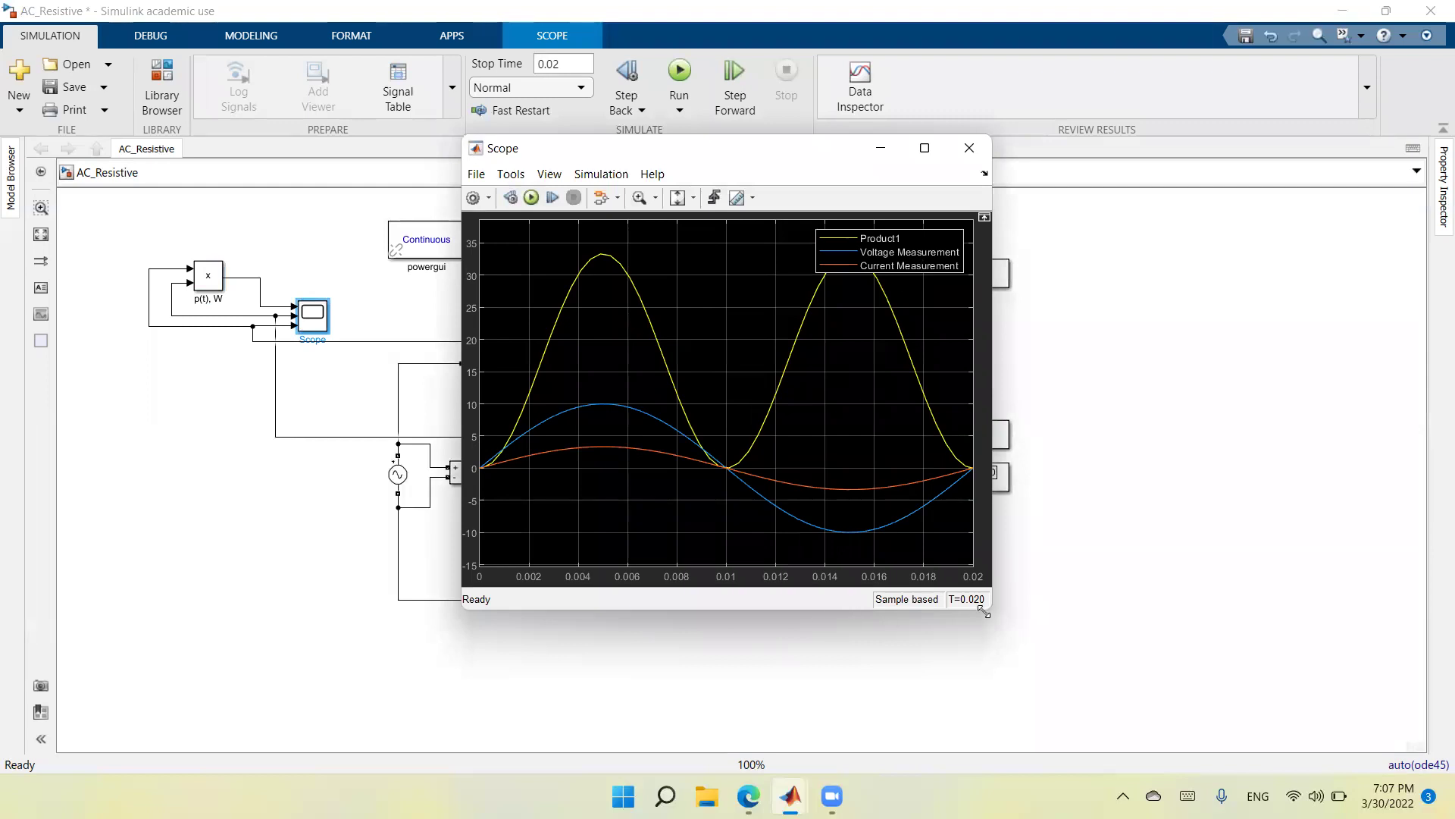
pyautogui.moveTo(985, 611); pyautogui.dragTo(1049, 739)
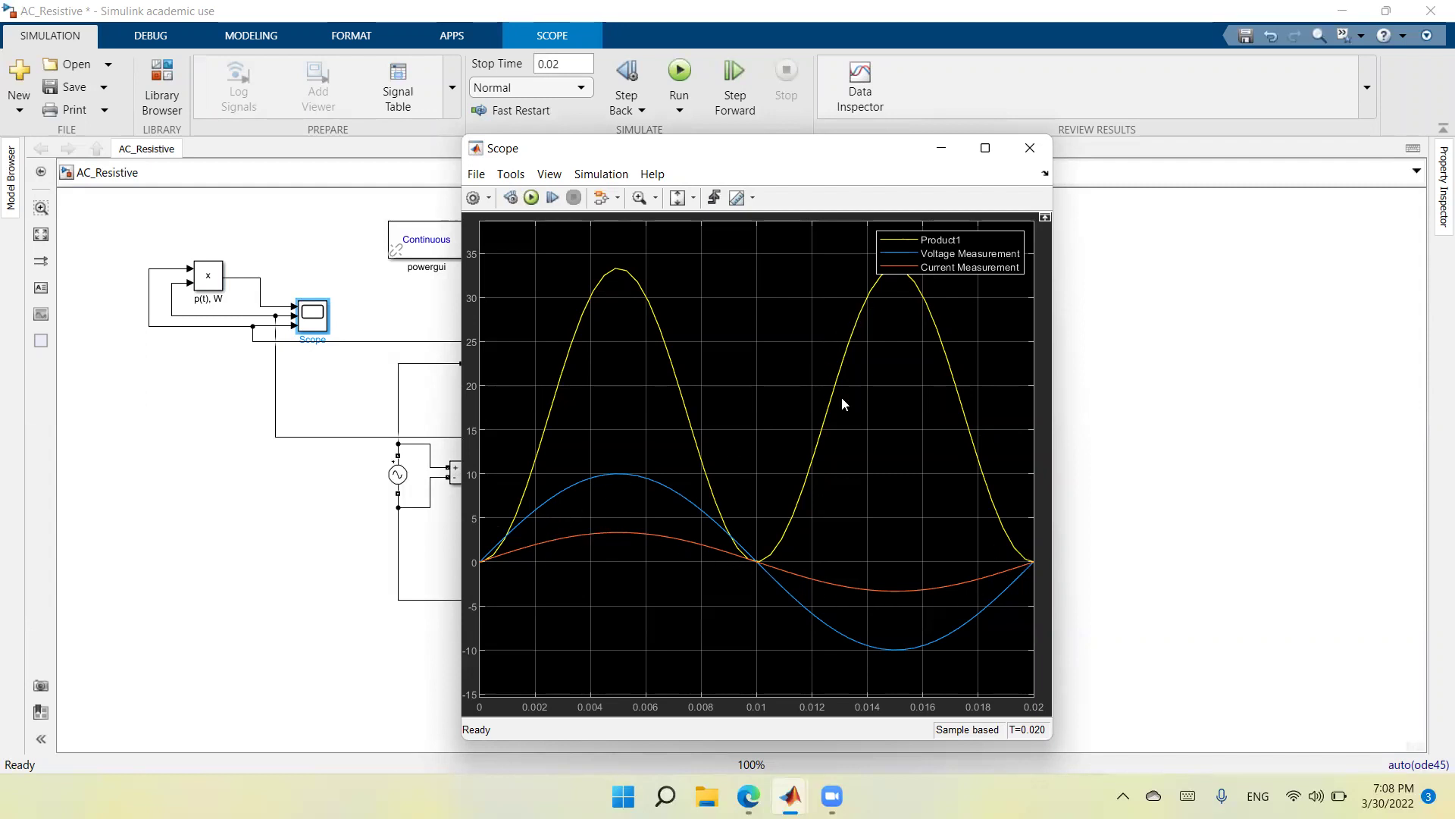
pyautogui.moveTo(790, 155); pyautogui.dragTo(1058, 157)
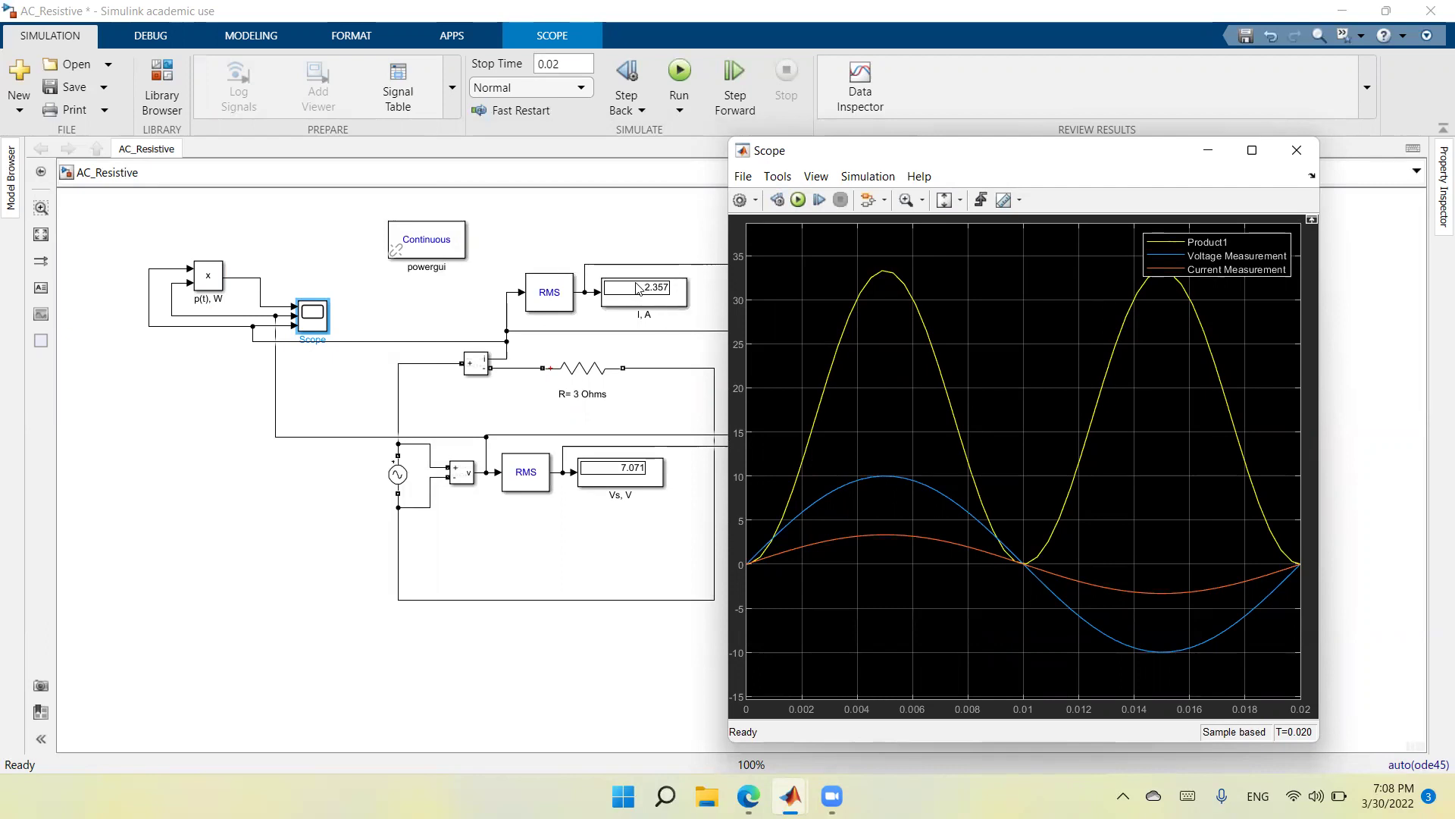
pyautogui.click(840, 561)
pyautogui.click(648, 309)
pyautogui.click(690, 341)
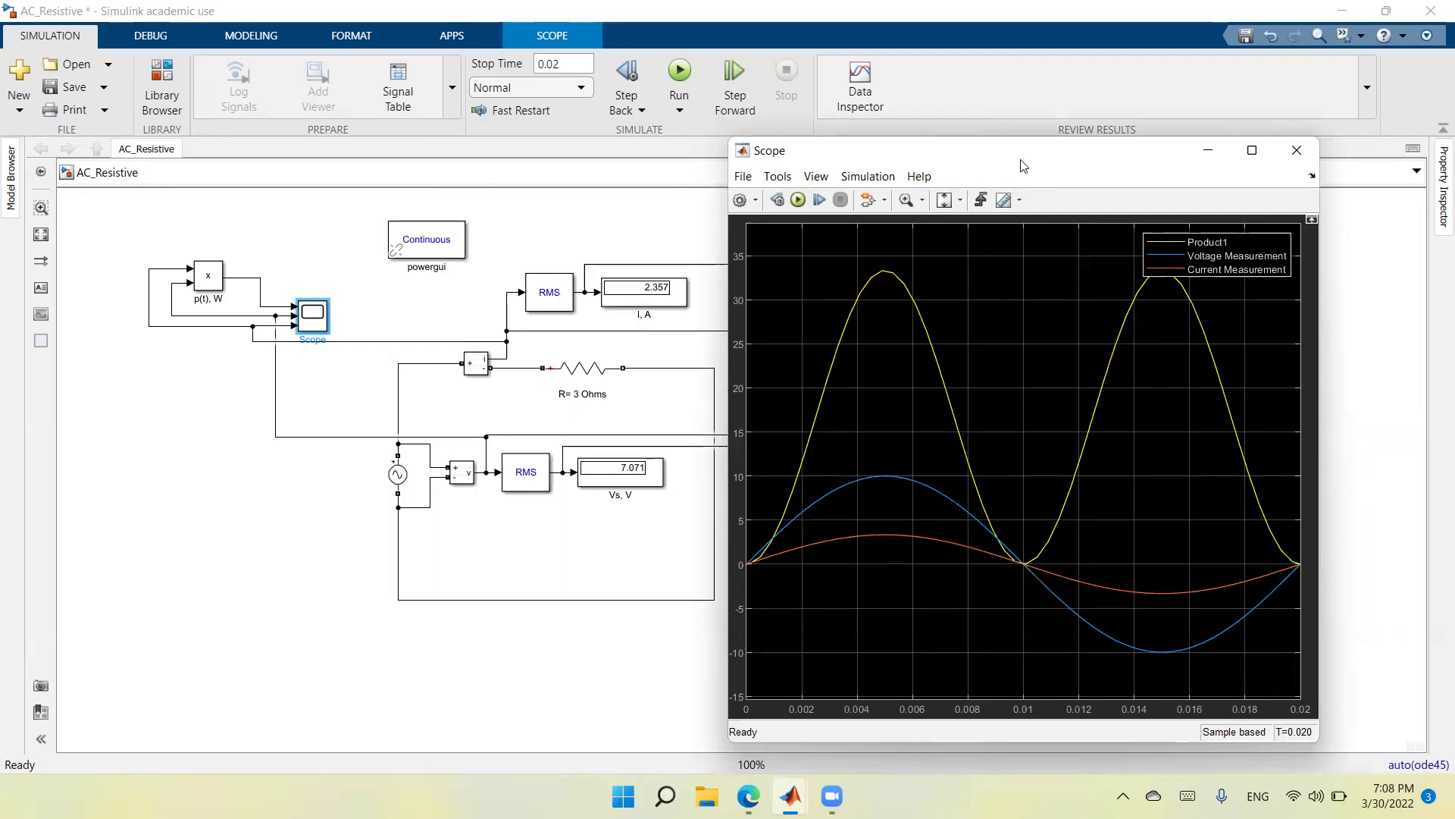
pyautogui.moveTo(1024, 165); pyautogui.dragTo(776, 141)
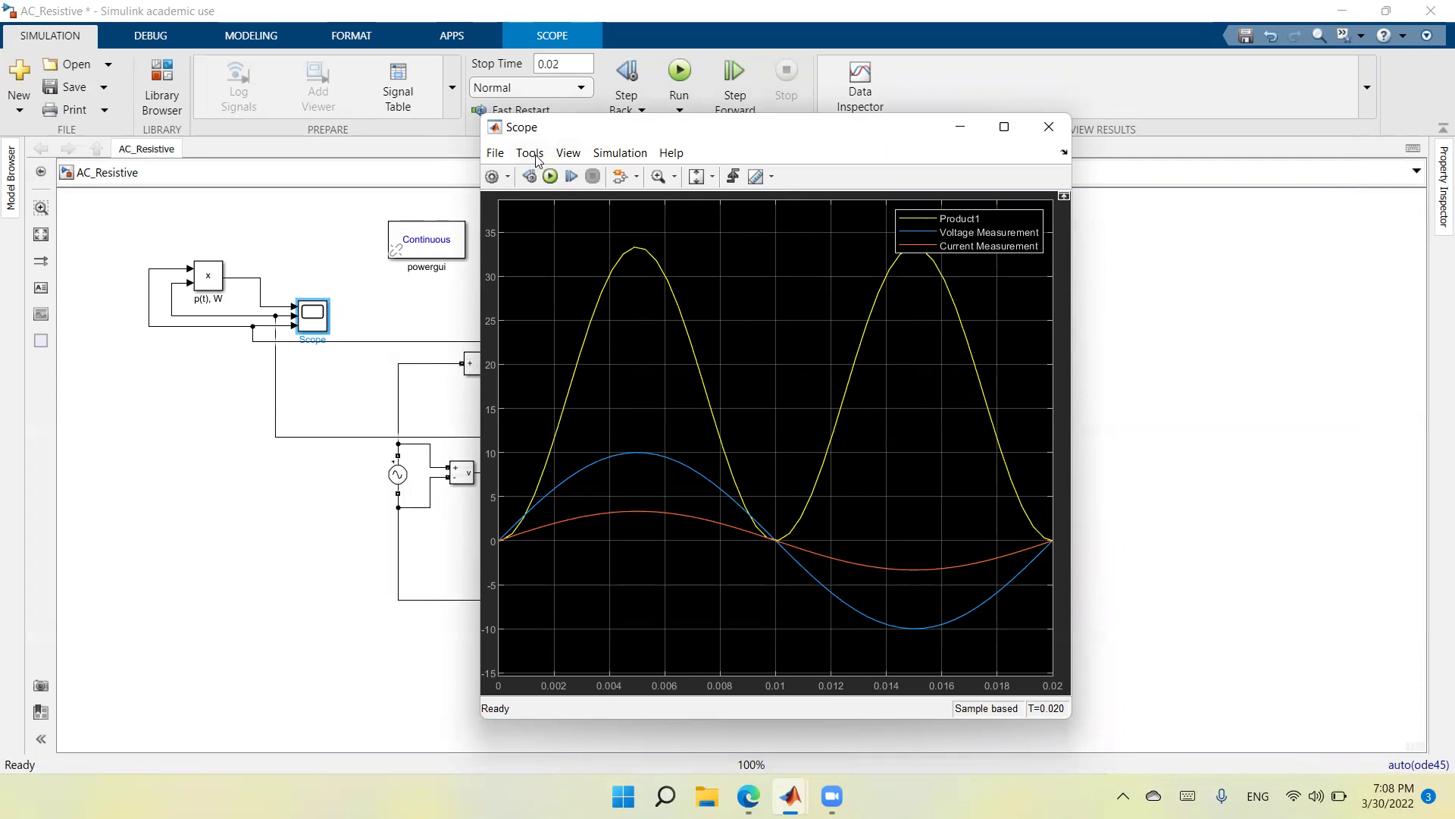
# Show the time-axis label on the Scope's plot through its configuration properties
pyautogui.click(568, 153)
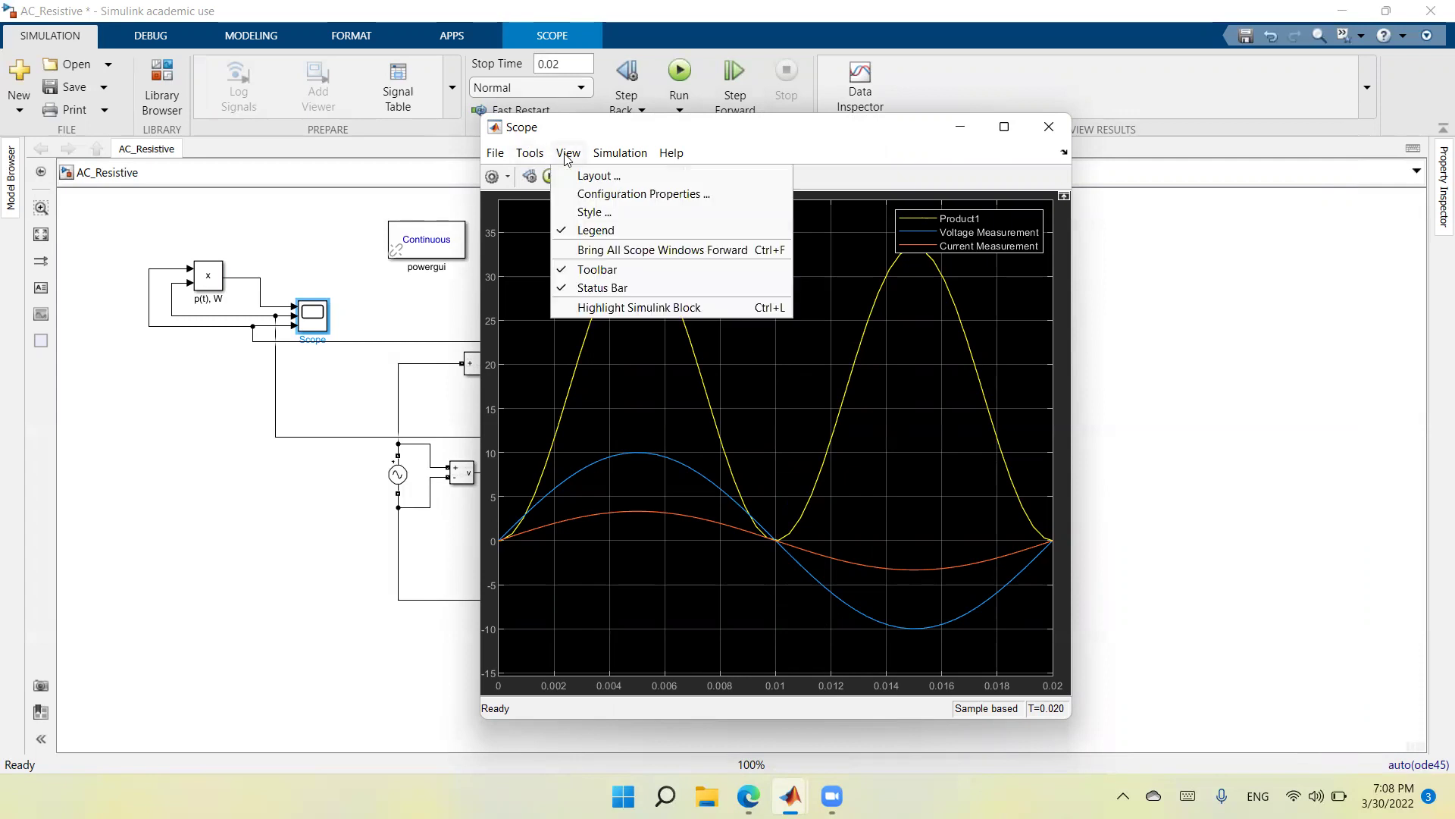
pyautogui.click(588, 185)
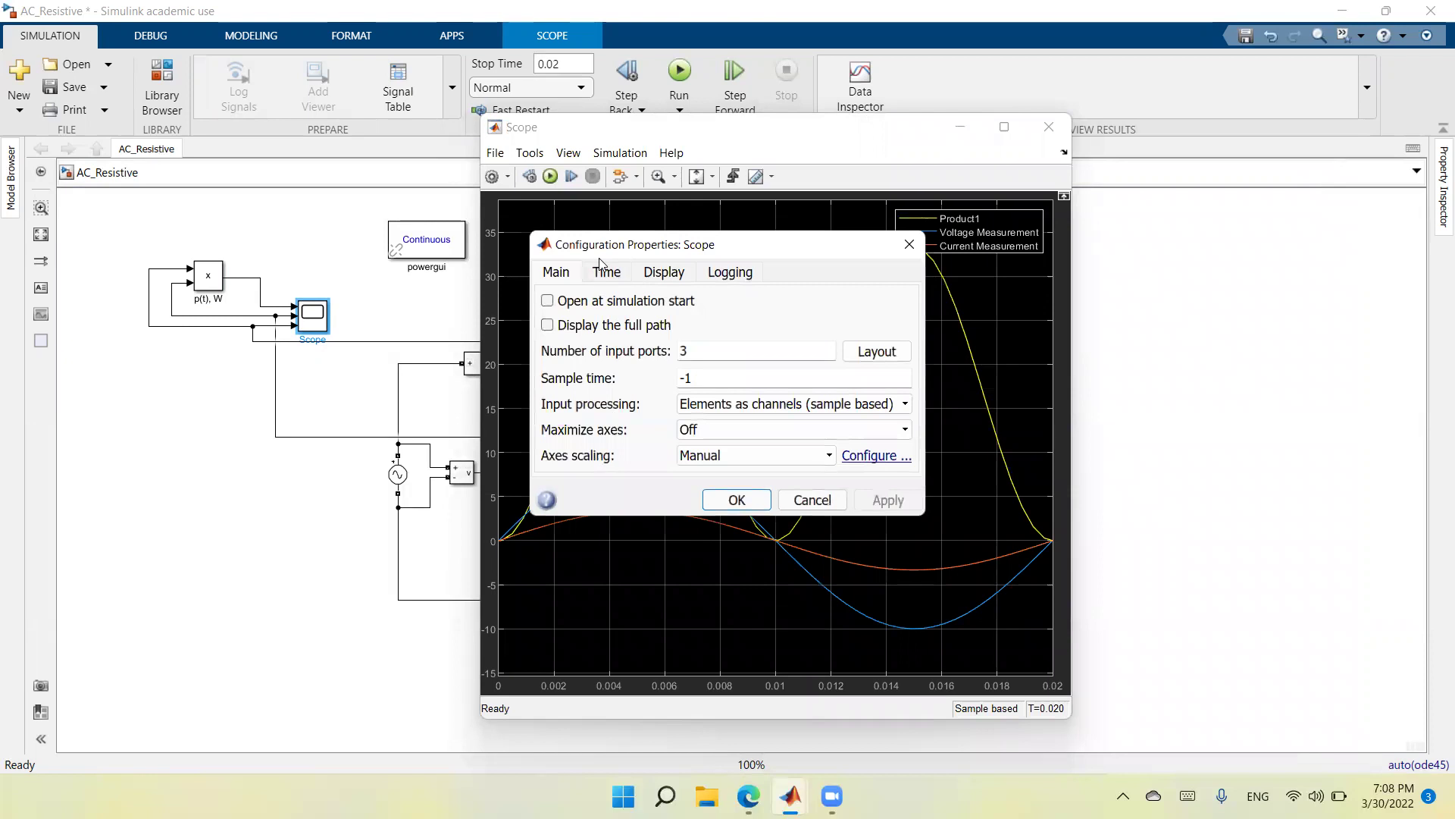
pyautogui.click(601, 272)
pyautogui.click(548, 430)
pyautogui.click(887, 500)
pyautogui.click(736, 500)
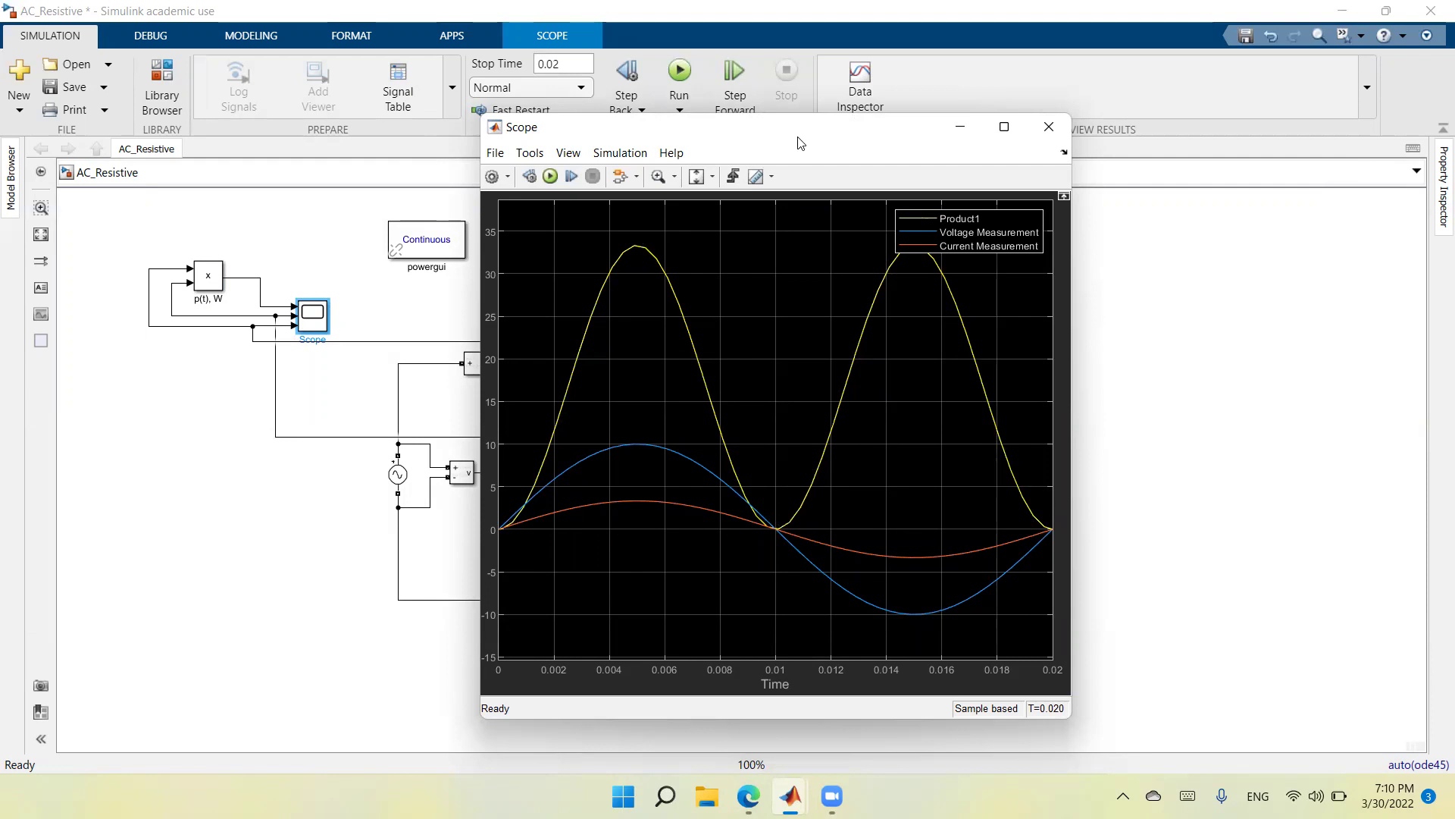
# Examine the Scope waveforms alongside the "S, VA", "P, W" and "Q, VAR" displays
pyautogui.moveTo(800, 143); pyautogui.dragTo(582, 236)
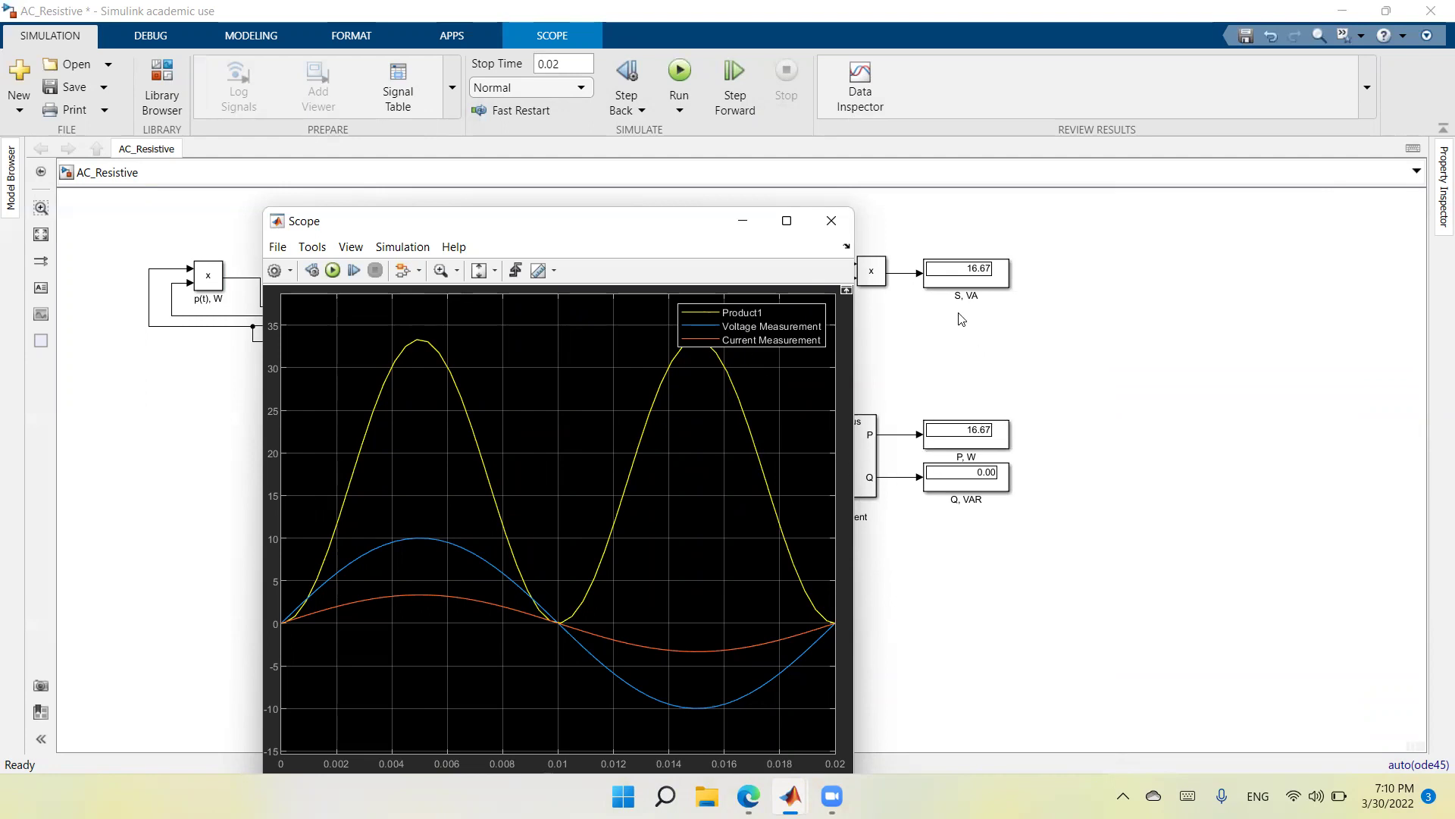
pyautogui.click(947, 289)
pyautogui.click(947, 293)
pyautogui.moveTo(516, 229); pyautogui.dragTo(1043, 170)
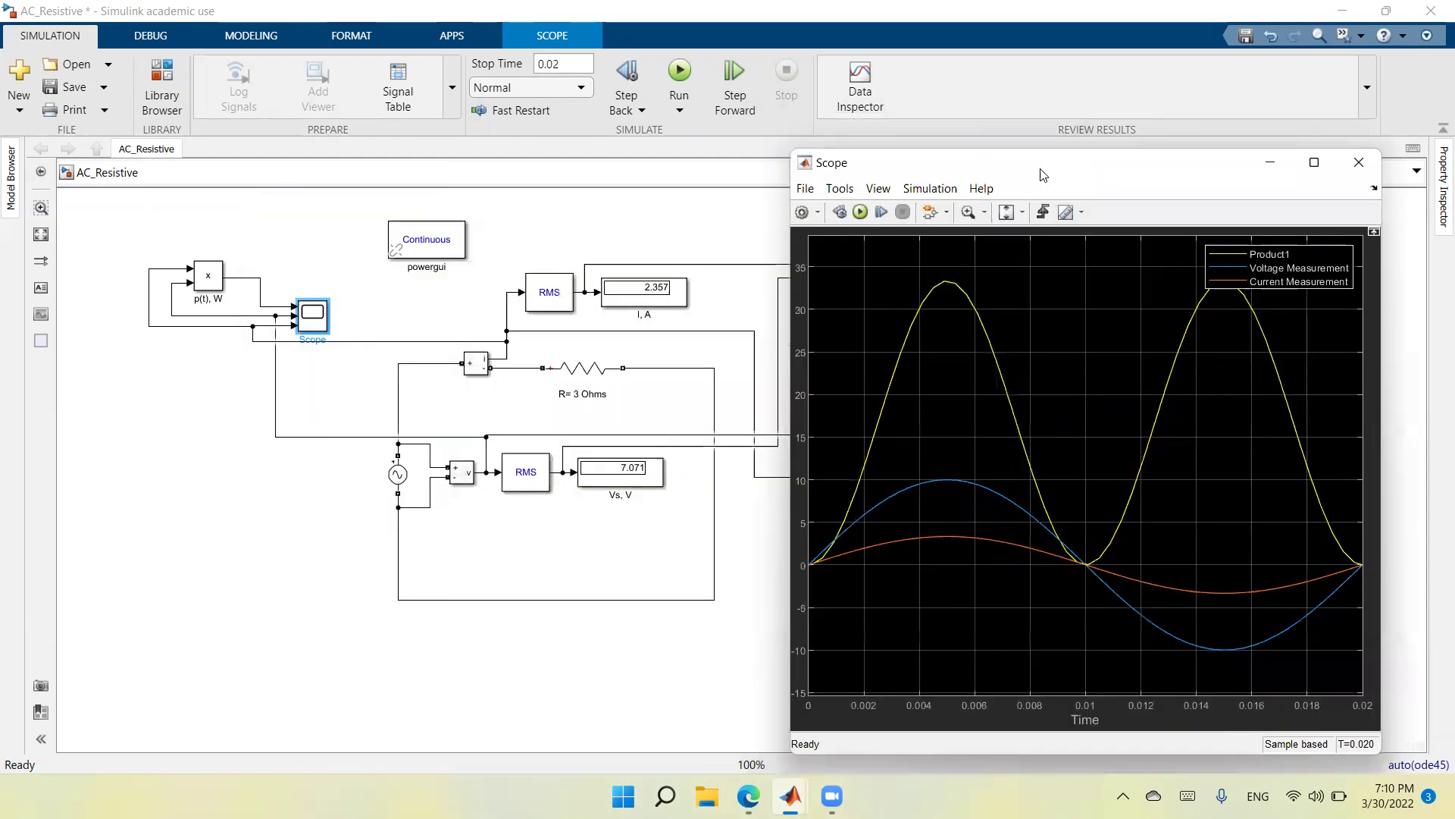
pyautogui.click(305, 331)
pyautogui.moveTo(1058, 177); pyautogui.dragTo(382, 193)
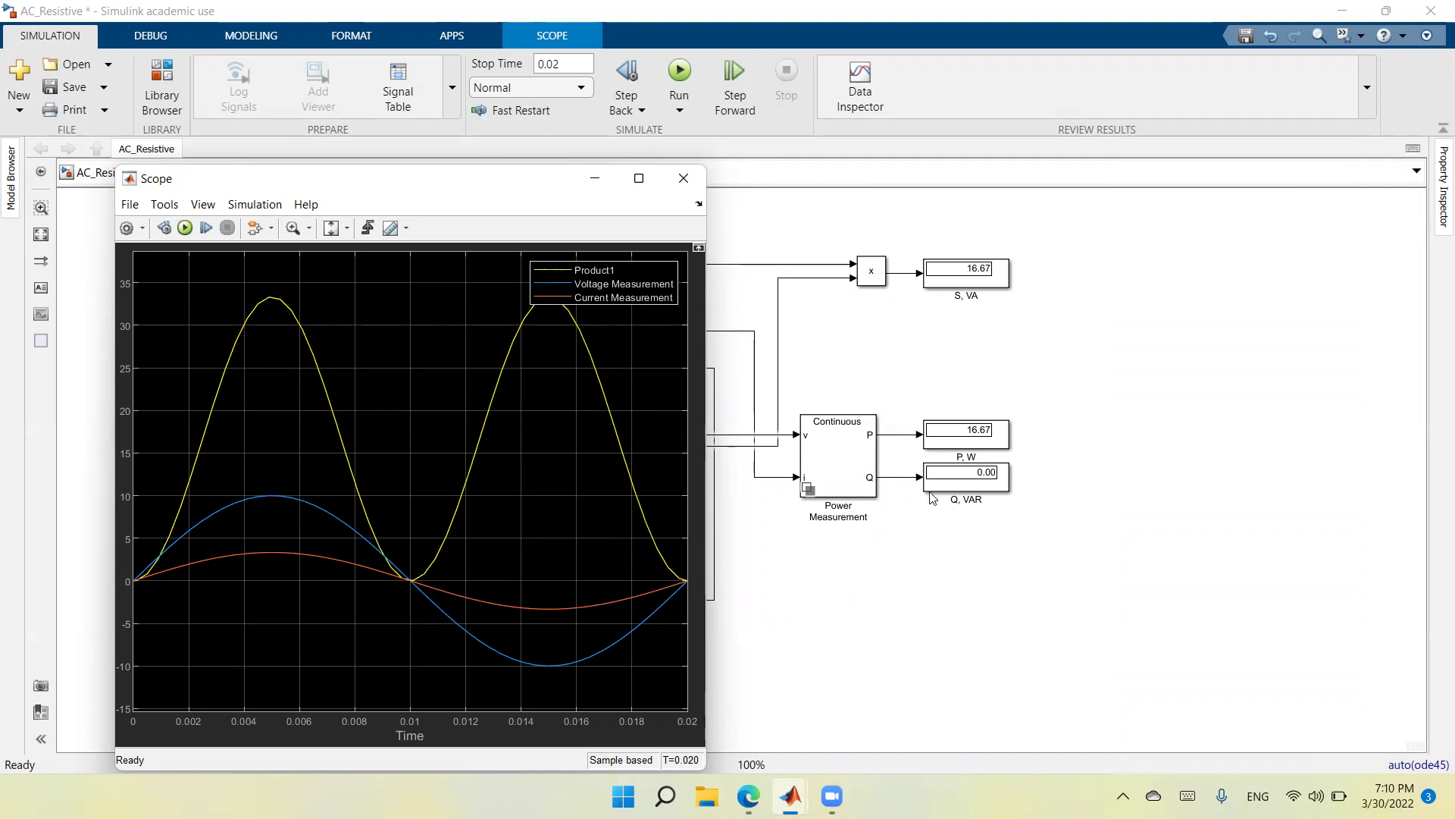
pyautogui.click(962, 426)
pyautogui.click(1027, 509)
pyautogui.click(938, 286)
pyautogui.click(1011, 325)
pyautogui.click(961, 431)
pyautogui.click(959, 489)
pyautogui.click(972, 341)
# Maximize the Scope window to view the waveforms at full size, and restore it
pyautogui.moveTo(563, 193); pyautogui.dragTo(1449, 167)
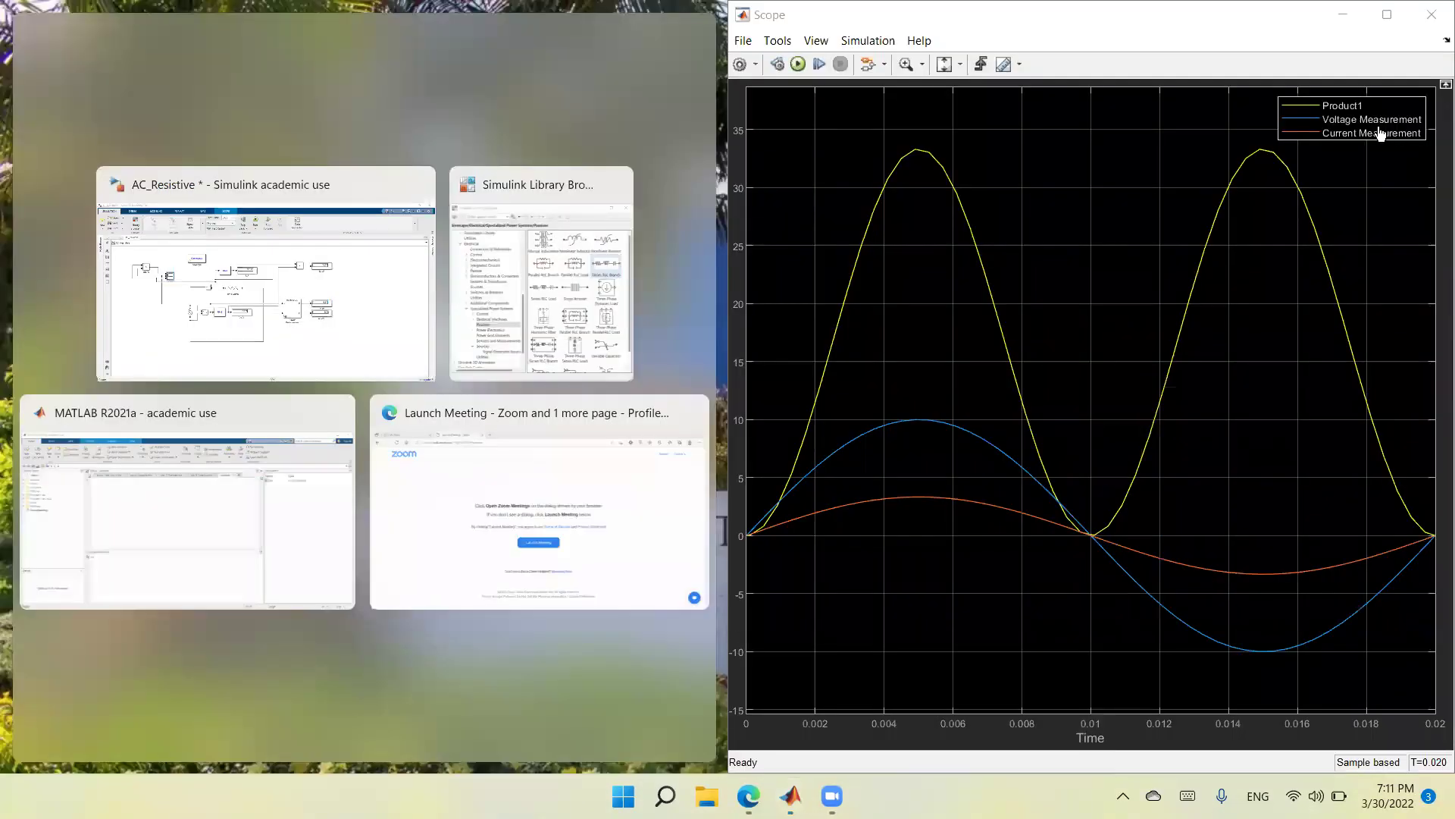
pyautogui.press('super+Up')
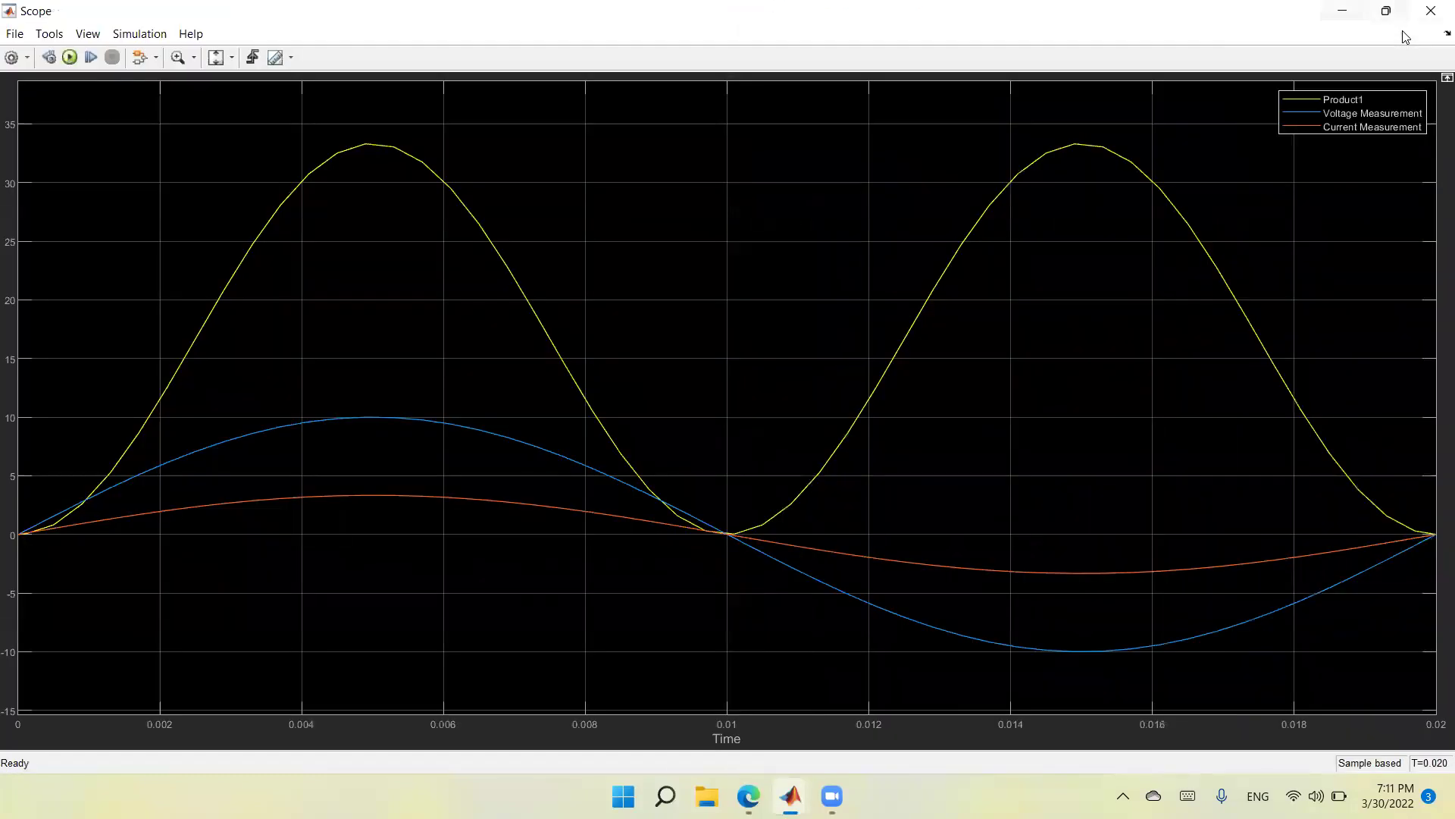
pyautogui.click(1404, 32)
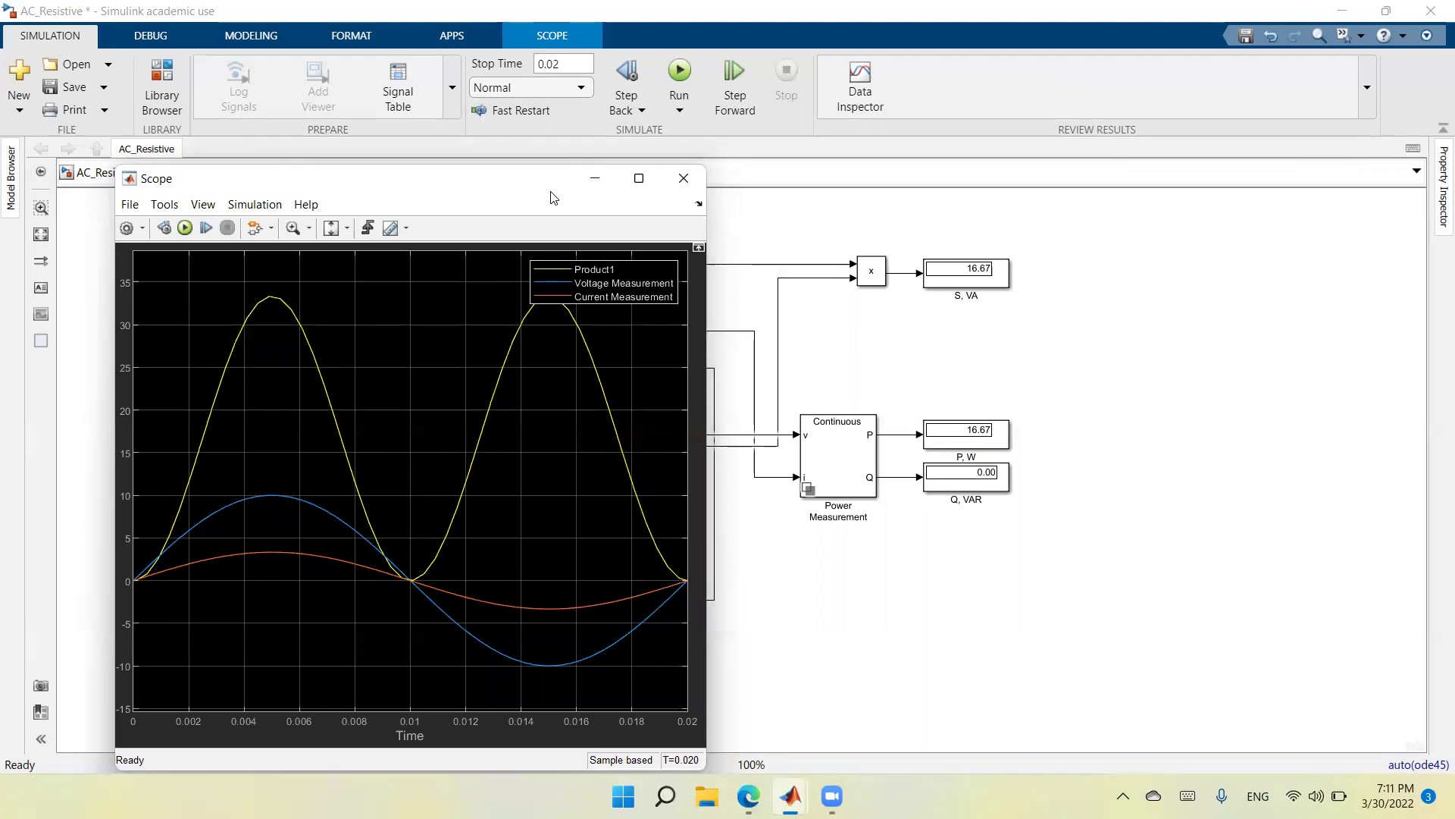
# Compare the Scope waveforms with the RMS current display and the "P, W" display, keeping the Scope open beside the circuit
pyautogui.moveTo(553, 198); pyautogui.dragTo(1154, 557)
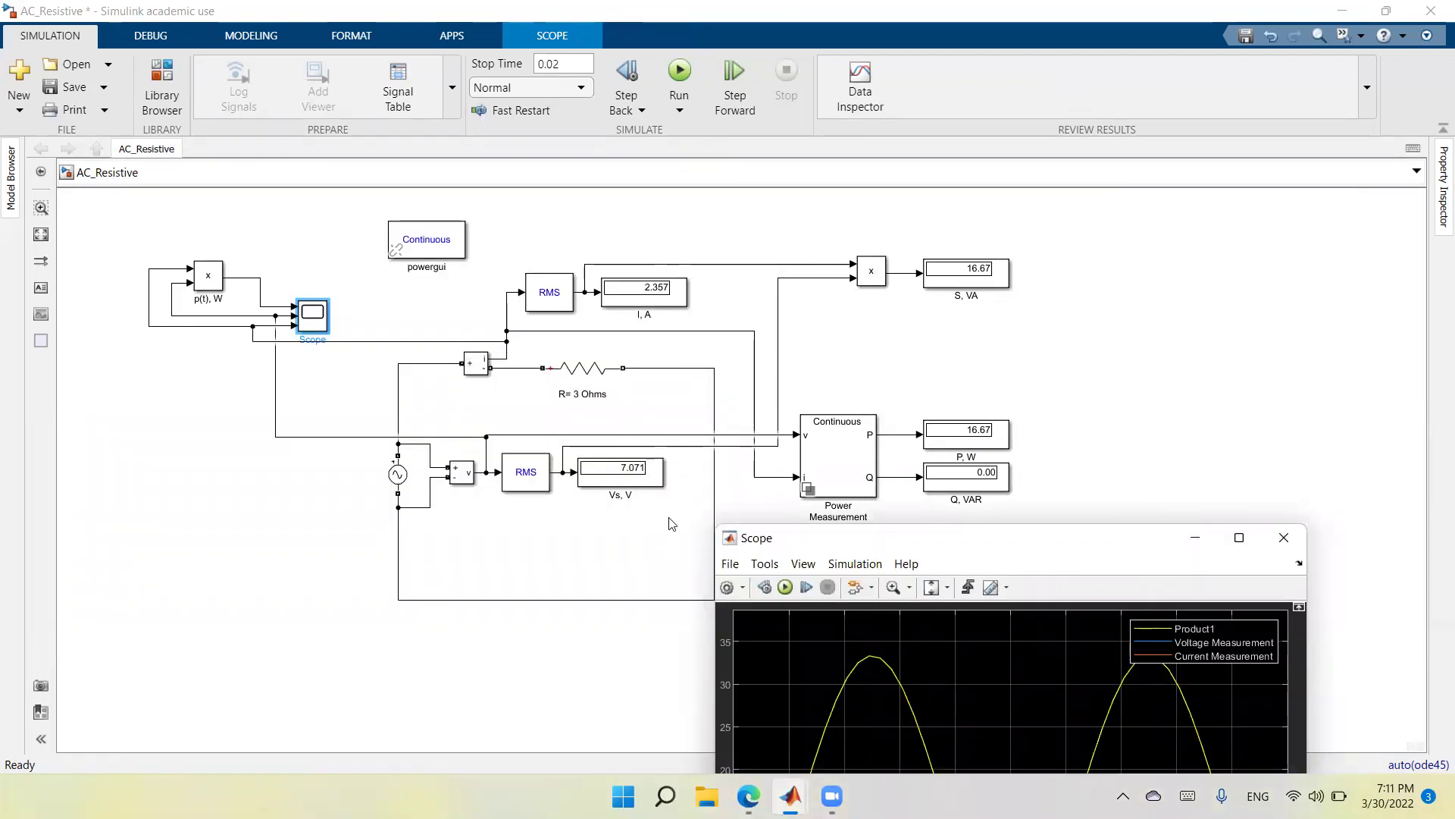
pyautogui.click(625, 292)
pyautogui.click(712, 391)
pyautogui.moveTo(1101, 541); pyautogui.dragTo(661, 316)
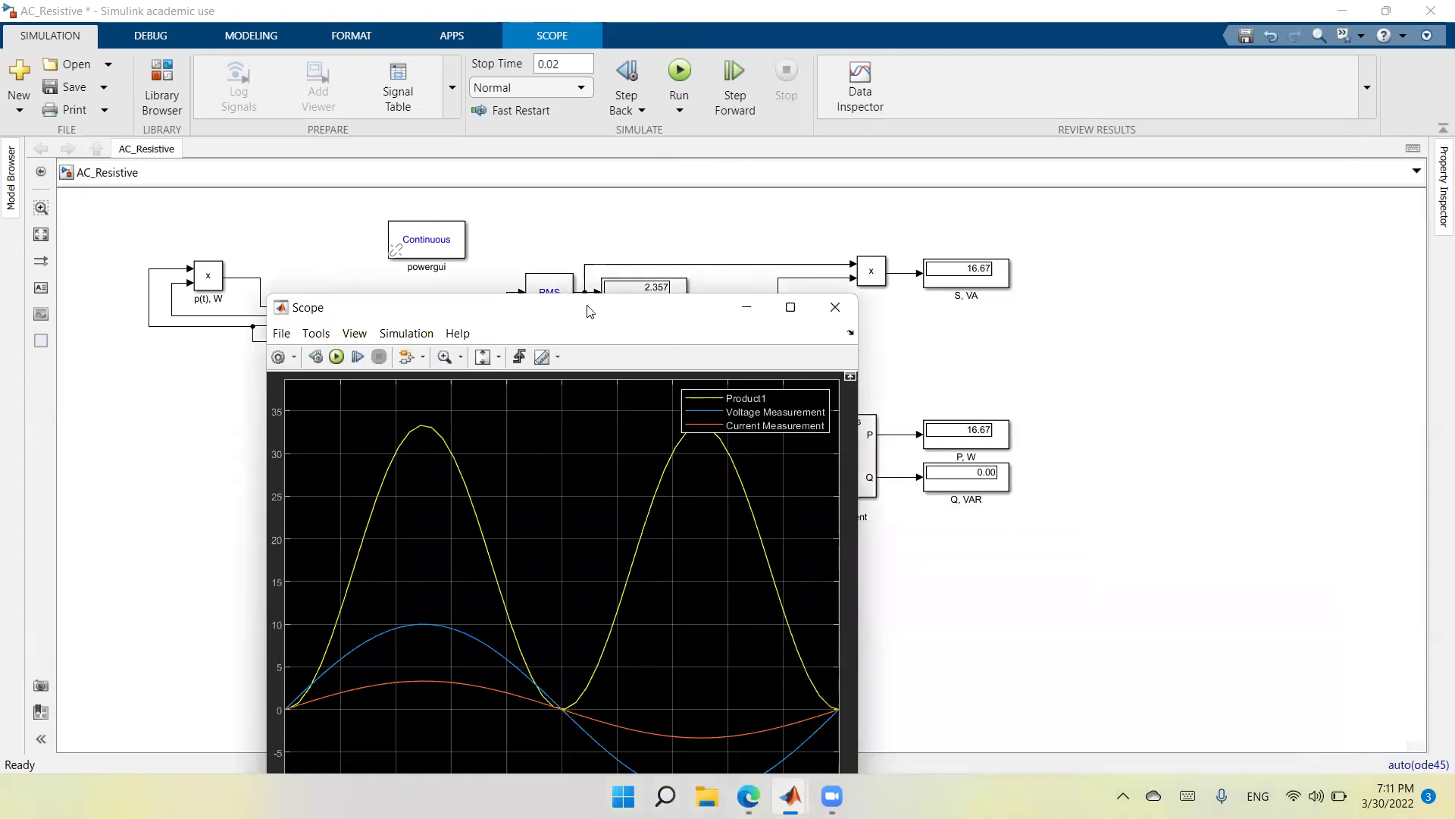
pyautogui.moveTo(590, 311); pyautogui.dragTo(438, 186)
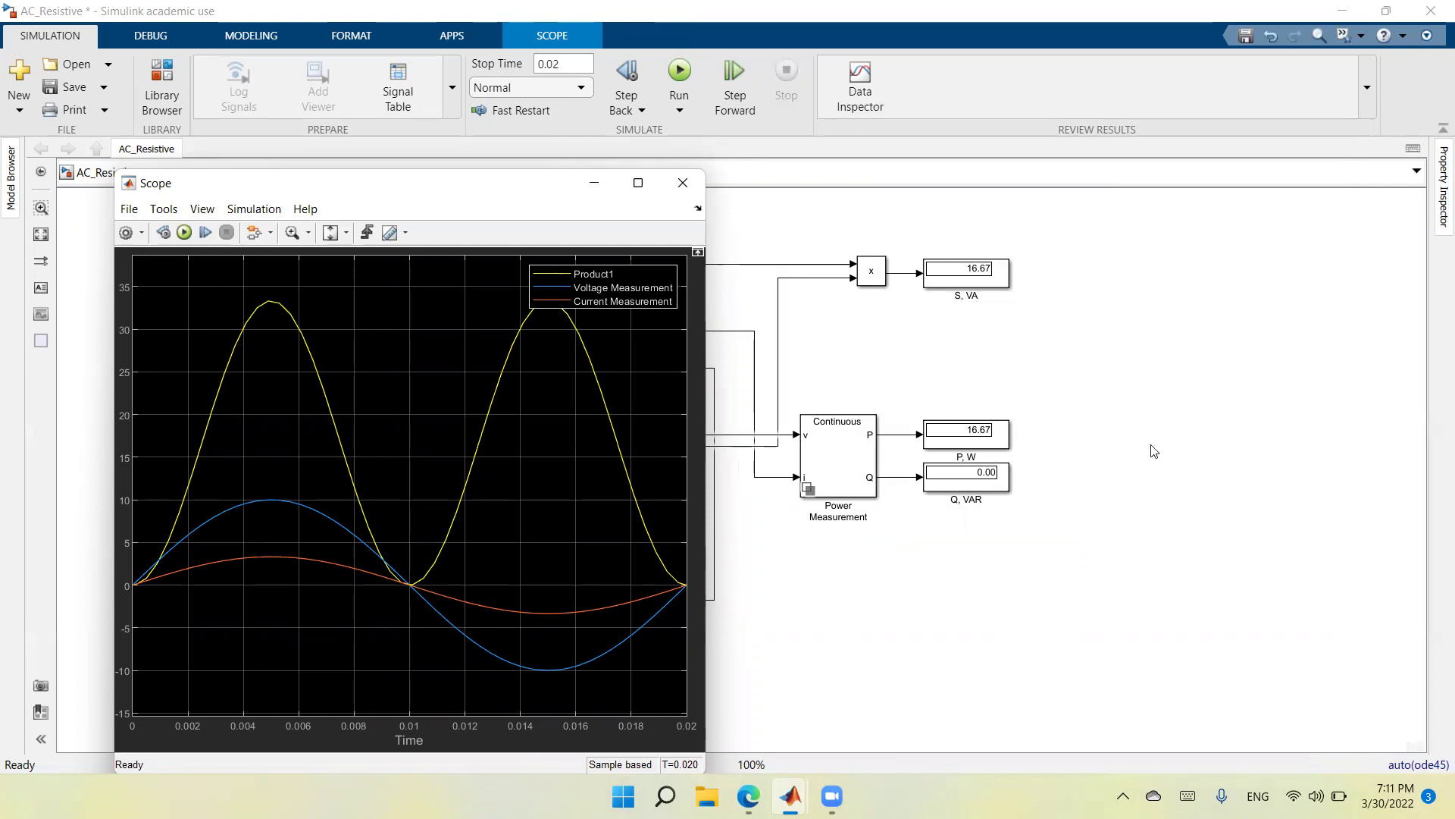
pyautogui.click(953, 448)
pyautogui.click(987, 407)
pyautogui.moveTo(557, 194); pyautogui.dragTo(1235, 220)
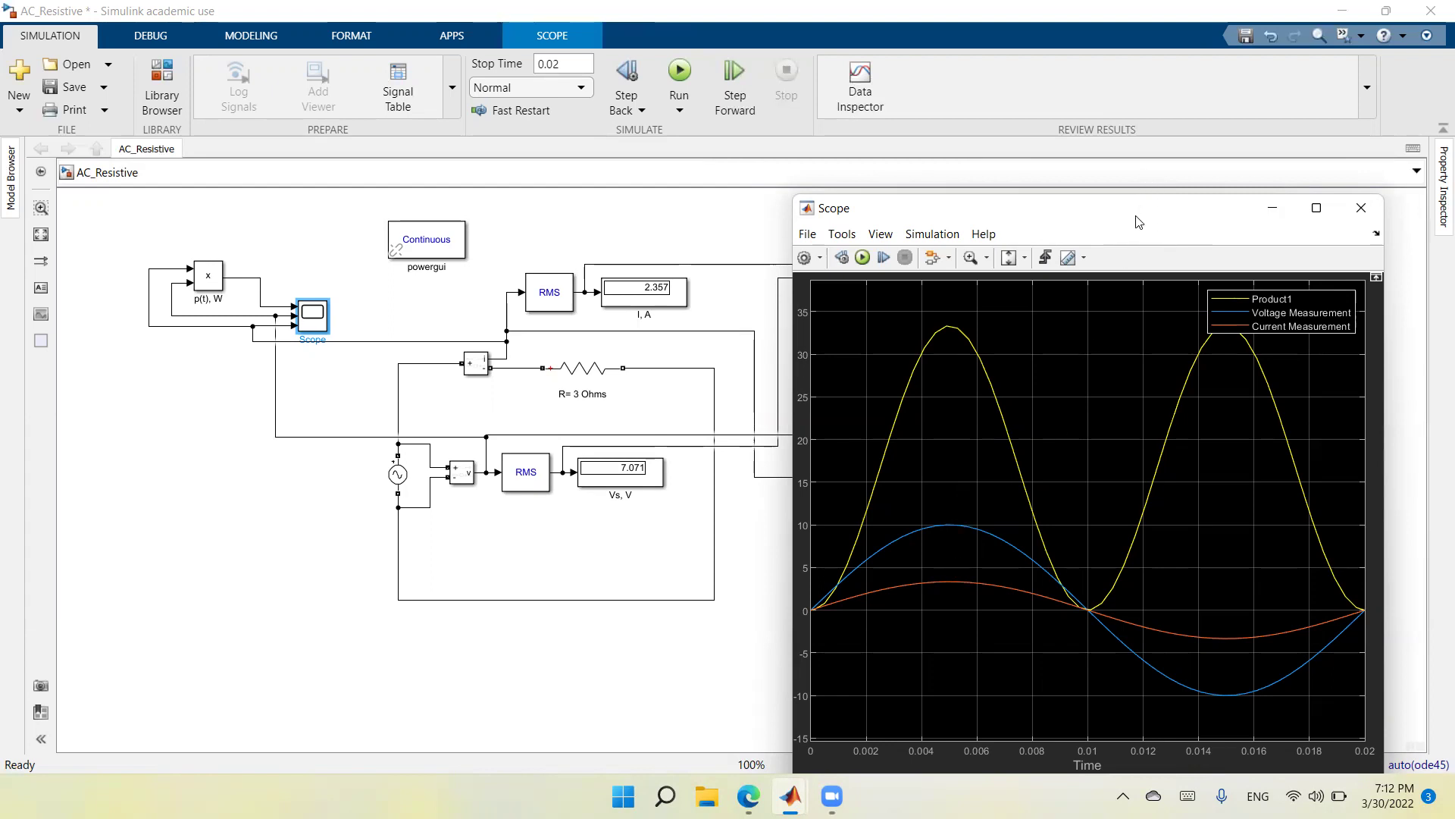
pyautogui.click(1273, 208)
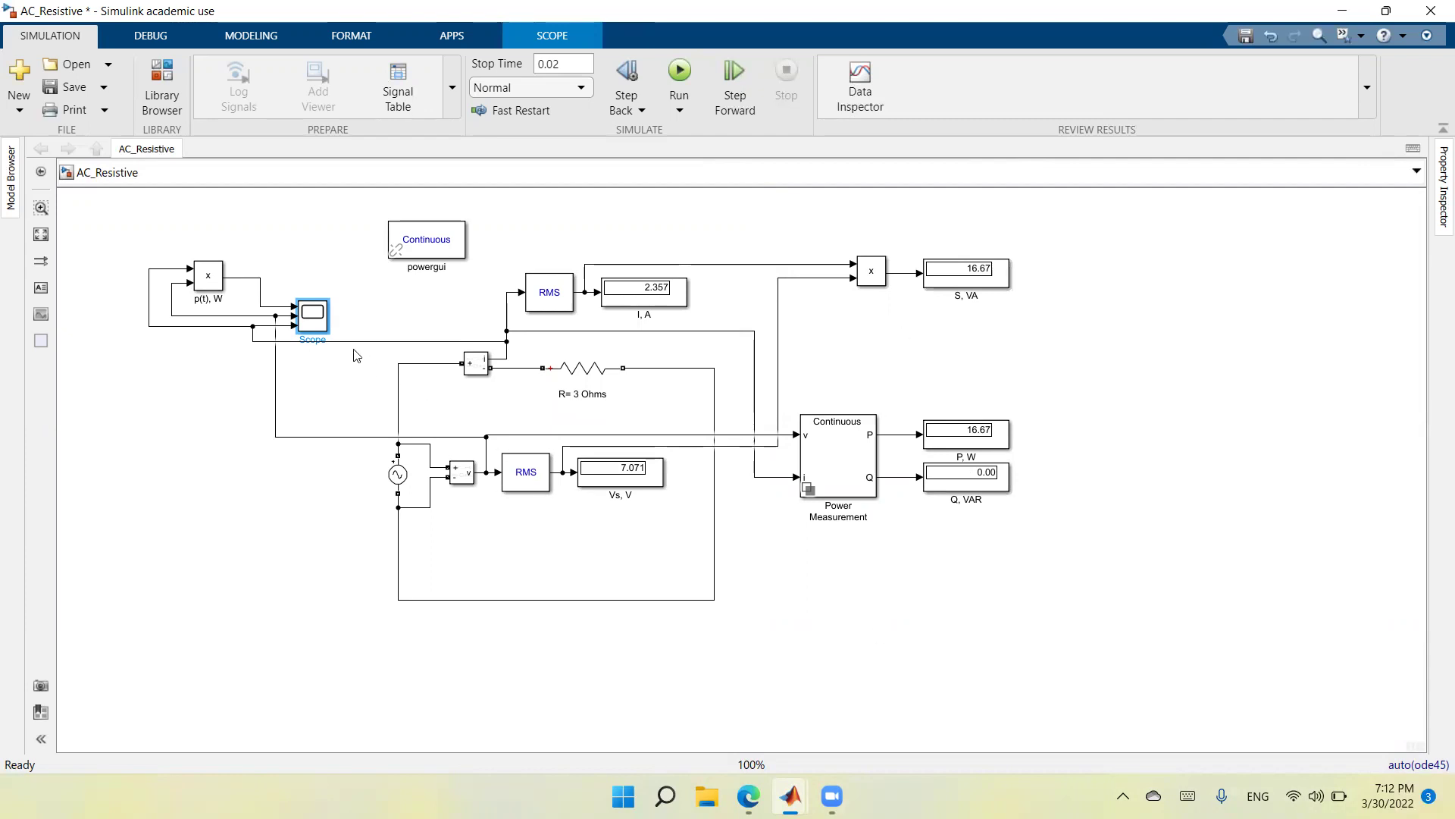
pyautogui.doubleClick(314, 321)
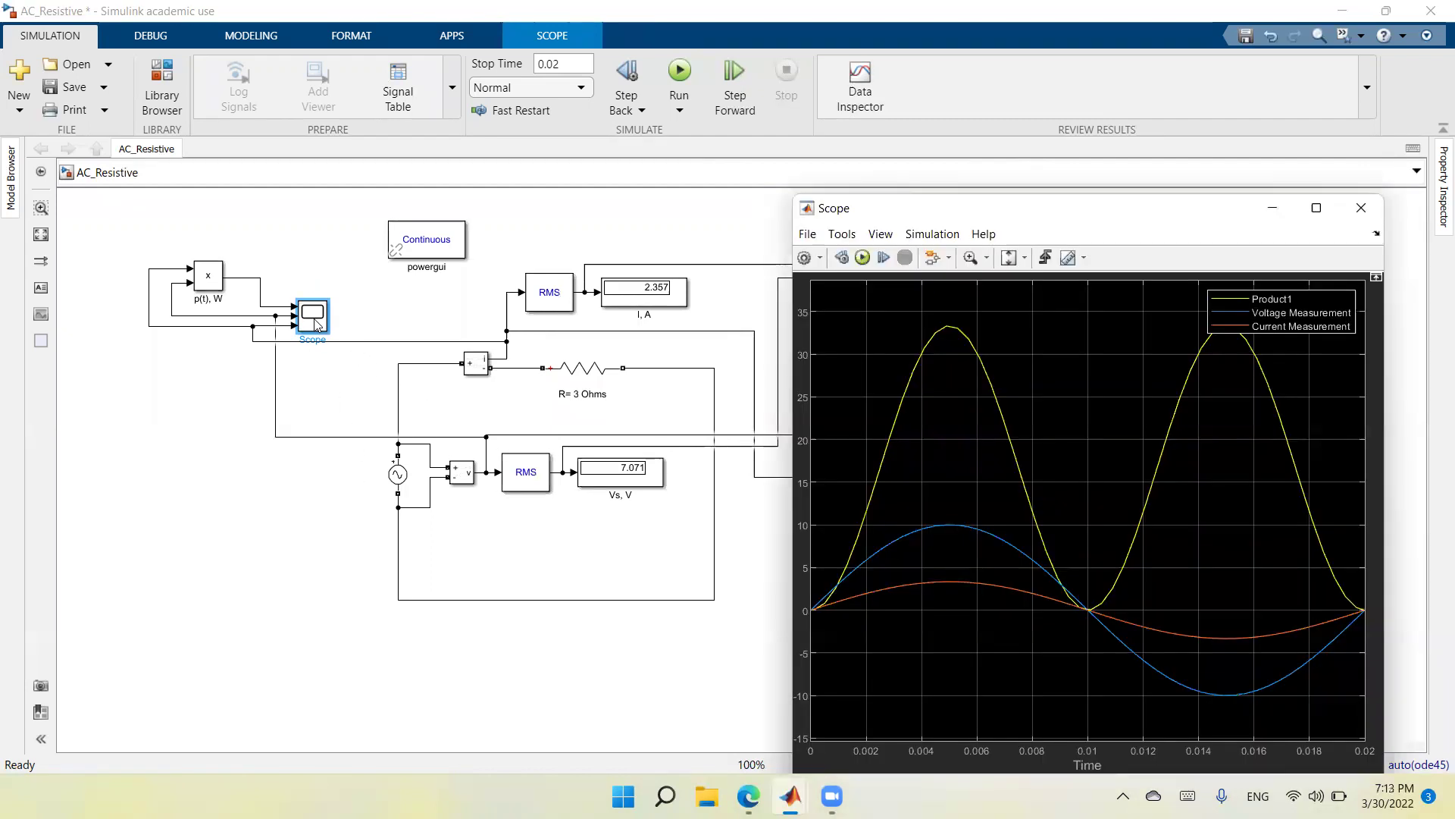